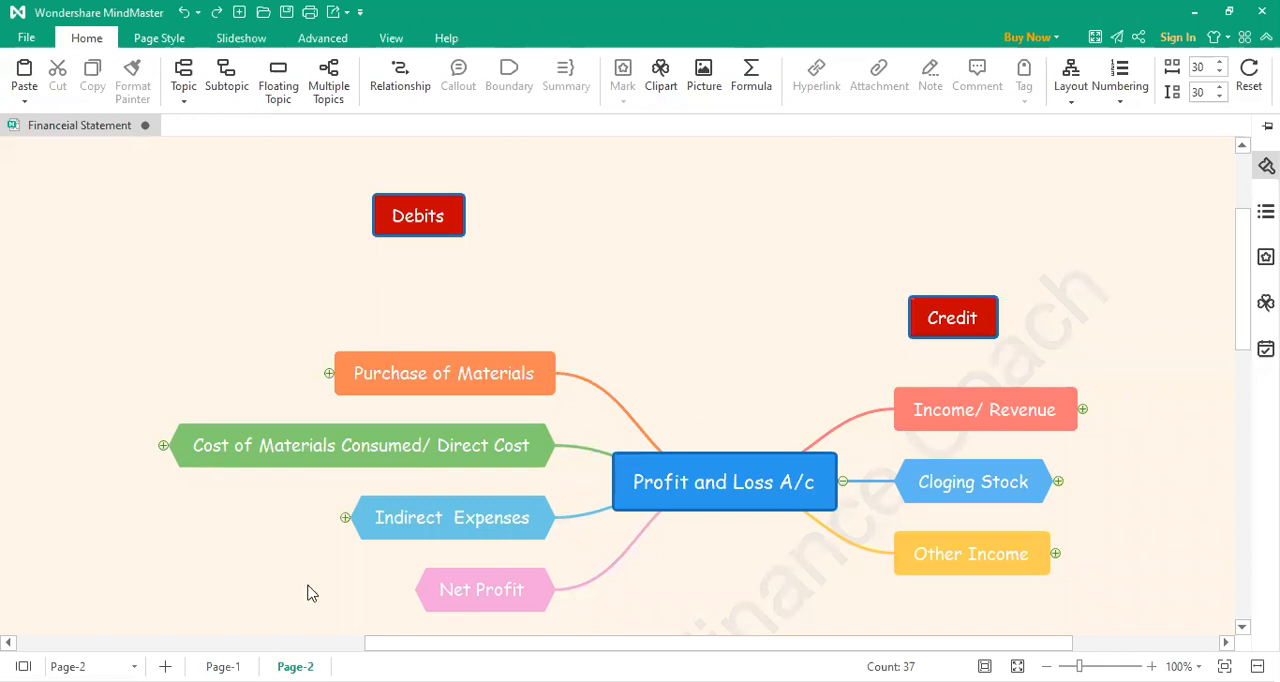
{"action": "scroll", "coordinate": [655, 529], "scroll_direction": "down", "scroll_amount": 1}
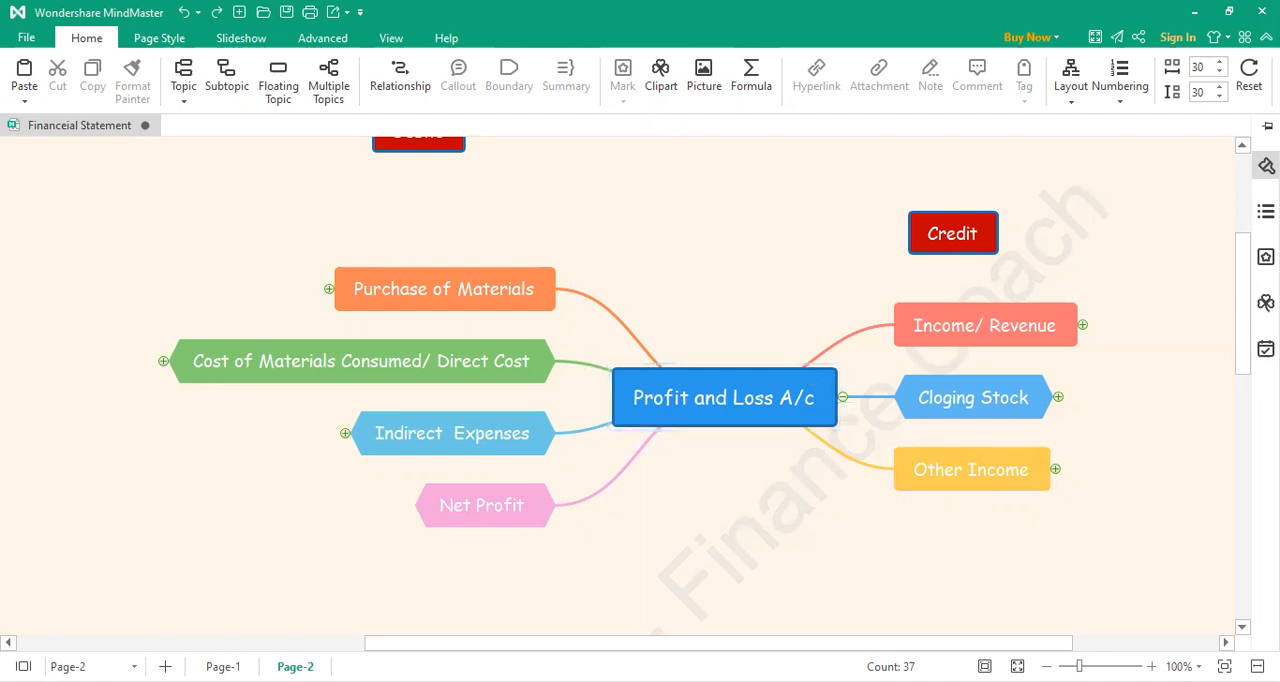
{"action": "left_click_drag", "start_coordinate": [509, 650], "coordinate": [520, 648]}
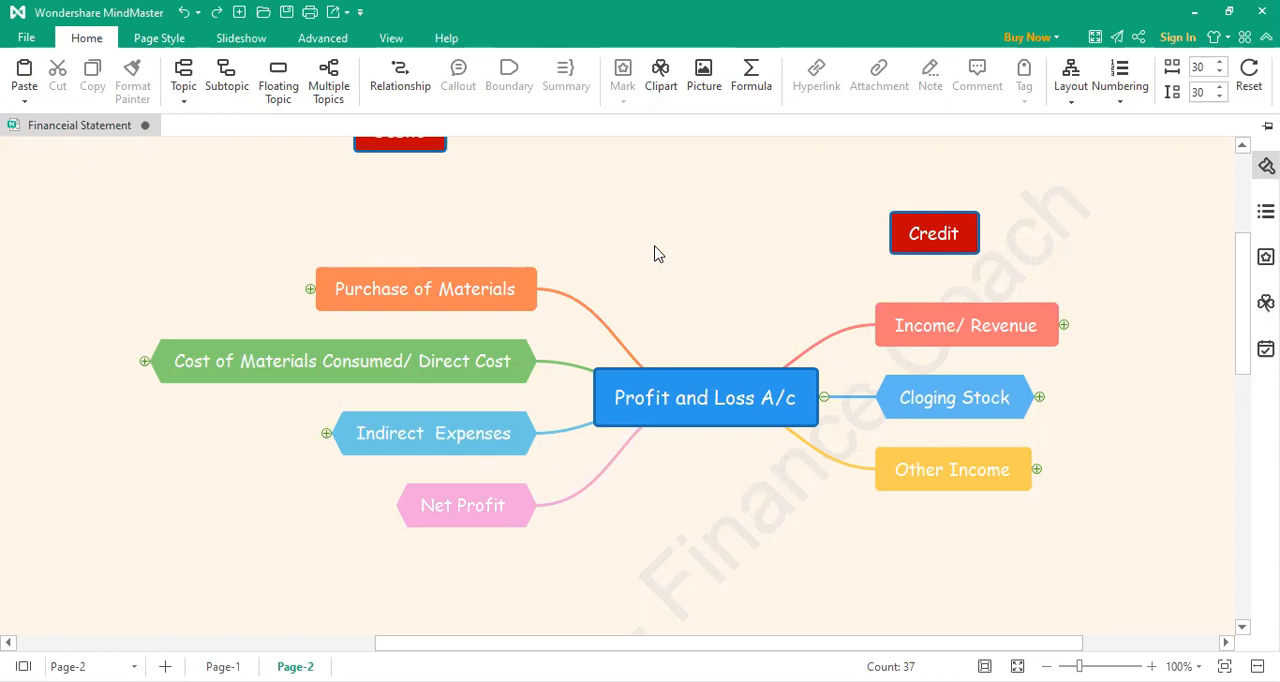
{"action": "scroll", "coordinate": [655, 248], "scroll_direction": "up", "scroll_amount": 1}
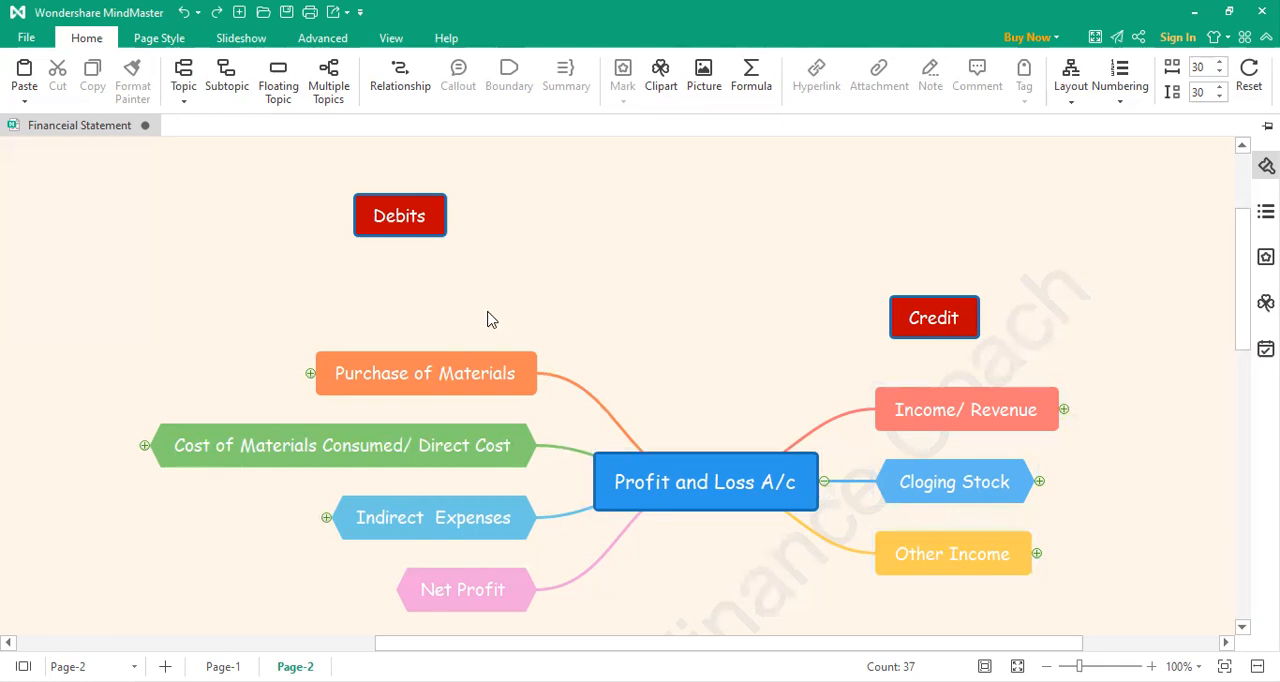
{"action": "left_click", "coordinate": [424, 218]}
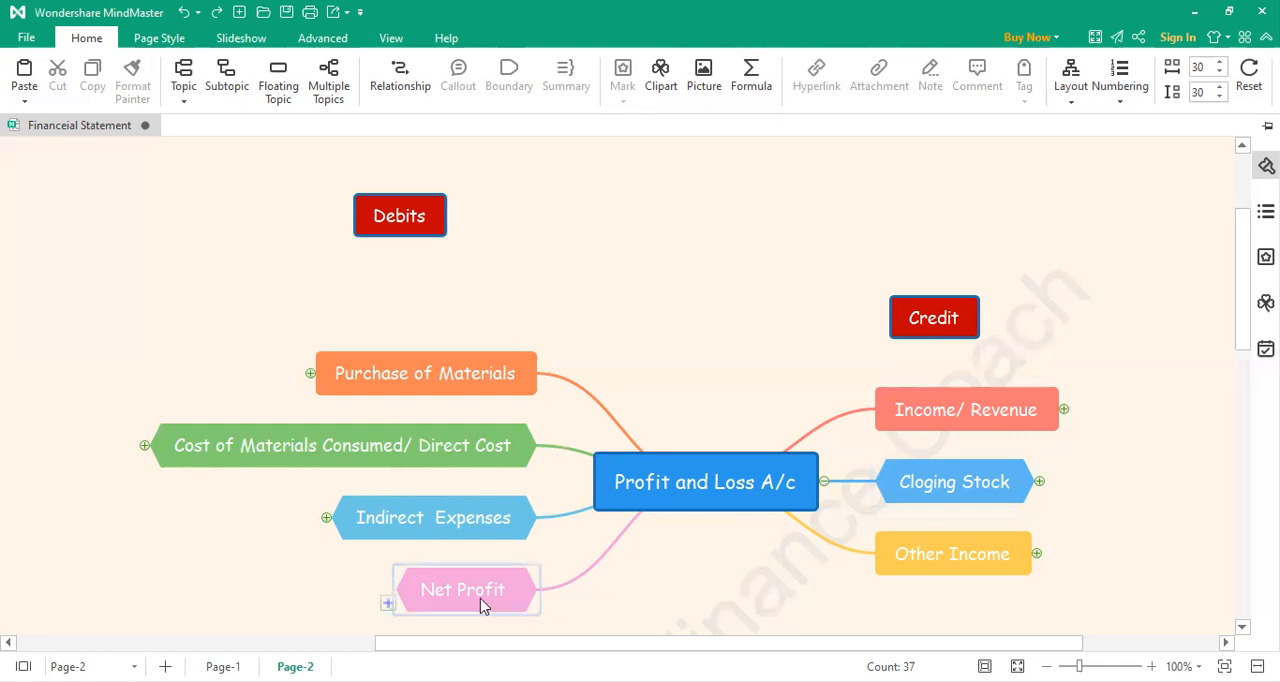
Step: Move the Net Profit topic to the credit side of Profit and Loss A/c and rename it "Net Loss"
{"action": "left_click_drag", "start_coordinate": [450, 598], "coordinate": [922, 620]}
{"action": "double_click", "coordinate": [977, 584]}
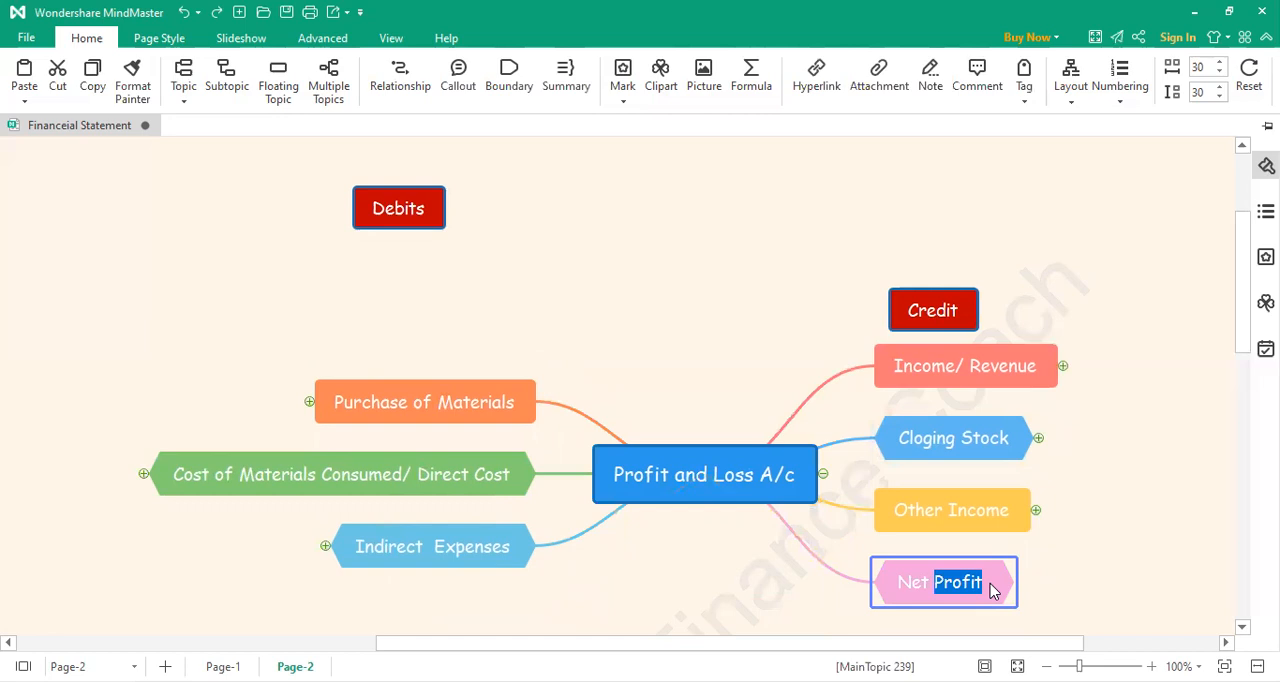
{"action": "key", "text": "BackSpace"}
{"action": "type", "text": "Loss"}
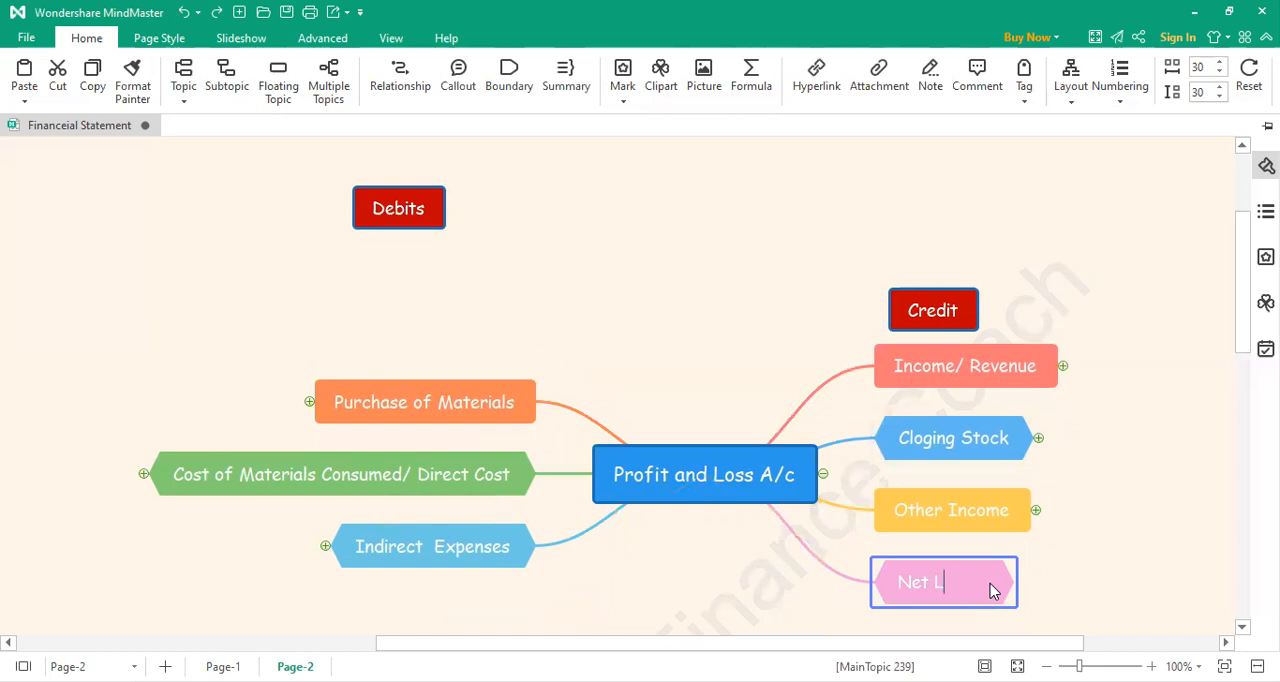
{"action": "left_click", "coordinate": [1090, 535]}
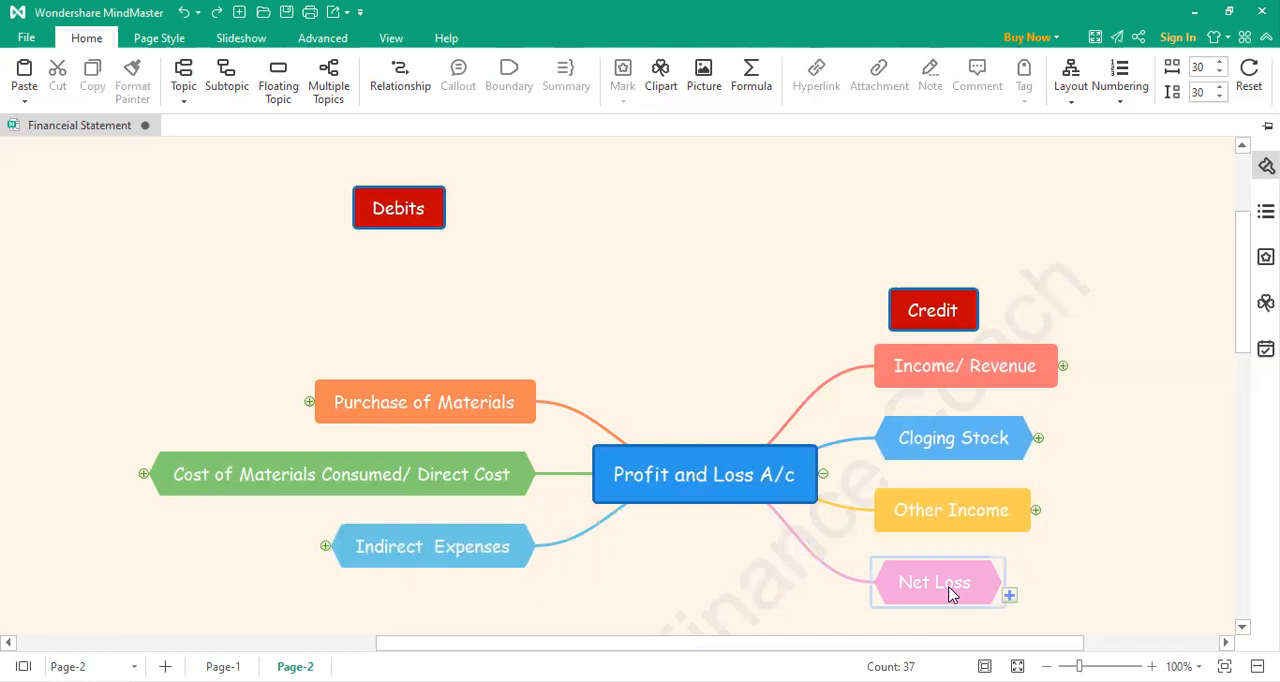
Step: Move the Net Loss topic back to the debit side below Indirect Expenses and rename it "Net Profit"
{"action": "scroll", "coordinate": [950, 594], "scroll_direction": "down", "scroll_amount": 2}
{"action": "left_click_drag", "start_coordinate": [946, 515], "coordinate": [752, 468]}
{"action": "left_click_drag", "start_coordinate": [930, 505], "coordinate": [500, 503]}
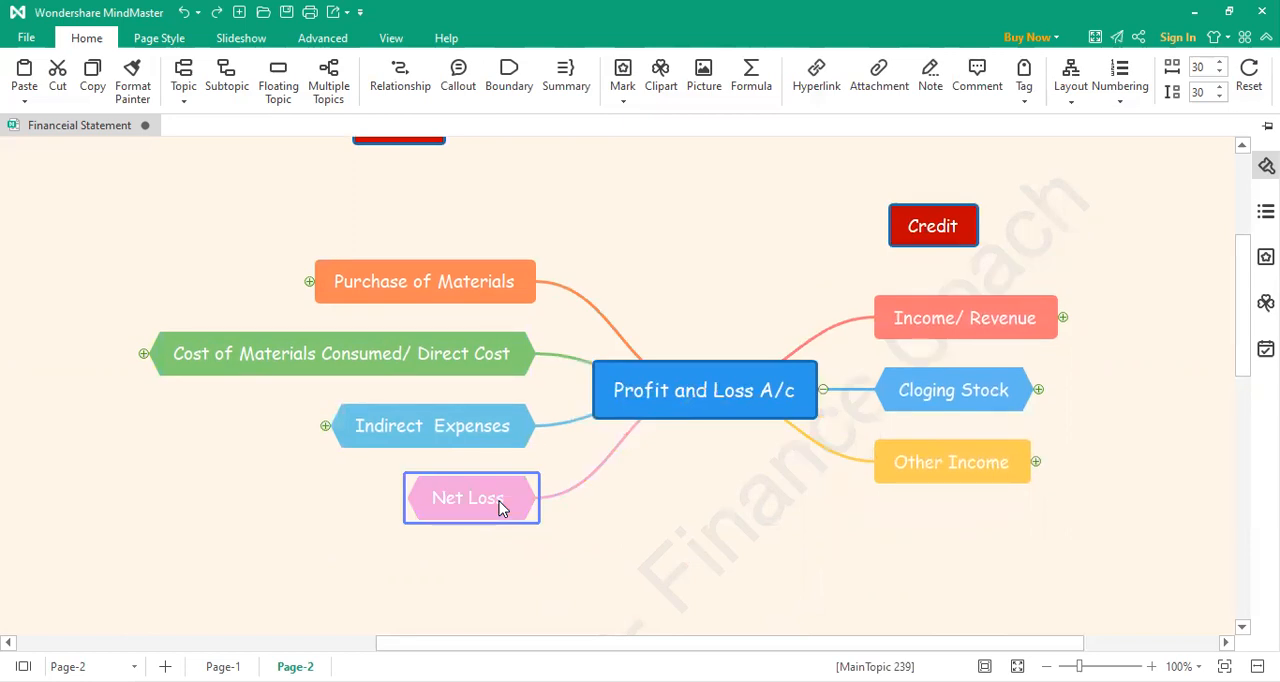
{"action": "double_click", "coordinate": [500, 503]}
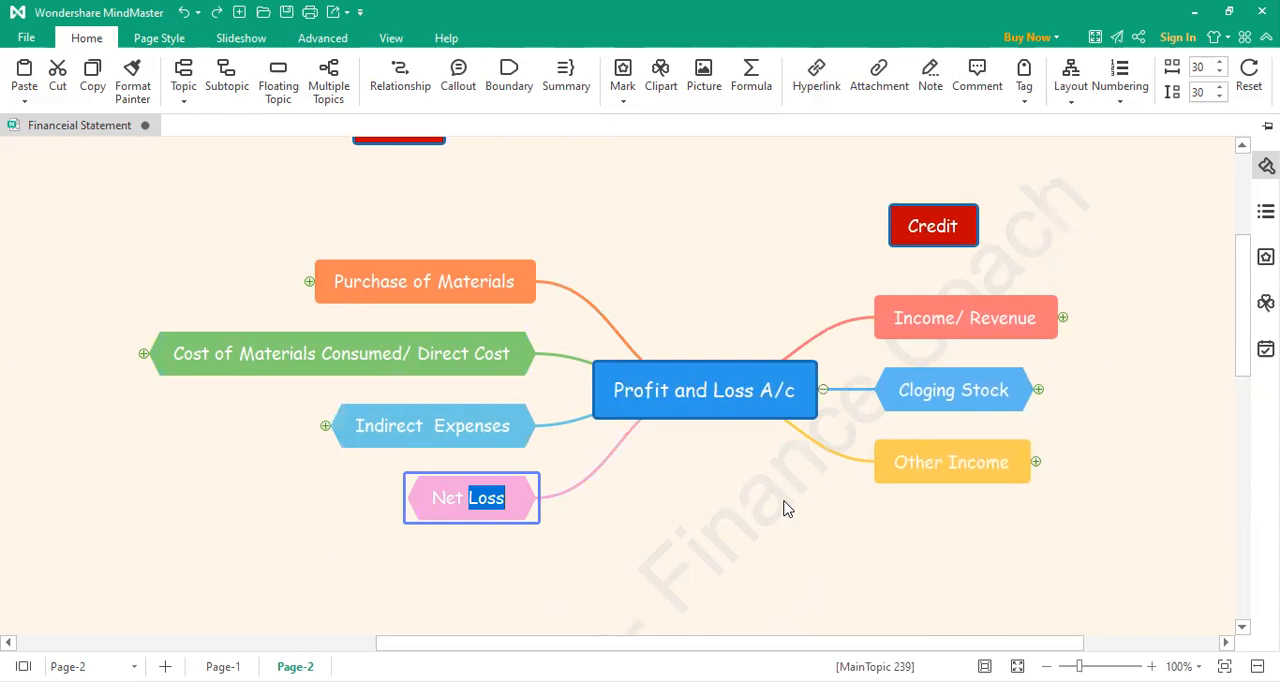
{"action": "type", "text": "Profit"}
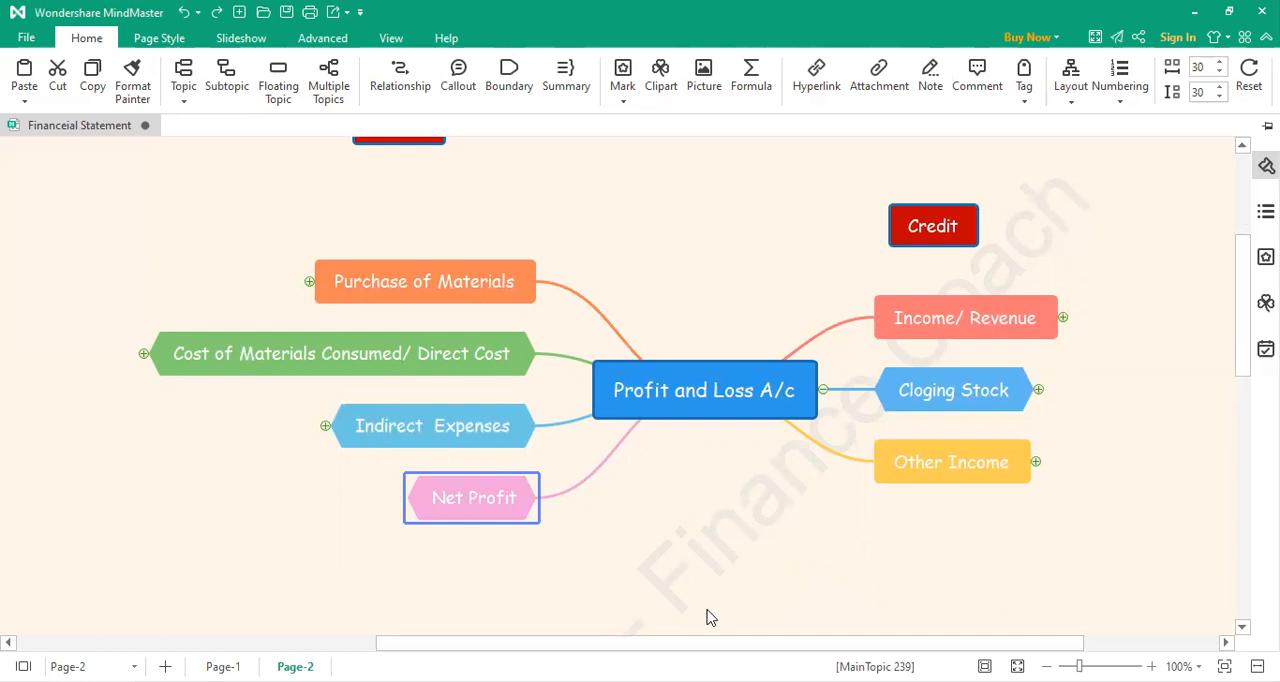
{"action": "left_click", "coordinate": [708, 563]}
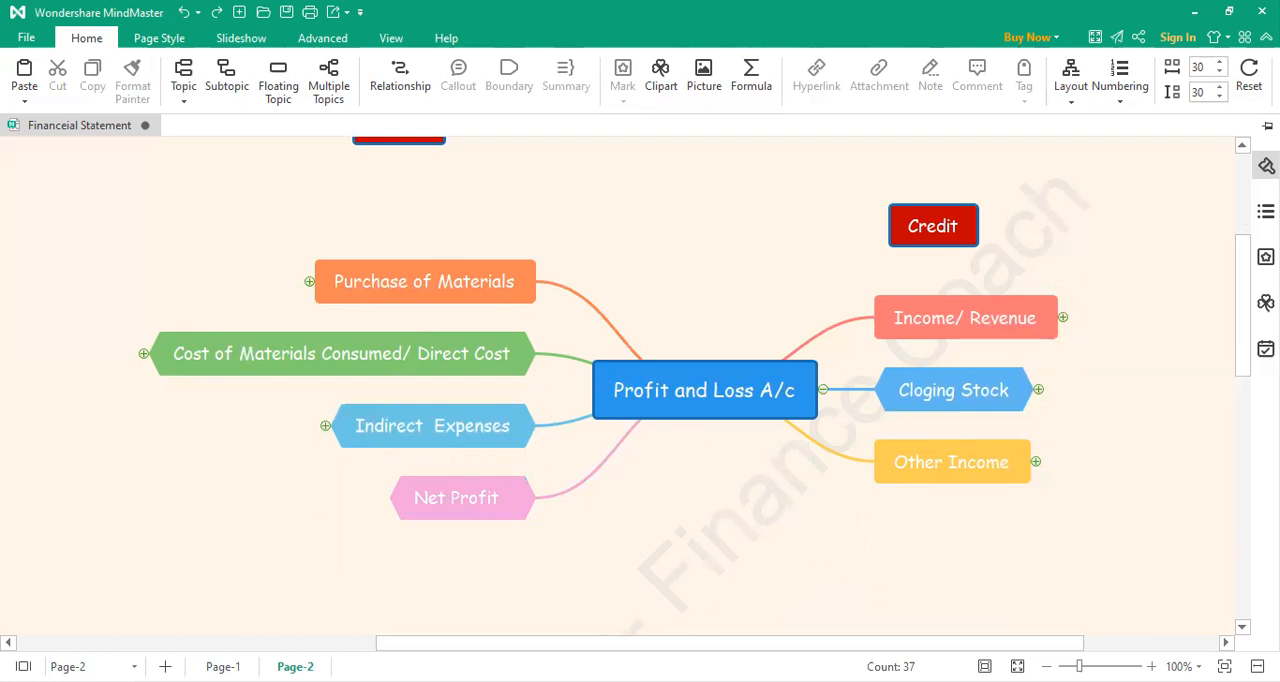
Step: Expand the Purchase of Materials branch and add a "Raw Material" subtopic under Opening Stock of Inventory
{"action": "left_click_drag", "start_coordinate": [697, 646], "coordinate": [574, 636]}
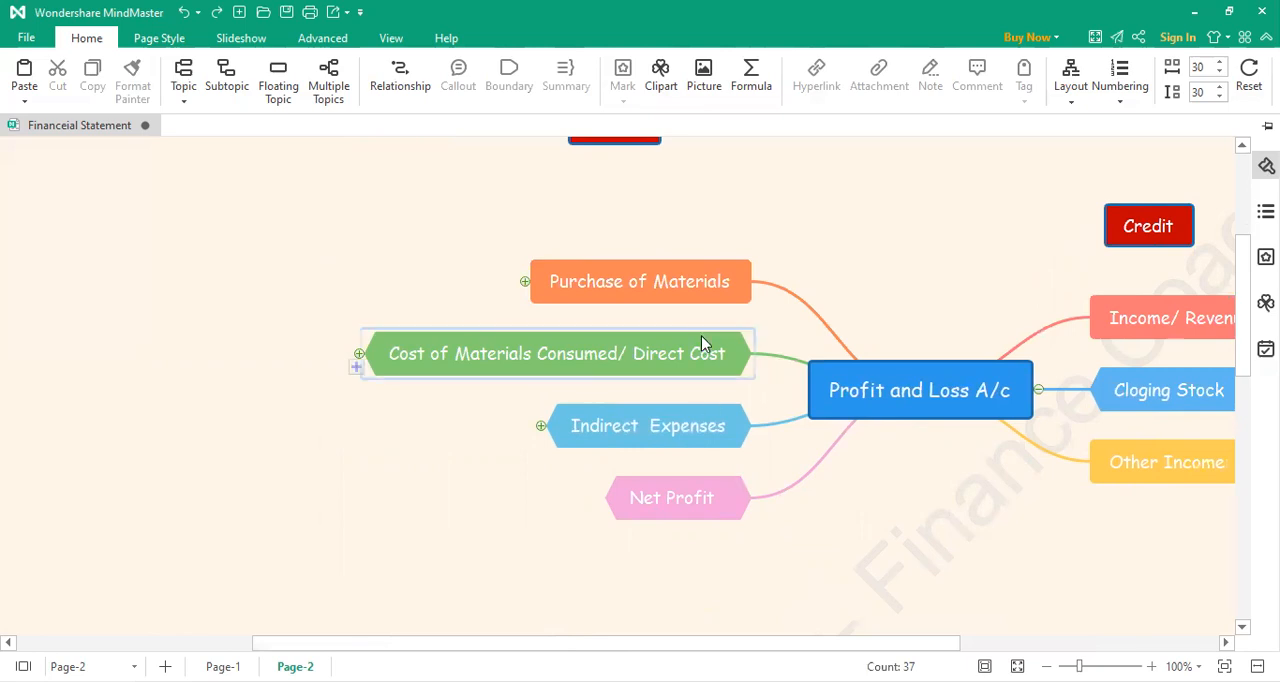
{"action": "left_click_drag", "start_coordinate": [735, 649], "coordinate": [767, 643]}
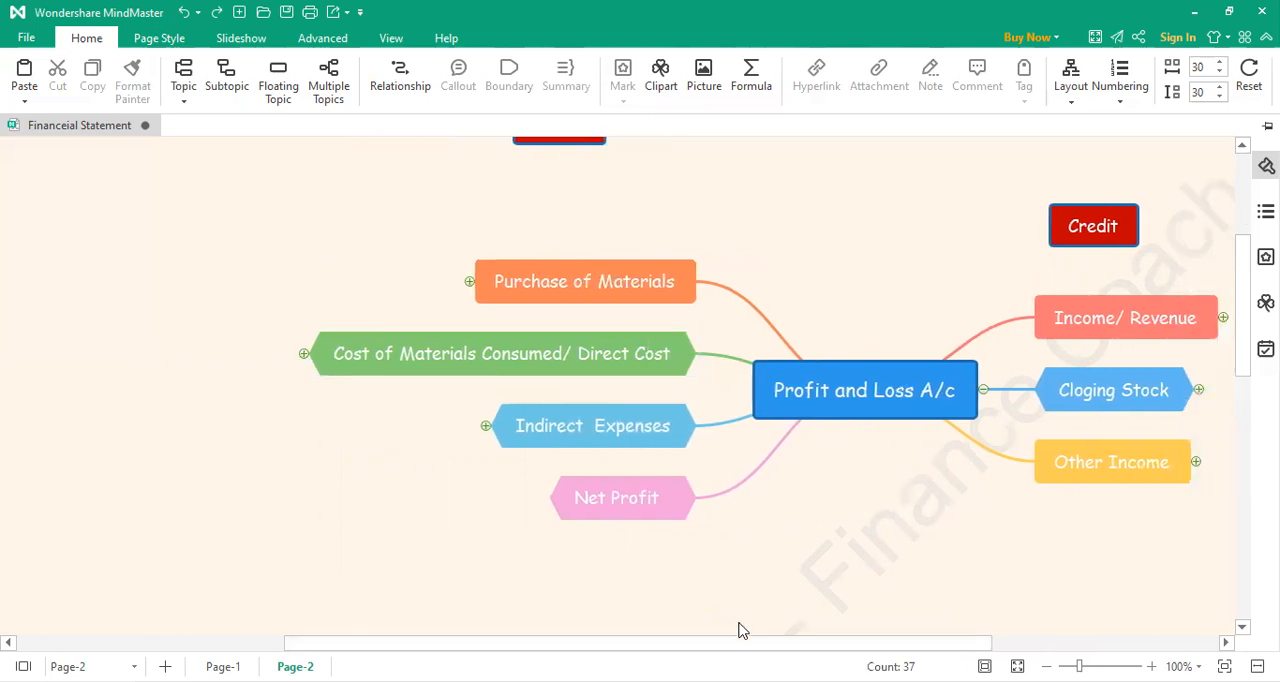
{"action": "left_click_drag", "start_coordinate": [738, 646], "coordinate": [760, 646]}
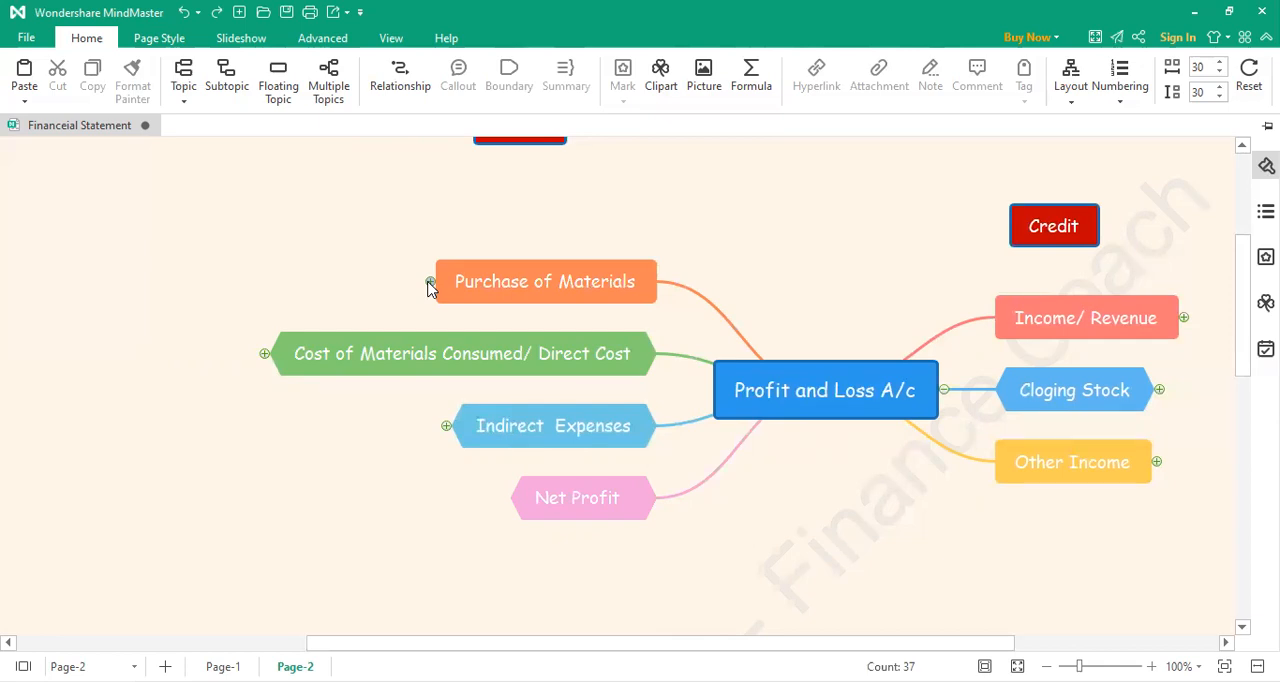
{"action": "left_click", "coordinate": [430, 283]}
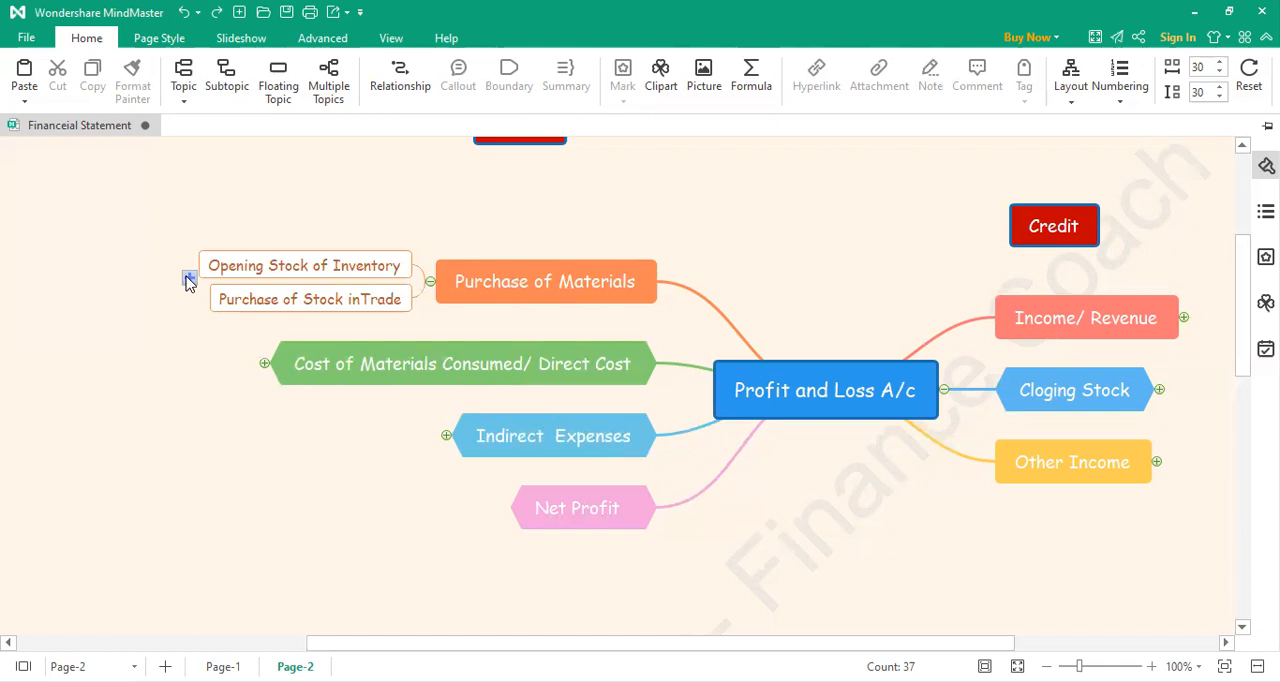
{"action": "left_click", "coordinate": [189, 279]}
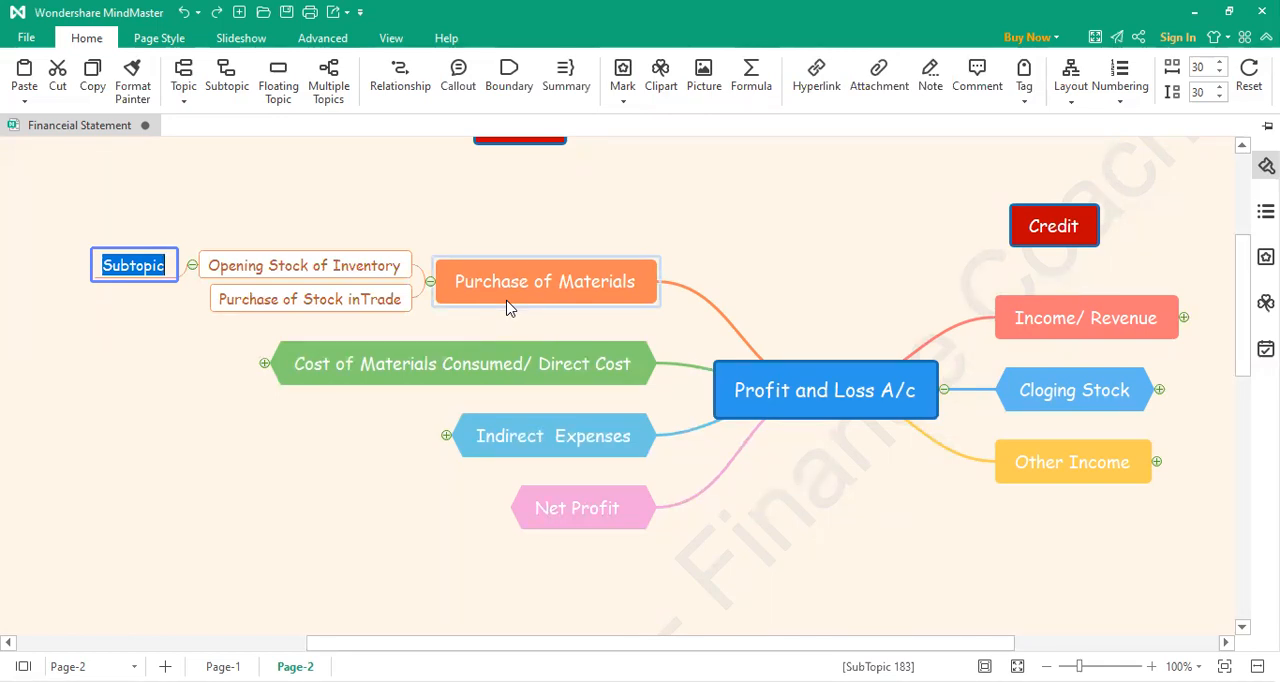
{"action": "type", "text": "R"}
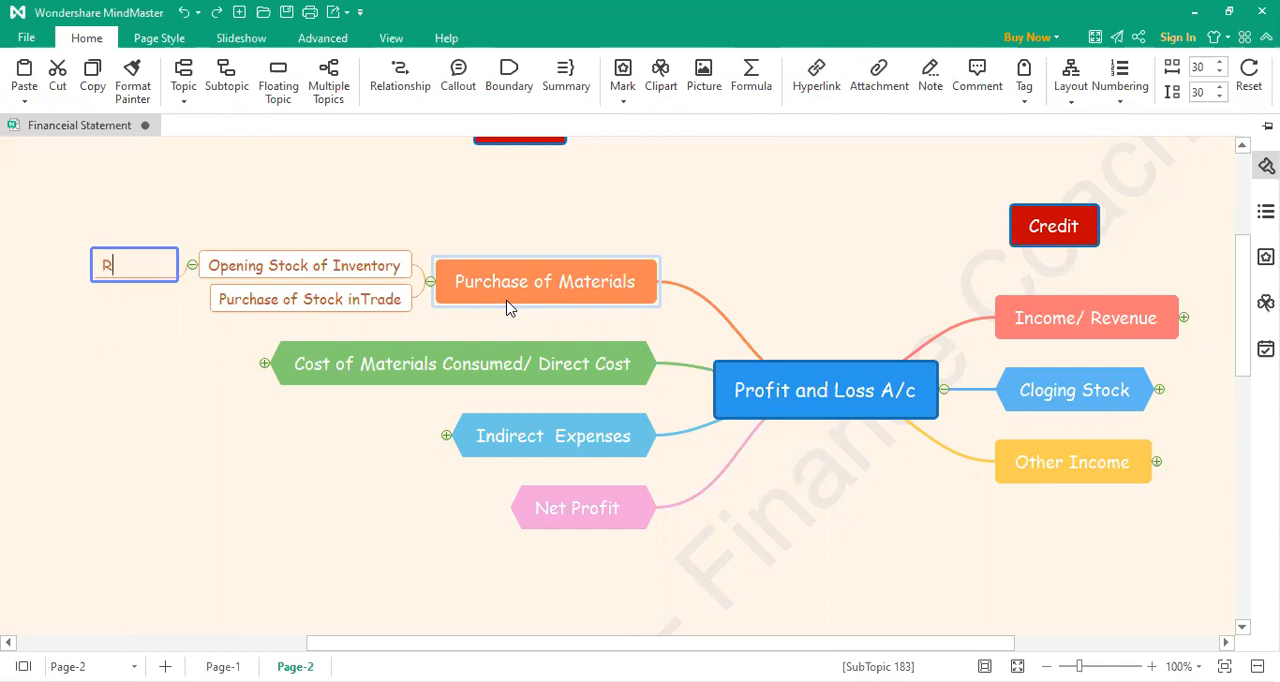
{"action": "type", "text": "aw Material"}
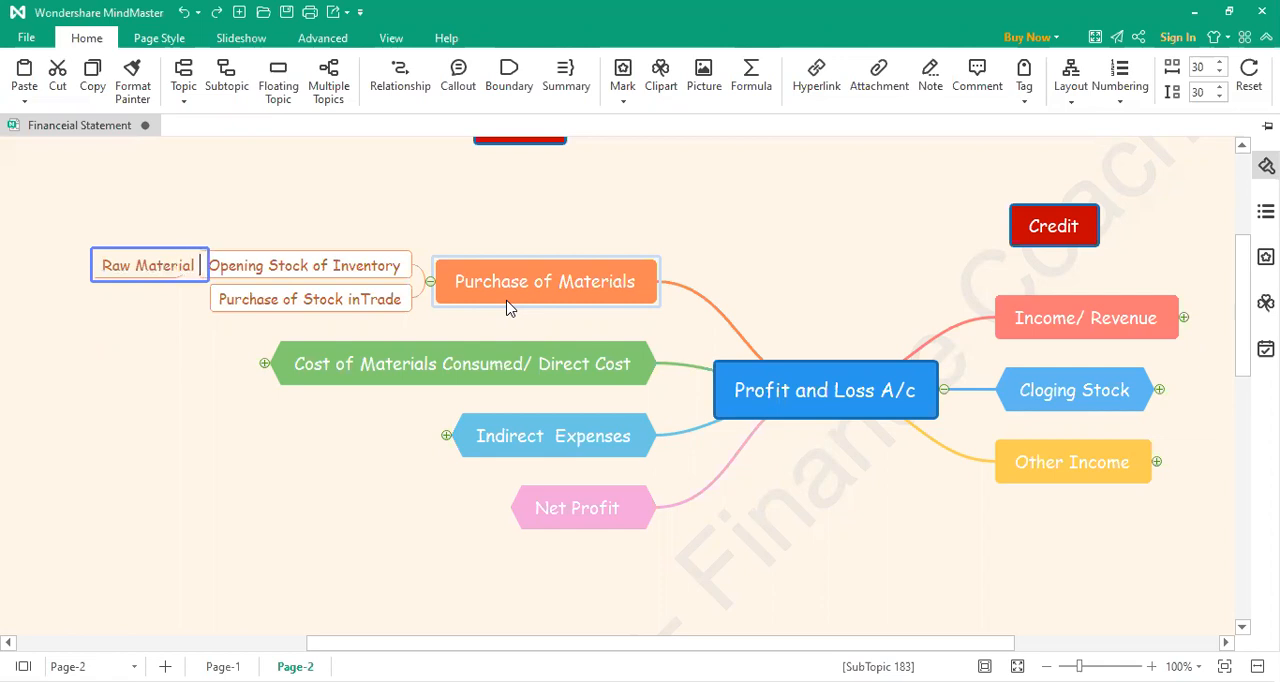
{"action": "left_click", "coordinate": [252, 372]}
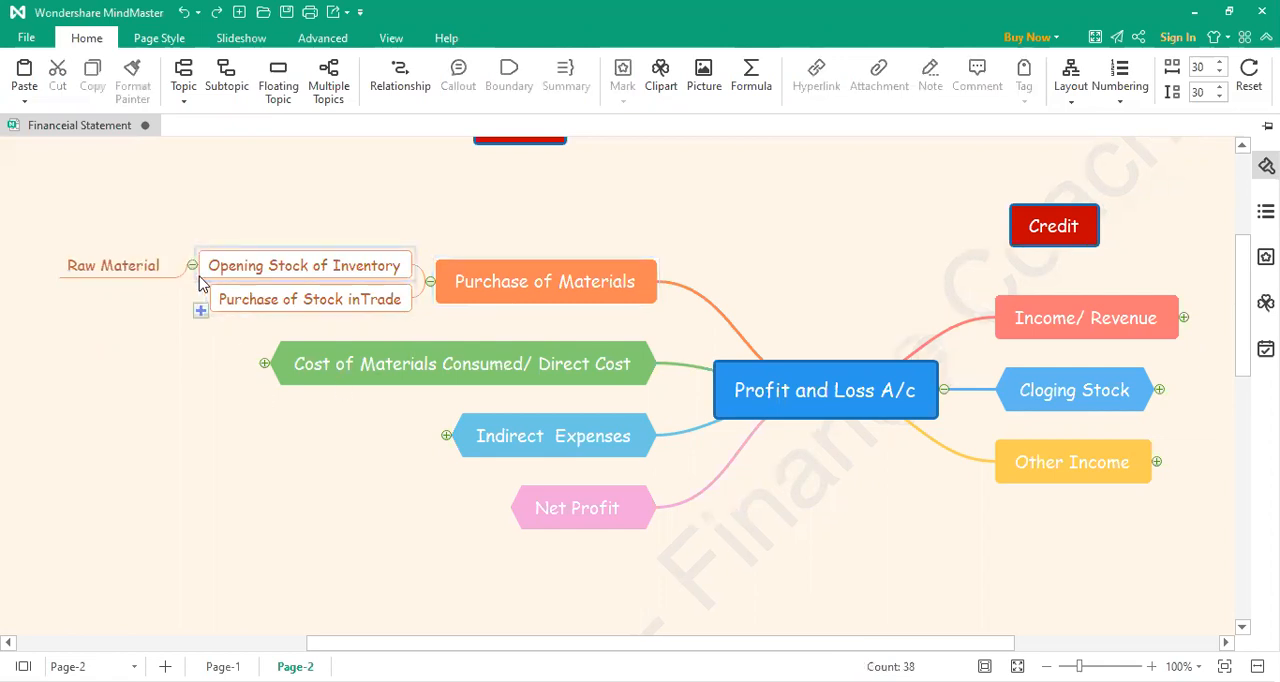
Step: Add a "Finished Products" subtopic under Opening Stock of Inventory, below Raw Material
{"action": "left_click", "coordinate": [189, 278]}
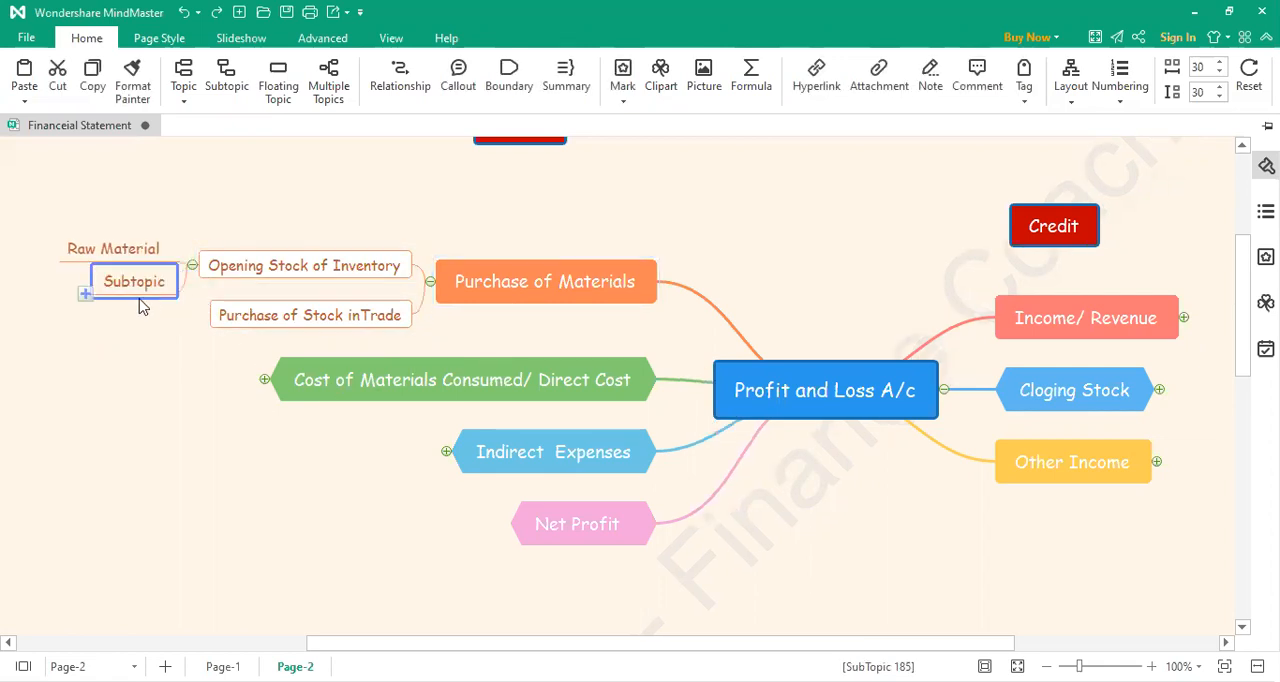
{"action": "type", "text": "Finished Products"}
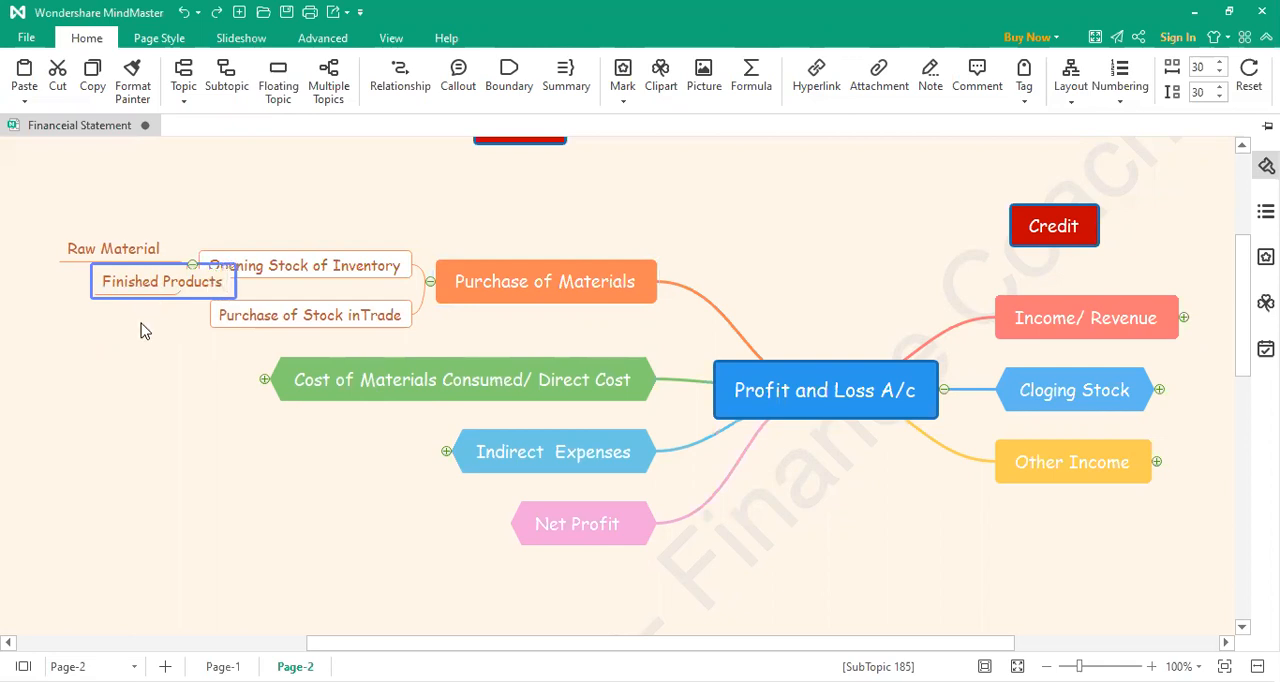
{"action": "left_click", "coordinate": [140, 330]}
Step: Add a third subtopic under Opening Stock of Inventory, labelled "Stosk in WIP"
{"action": "left_click", "coordinate": [191, 277]}
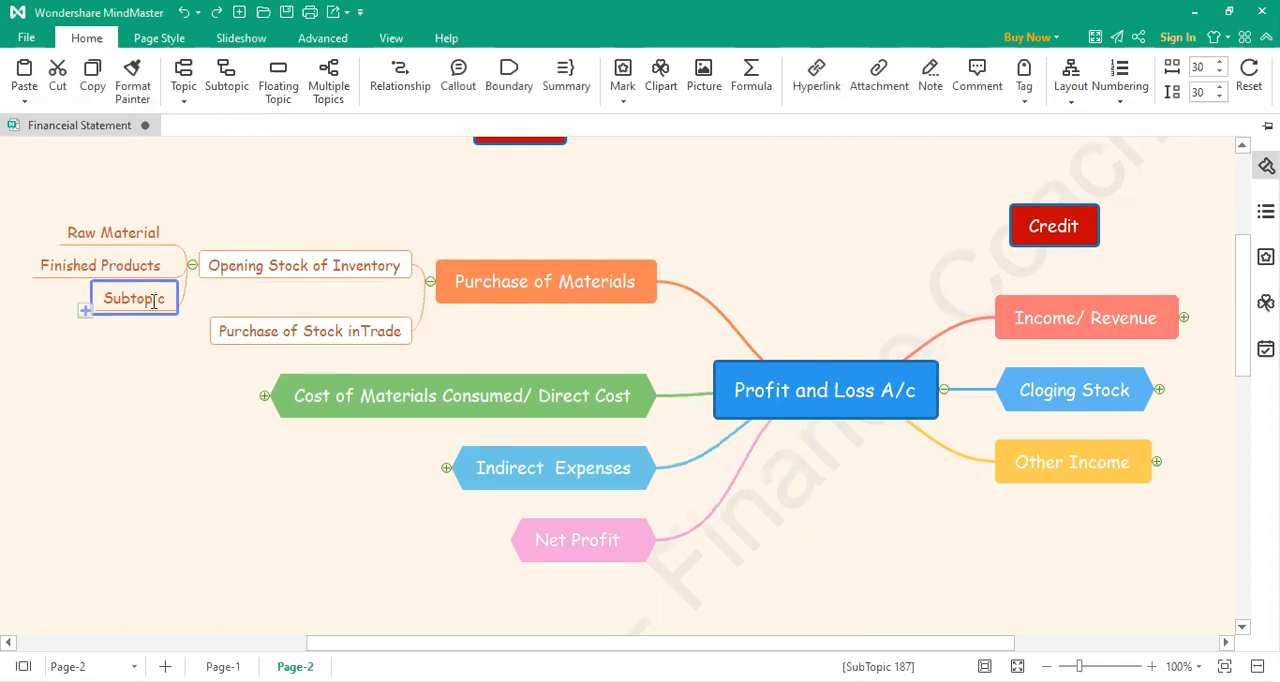
{"action": "double_click", "coordinate": [153, 301]}
{"action": "type", "text": "Srock"}
{"action": "key", "text": "BackSpace"}
{"action": "key", "text": "BackSpace"}
{"action": "key", "text": "BackSpace"}
{"action": "key", "text": "BackSpace"}
{"action": "type", "text": "tock i"}
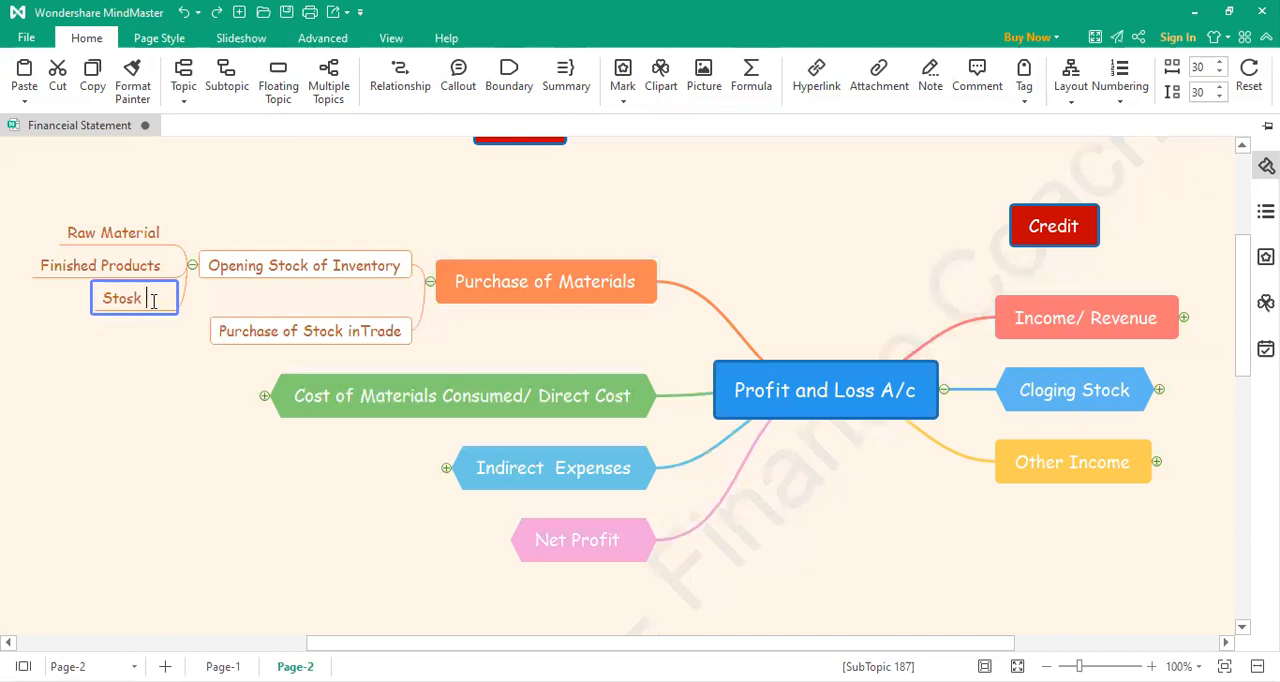
{"action": "type", "text": "n WIP"}
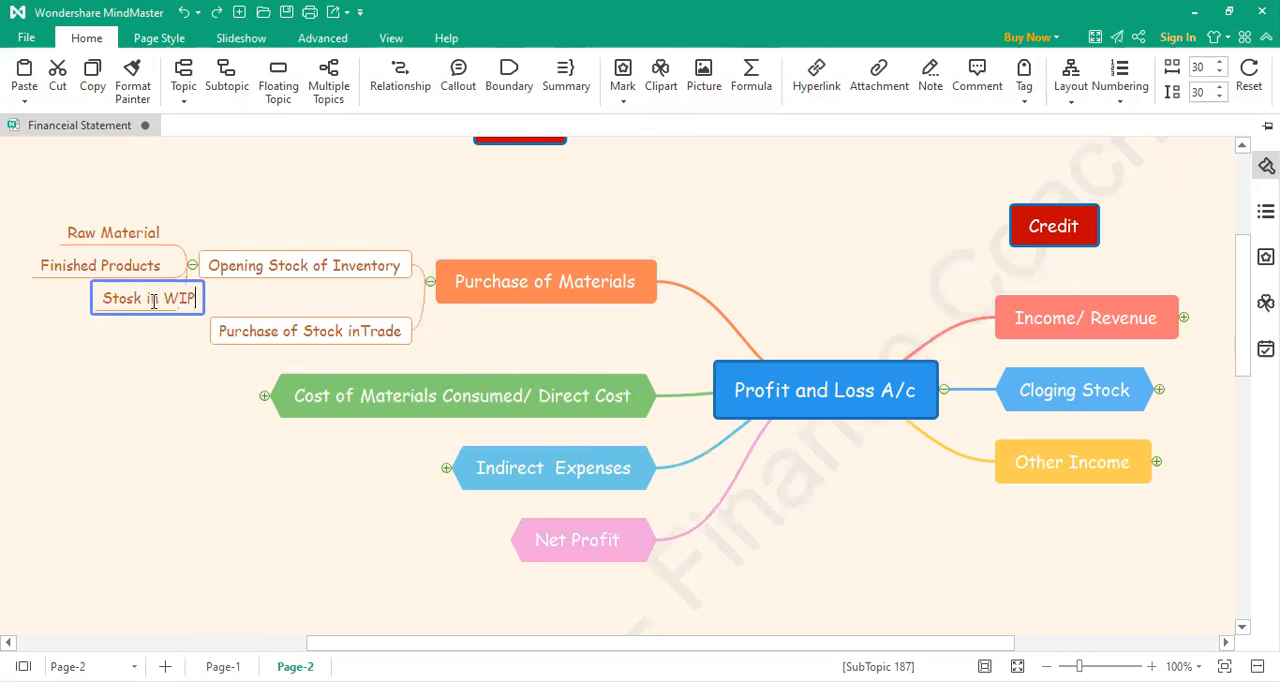
{"action": "left_click", "coordinate": [144, 425]}
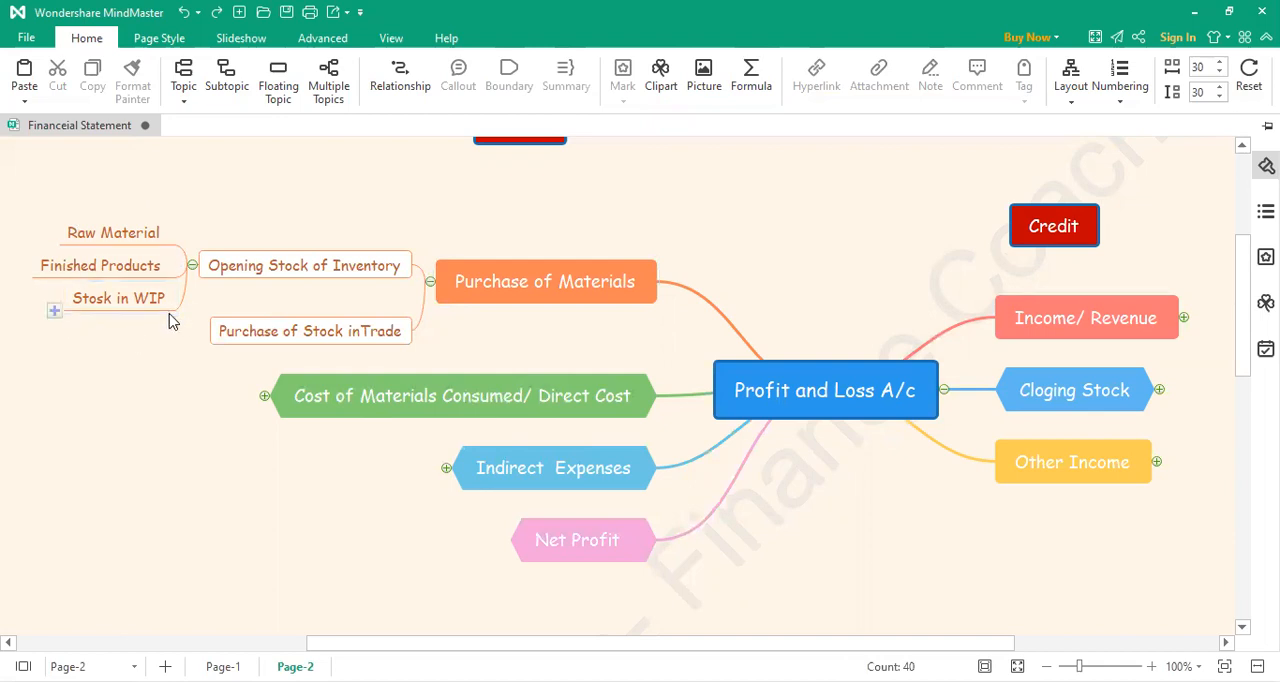
Step: Correct the misspelled subtopic below Finished Products so that it reads "Stock in WIP"
{"action": "double_click", "coordinate": [98, 298]}
{"action": "key", "text": "Home"}
{"action": "key", "text": "Right"}
{"action": "key", "text": "Right"}
{"action": "key", "text": "Right"}
{"action": "key", "text": "Right"}
{"action": "key", "text": "BackSpace"}
{"action": "type", "text": "c"}
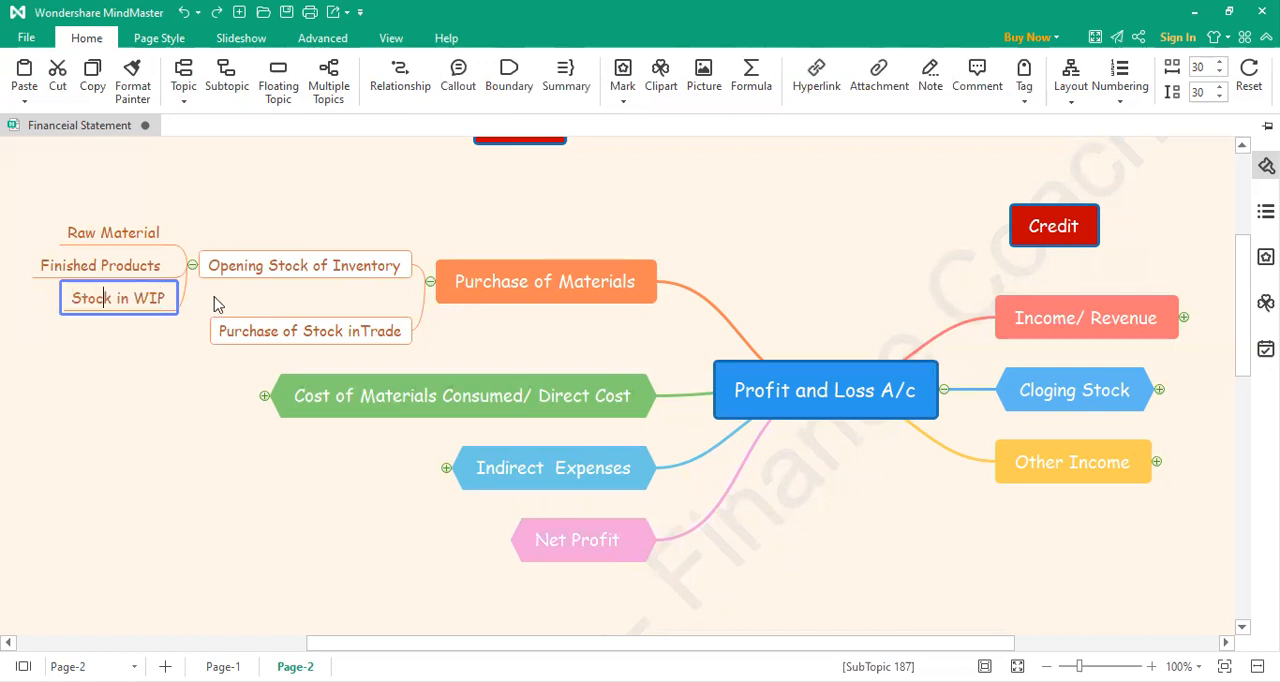
{"action": "left_click", "coordinate": [196, 445]}
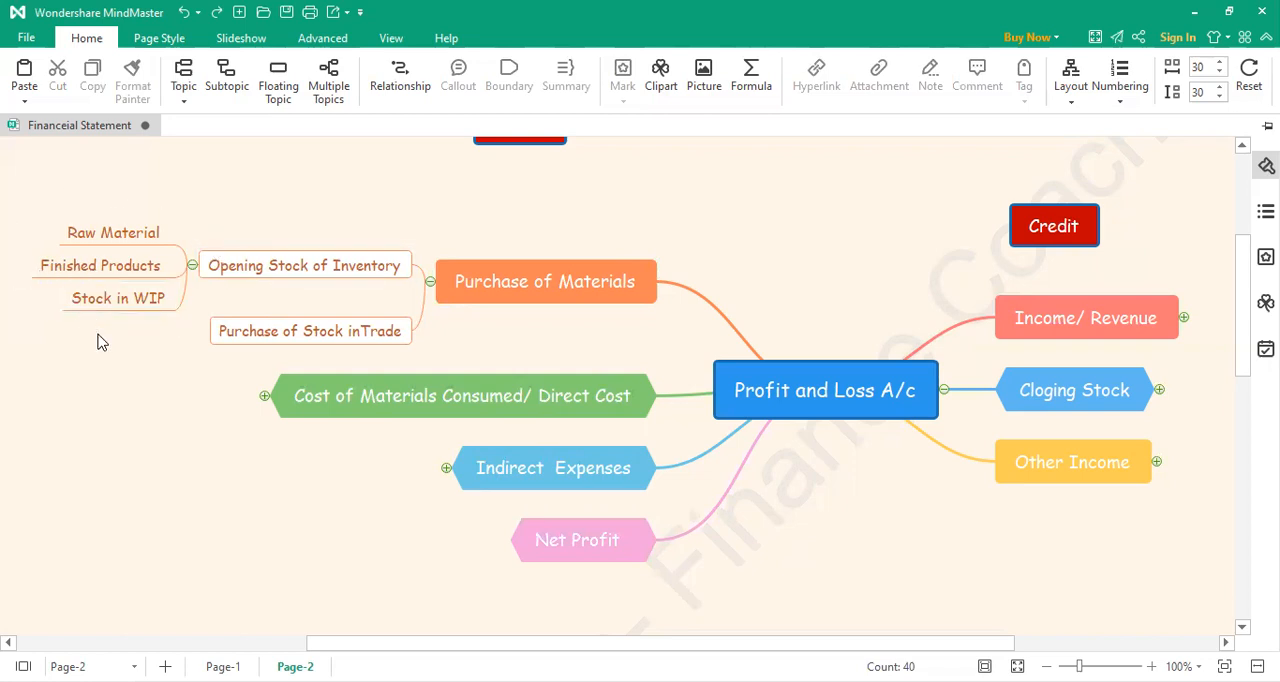
Step: Add a "Product 1" subtopic under Finished Products in the opening stock branch
{"action": "left_click_drag", "start_coordinate": [497, 645], "coordinate": [355, 645]}
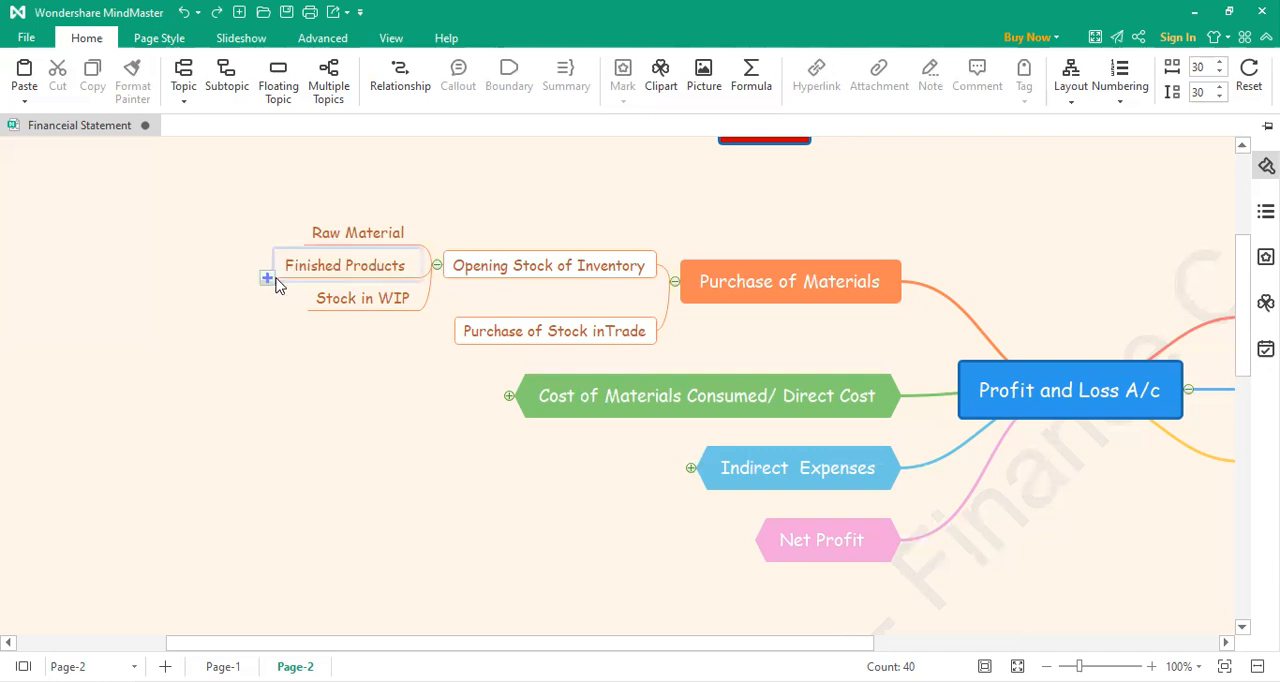
{"action": "left_click", "coordinate": [267, 278]}
{"action": "double_click", "coordinate": [209, 264]}
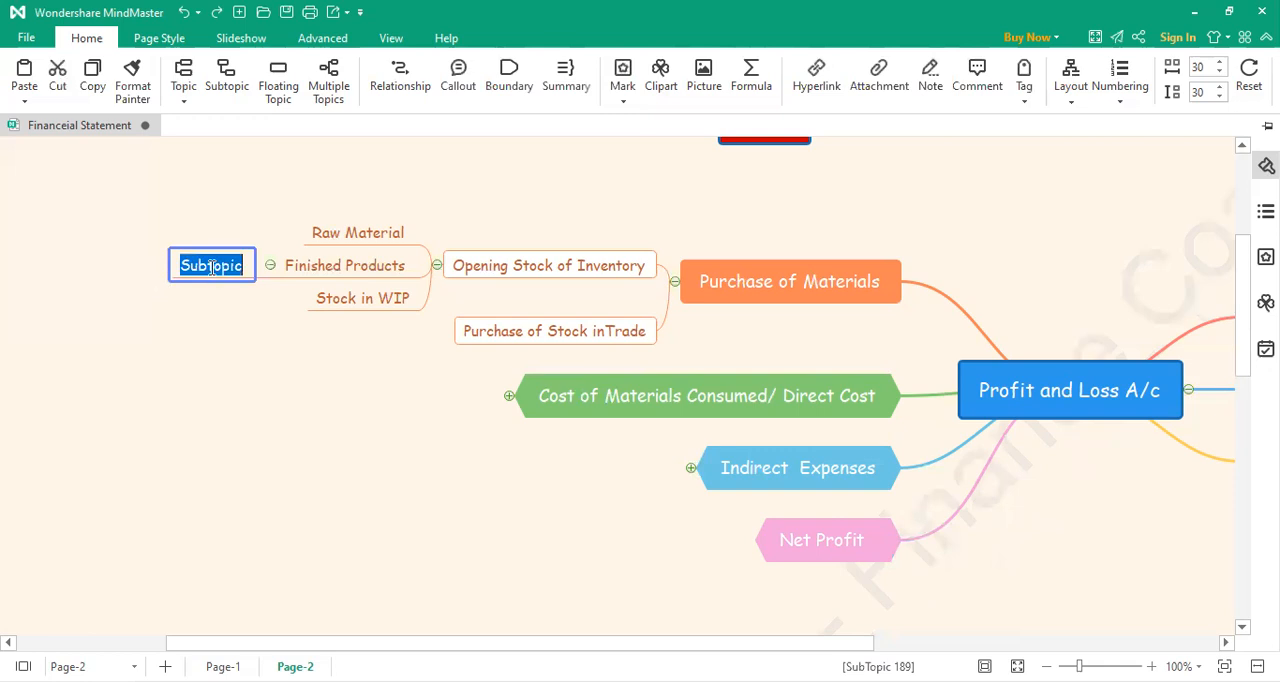
{"action": "type", "text": "Product 1"}
{"action": "left_click", "coordinate": [220, 340]}
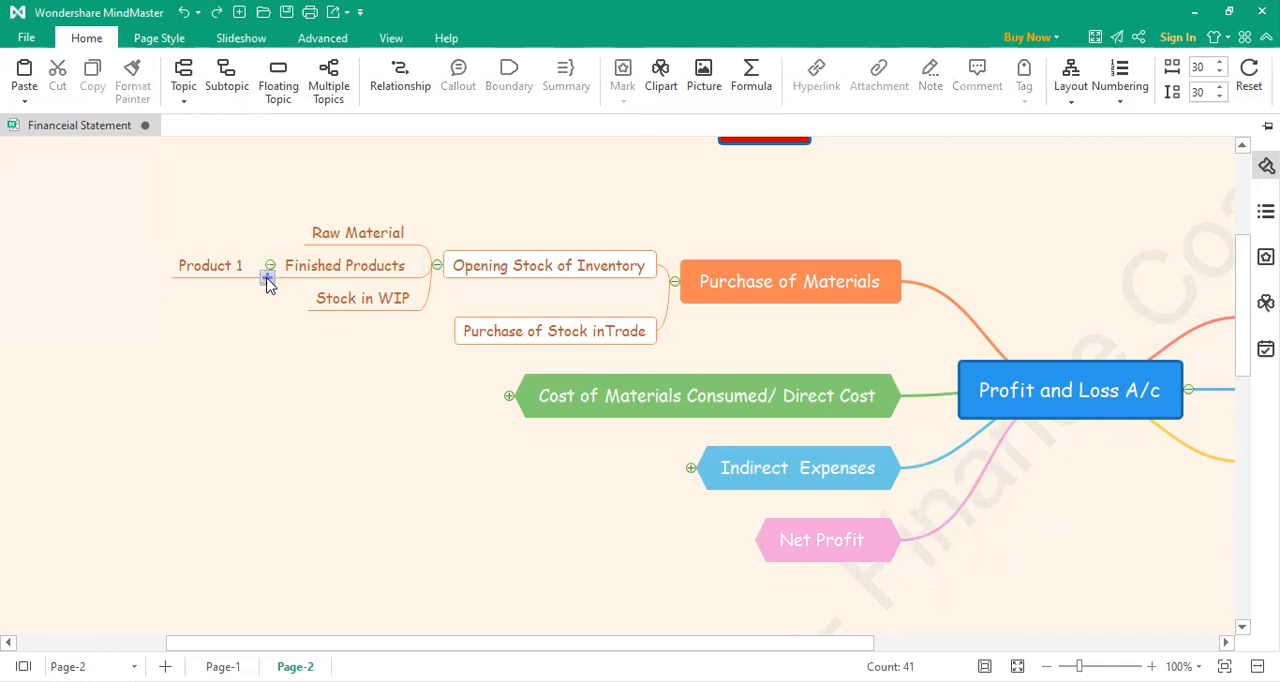
Step: Add a second subtopic under Finished Products, labelled "Product 2"
{"action": "left_click", "coordinate": [267, 280]}
{"action": "double_click", "coordinate": [227, 287]}
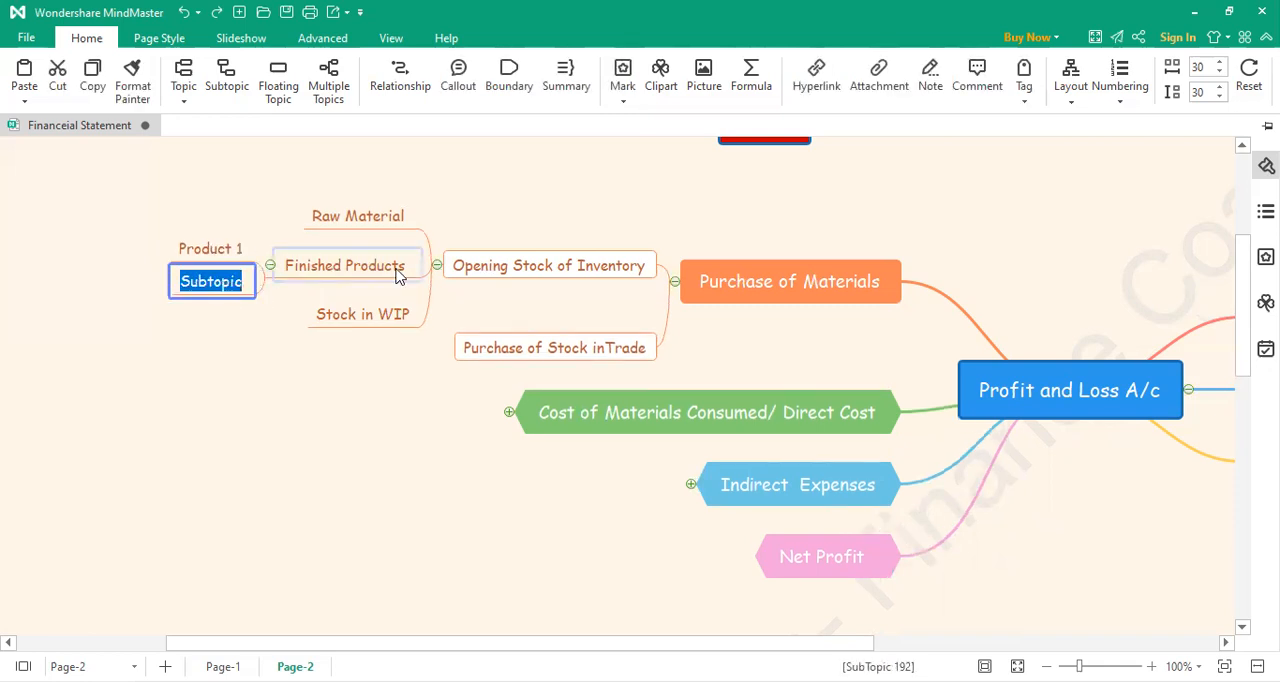
{"action": "type", "text": "Pro"}
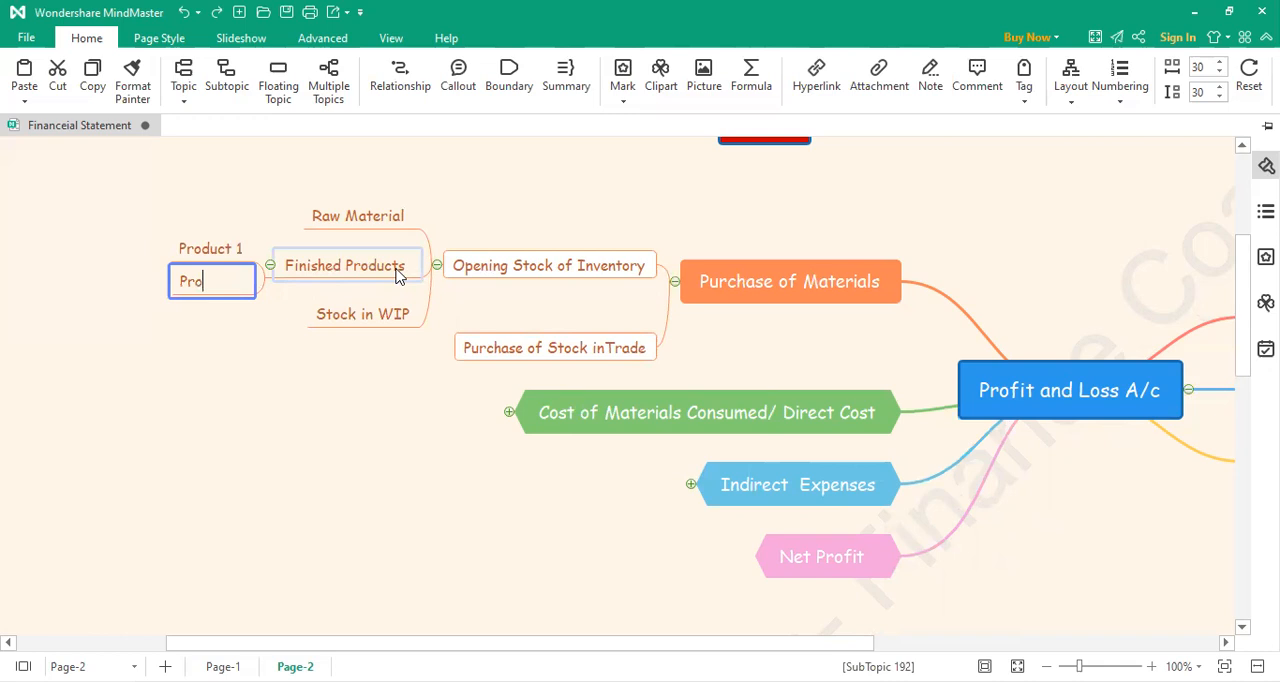
{"action": "type", "text": "t 2"}
{"action": "left_click", "coordinate": [263, 324]}
Step: Add a third subtopic under Finished Products, labelled "Product 3"
{"action": "left_click", "coordinate": [269, 284]}
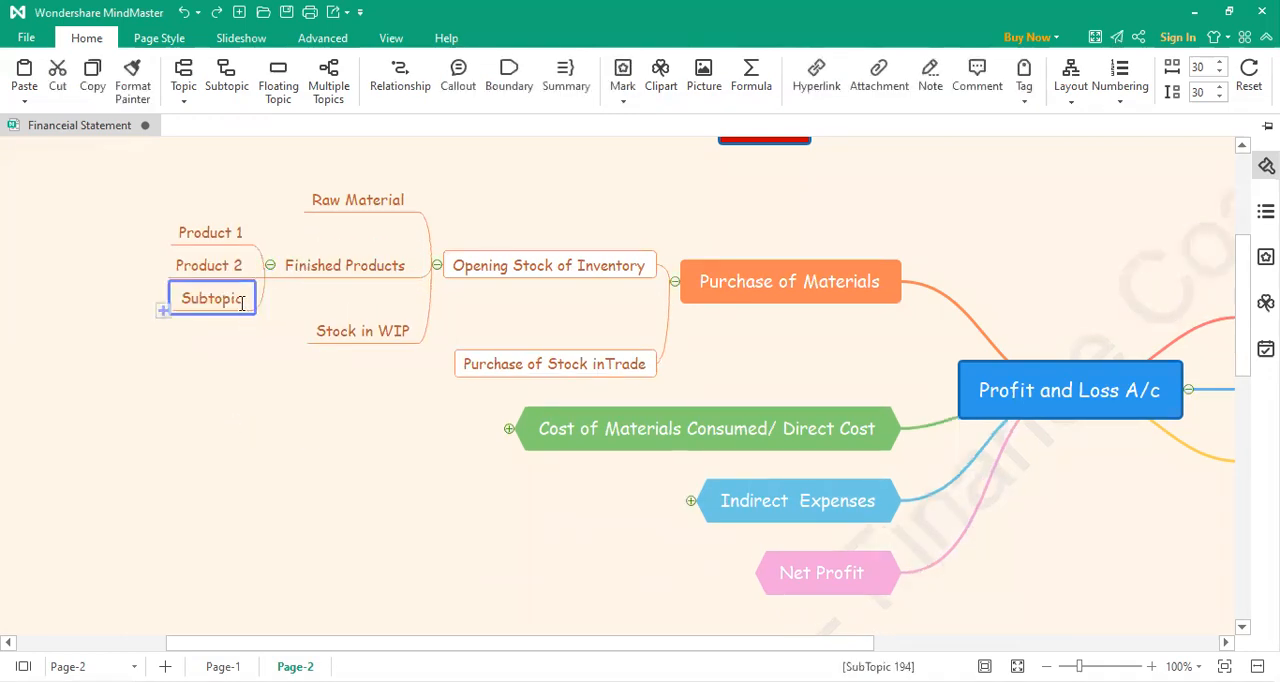
{"action": "double_click", "coordinate": [241, 301]}
{"action": "type", "text": "Pro"}
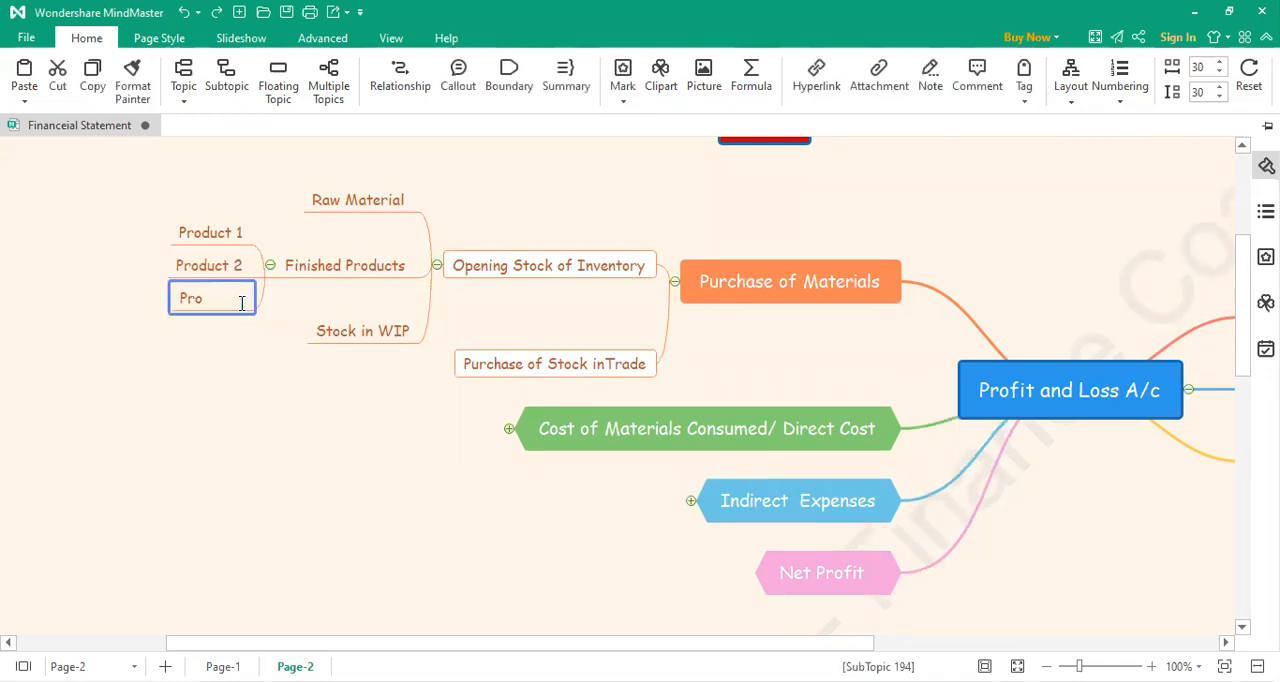
{"action": "type", "text": "duct 3"}
{"action": "left_click", "coordinate": [242, 372]}
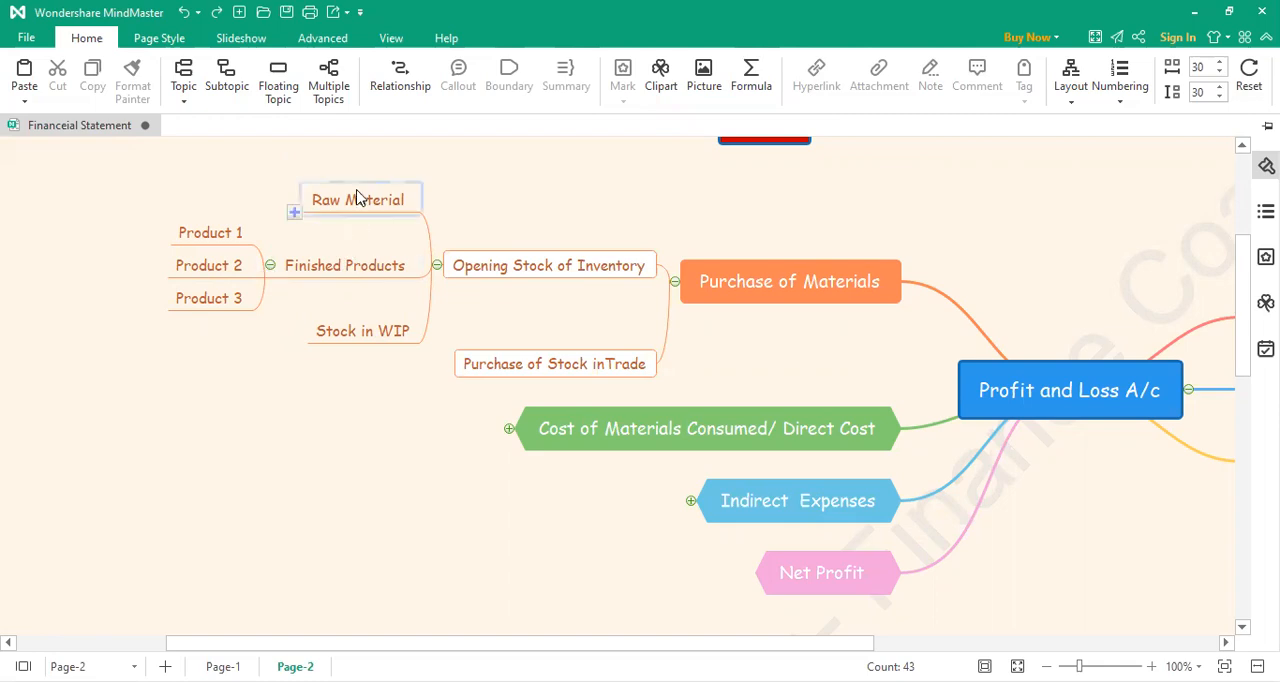
Step: Collapse the Opening Stock of Inventory branch and add a "Purchase 5 % GST" subtopic under Purchase of Stock inTrade
{"action": "left_click", "coordinate": [438, 266]}
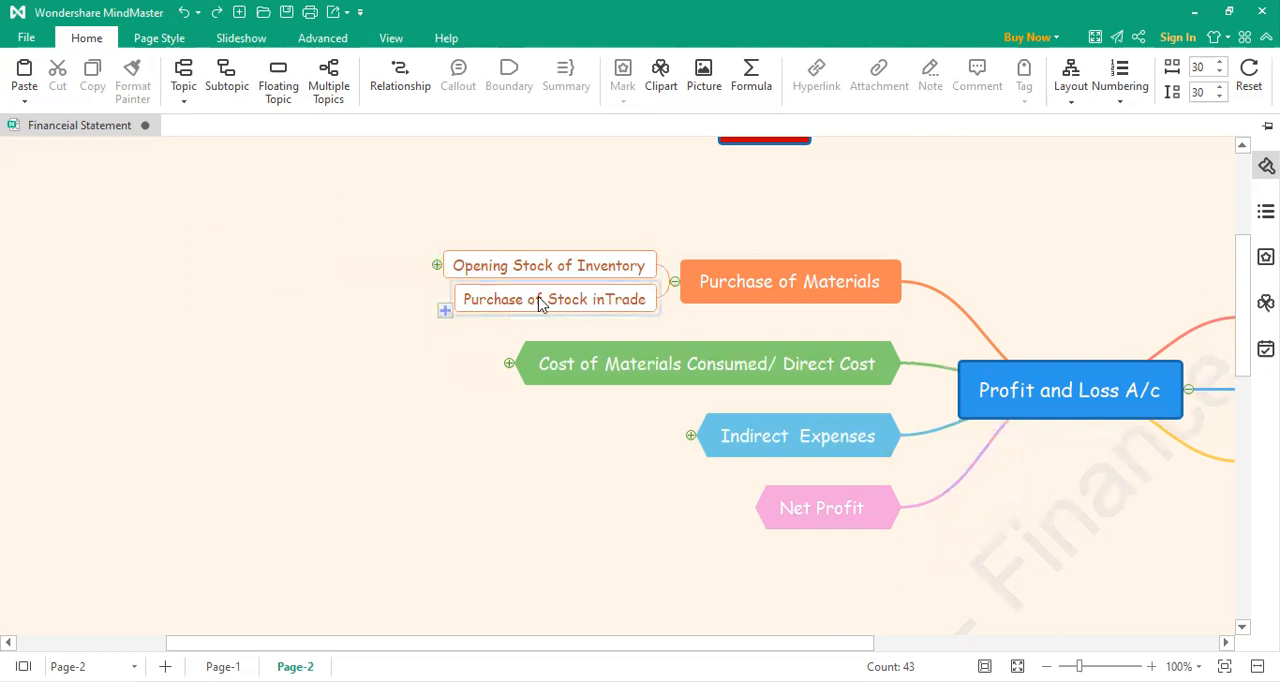
{"action": "left_click", "coordinate": [446, 311]}
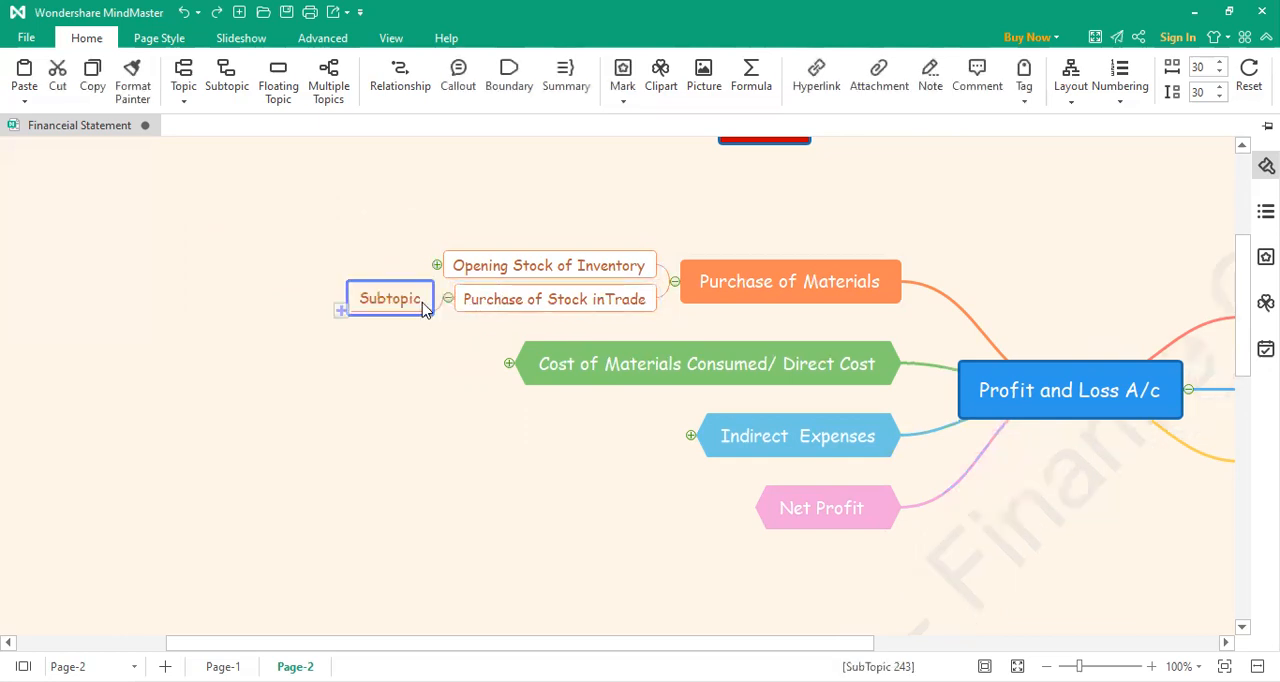
{"action": "double_click", "coordinate": [422, 307]}
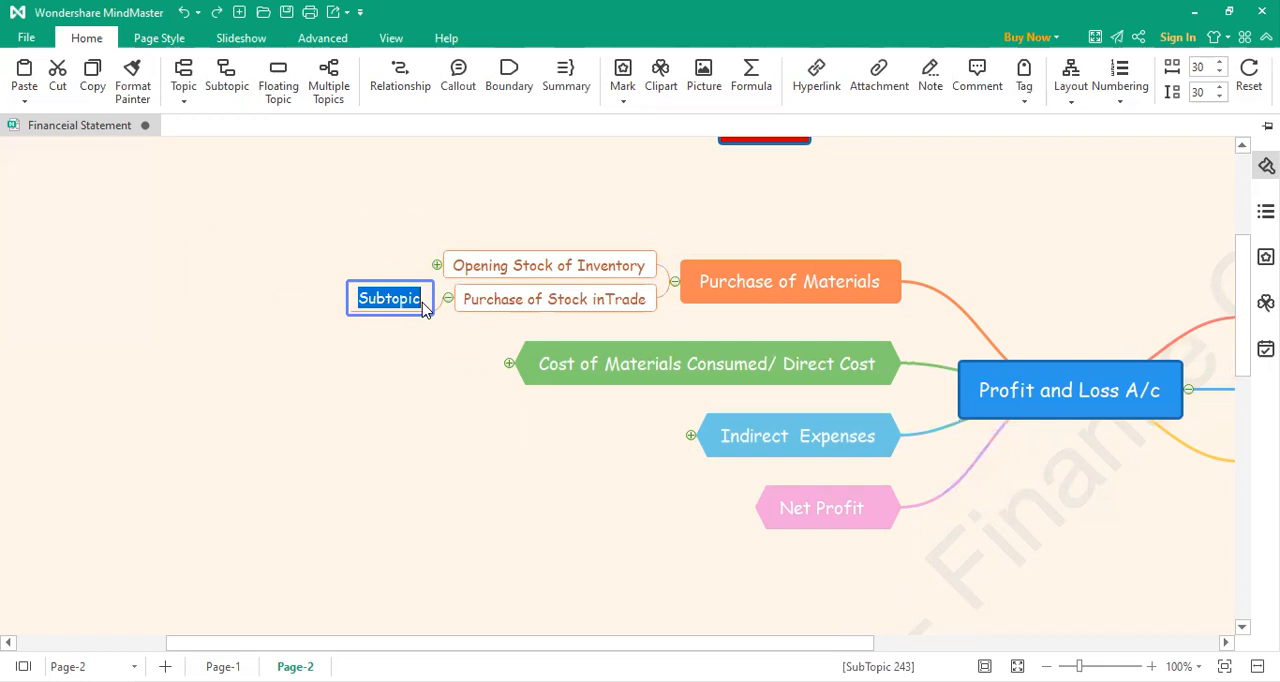
{"action": "type", "text": "Purchase "}
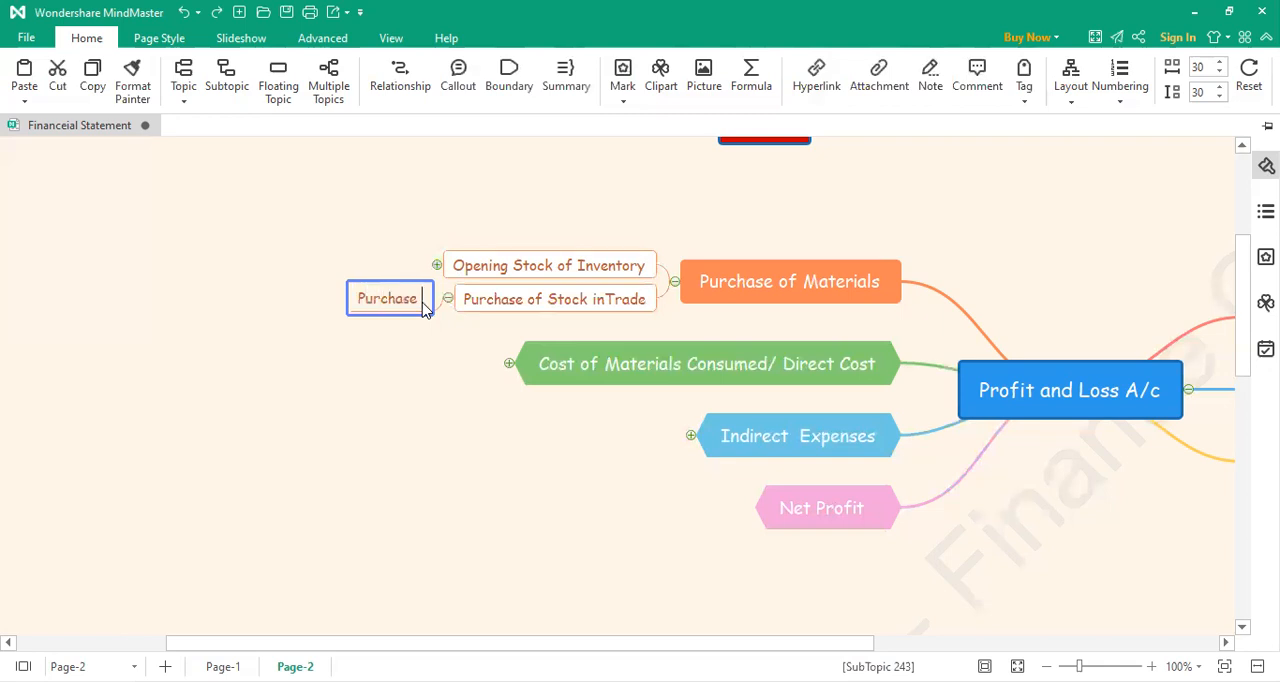
{"action": "type", "text": "5 % GST"}
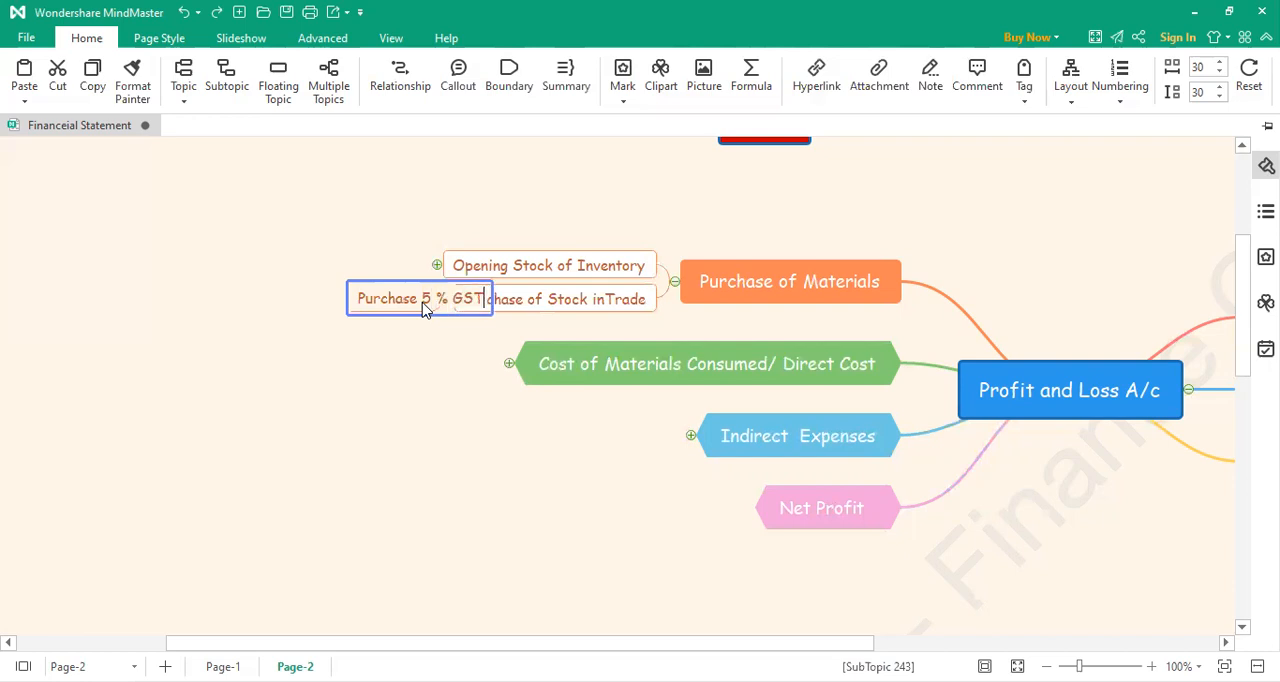
{"action": "left_click", "coordinate": [418, 428]}
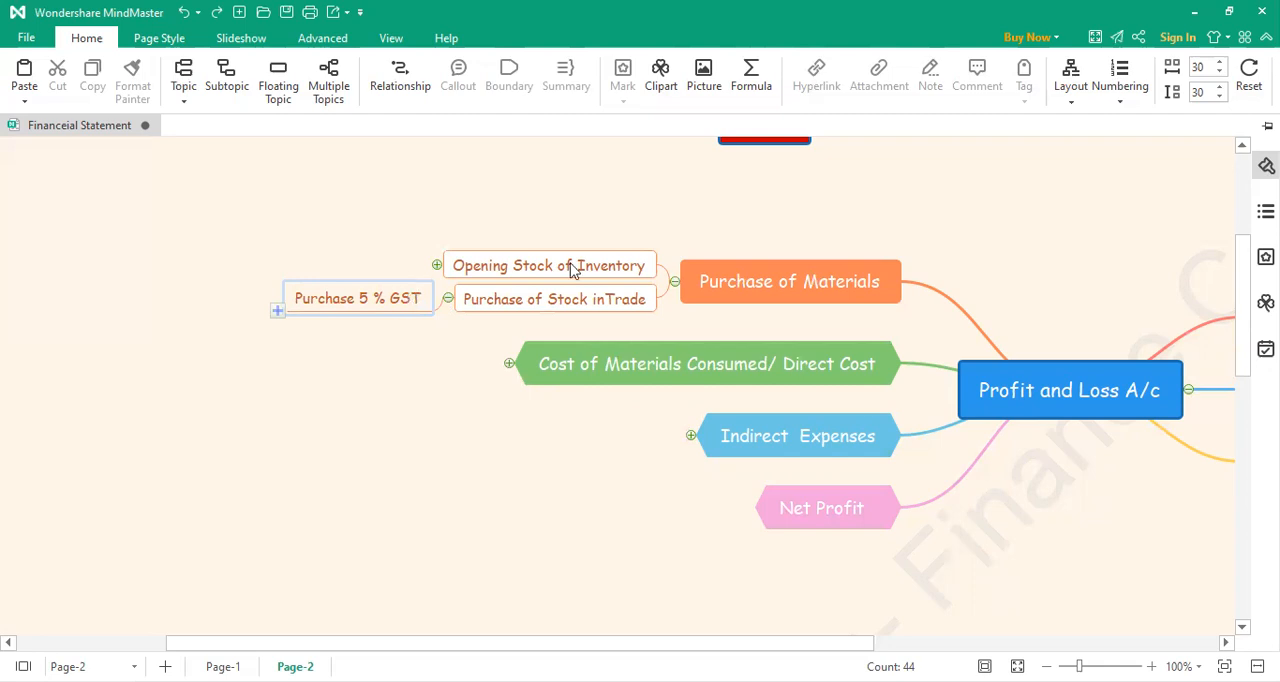
Step: Add a second subtopic under Purchase of Stock inTrade, labelled "Purchase 12 % GST"
{"action": "left_click", "coordinate": [420, 322]}
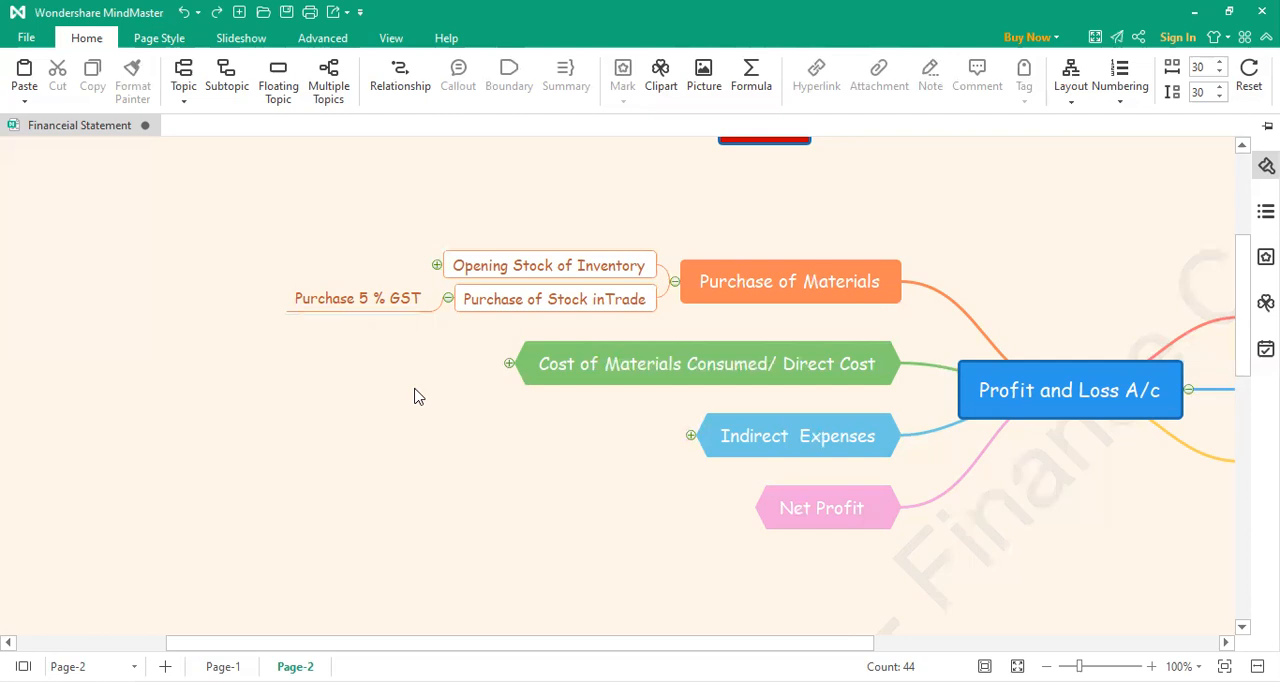
{"action": "left_click", "coordinate": [445, 311]}
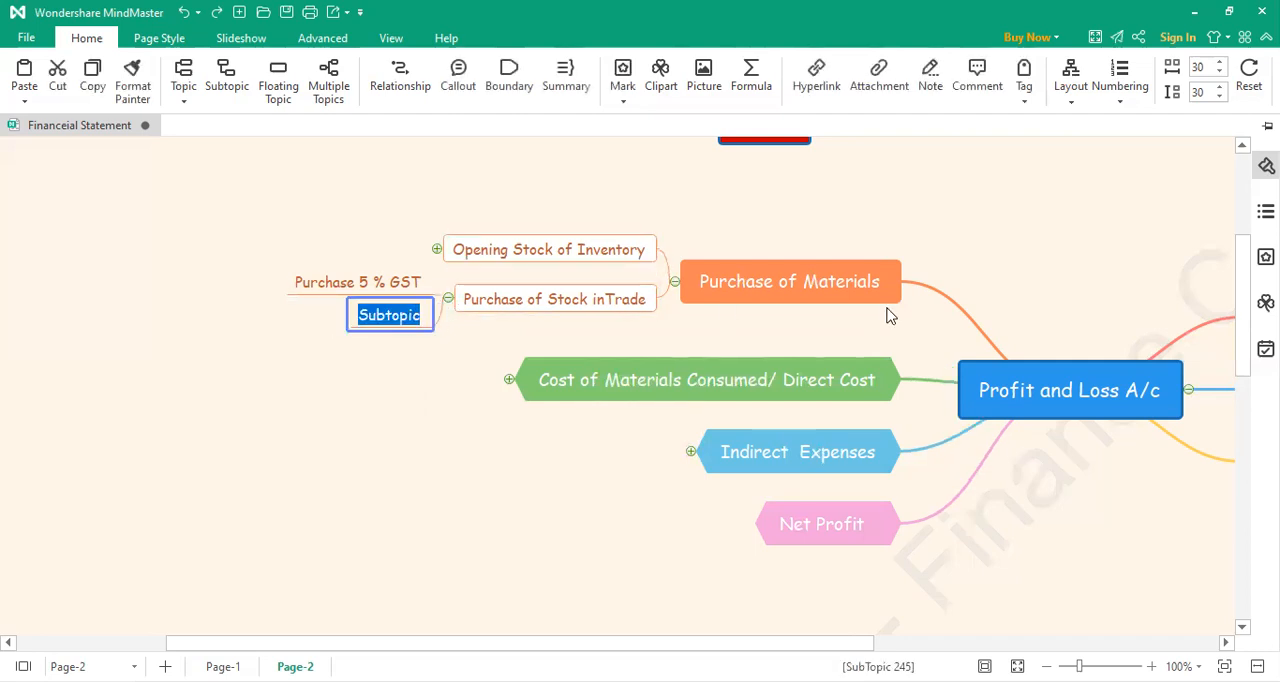
{"action": "type", "text": "Purchase"}
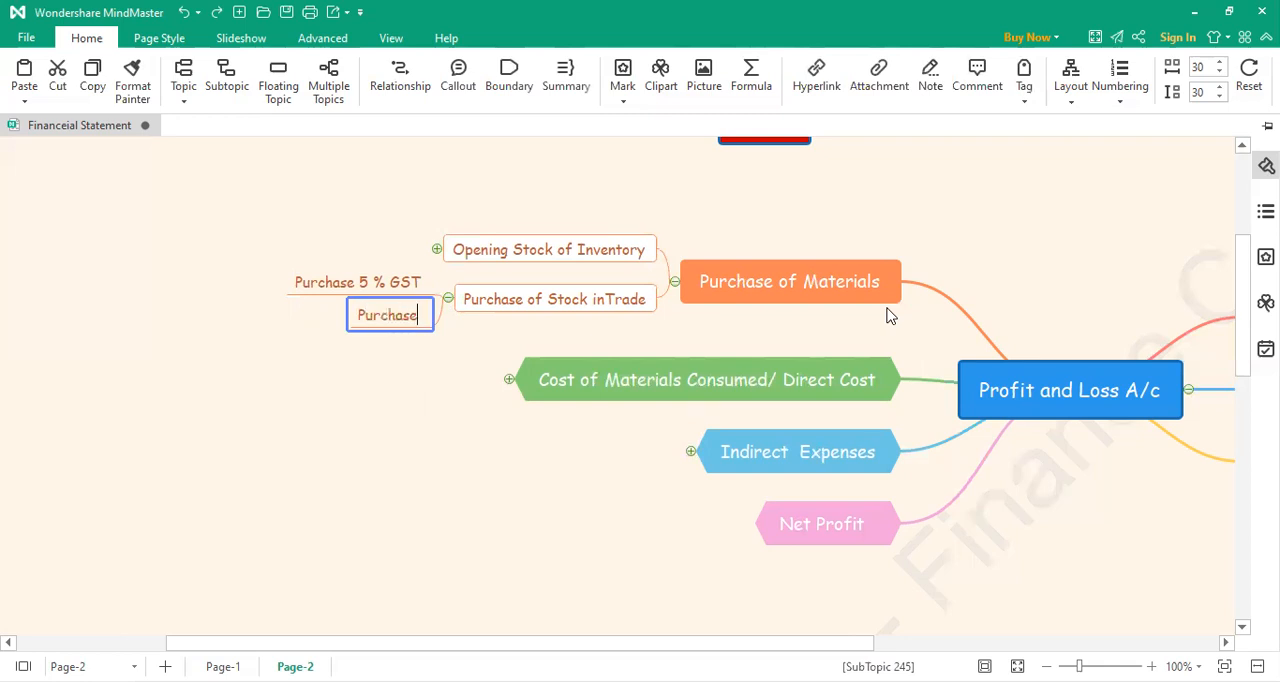
{"action": "type", "text": " 12 % GSt"}
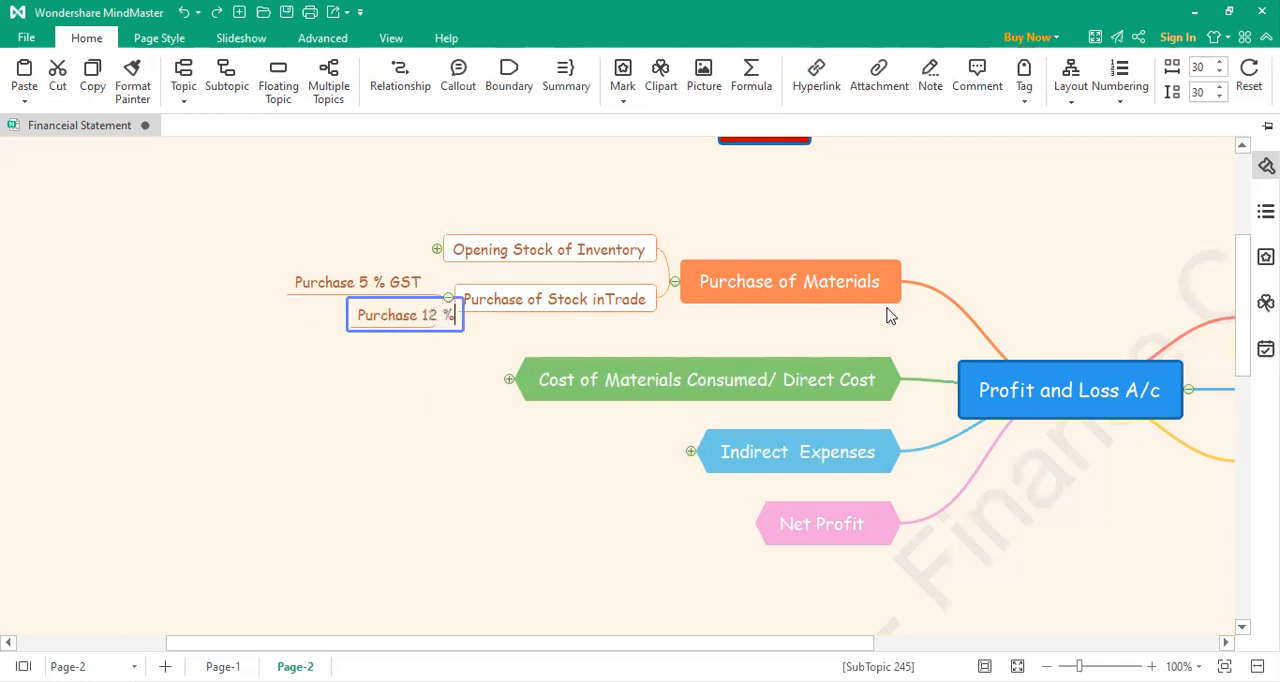
{"action": "key", "text": "BackSpace"}
{"action": "type", "text": "T"}
{"action": "left_click", "coordinate": [471, 378]}
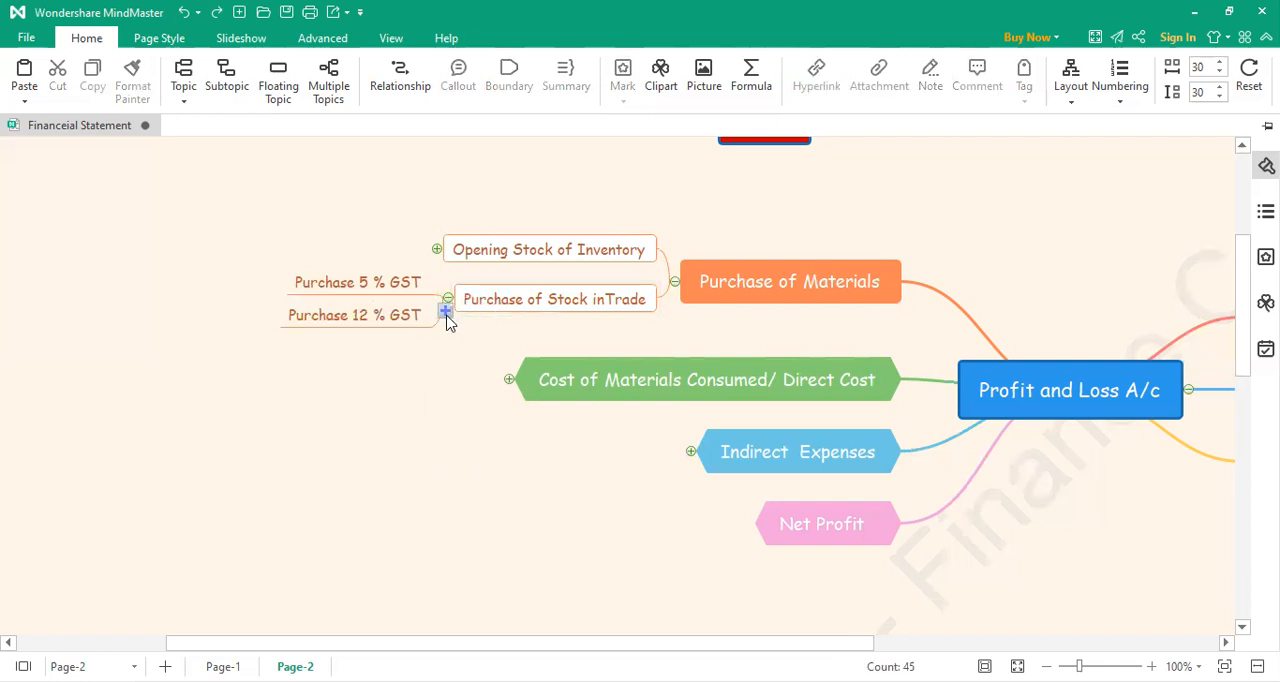
Step: Add a third subtopic under Purchase of Stock inTrade, labelled "Purchase 18% GST"
{"action": "left_click", "coordinate": [445, 312]}
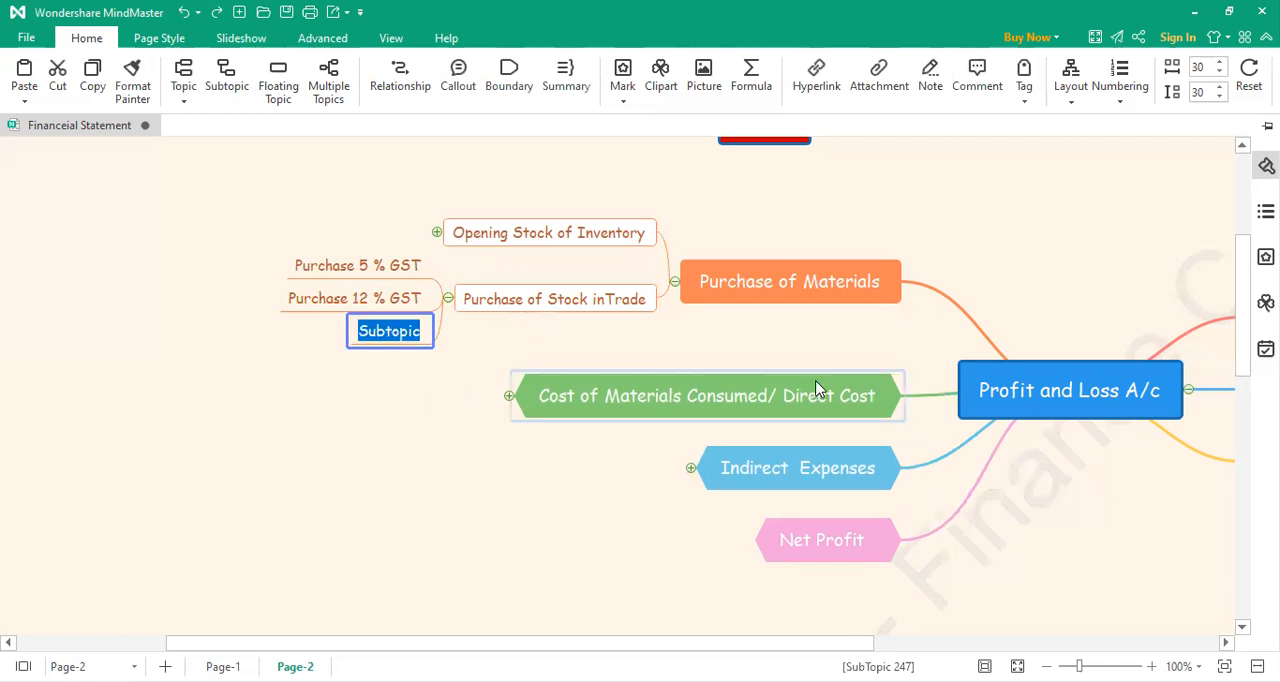
{"action": "type", "text": "Purchase"}
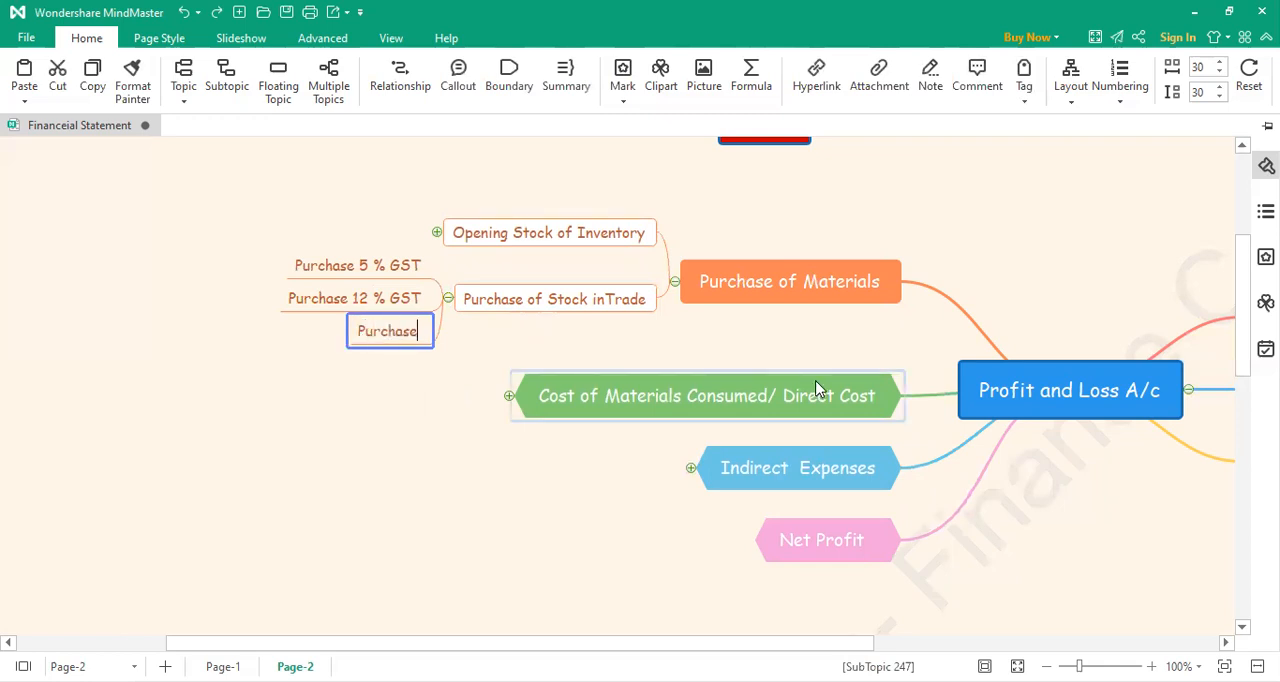
{"action": "type", "text": " 18% GST"}
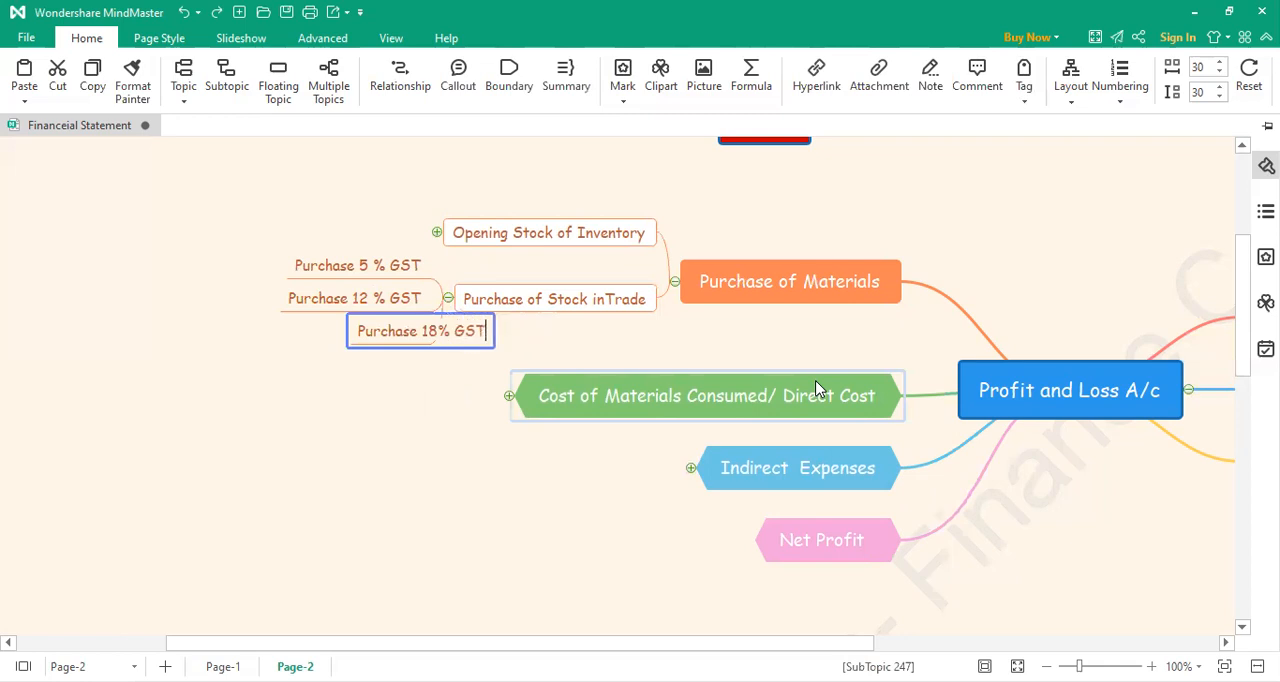
{"action": "left_click", "coordinate": [367, 473]}
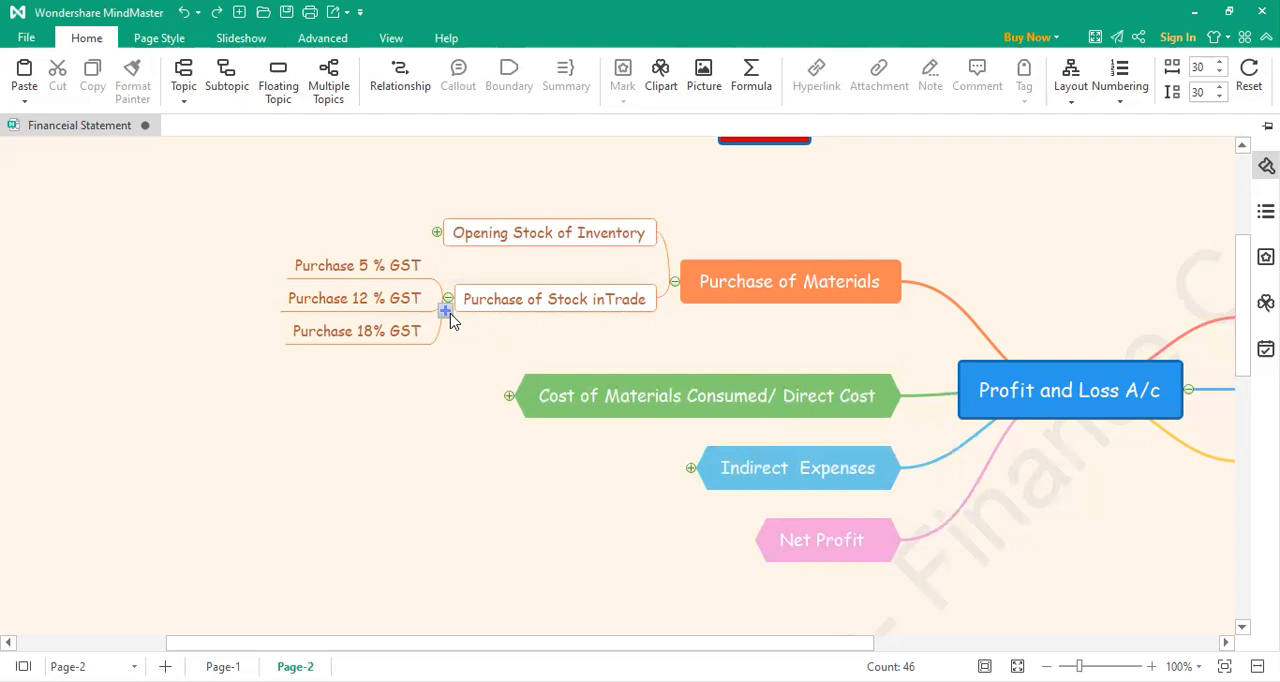
Step: Add a fourth subtopic under Purchase of Stock inTrade, labelled "Service 18 % GST"
{"action": "left_click", "coordinate": [445, 311]}
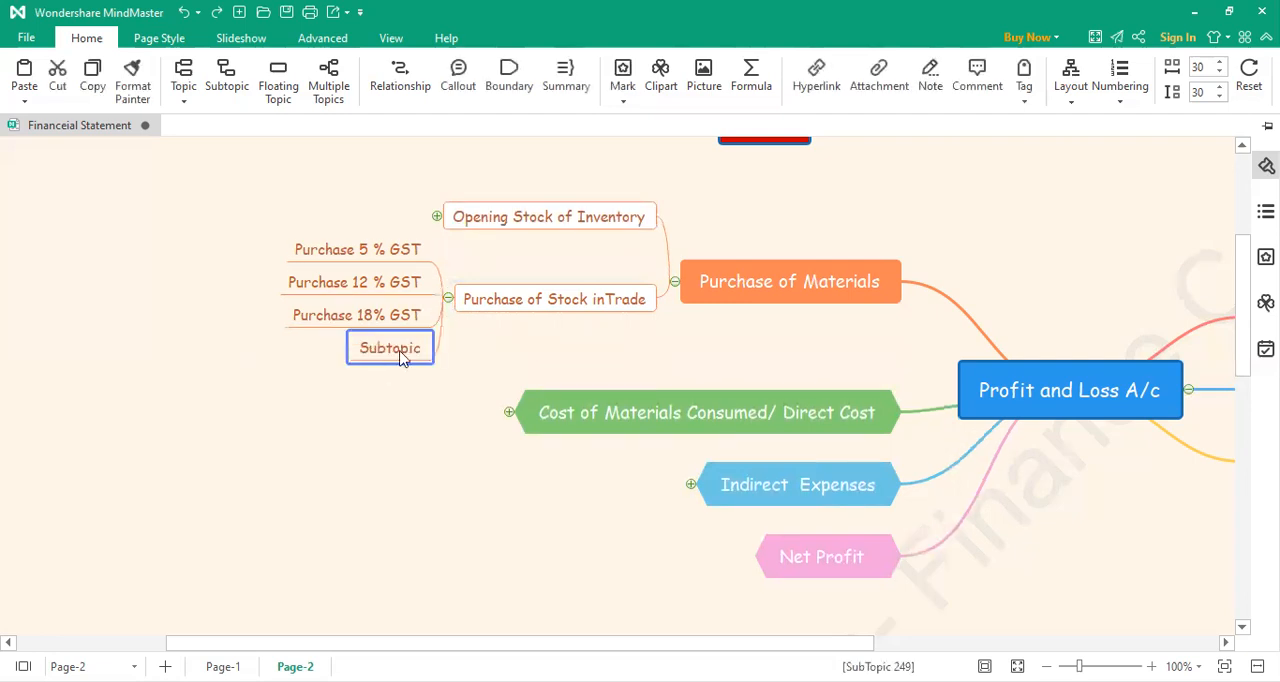
{"action": "double_click", "coordinate": [400, 350]}
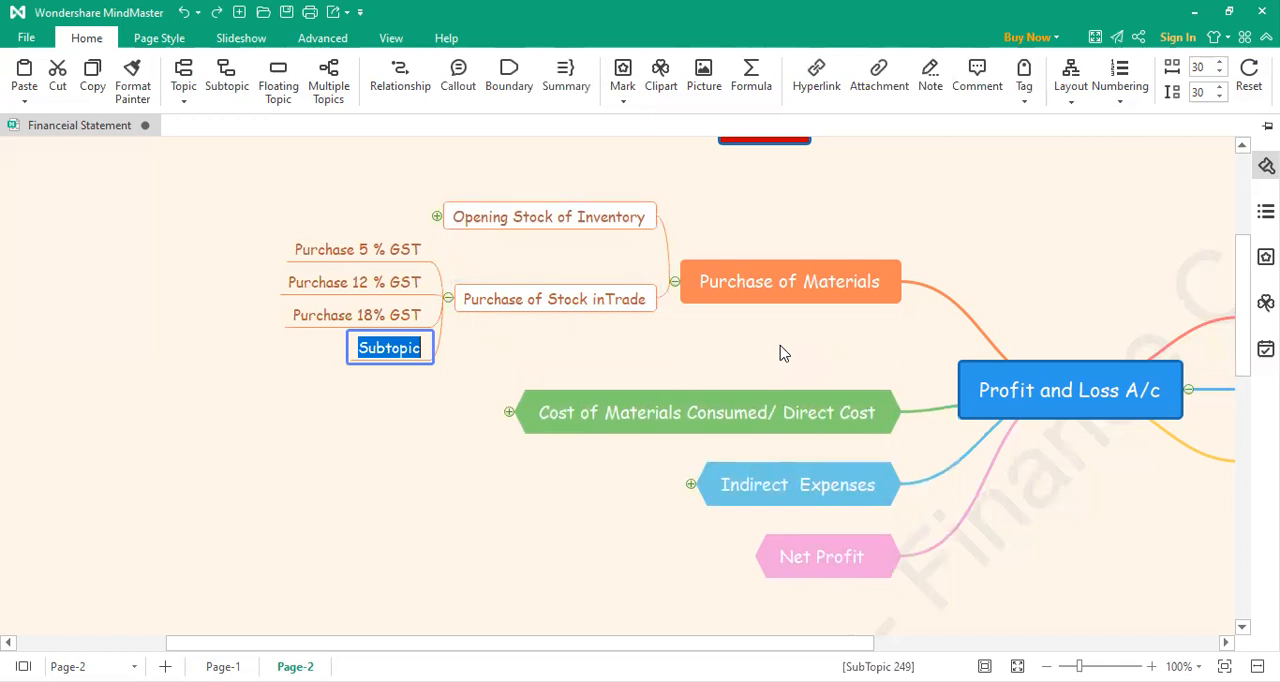
{"action": "type", "text": "Service 5"}
{"action": "key", "text": "BackSpace"}
{"action": "type", "text": "18 % GST"}
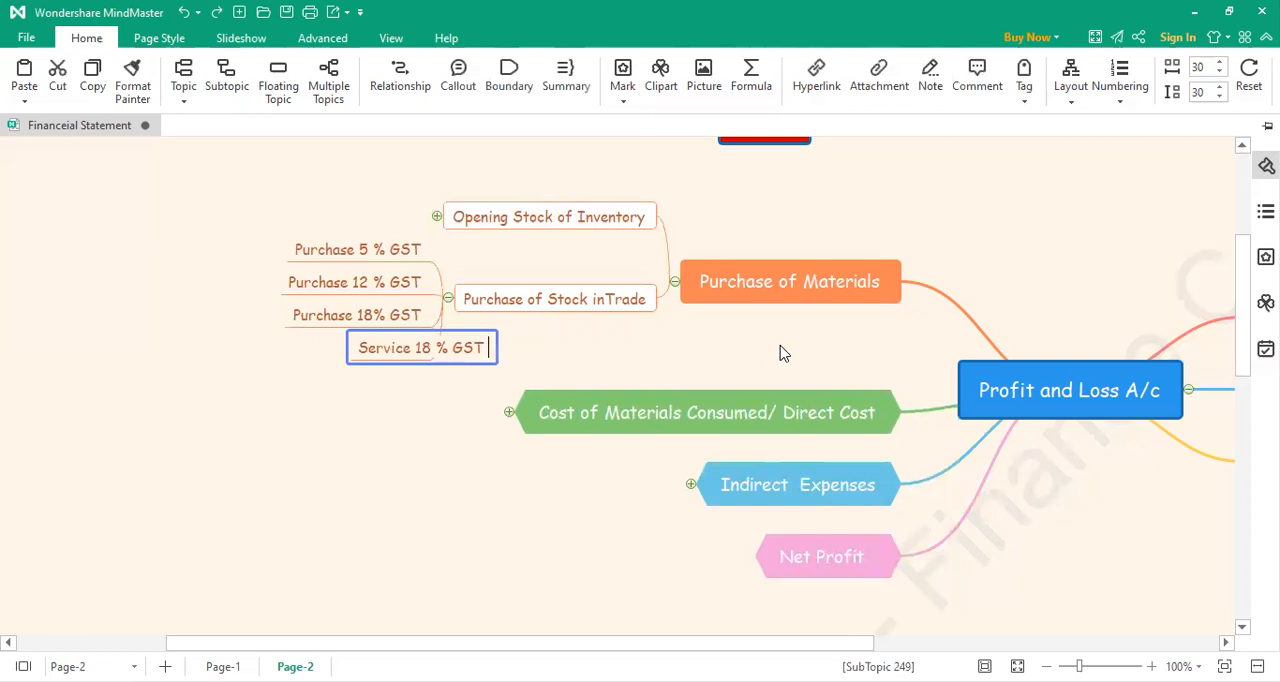
{"action": "left_click", "coordinate": [297, 489]}
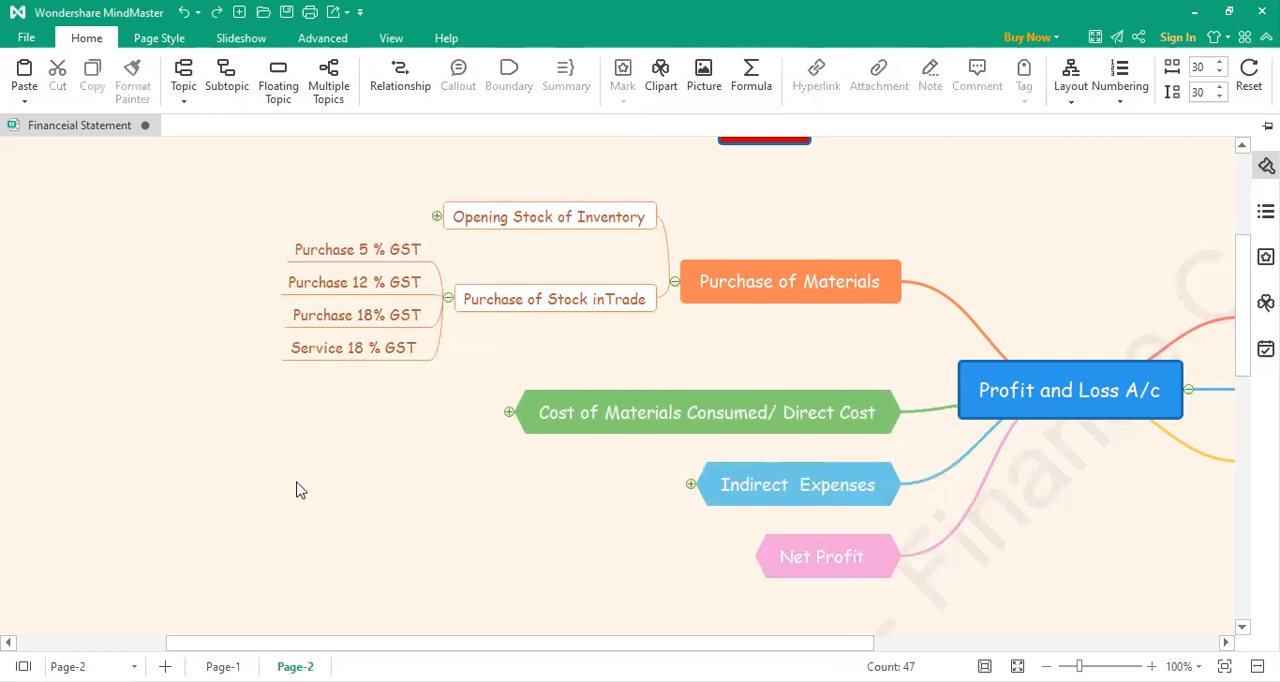
Step: Insert the word "Charges" after "Service" in the 18 % GST service subtopic's label
{"action": "double_click", "coordinate": [322, 355]}
{"action": "key", "text": "Left"}
{"action": "key", "text": "Right"}
{"action": "key", "text": "ctrl+Right"}
{"action": "type", "text": "Char ges"}
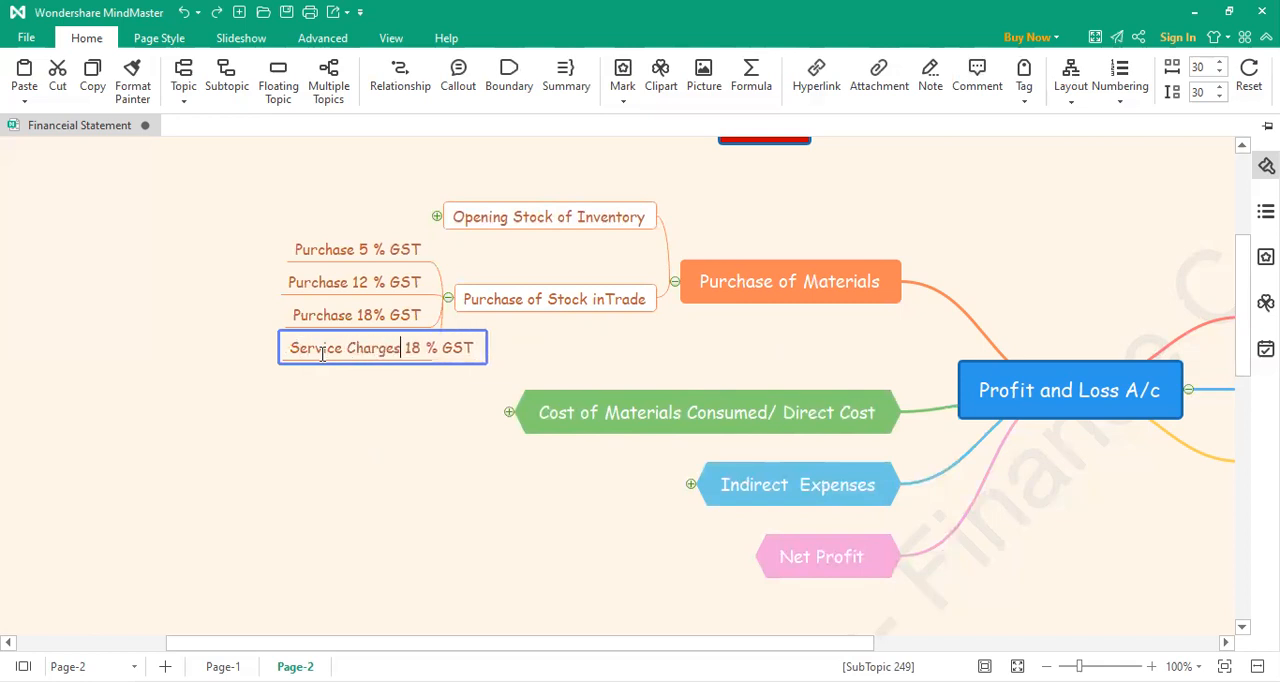
{"action": "left_click", "coordinate": [354, 477]}
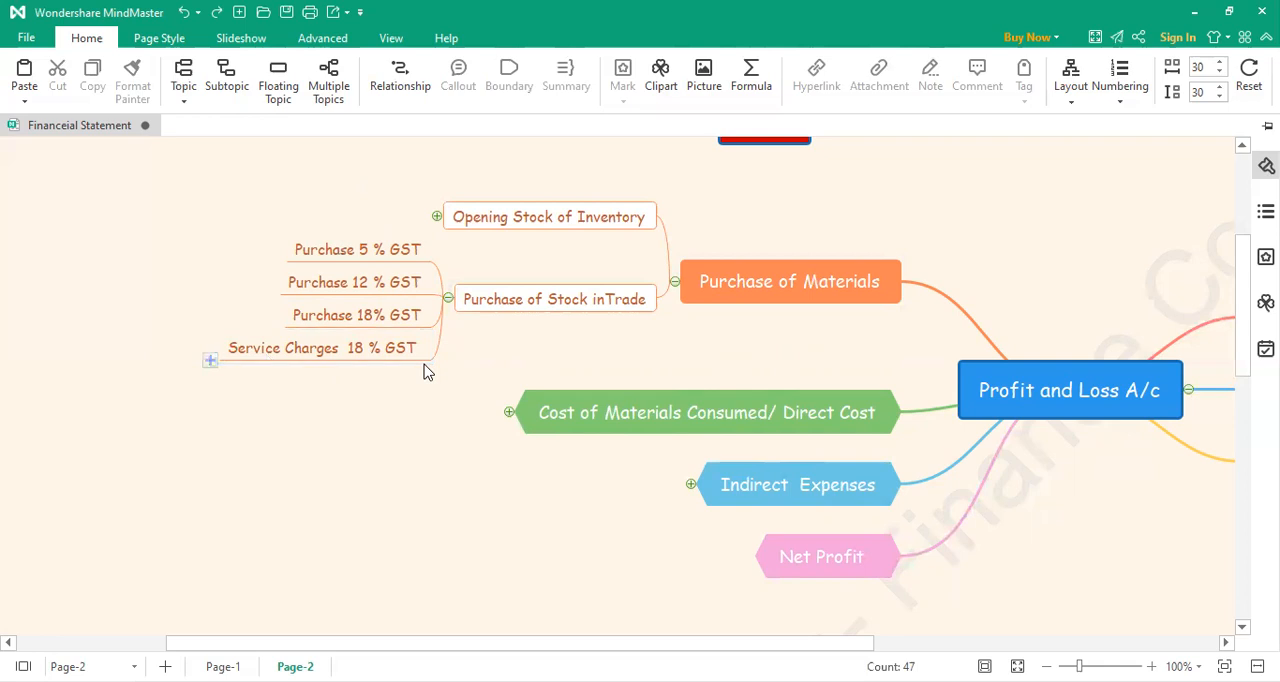
Step: Collapse the Purchase of Materials branch and expand the Cost of Materials Consumed/ Direct Cost branch
{"action": "left_click", "coordinate": [675, 282]}
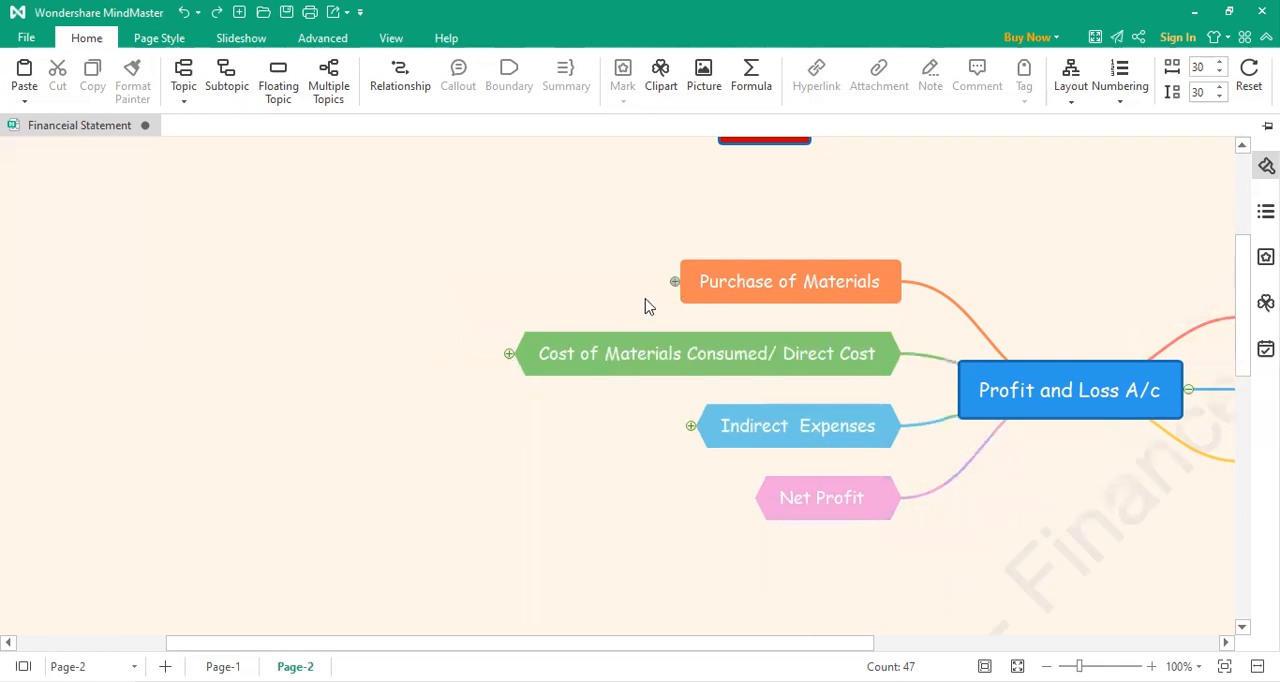
{"action": "left_click", "coordinate": [508, 356]}
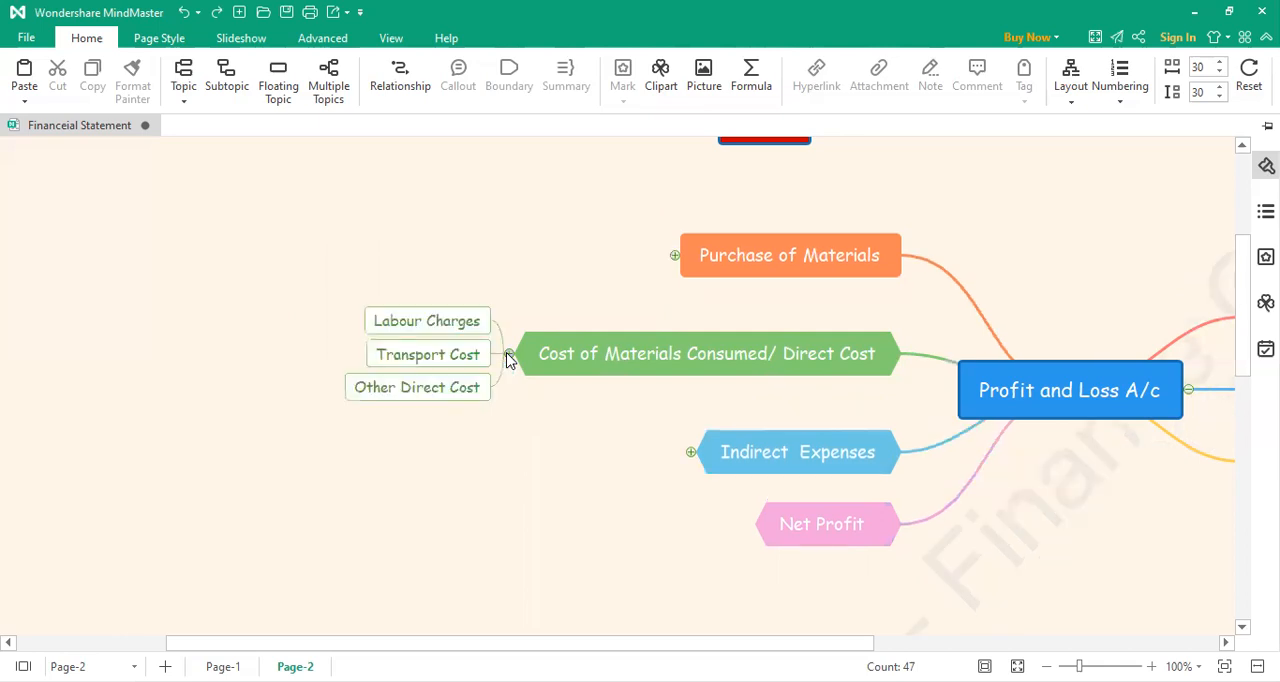
{"action": "left_click", "coordinate": [508, 356]}
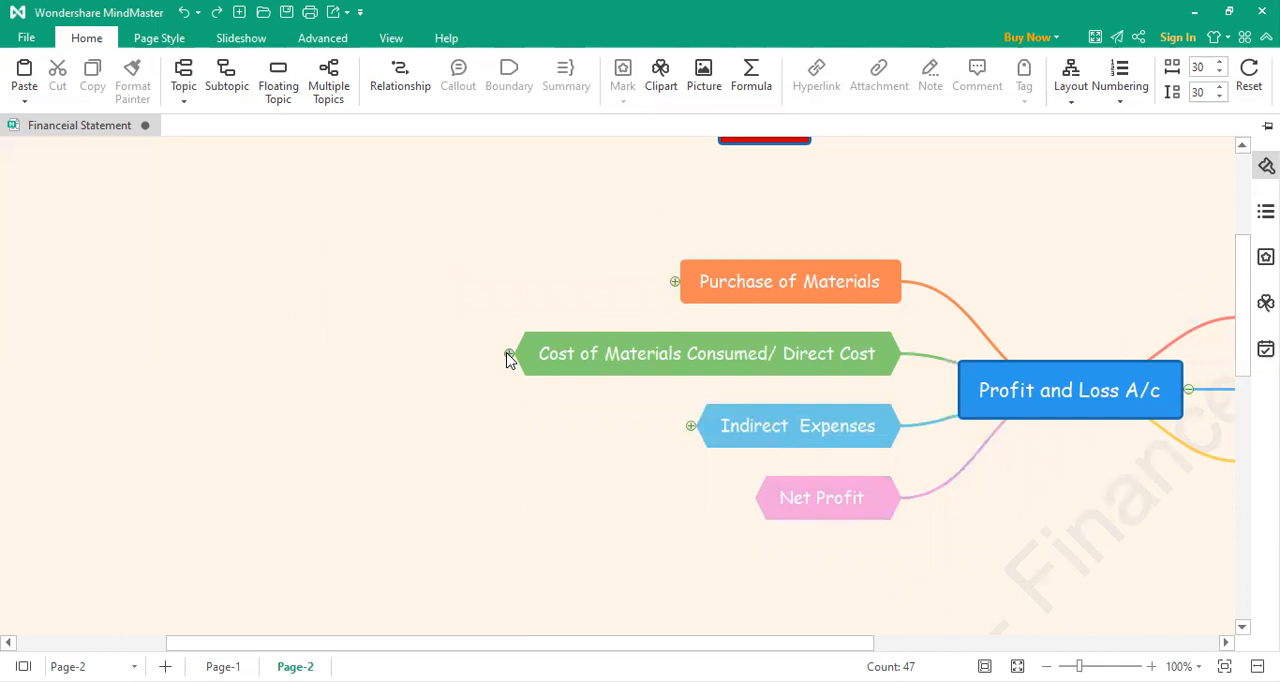
{"action": "left_click", "coordinate": [508, 356]}
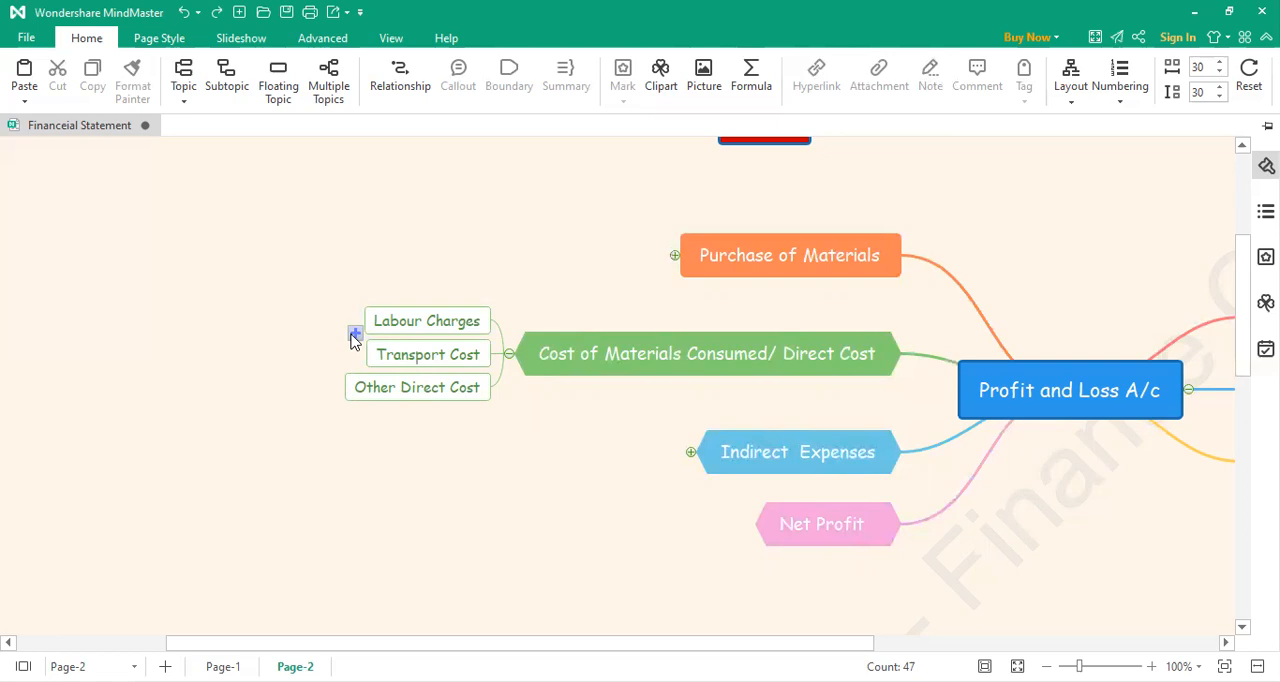
Step: Add a "Factory Wages / Salary" subtopic under Labour Charges in the direct cost branch
{"action": "left_click", "coordinate": [355, 334]}
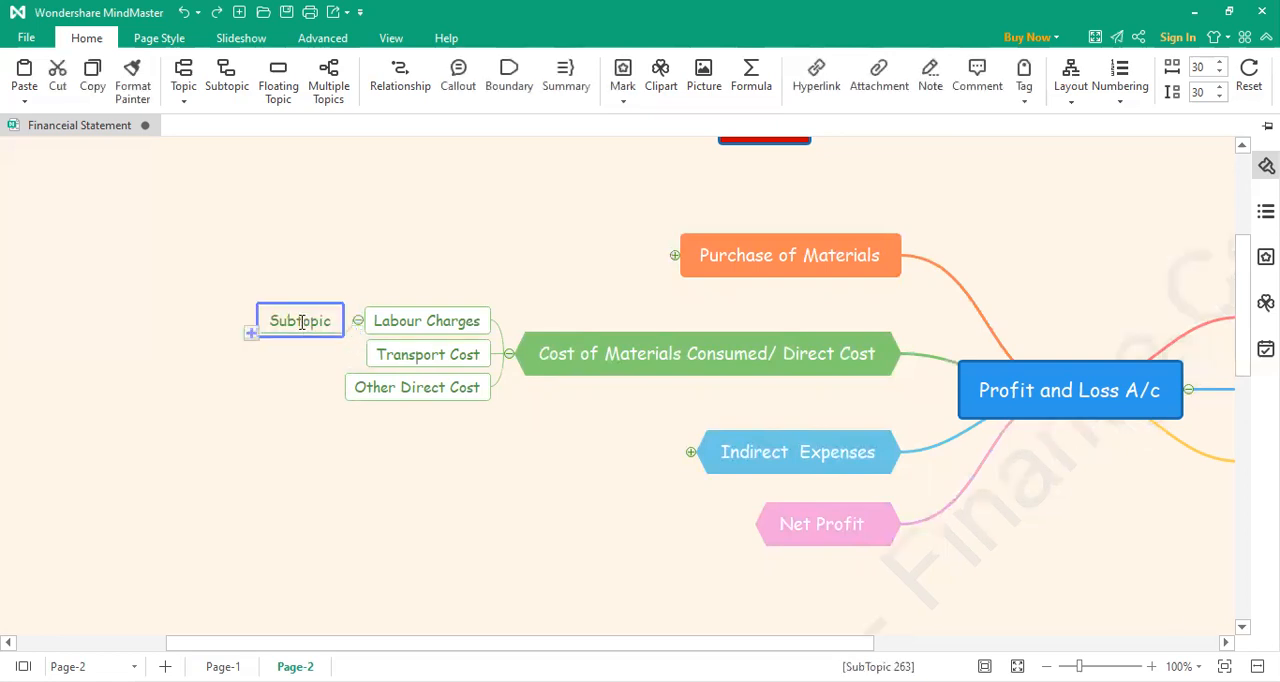
{"action": "double_click", "coordinate": [303, 323]}
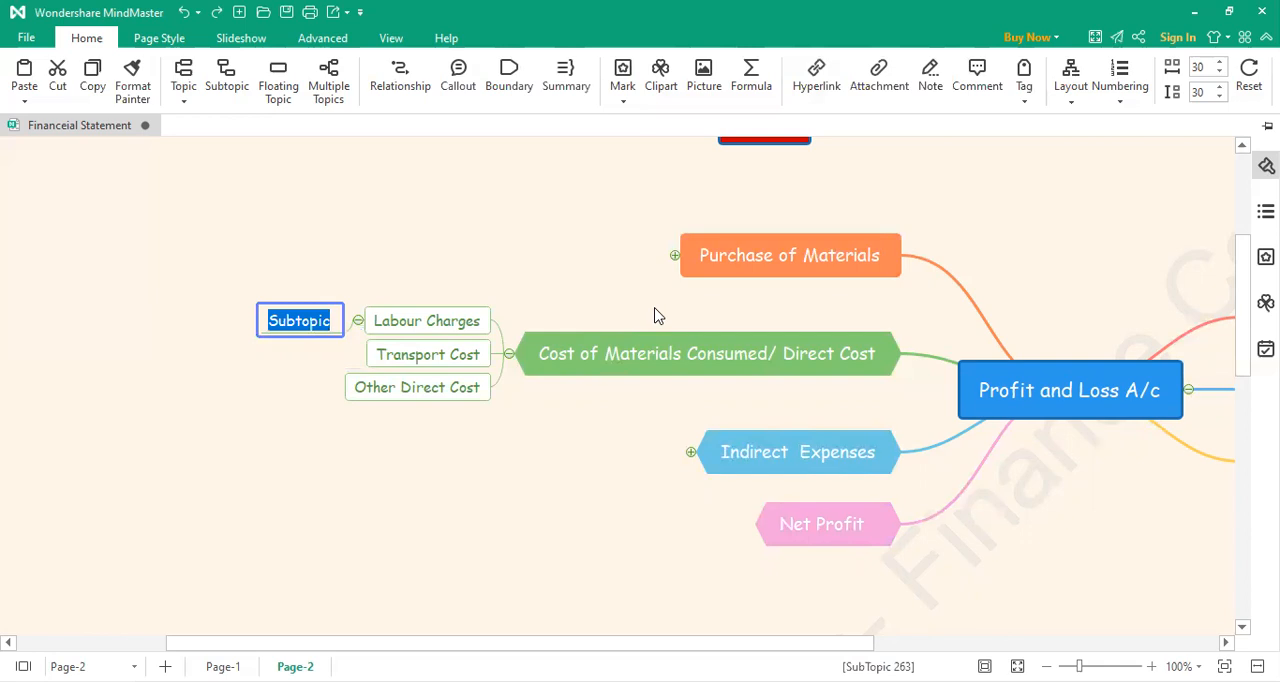
{"action": "type", "text": "Fa"}
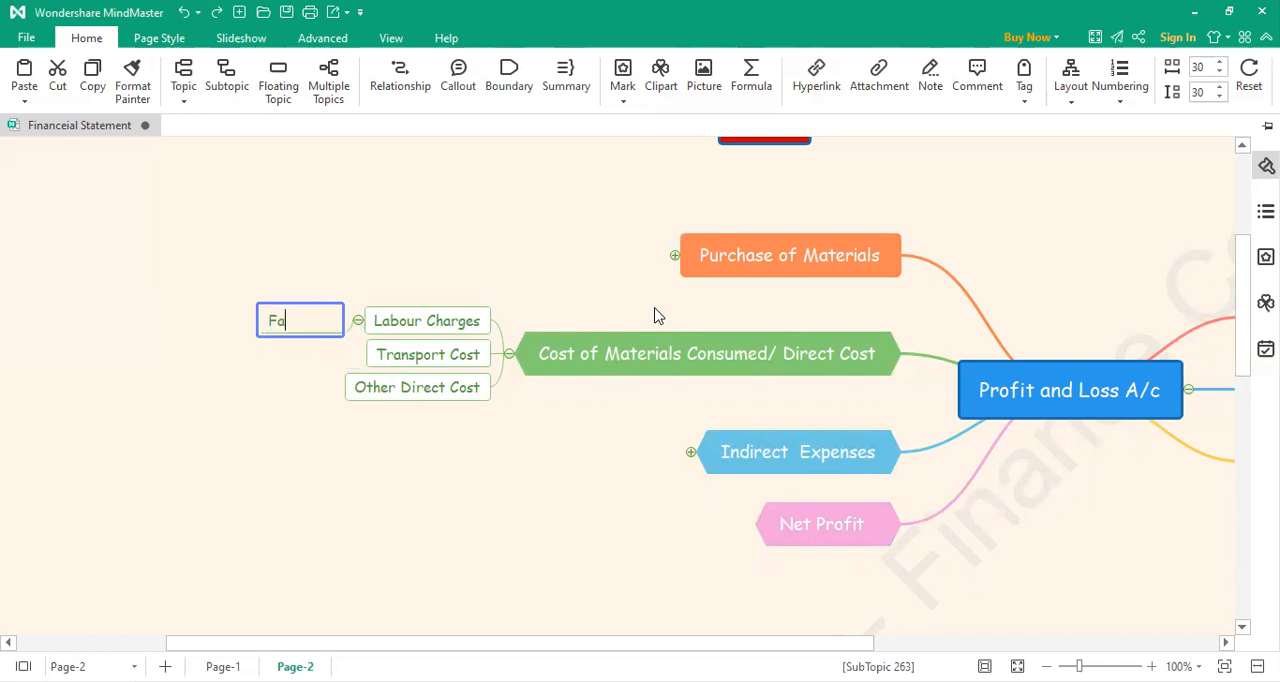
{"action": "type", "text": "ctory Wages / Salary"}
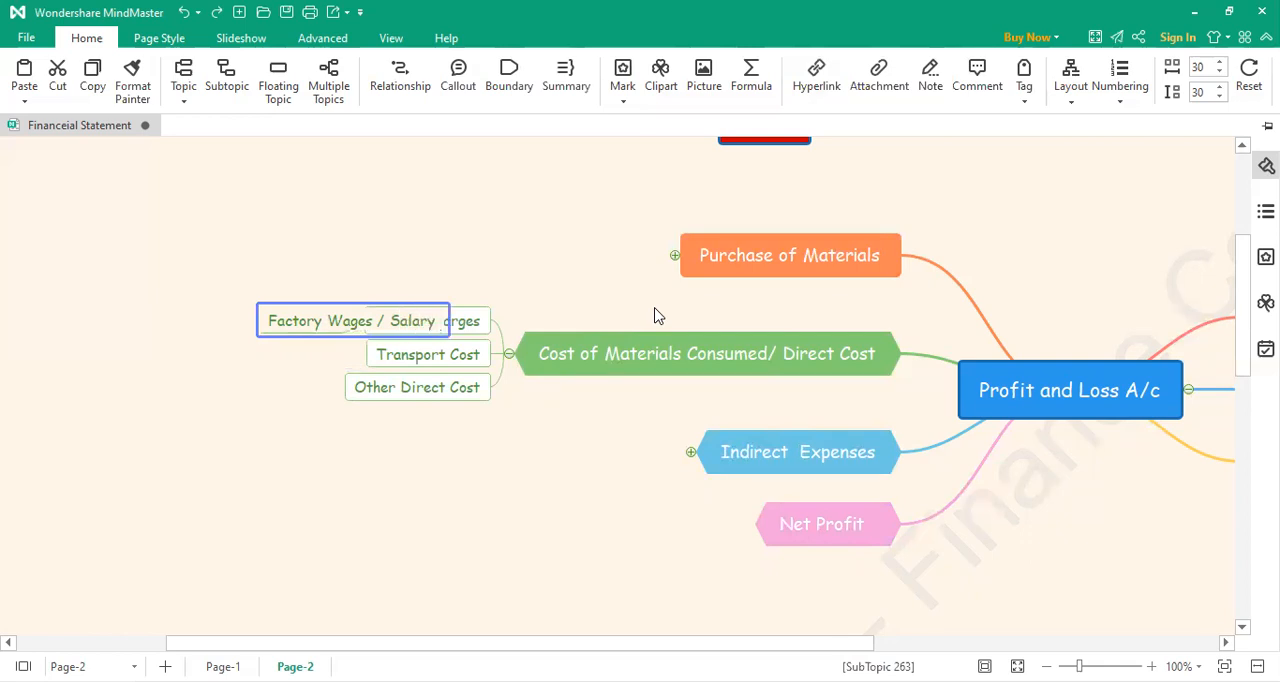
{"action": "left_click", "coordinate": [210, 372]}
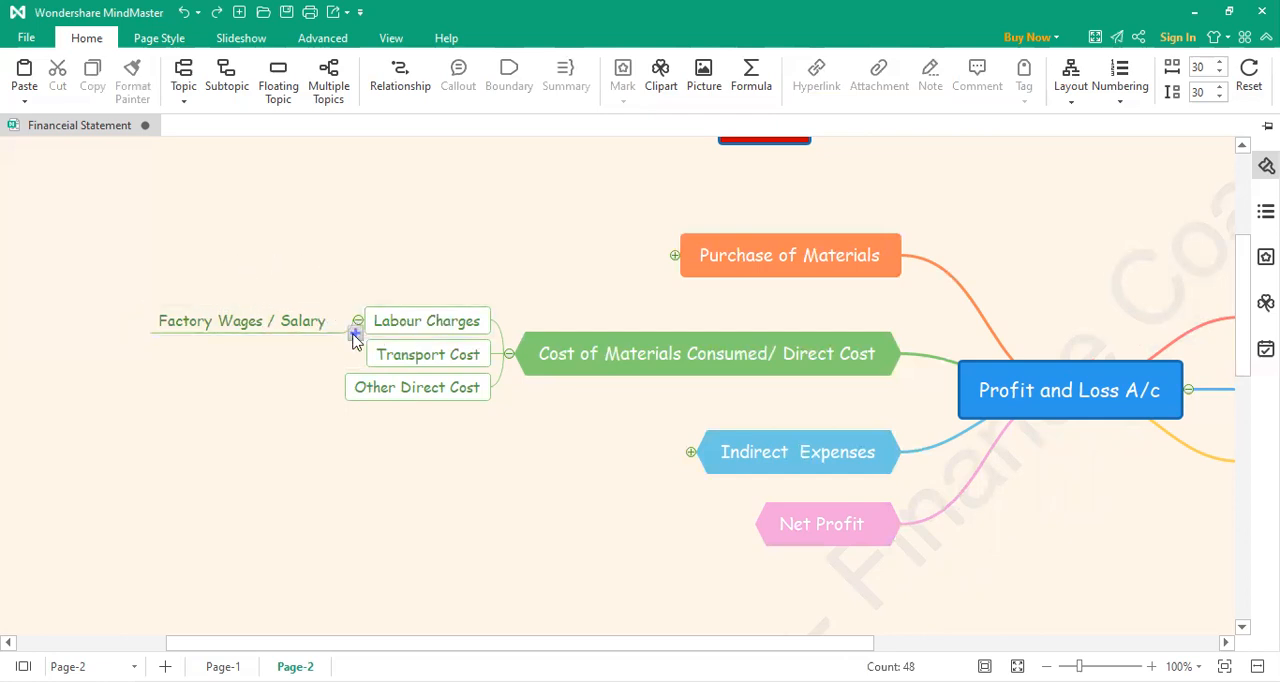
Step: Add a second subtopic under Labour Charges, labelled "Wages - Overtime / OT"
{"action": "left_click", "coordinate": [355, 336]}
{"action": "double_click", "coordinate": [300, 338]}
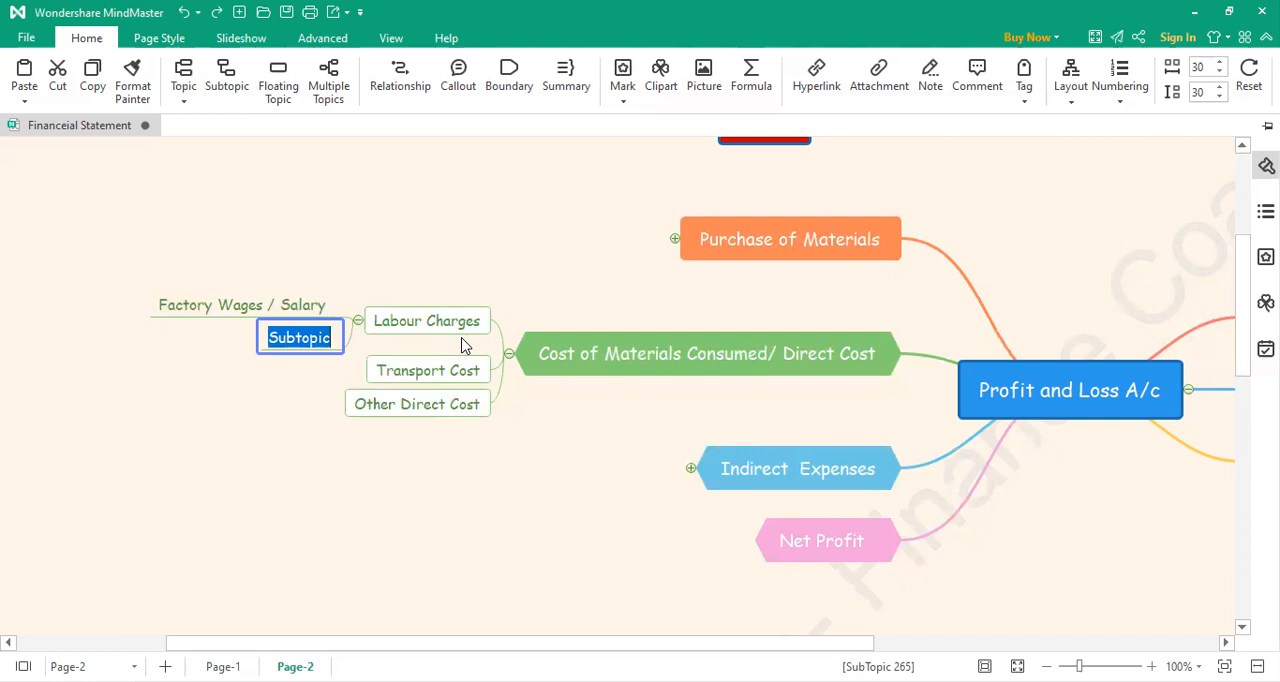
{"action": "type", "text": "Wa"}
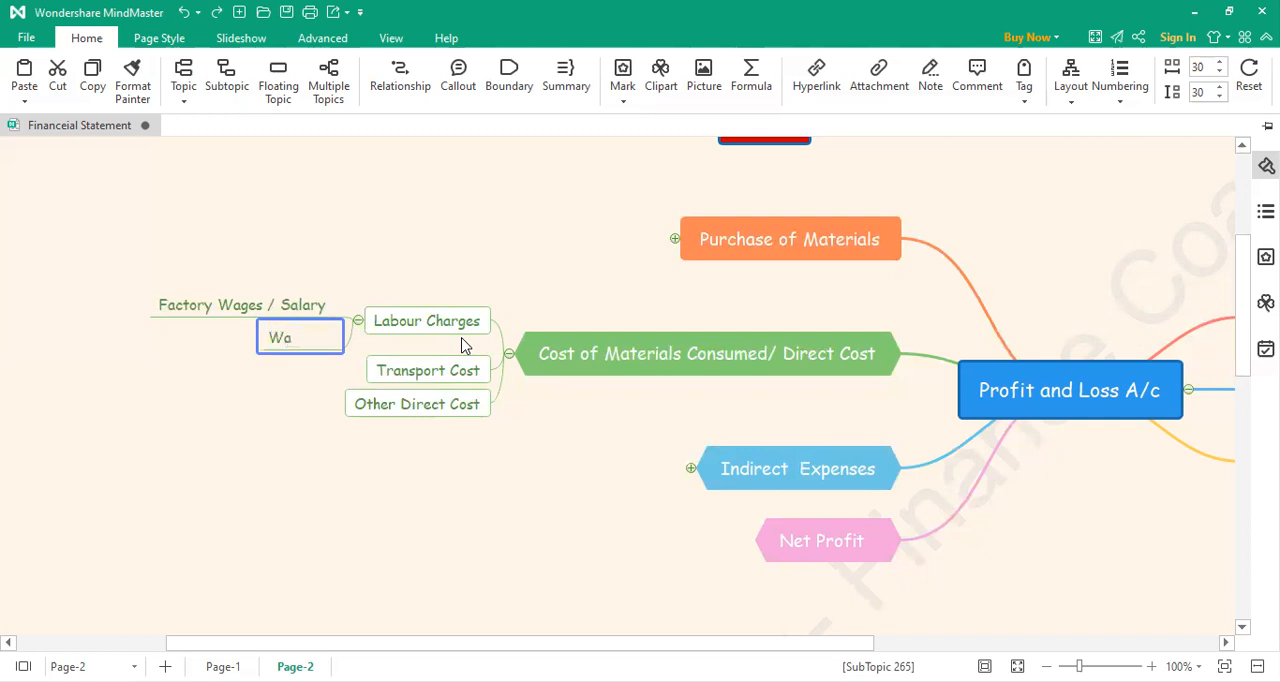
{"action": "type", "text": "ges - Orv"}
{"action": "key", "text": "BackSpace"}
{"action": "key", "text": "BackSpace"}
{"action": "key", "text": "BackSpace"}
{"action": "type", "text": "Overtime"}
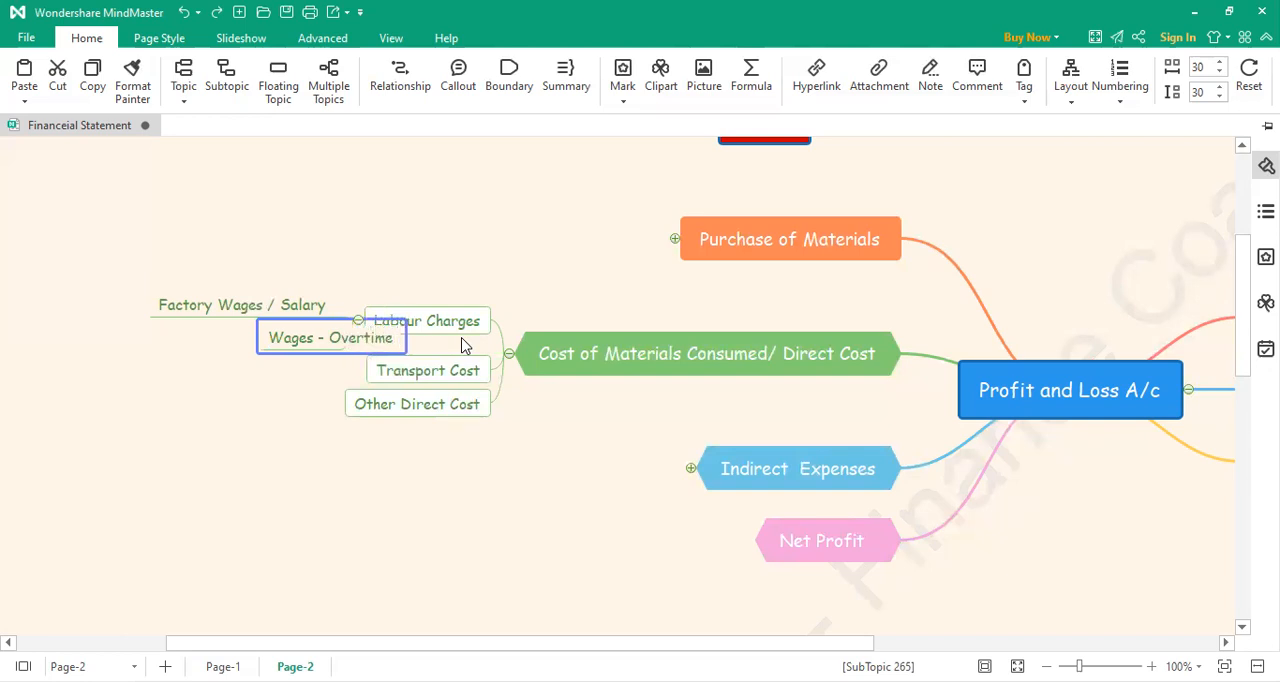
{"action": "type", "text": " / OT"}
{"action": "left_click", "coordinate": [205, 503]}
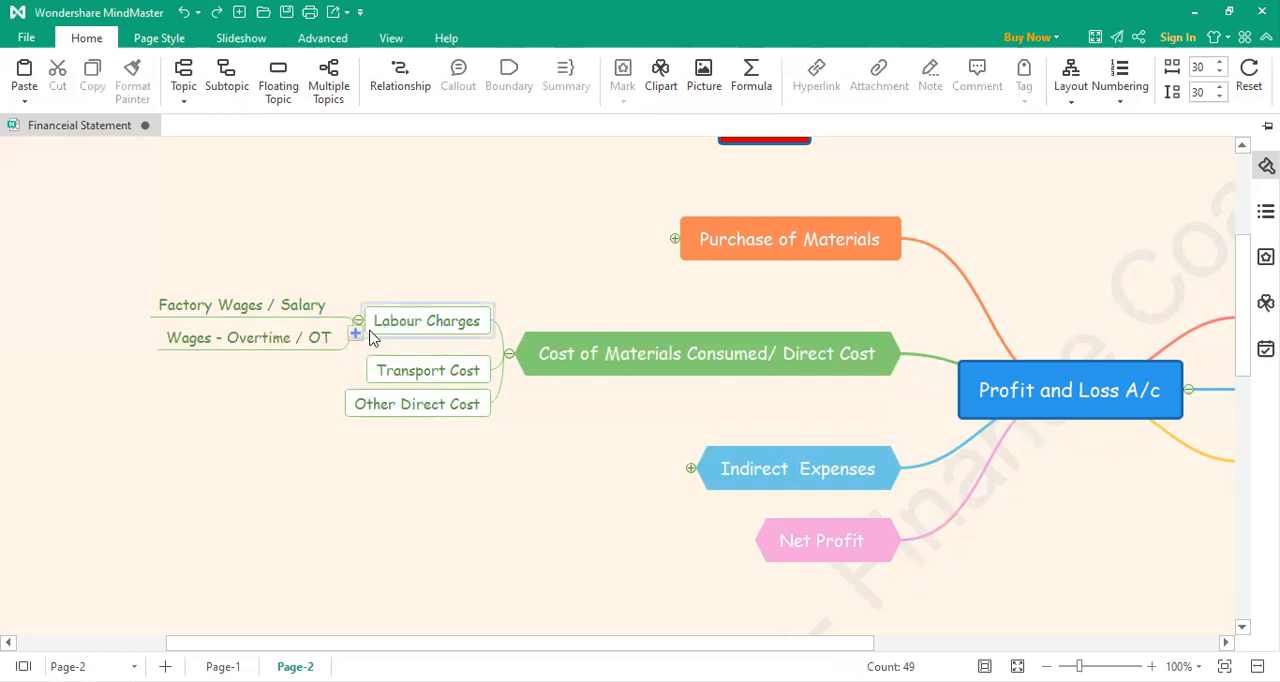
Step: Add a third subtopic under Labour Charges, labelled "Bonus"
{"action": "left_click", "coordinate": [356, 335]}
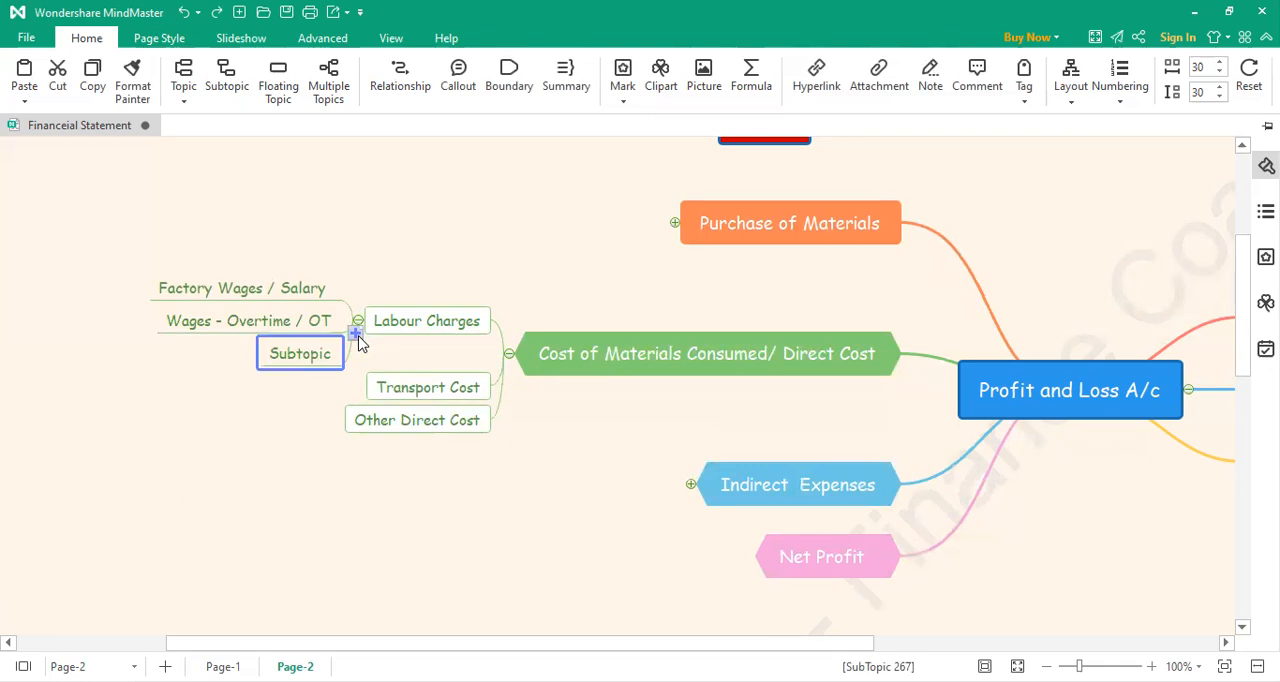
{"action": "left_click", "coordinate": [316, 360]}
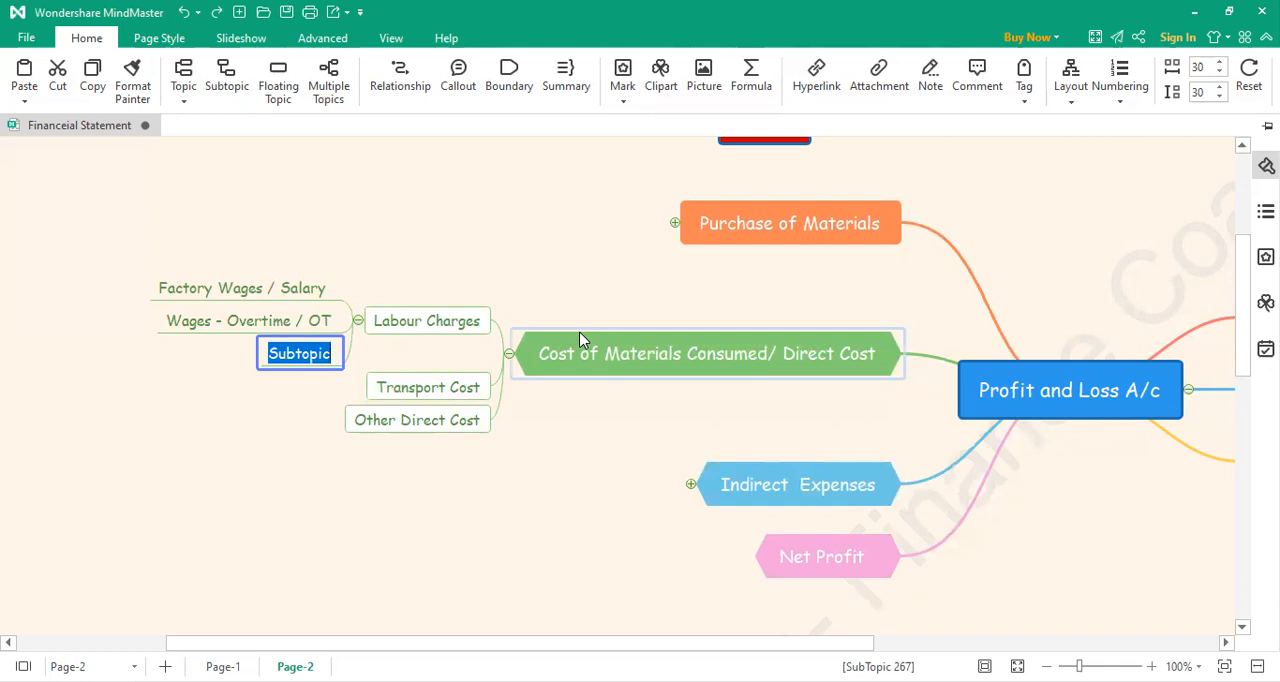
{"action": "type", "text": "Bonus"}
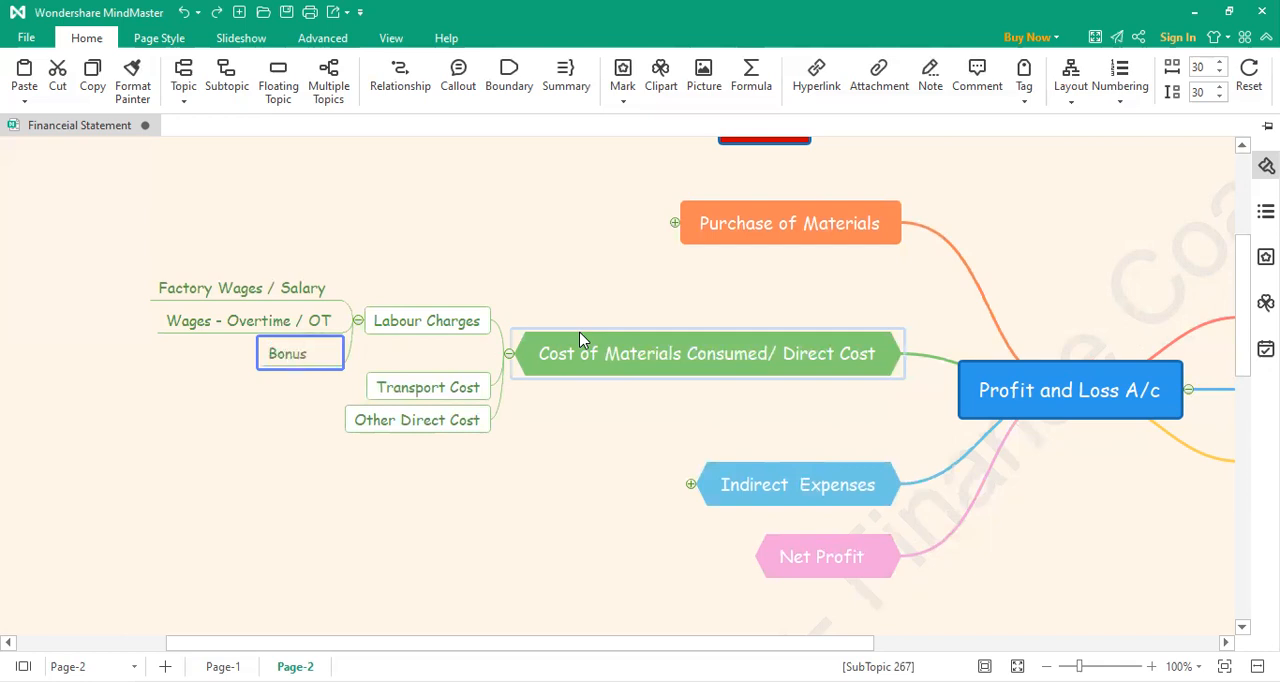
{"action": "left_click", "coordinate": [200, 431]}
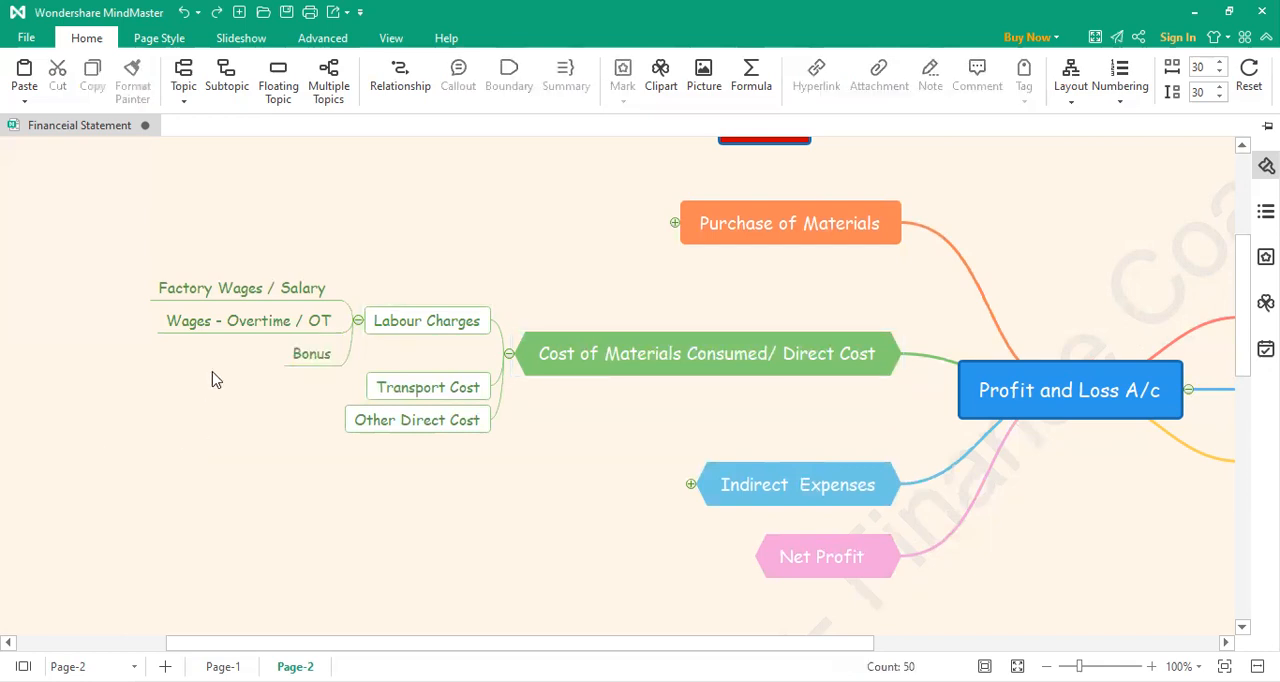
Step: Add a fourth subtopic under Labour Charges, labelled "LeaveEncashment"
{"action": "left_click", "coordinate": [389, 325]}
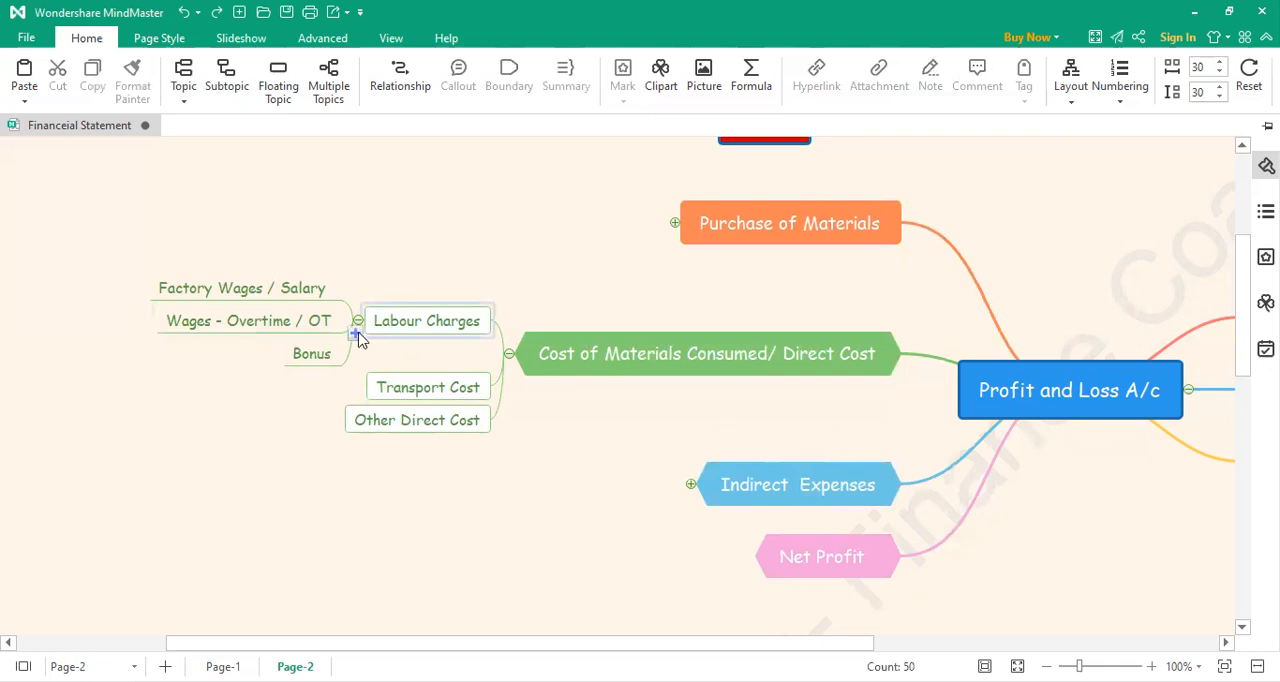
{"action": "left_click", "coordinate": [356, 334]}
{"action": "double_click", "coordinate": [260, 376]}
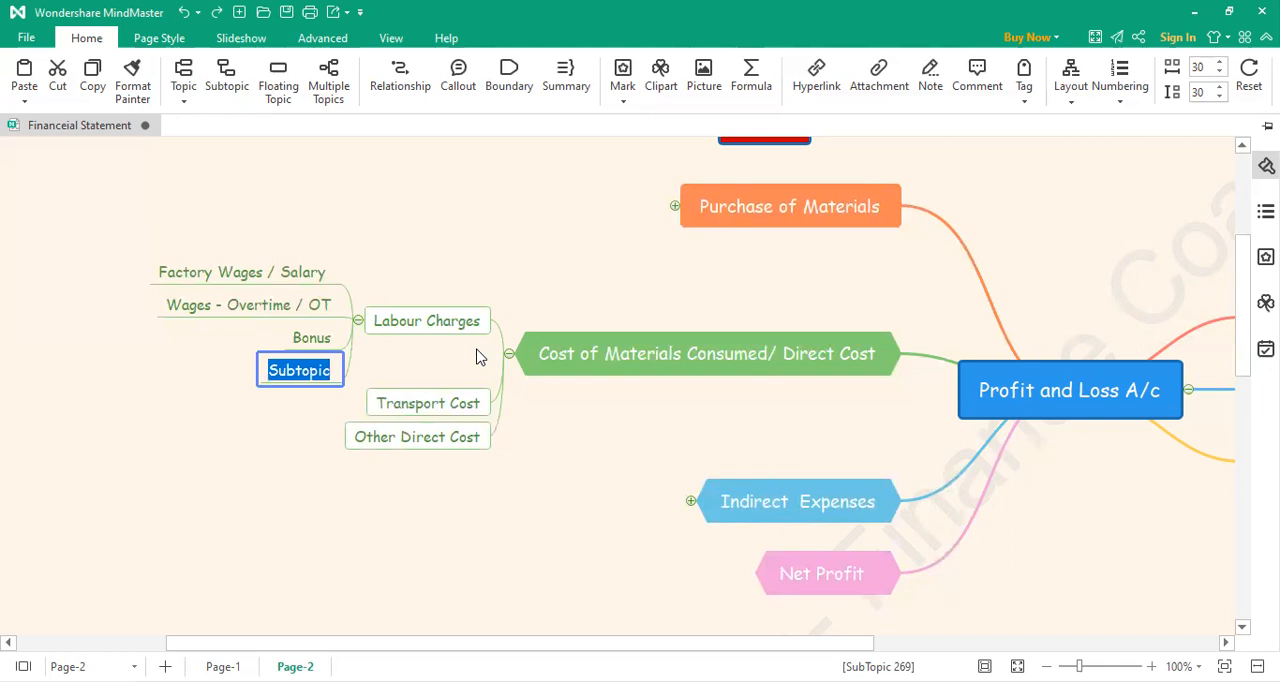
{"action": "type", "text": "Leave"}
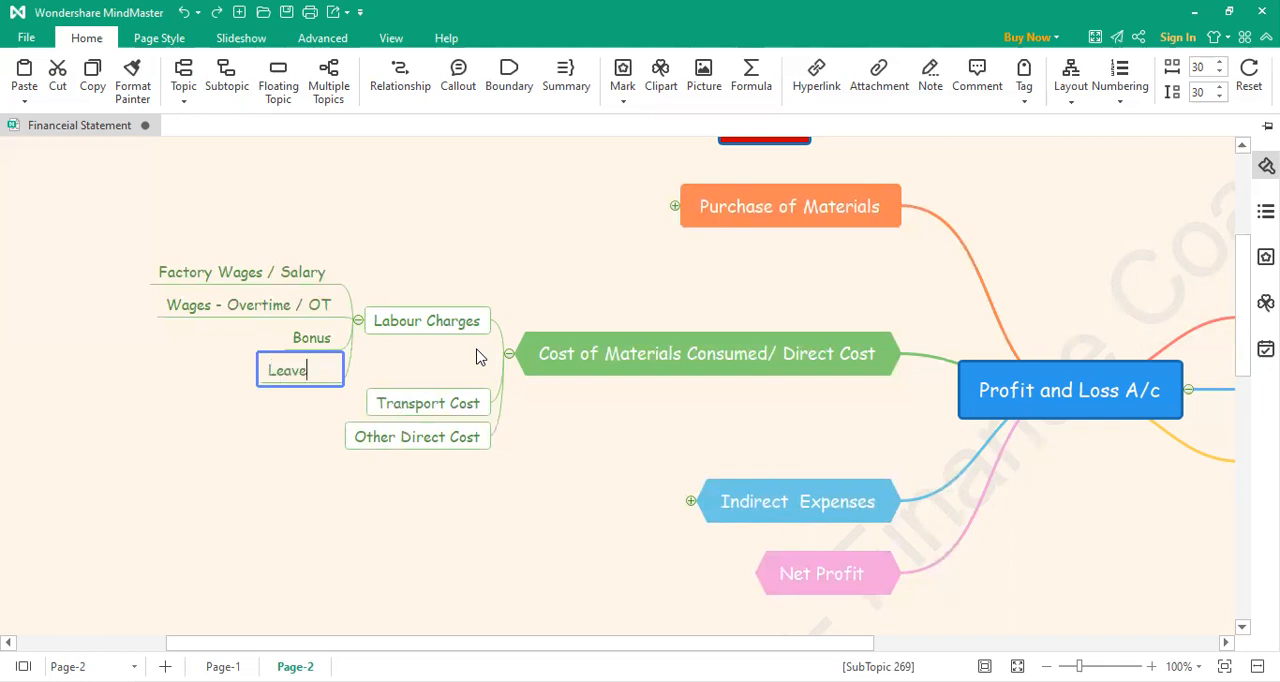
{"action": "type", "text": "Encashment"}
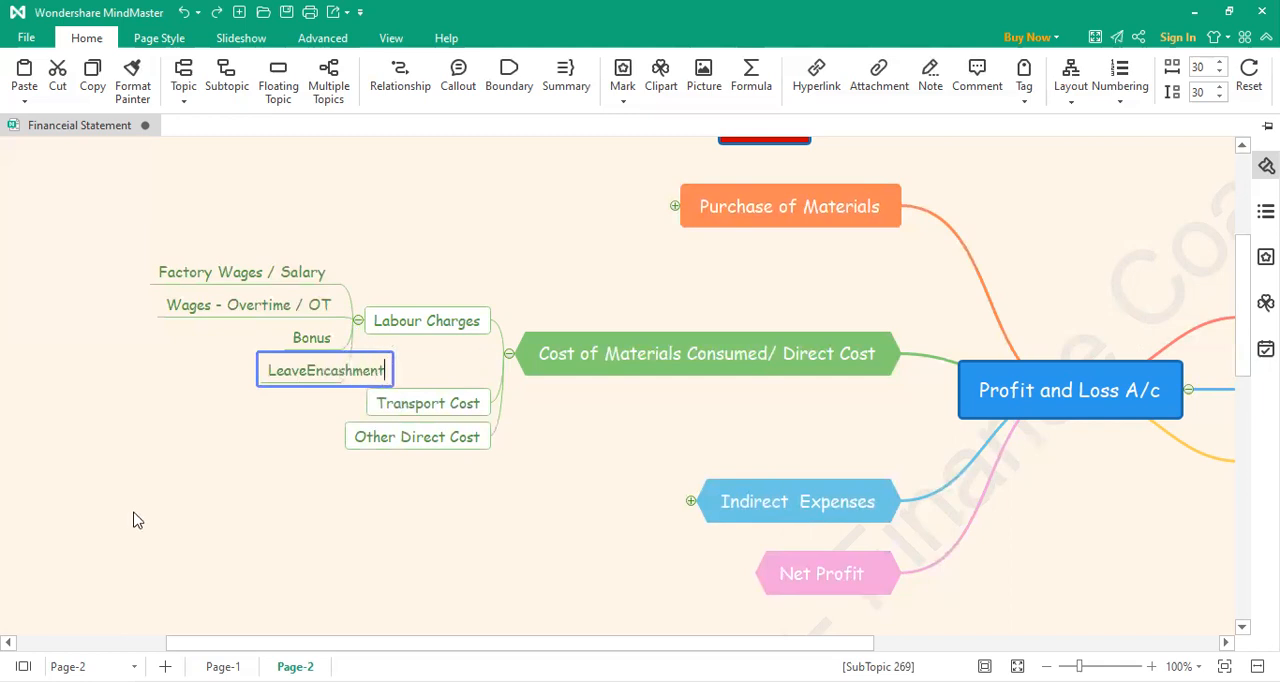
{"action": "left_click", "coordinate": [195, 498]}
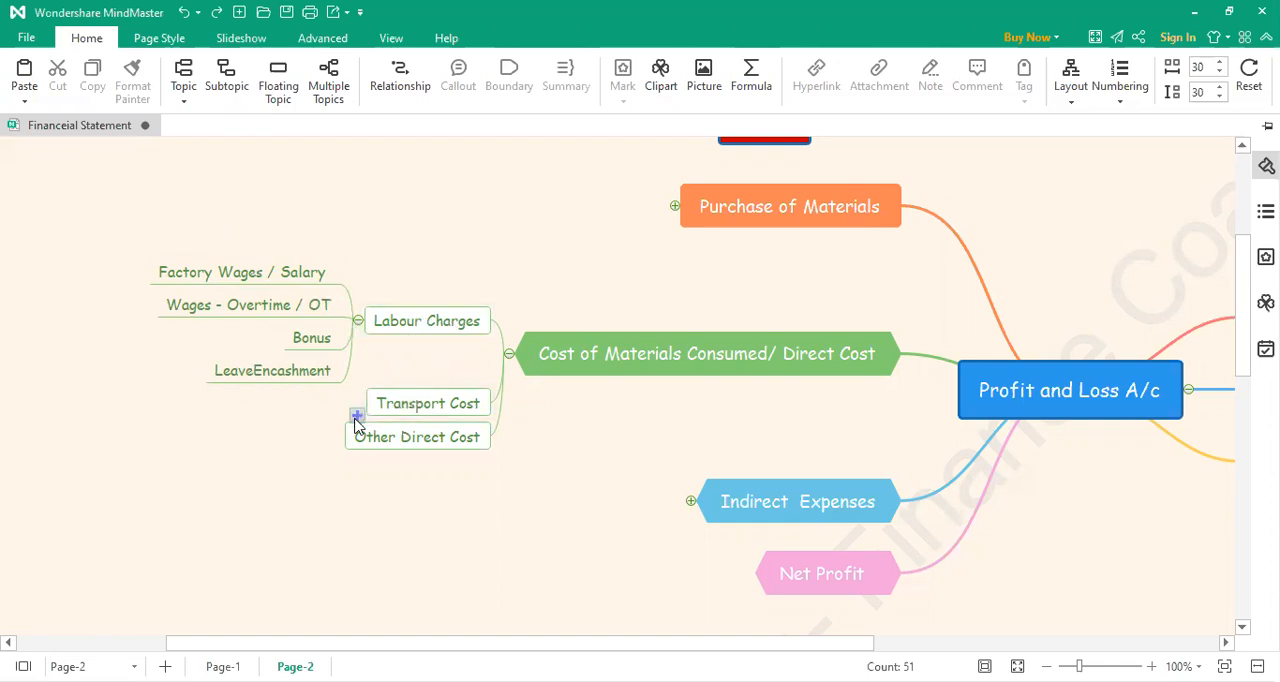
Step: Add a "Transport Charges" subtopic under Transport Cost in the direct cost branch
{"action": "left_click", "coordinate": [356, 414]}
{"action": "double_click", "coordinate": [316, 410]}
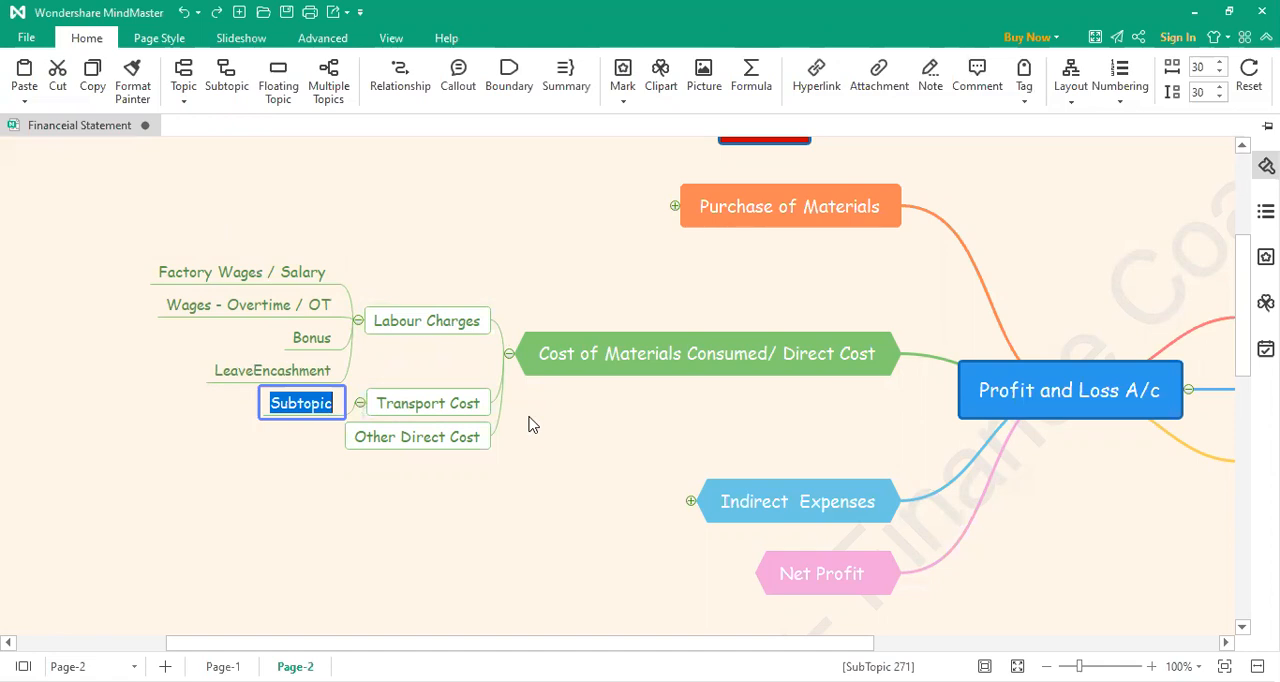
{"action": "type", "text": "Transp"}
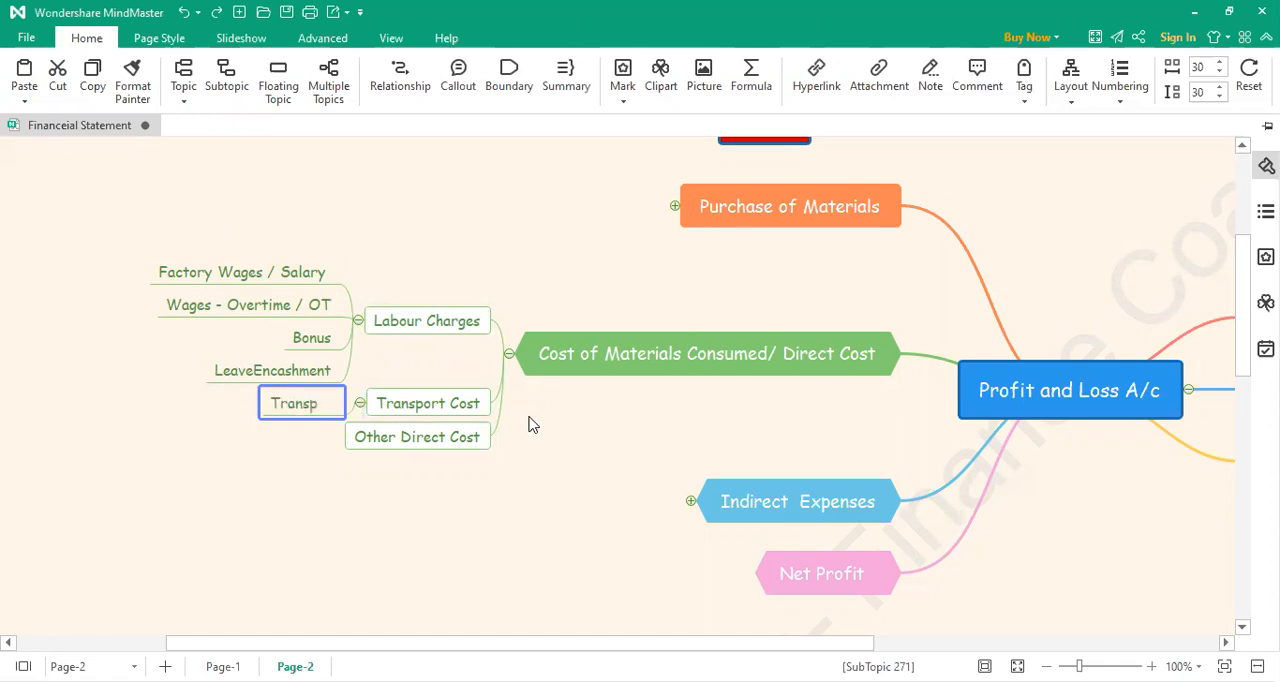
{"action": "type", "text": "ort Charges"}
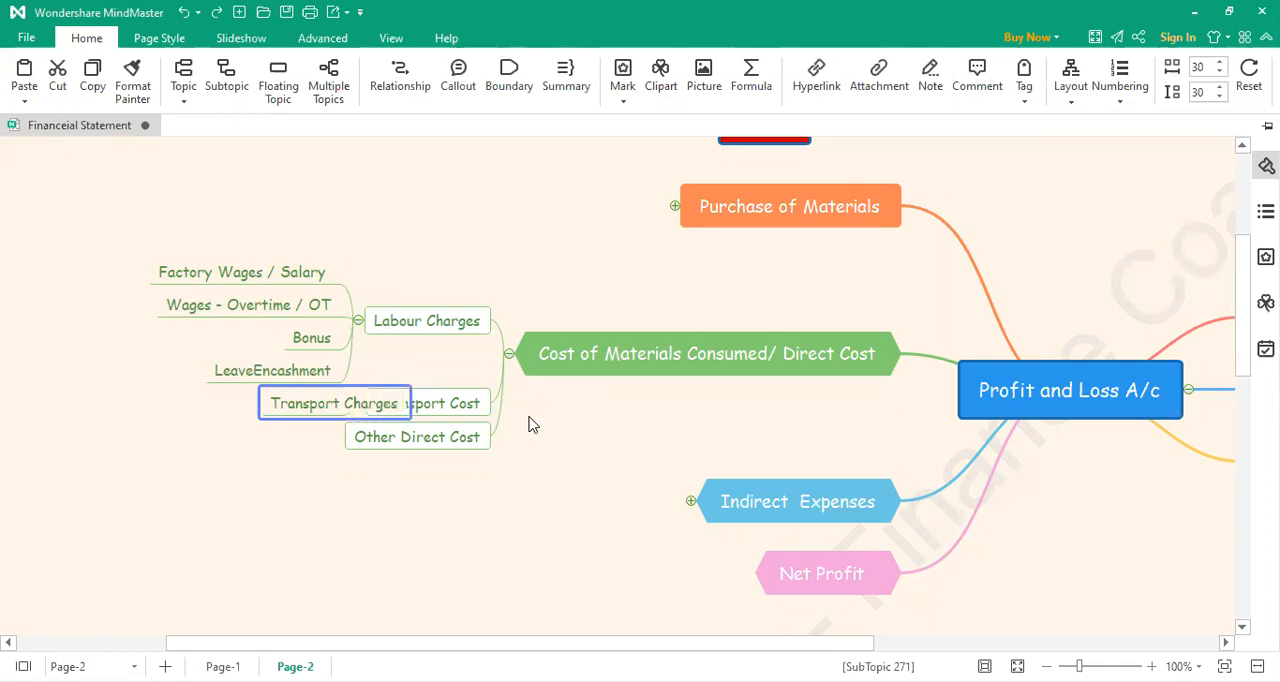
{"action": "left_click", "coordinate": [220, 564]}
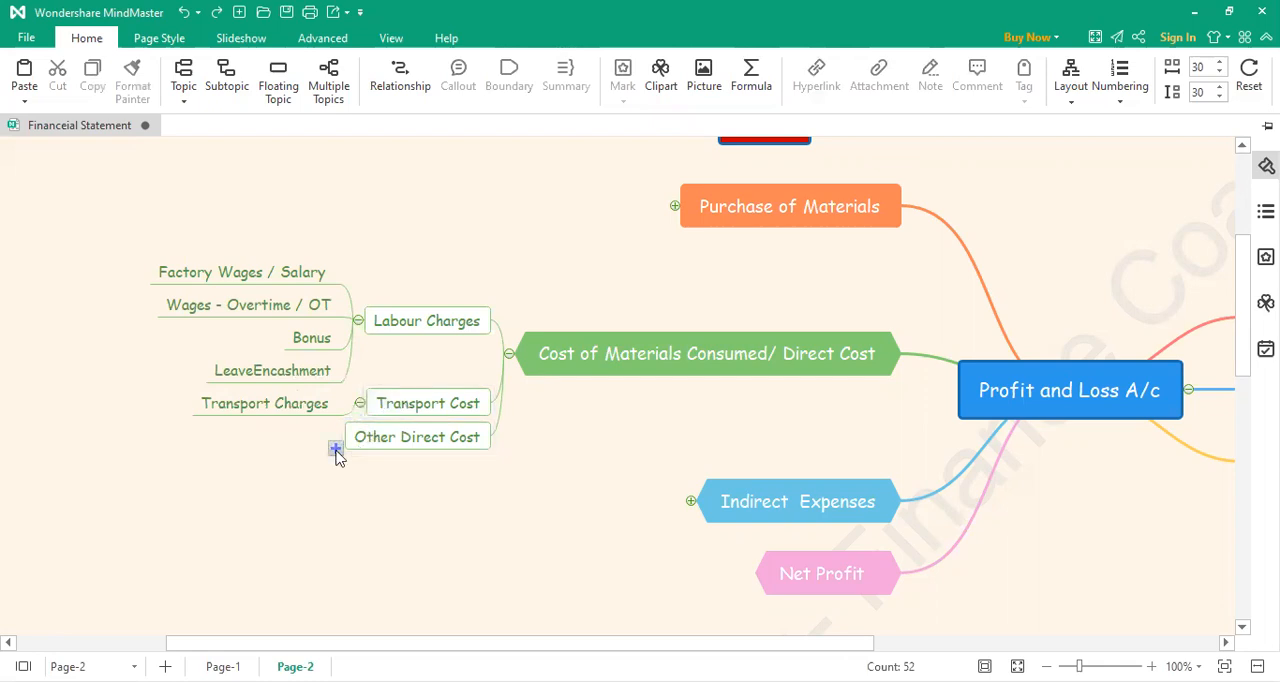
Step: Add a "Factory Electricity charges" subtopic under Other Direct Cost in the direct cost branch
{"action": "left_click", "coordinate": [336, 450]}
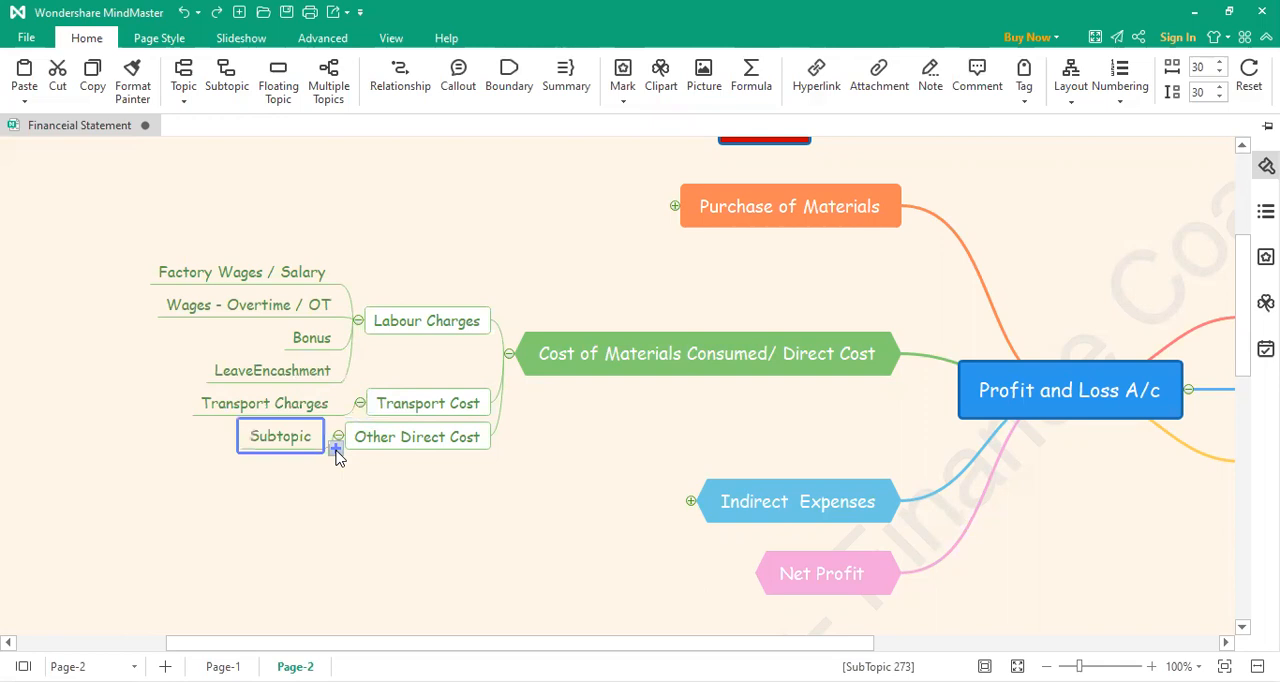
{"action": "double_click", "coordinate": [304, 436]}
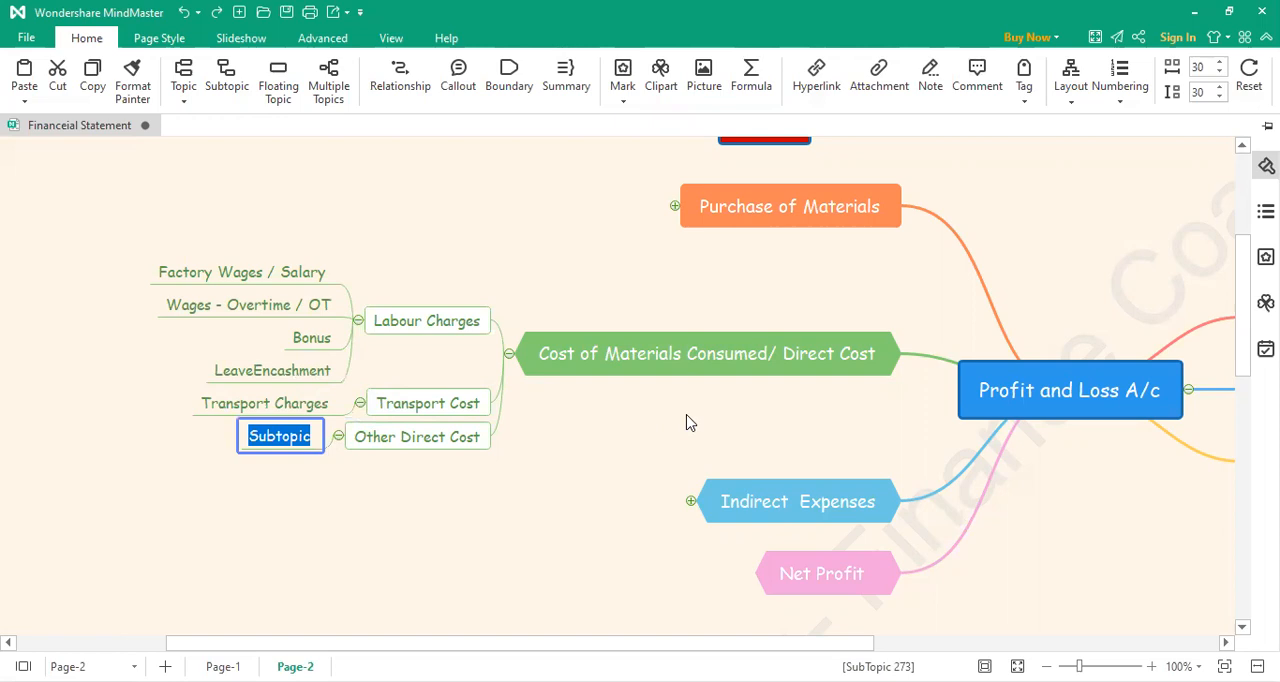
{"action": "type", "text": "Factor"}
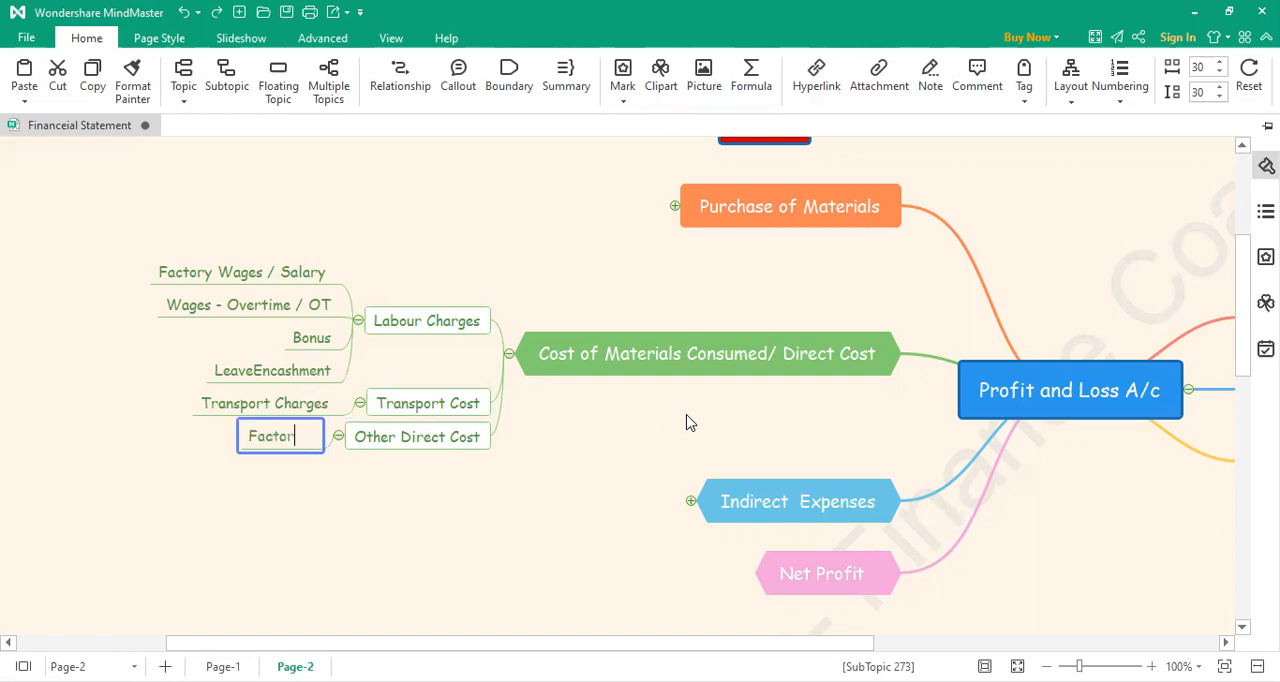
{"action": "type", "text": "y Electrici"}
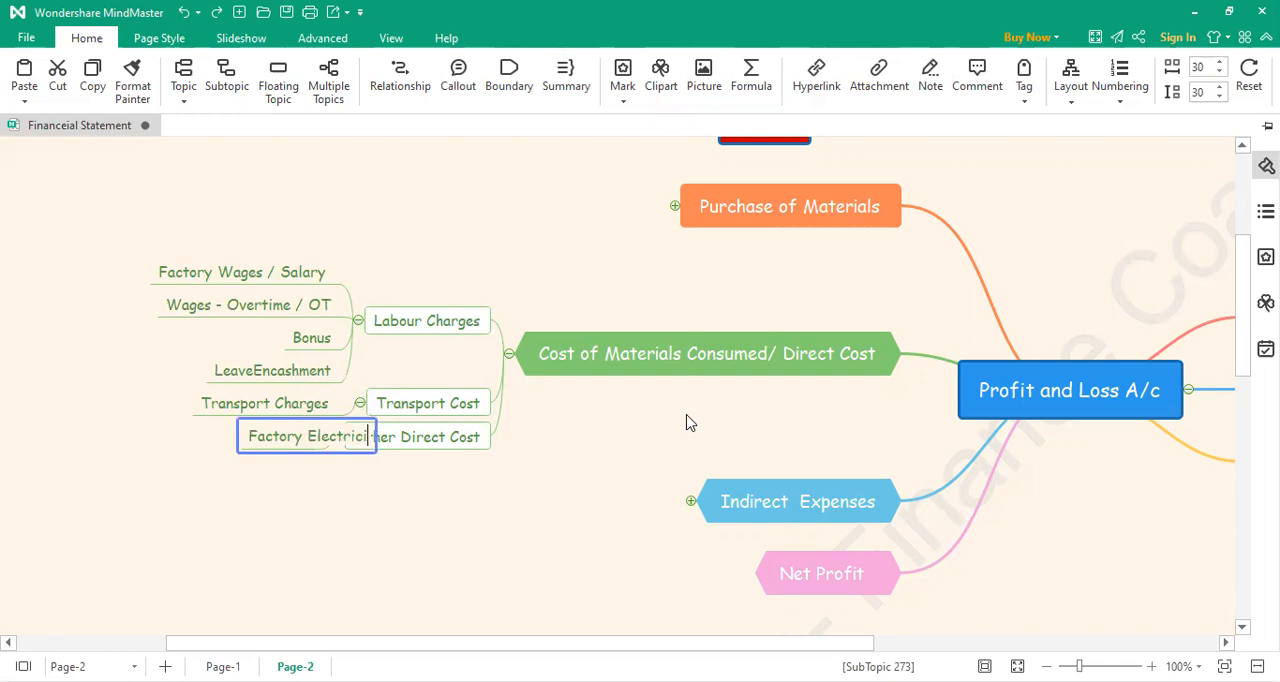
{"action": "type", "text": "ty charges"}
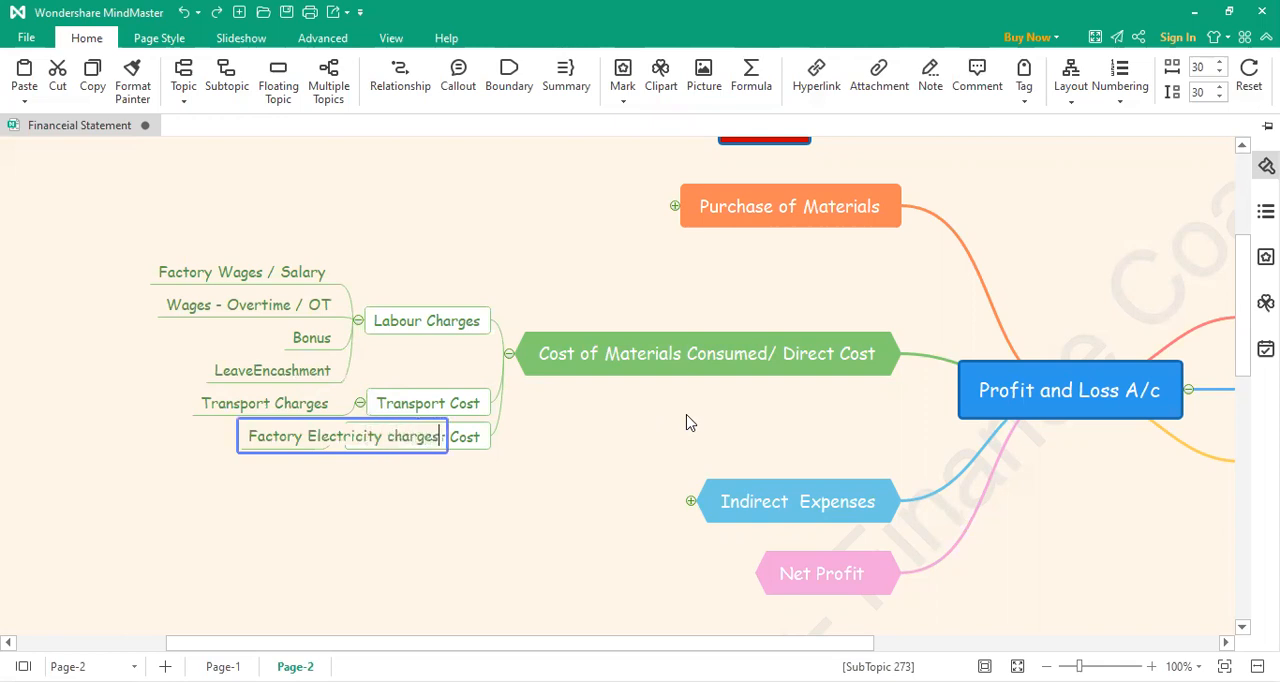
{"action": "key", "text": "Return"}
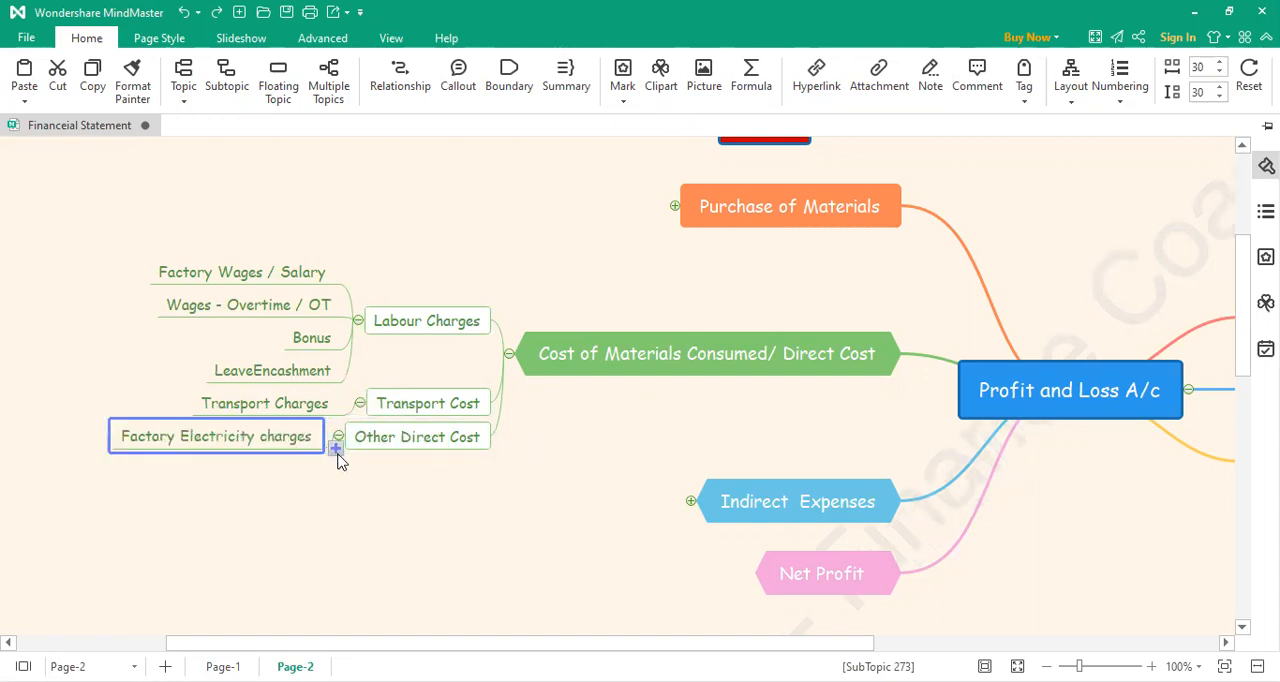
Step: Add a second subtopic under Other Direct Cost, labelled "Factory Rent"
{"action": "left_click", "coordinate": [336, 449]}
{"action": "double_click", "coordinate": [280, 452]}
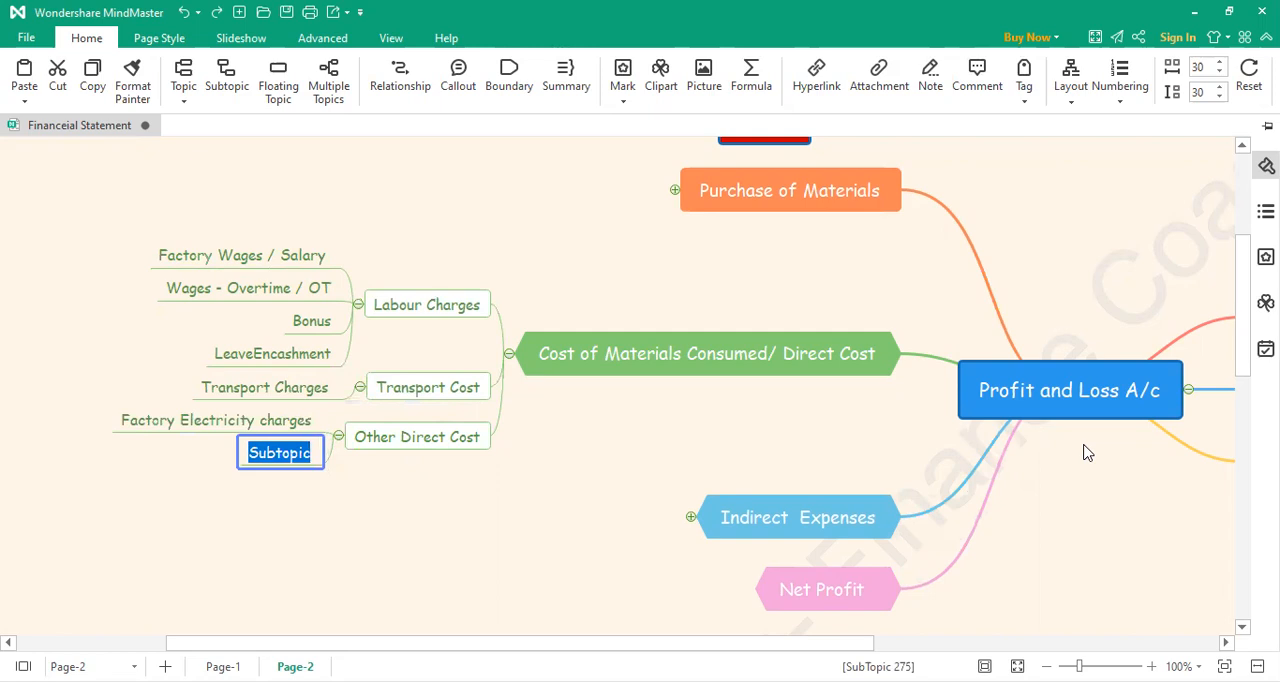
{"action": "type", "text": "Factory Rent"}
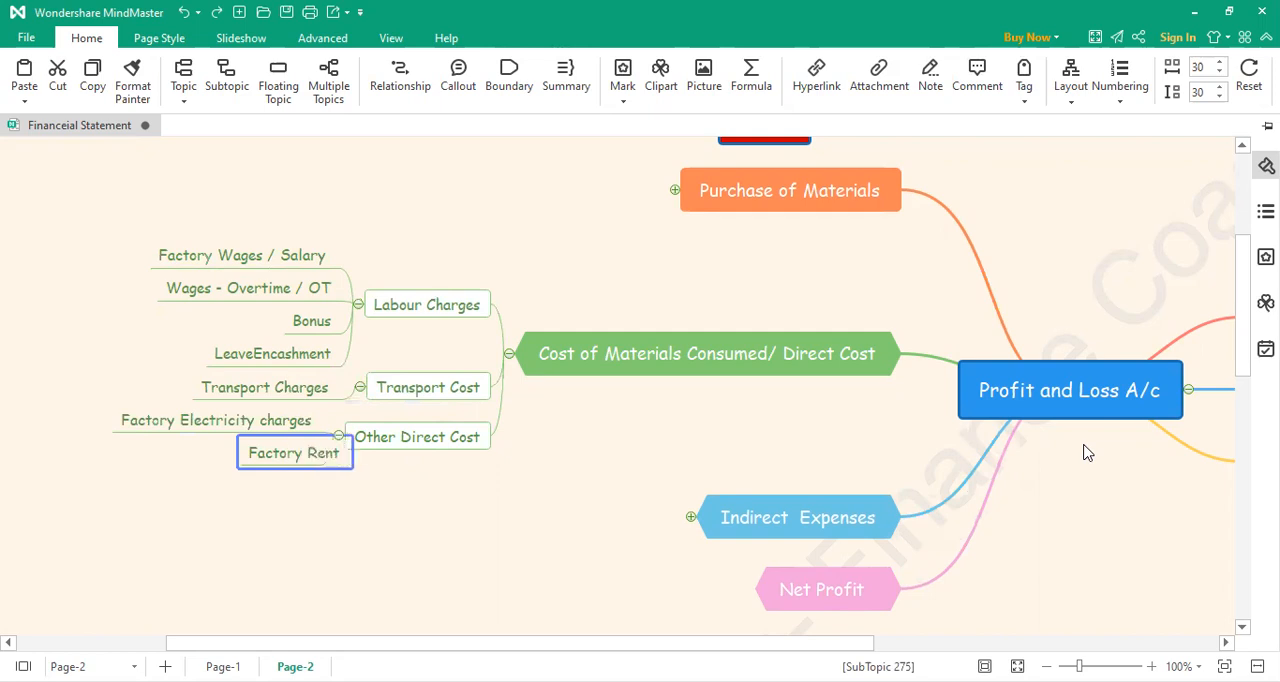
{"action": "left_click", "coordinate": [358, 599]}
Step: Add a third subtopic under Other Direct Cost, labelled "Machine Repairs & maintenance"
{"action": "left_click", "coordinate": [365, 449]}
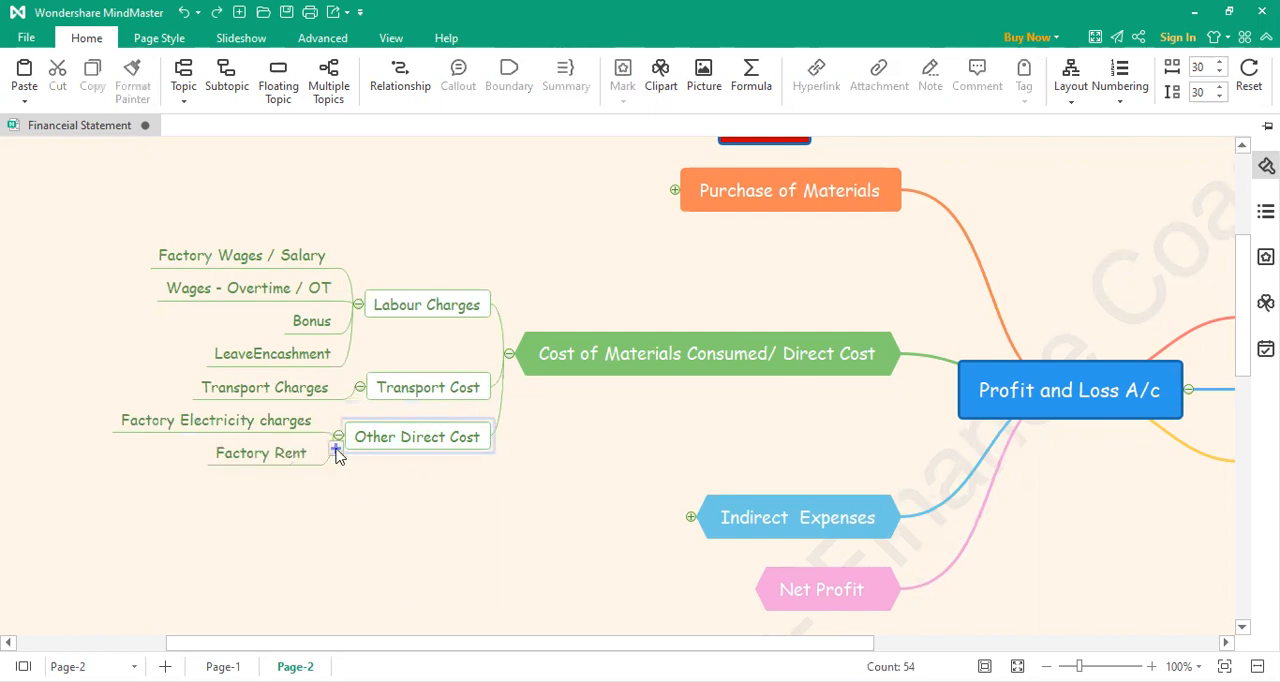
{"action": "left_click", "coordinate": [336, 452]}
{"action": "double_click", "coordinate": [313, 477]}
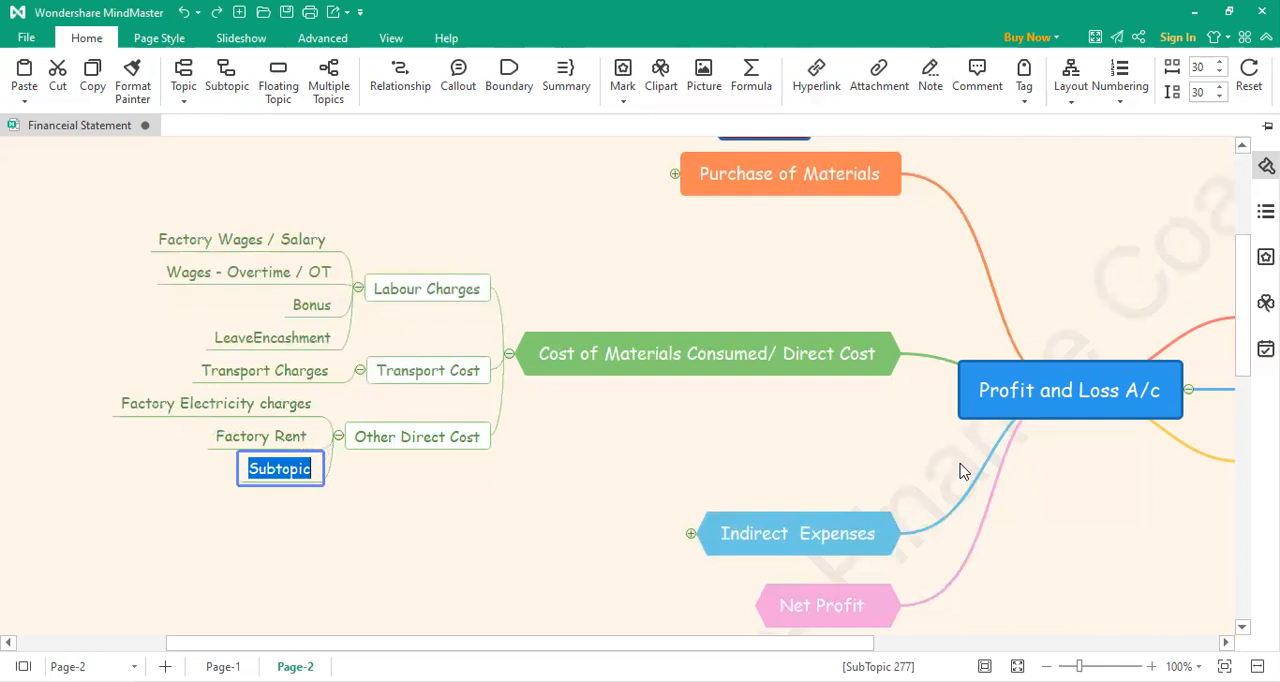
{"action": "type", "text": "Machine "}
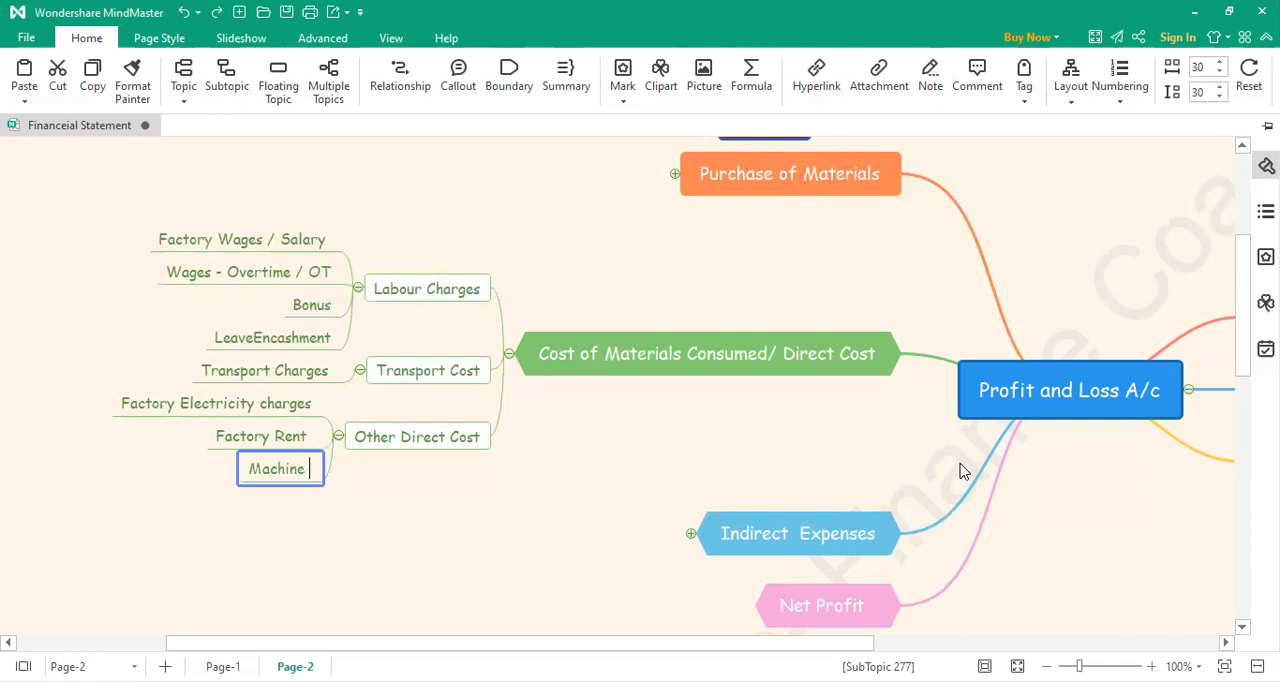
{"action": "type", "text": "Renal"}
{"action": "key", "text": "BackSpace"}
{"action": "key", "text": "BackSpace"}
{"action": "key", "text": "BackSpace"}
{"action": "type", "text": "pai"}
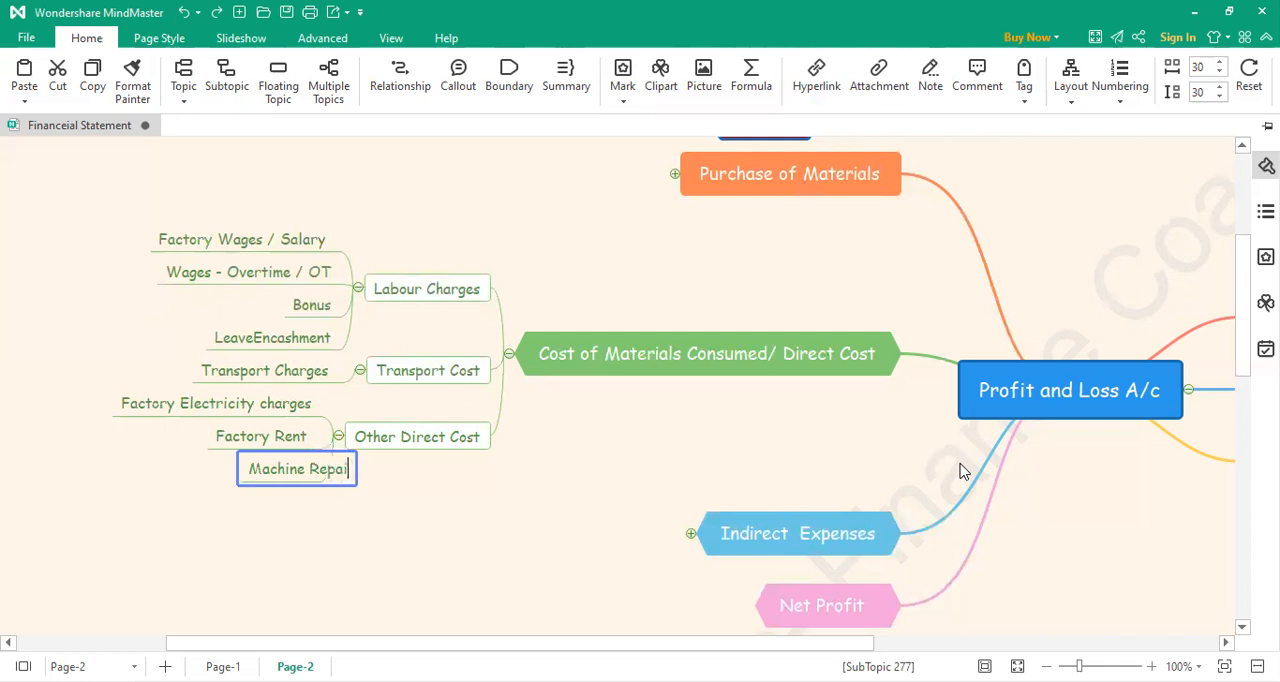
{"action": "type", "text": "rs & main"}
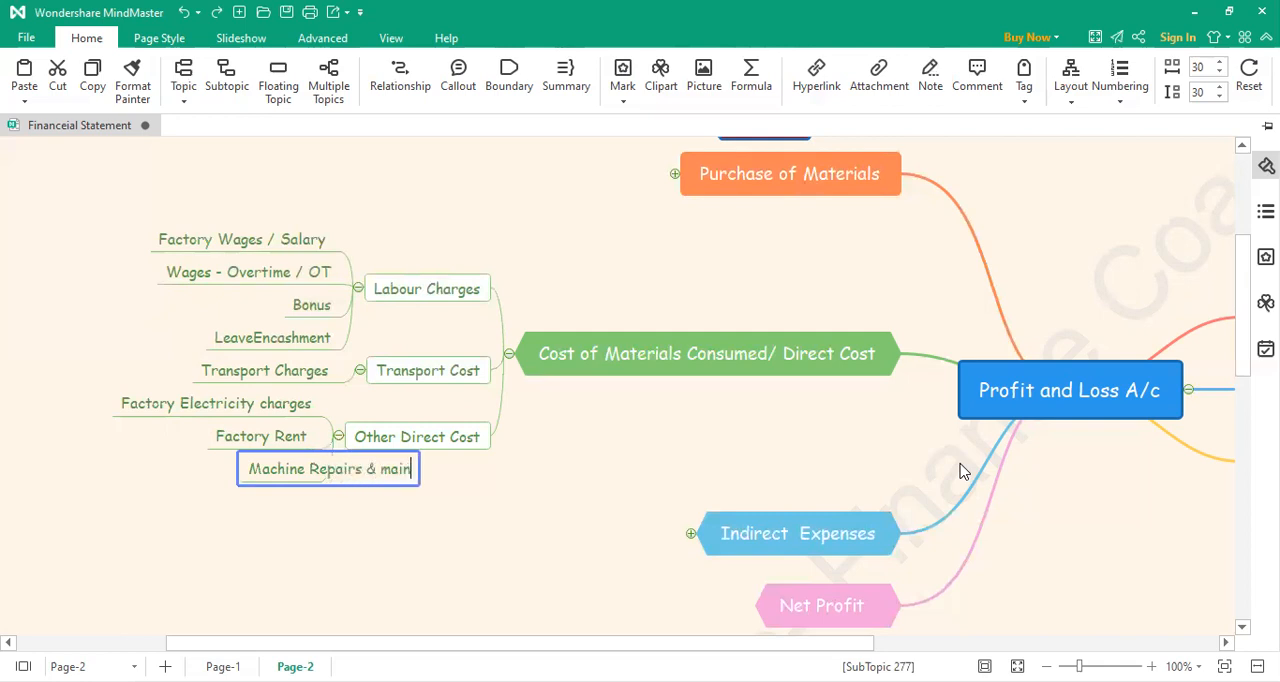
{"action": "type", "text": "tenance"}
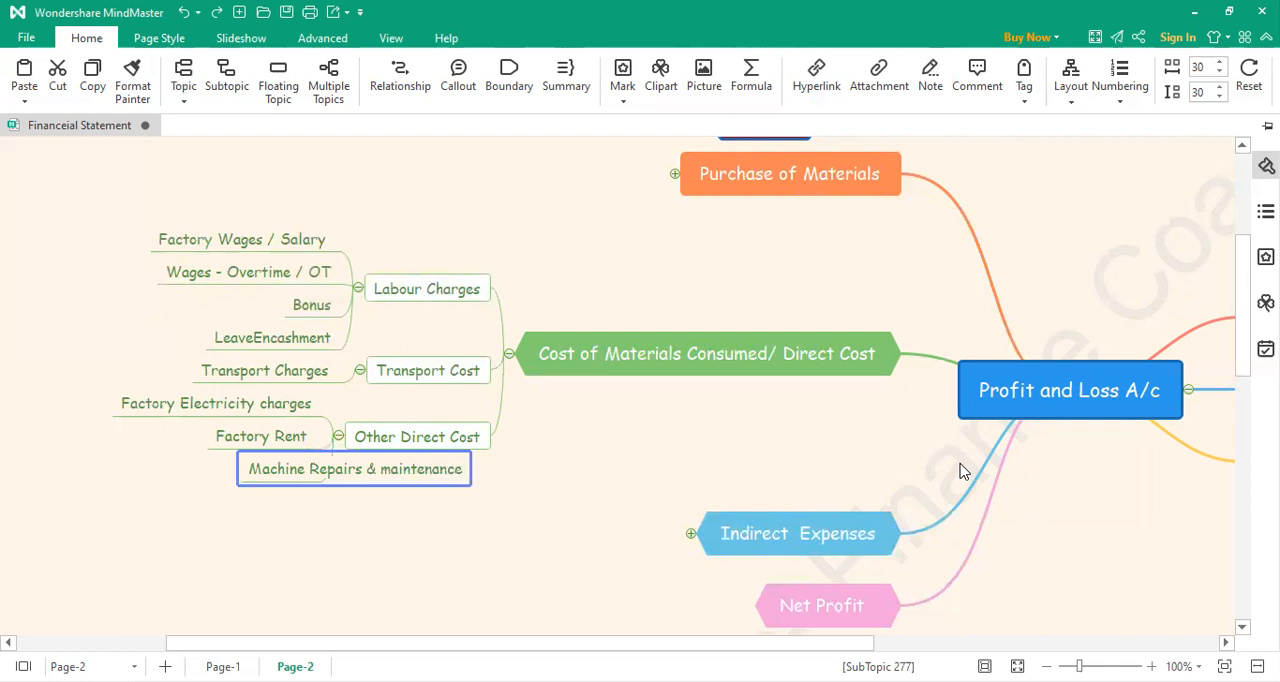
{"action": "left_click", "coordinate": [451, 583]}
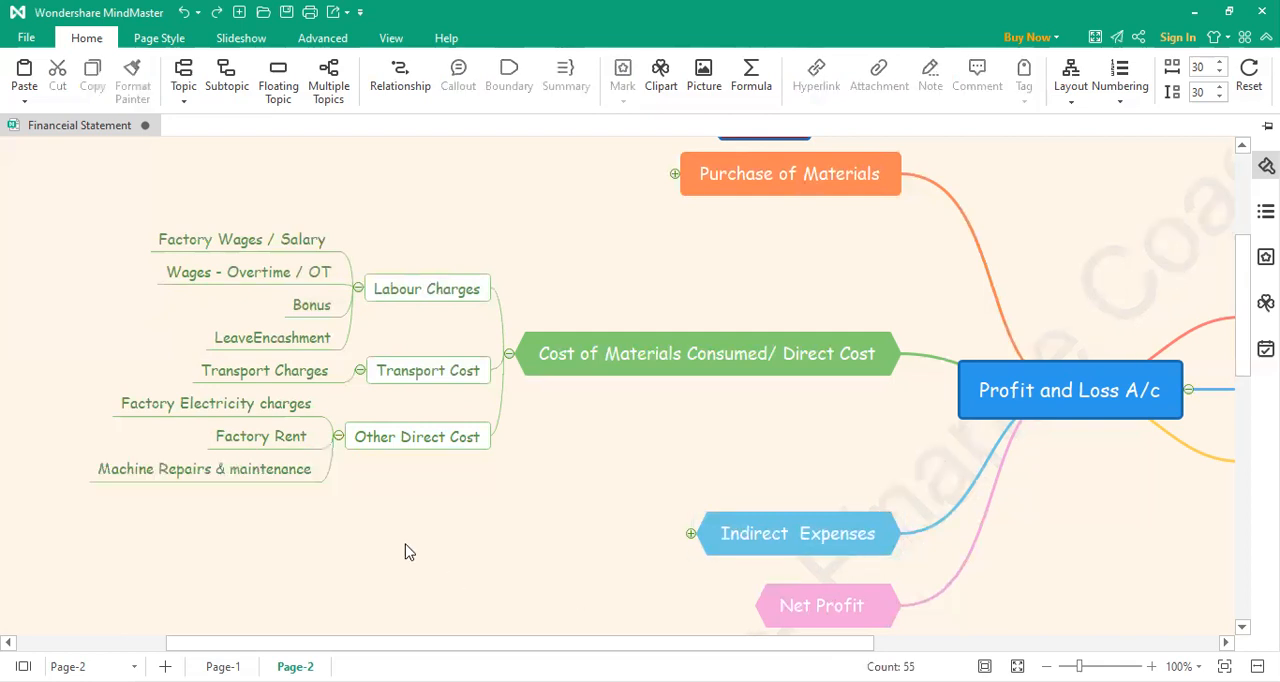
Step: Add a fourth subtopic under Other Direct Cost, labelled "Security Charges"
{"action": "left_click", "coordinate": [339, 451]}
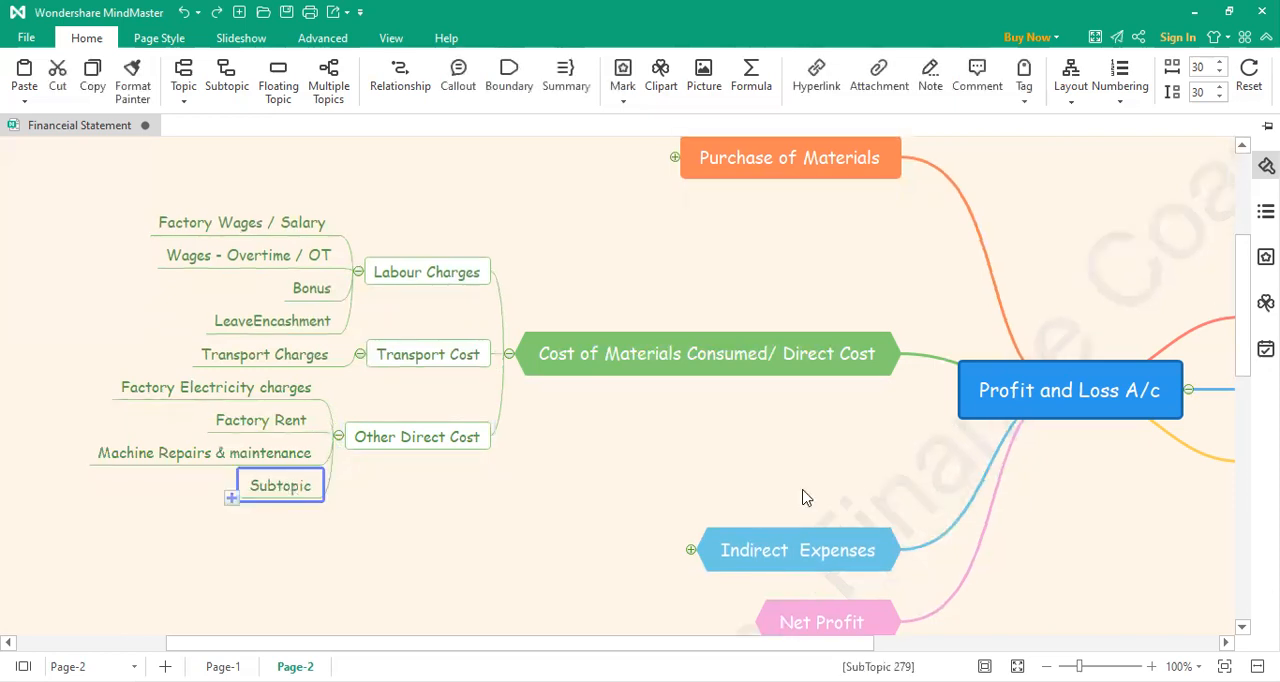
{"action": "key", "text": "F2"}
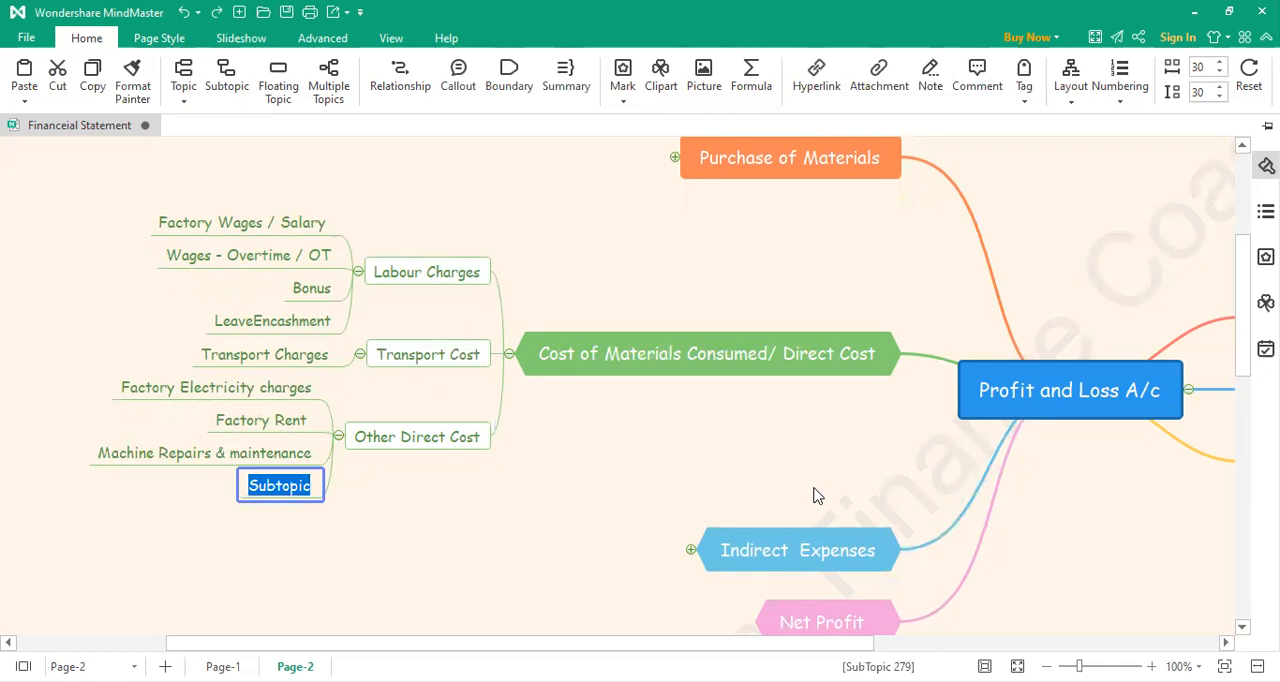
{"action": "type", "text": "Security Charges"}
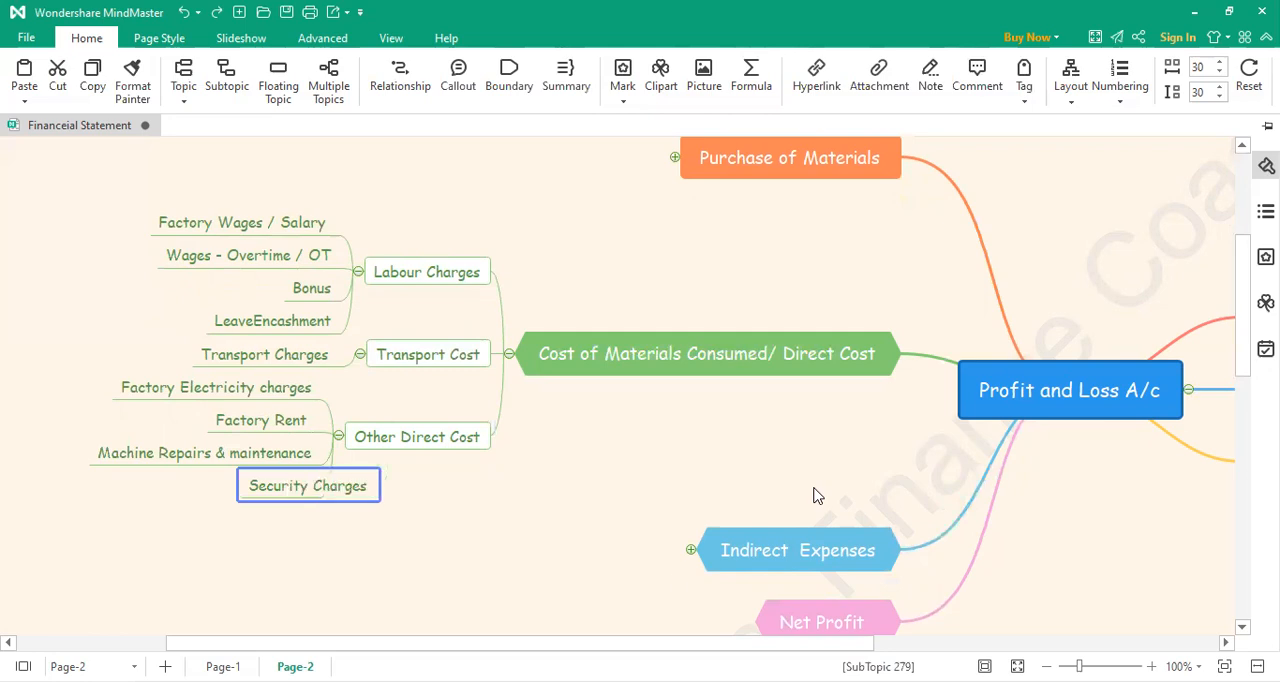
{"action": "left_click", "coordinate": [56, 453]}
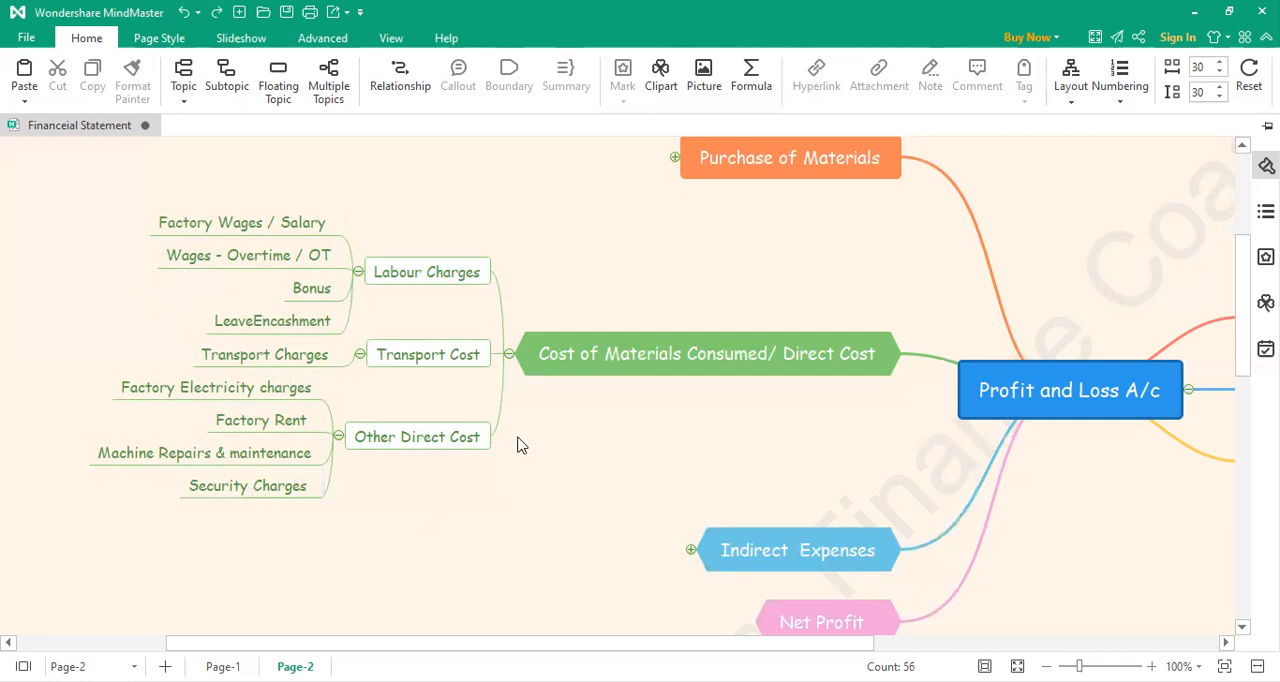
Step: Collapse the Cost of Materials Consumed/ Direct Cost branch and expand the Indirect Expenses branch
{"action": "left_click", "coordinate": [509, 356]}
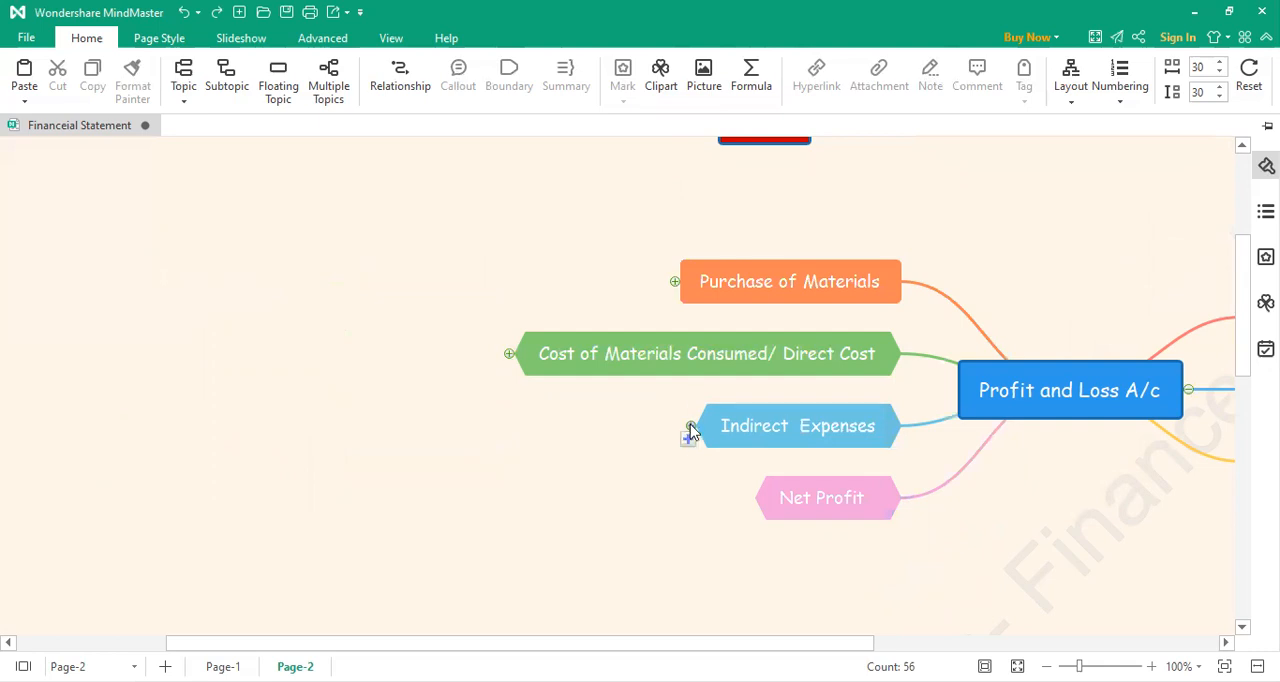
{"action": "left_click", "coordinate": [691, 427]}
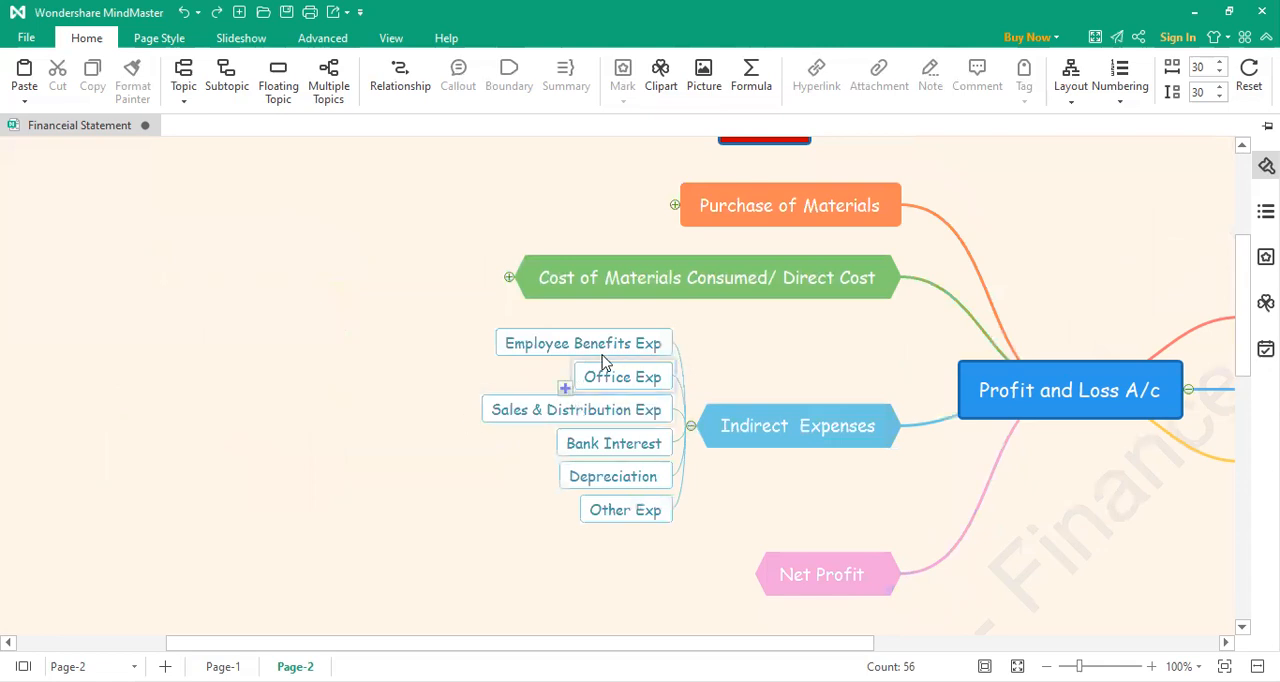
Step: Add an "Employee Salary" subtopic under Employee Benefits Exp in the Indirect Expenses branch
{"action": "left_click", "coordinate": [535, 344]}
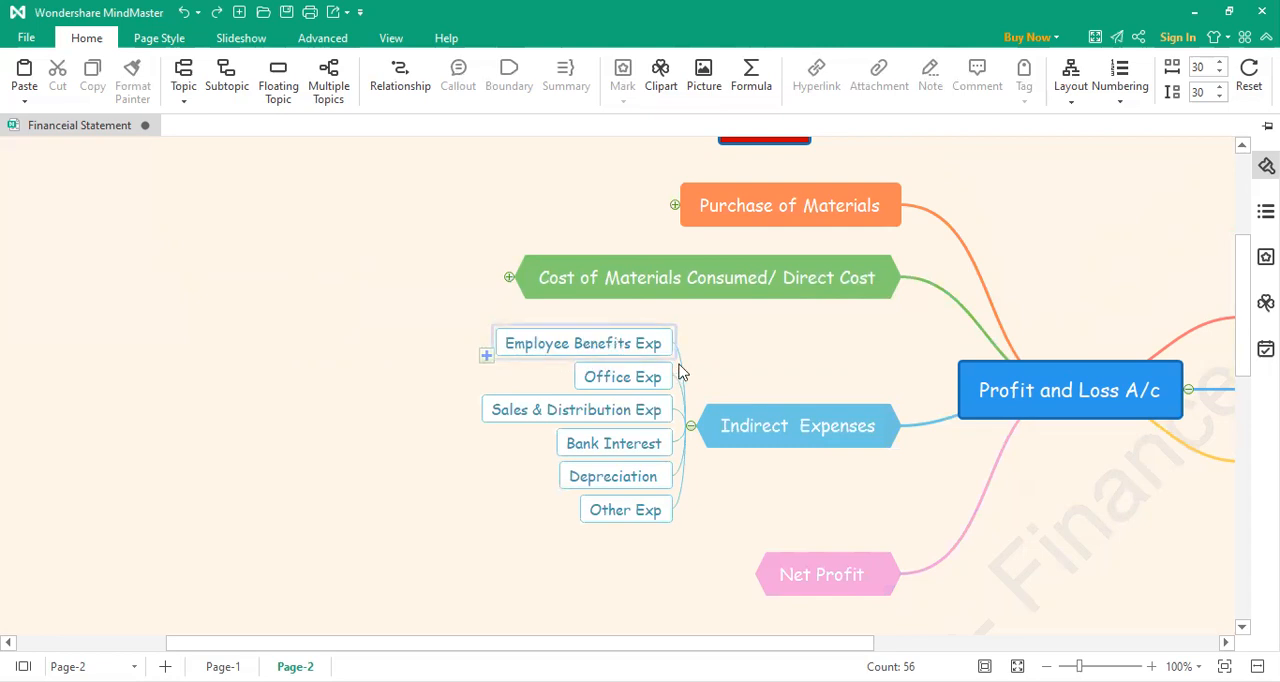
{"action": "left_click", "coordinate": [487, 347]}
{"action": "double_click", "coordinate": [455, 344]}
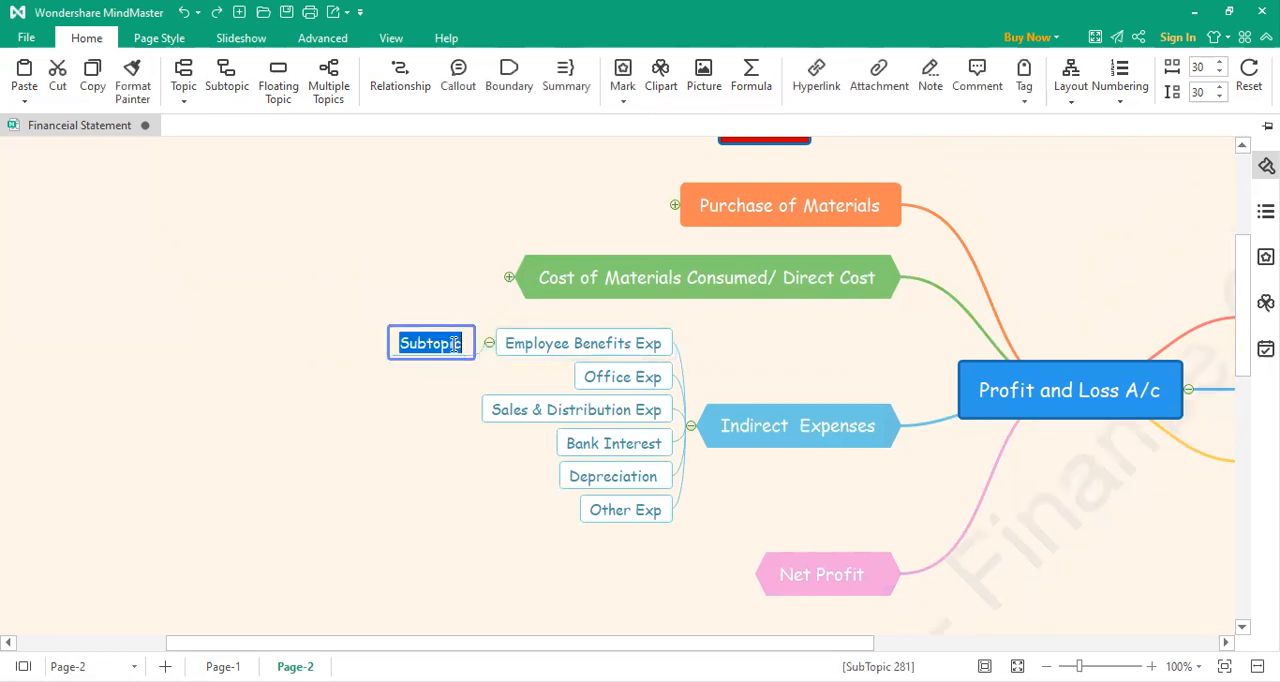
{"action": "type", "text": "Employee Slary"}
{"action": "key", "text": "BackSpace"}
{"action": "key", "text": "BackSpace"}
{"action": "key", "text": "BackSpace"}
{"action": "key", "text": "BackSpace"}
{"action": "type", "text": "ary"}
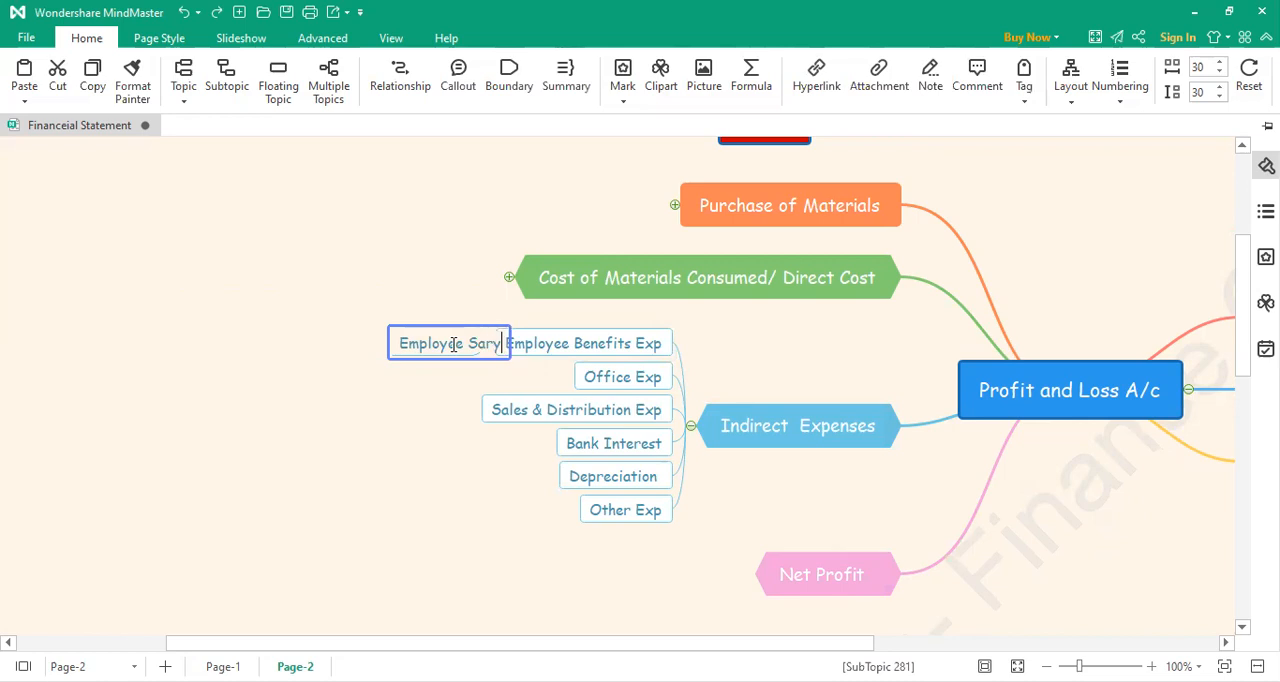
{"action": "key", "text": "BackSpace"}
{"action": "key", "text": "BackSpace"}
{"action": "key", "text": "BackSpace"}
{"action": "type", "text": "alary"}
{"action": "left_click", "coordinate": [455, 383]}
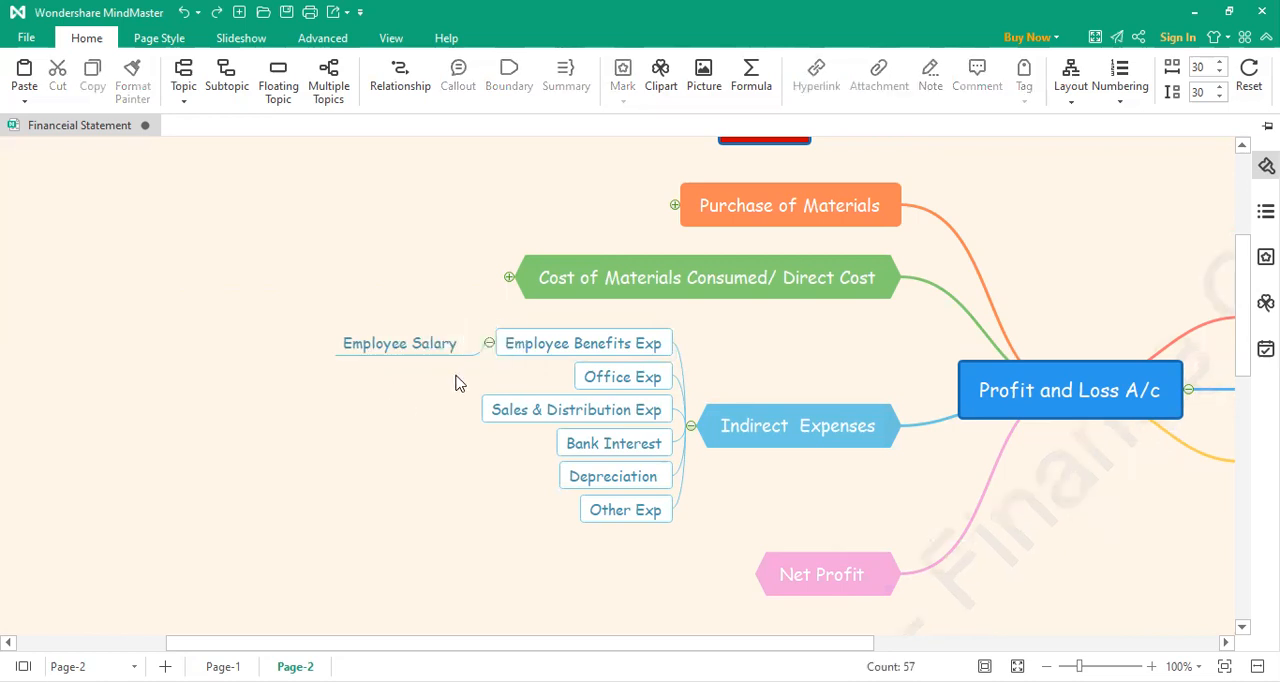
Step: Add a second subtopic under Employee Benefits Exp, keeping its default label
{"action": "left_click", "coordinate": [489, 356]}
{"action": "double_click", "coordinate": [458, 362]}
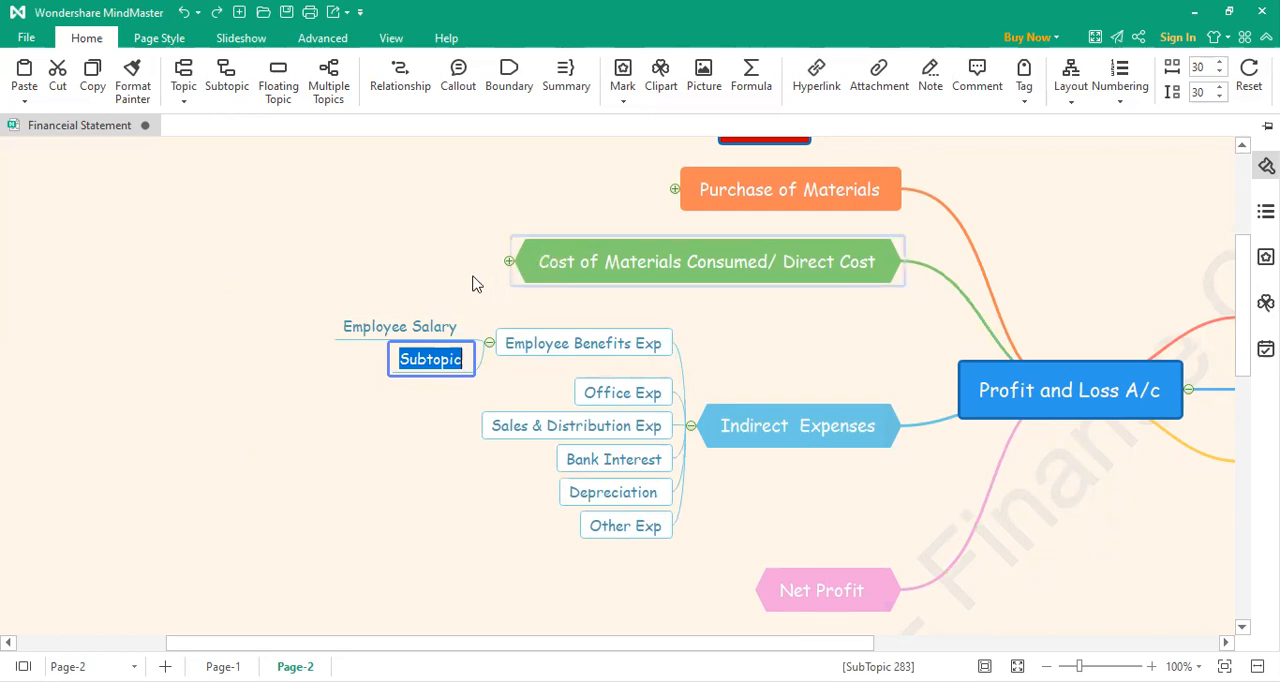
{"action": "left_click", "coordinate": [397, 425]}
Step: Expand the direct cost branch and rename the Bonus subtopic under Labour Charges as "Factory Employee Bonus"
{"action": "left_click", "coordinate": [509, 261]}
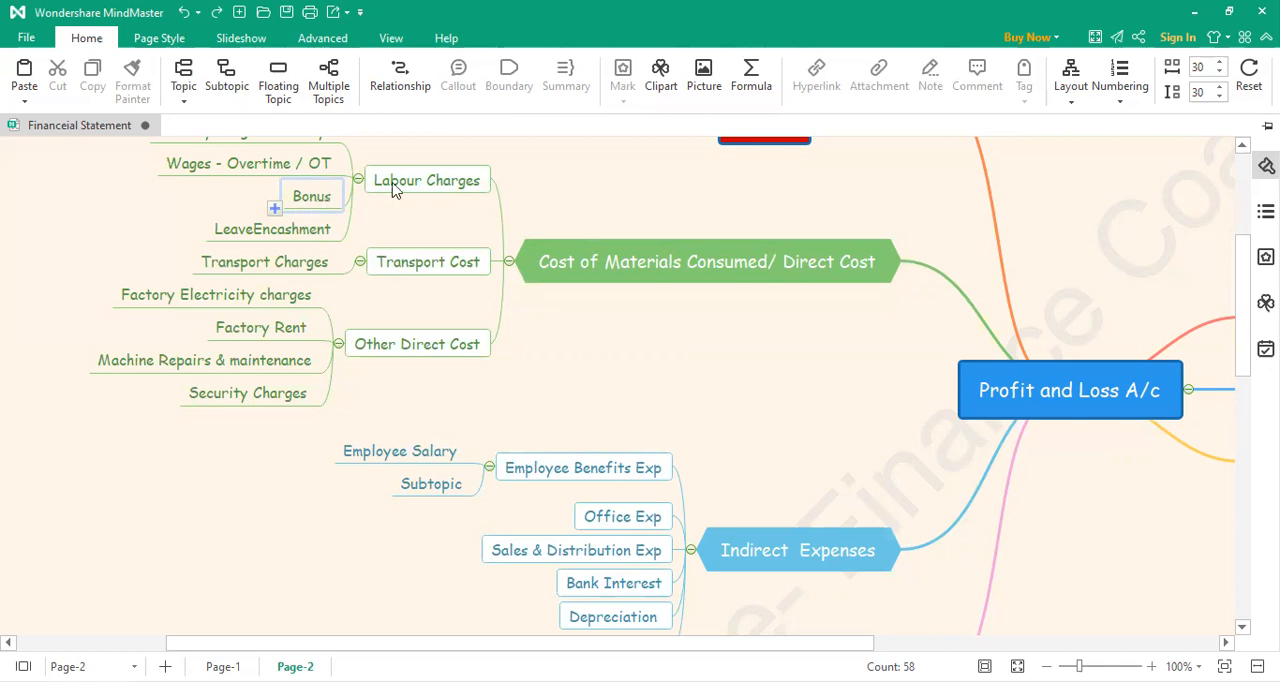
{"action": "double_click", "coordinate": [305, 200]}
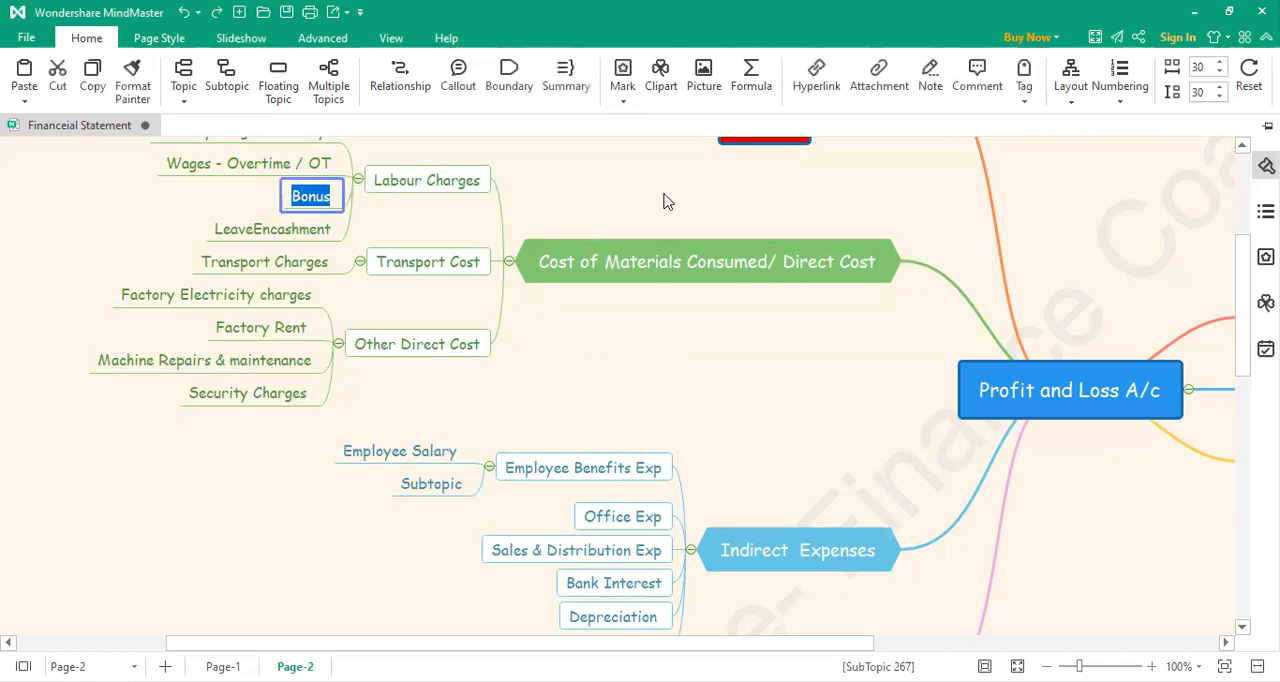
{"action": "key", "text": "Left"}
{"action": "type", "text": "Fo"}
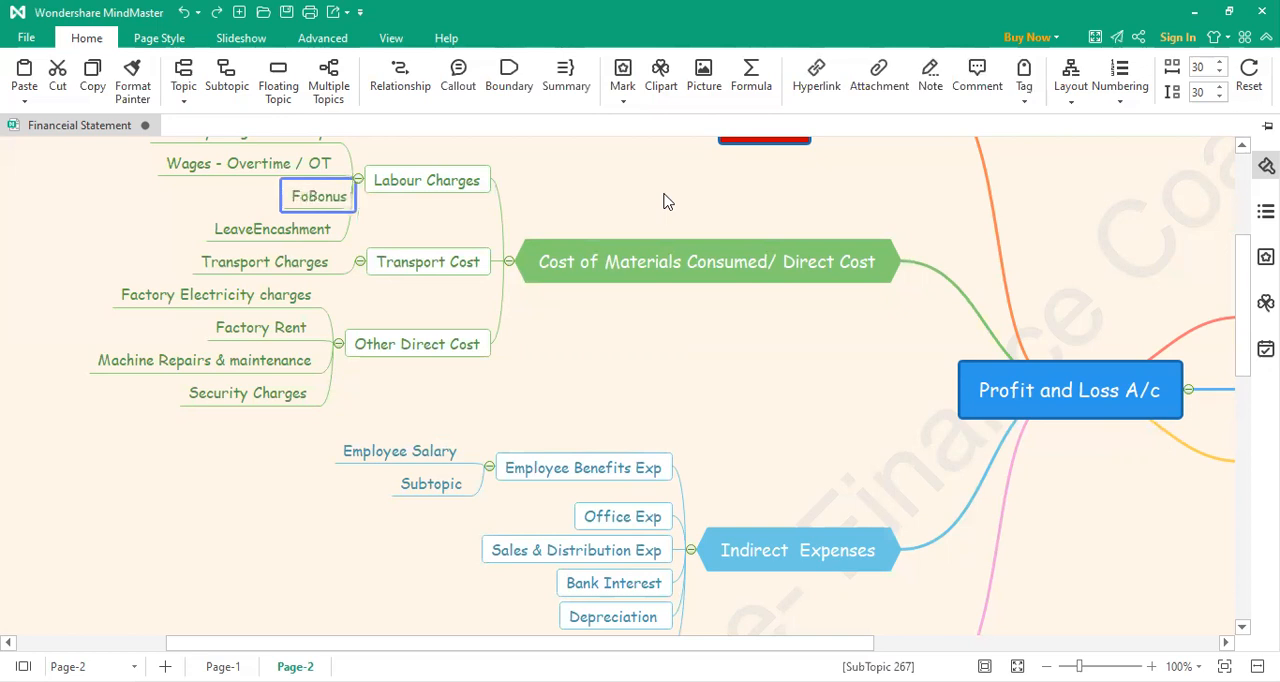
{"action": "type", "text": "co"}
{"action": "key", "text": "BackSpace"}
{"action": "type", "text": "tory "}
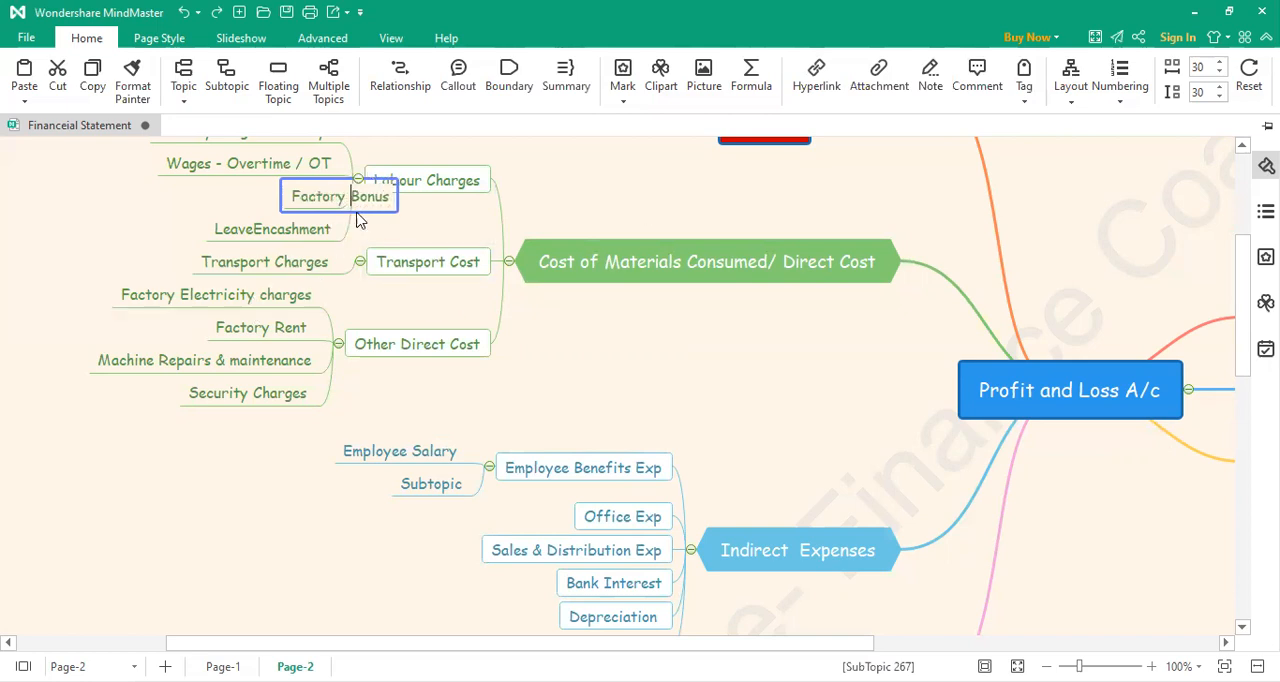
{"action": "type", "text": "Employee"}
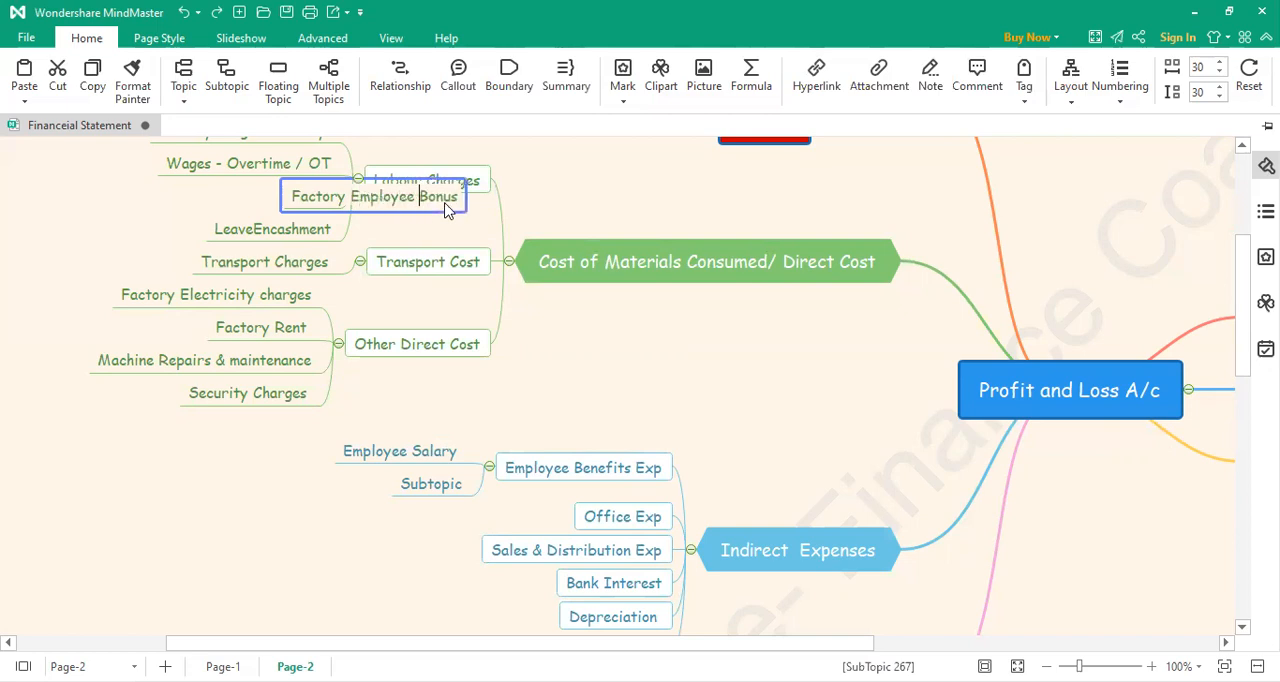
{"action": "left_click", "coordinate": [572, 199]}
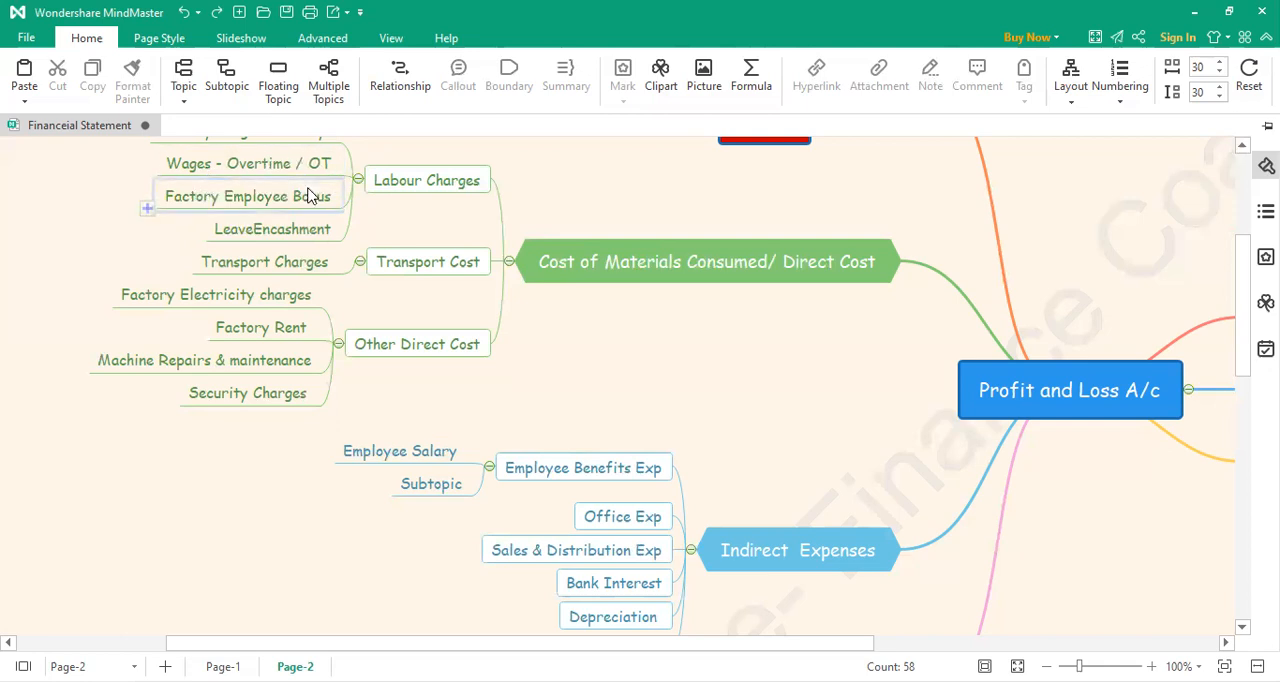
Step: Label the placeholder subtopic under Employee Benefits Exp "Employee Bonus"
{"action": "double_click", "coordinate": [444, 491]}
{"action": "type", "text": "Em"}
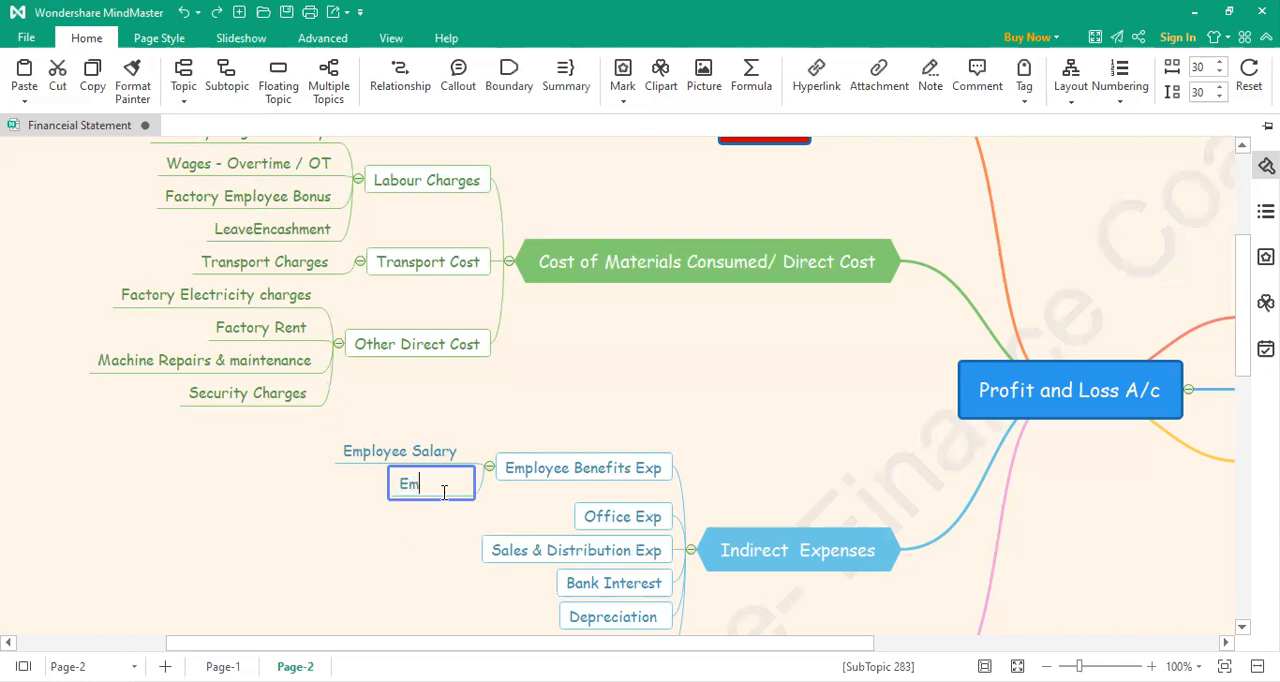
{"action": "type", "text": "ployee Boinu"}
{"action": "key", "text": "BackSpace"}
{"action": "key", "text": "BackSpace"}
{"action": "key", "text": "BackSpace"}
{"action": "type", "text": "nus"}
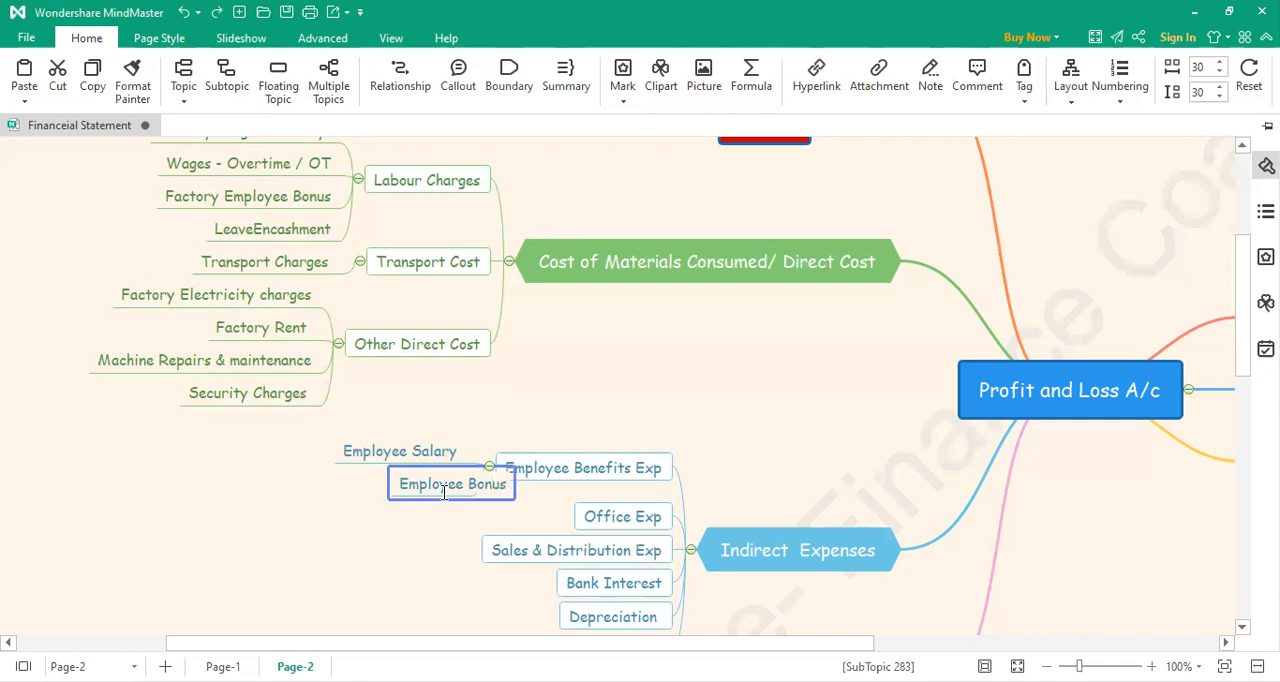
{"action": "left_click", "coordinate": [398, 563]}
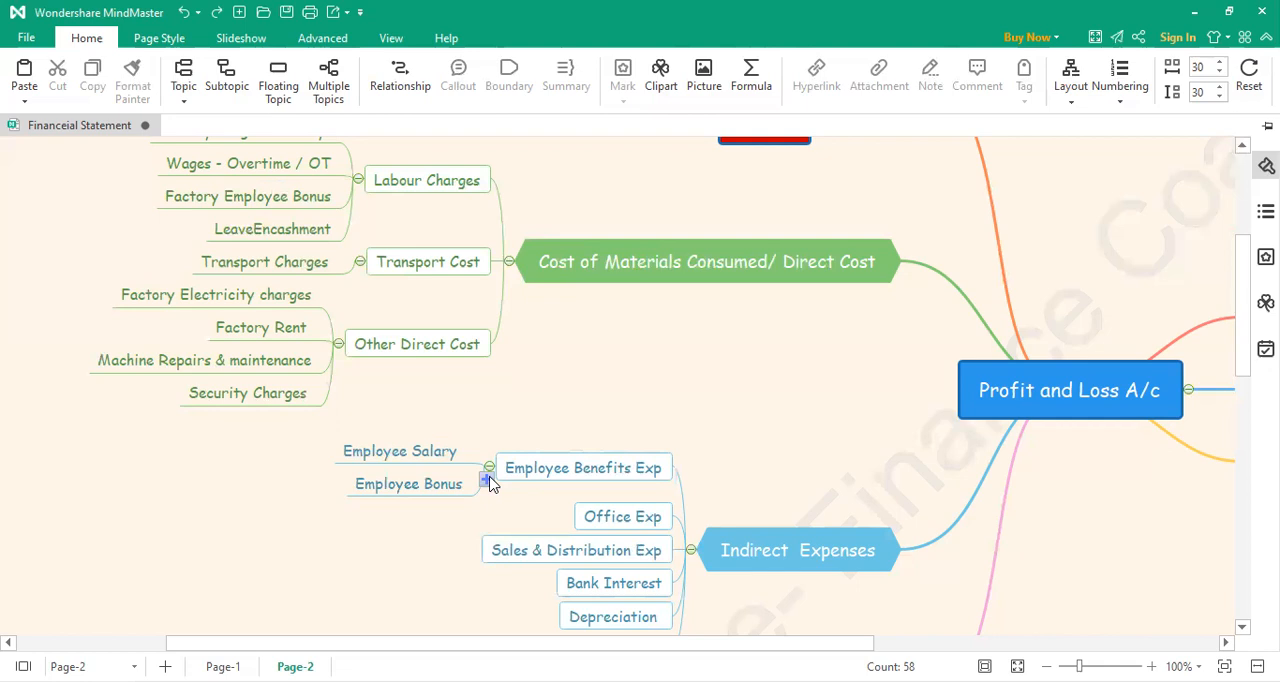
Step: Add a third subtopic under Employee Benefits Exp, labelled "Employee Wailfare Expenses"
{"action": "left_click", "coordinate": [488, 481]}
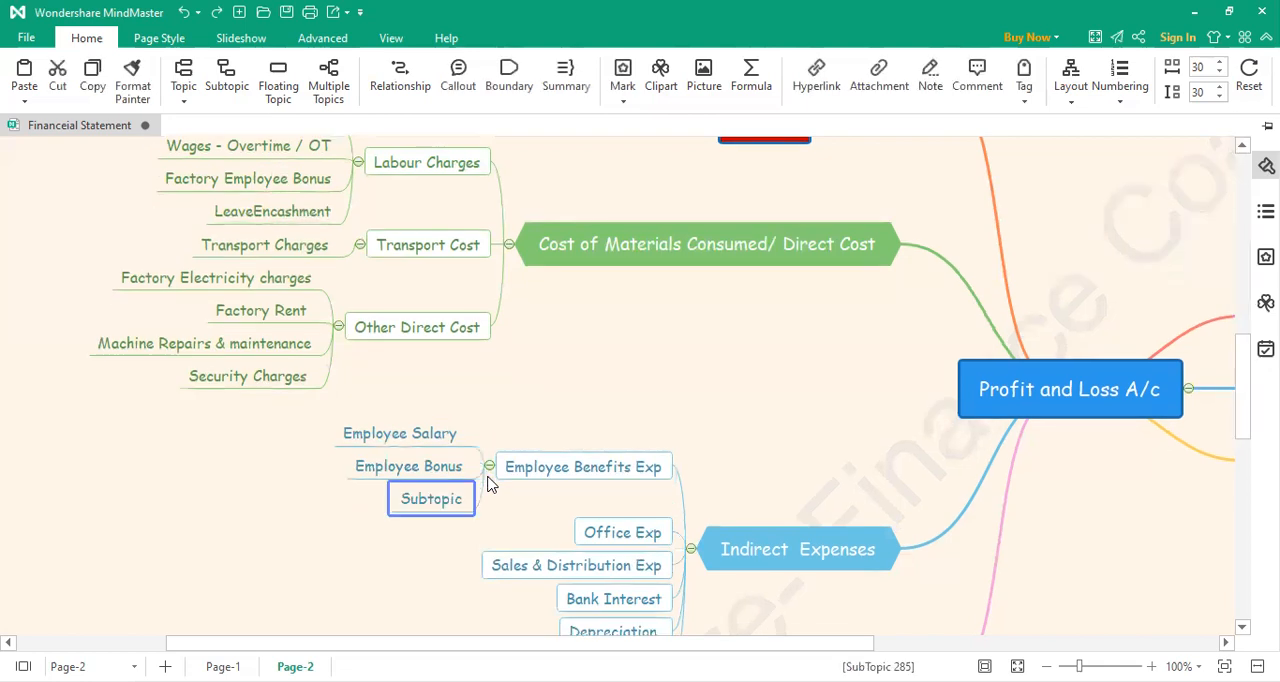
{"action": "double_click", "coordinate": [447, 500]}
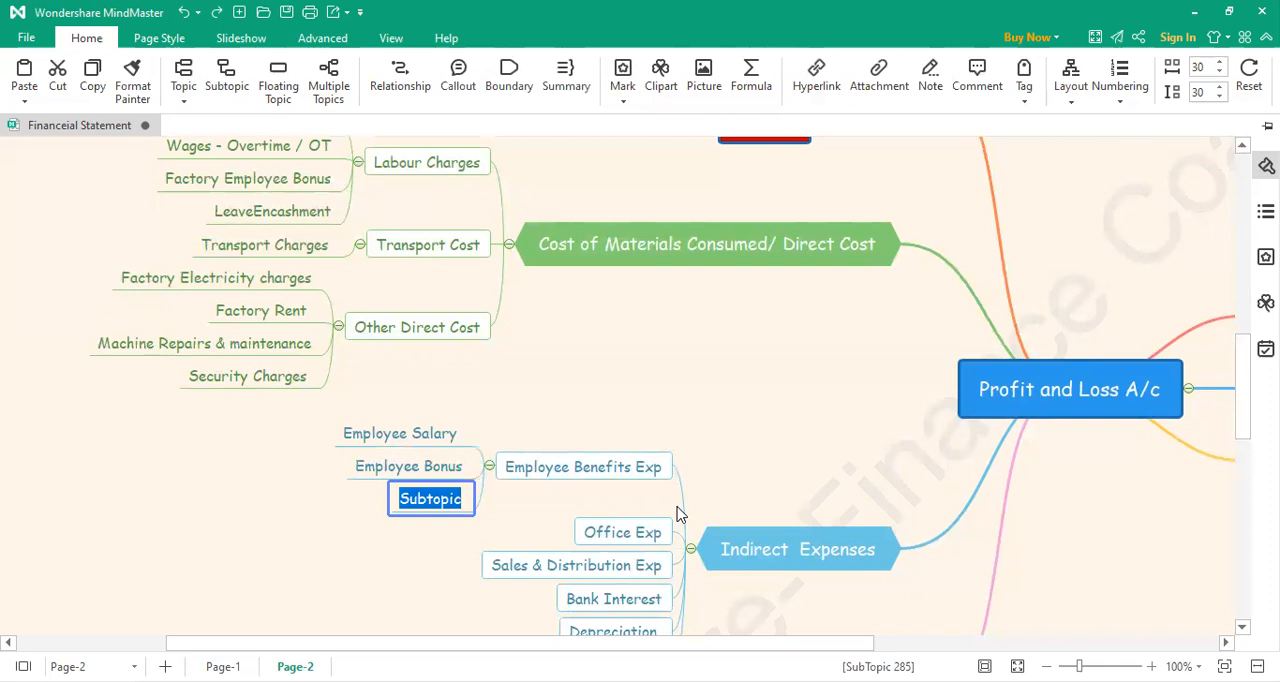
{"action": "type", "text": "Win"}
{"action": "key", "text": "BackSpace"}
{"action": "key", "text": "BackSpace"}
{"action": "key", "text": "BackSpace"}
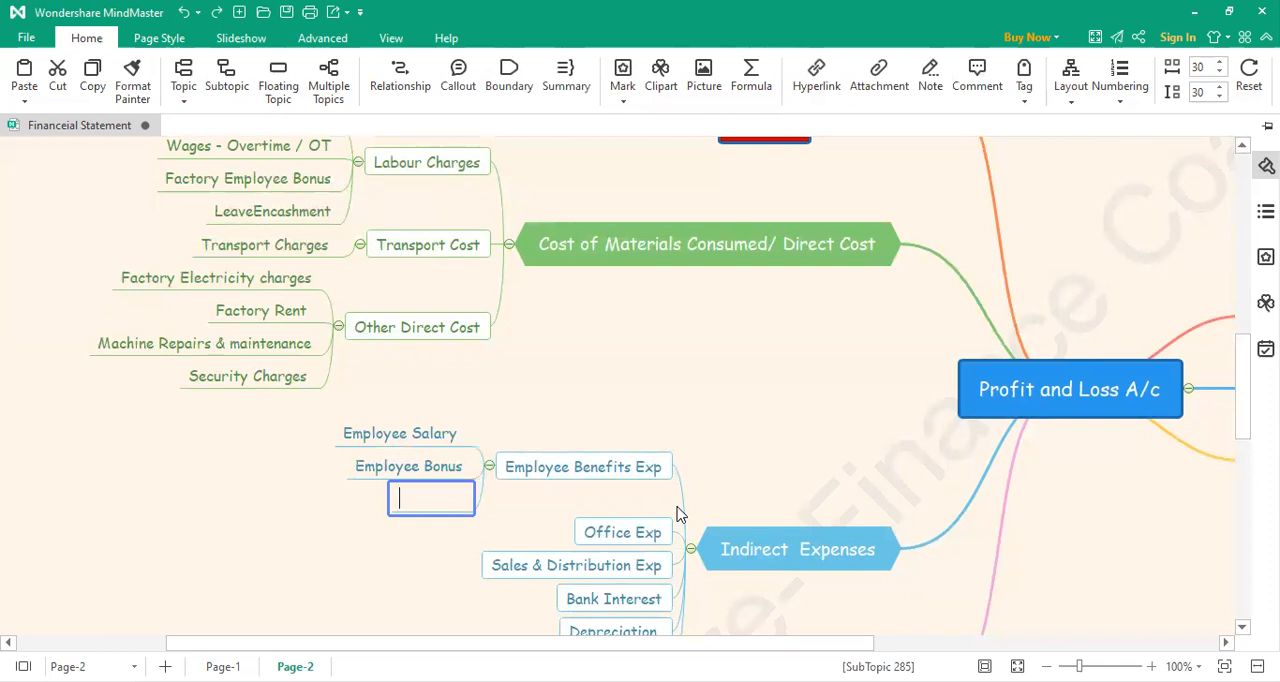
{"action": "type", "text": "Employee Wa"}
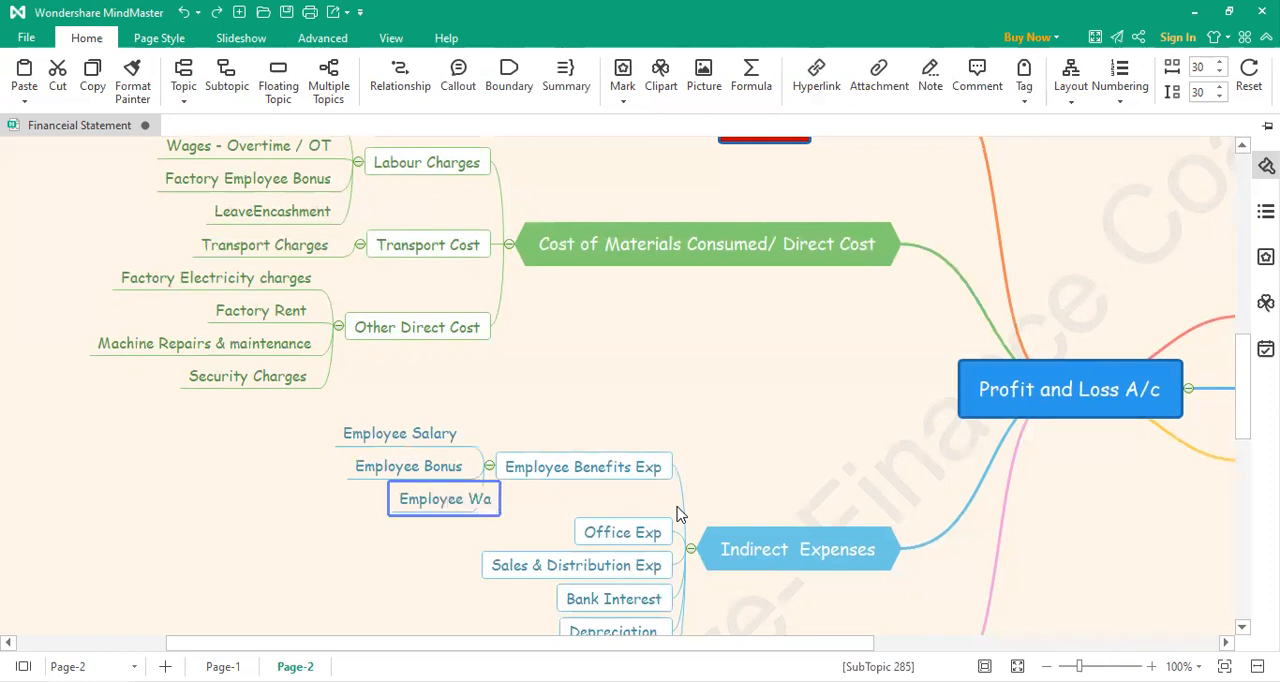
{"action": "key", "text": "BackSpace"}
{"action": "type", "text": "ell"}
{"action": "key", "text": "BackSpace"}
{"action": "key", "text": "BackSpace"}
{"action": "key", "text": "BackSpace"}
{"action": "key", "text": "BackSpace"}
{"action": "key", "text": "BackSpace"}
{"action": "key", "text": "BackSpace"}
{"action": "key", "text": "BackSpace"}
{"action": "key", "text": "BackSpace"}
{"action": "key", "text": "BackSpace"}
{"action": "key", "text": "BackSpace"}
{"action": "key", "text": "BackSpace"}
{"action": "key", "text": "BackSpace"}
{"action": "key", "text": "BackSpace"}
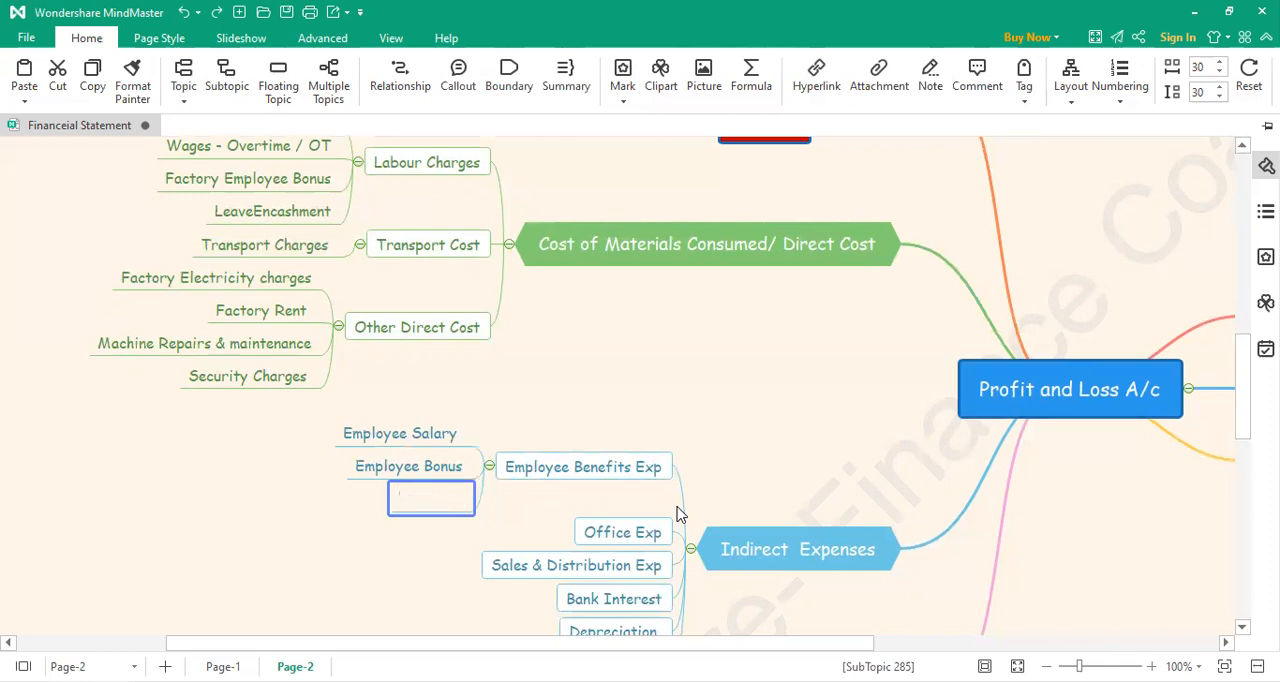
{"action": "type", "text": "Employee Wailfare"}
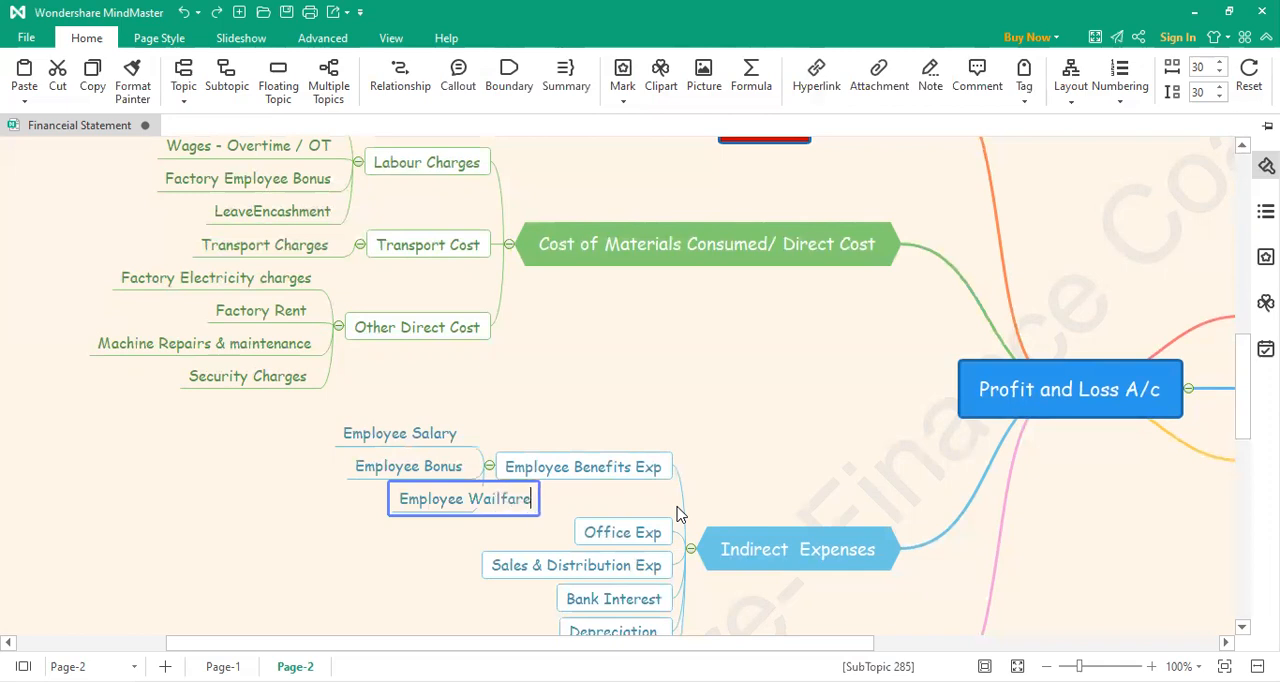
{"action": "key", "text": "Return"}
{"action": "type", "text": "E"}
{"action": "type", "text": "xpenses"}
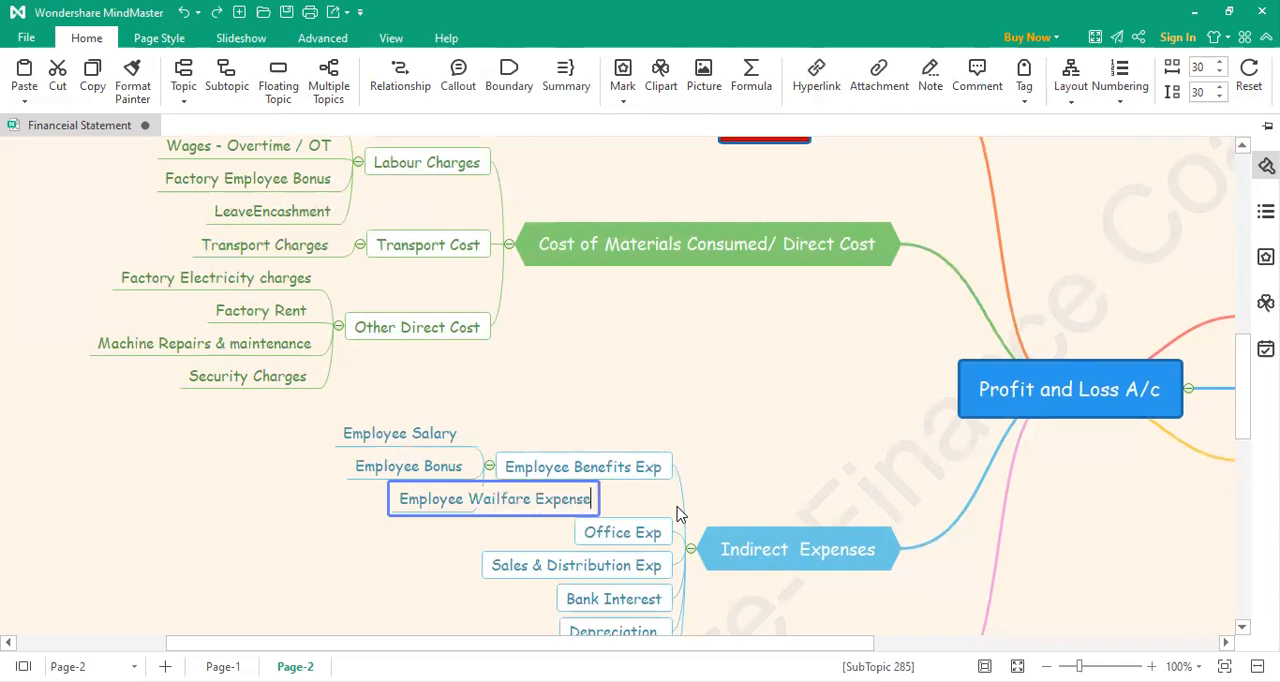
{"action": "left_click", "coordinate": [391, 575]}
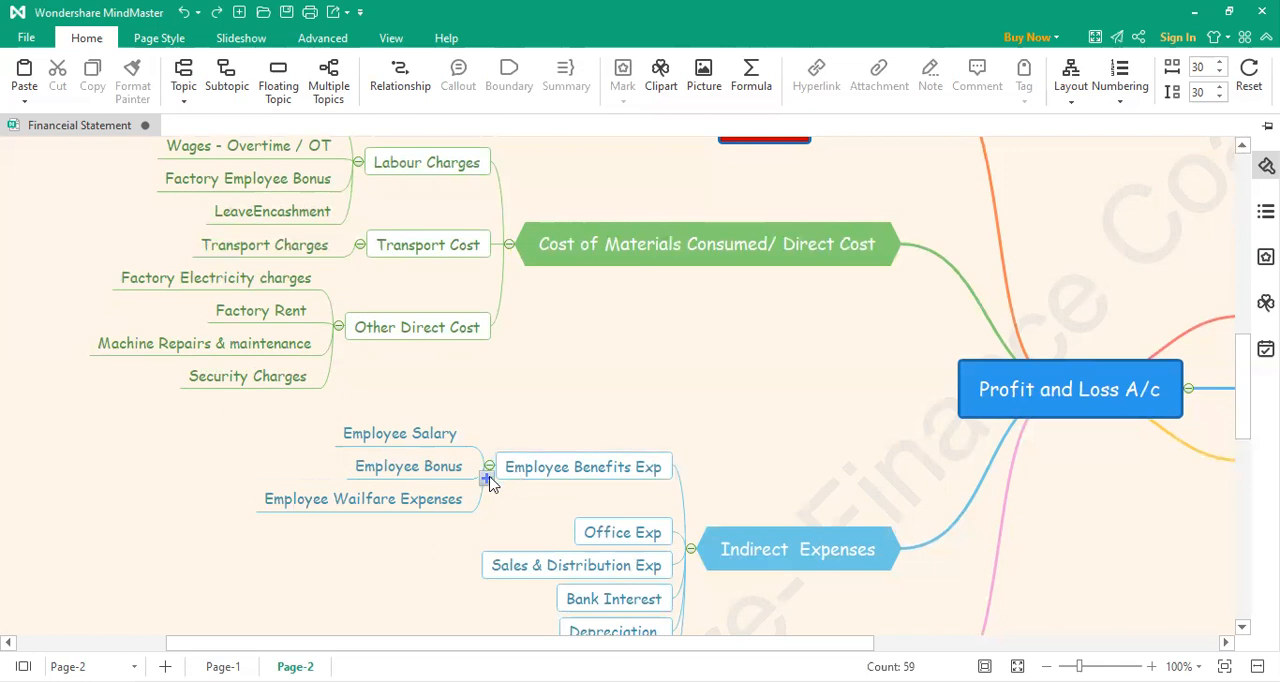
Step: Add a fourth subtopic under Employee Benefits Exp and open its label for editing
{"action": "left_click", "coordinate": [487, 479]}
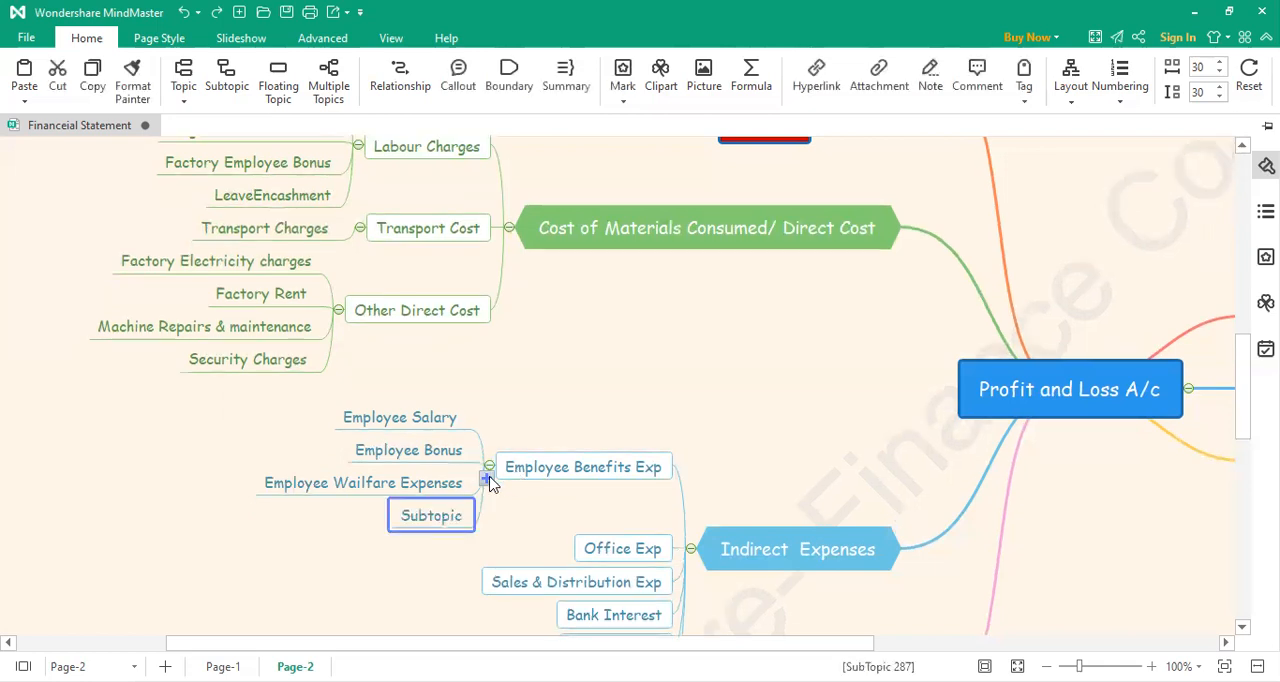
{"action": "double_click", "coordinate": [445, 523]}
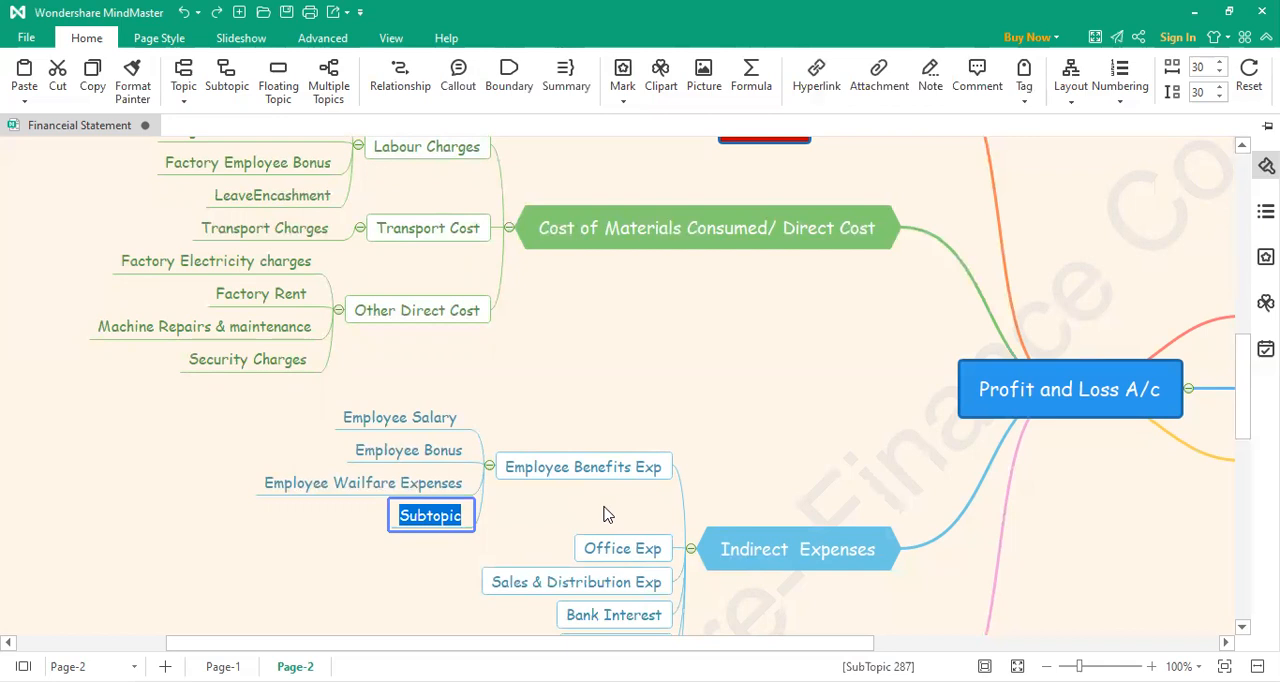
Step: Label the new fourth subtopic under Employee Benefits Exp "Employee Incentive"
{"action": "type", "text": "Employe"}
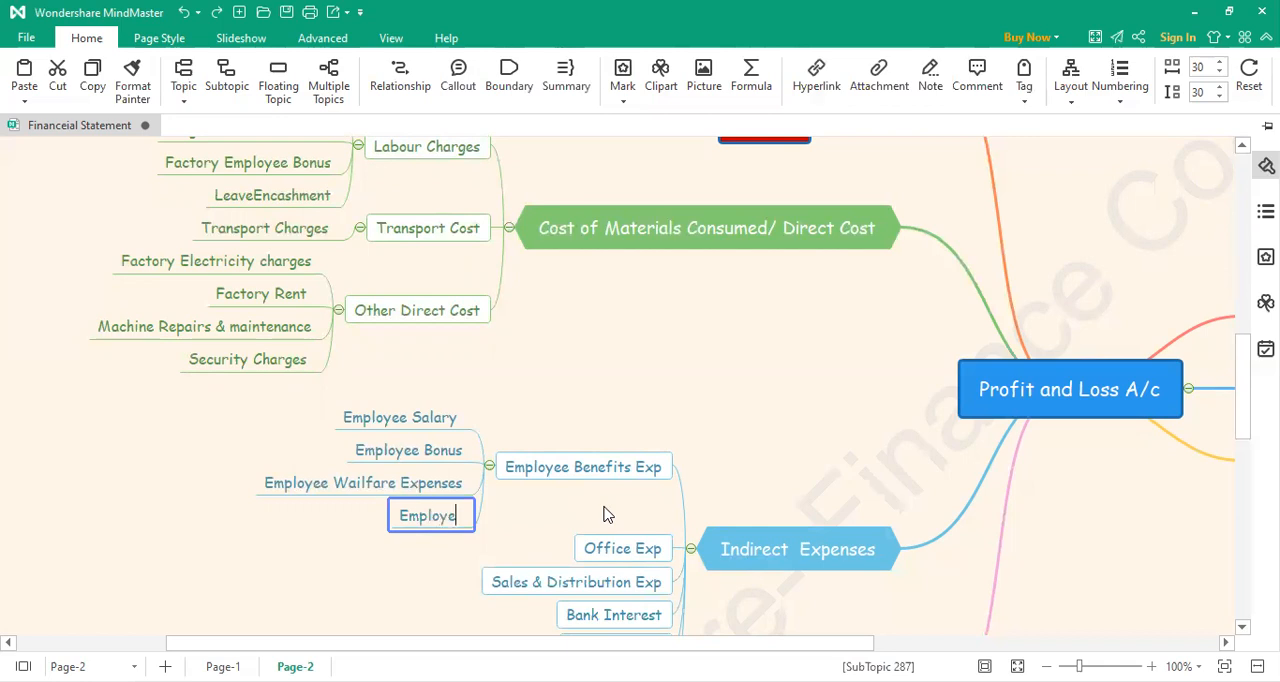
{"action": "type", "text": "eInce"}
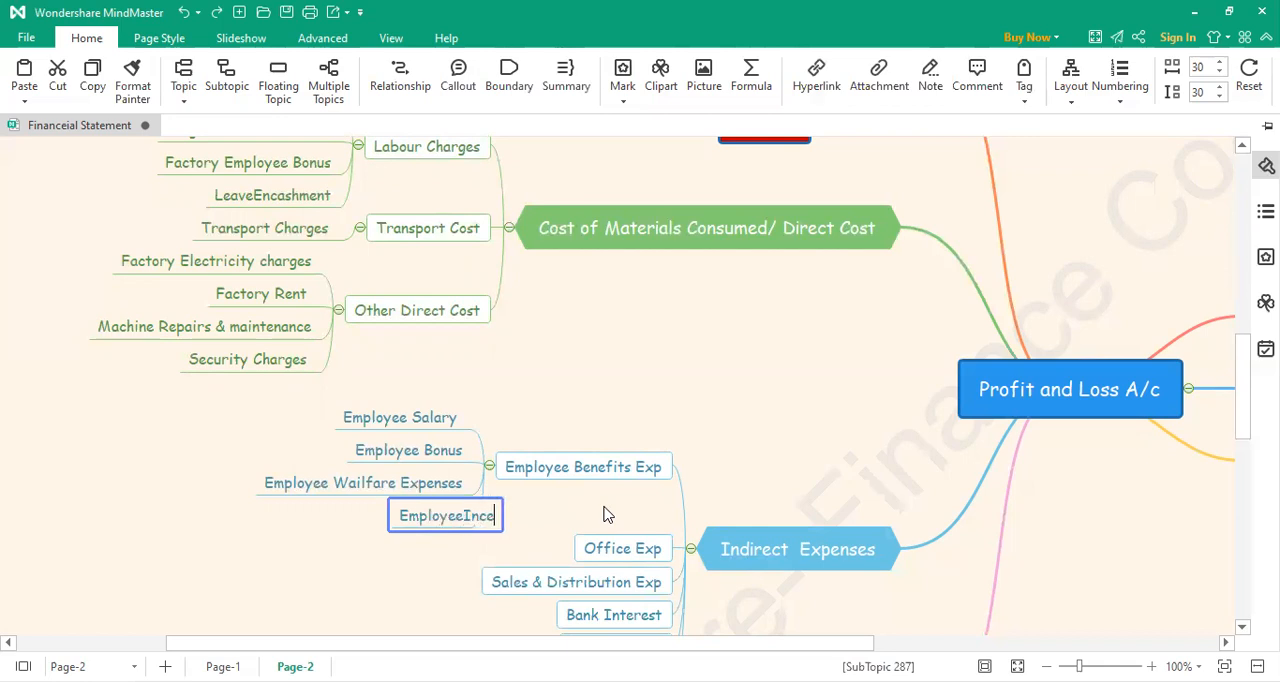
{"action": "type", "text": "ntive"}
{"action": "key", "text": "Left"}
{"action": "key", "text": "Left"}
{"action": "key", "text": "Left"}
{"action": "key", "text": "Left"}
{"action": "key", "text": "Left"}
{"action": "key", "text": "Left"}
{"action": "key", "text": "Left"}
{"action": "key", "text": "Left"}
{"action": "key", "text": "Left"}
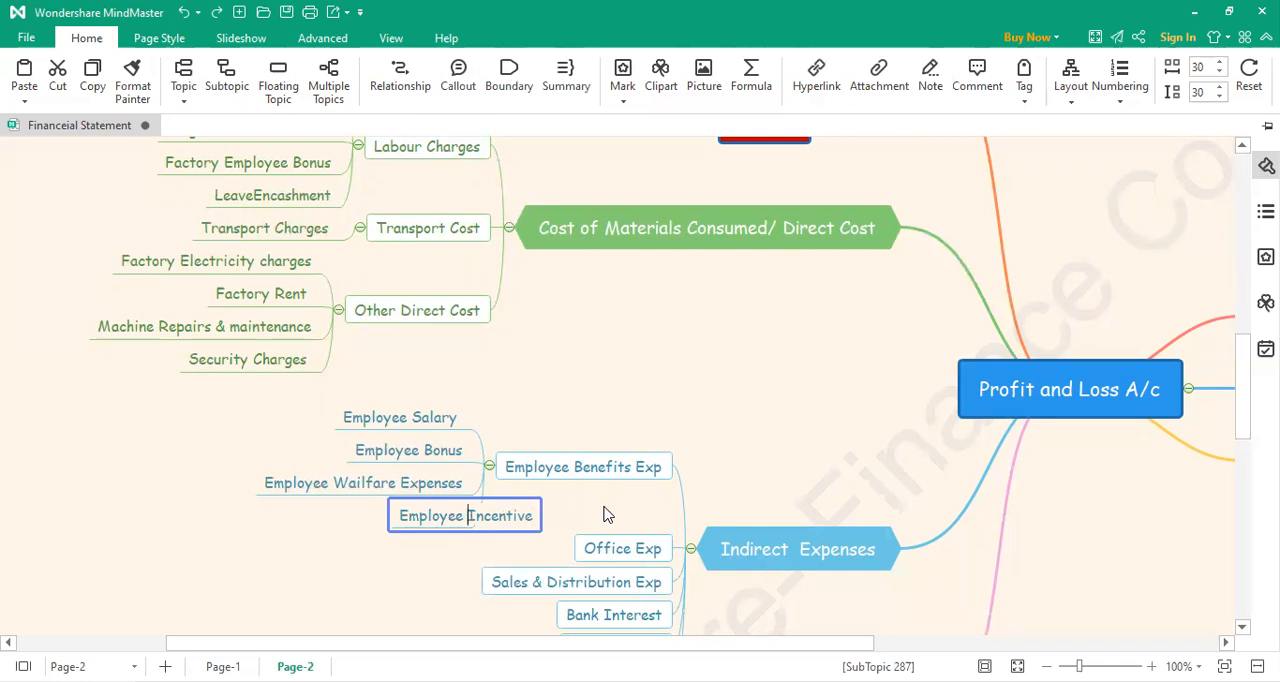
{"action": "left_click", "coordinate": [605, 402]}
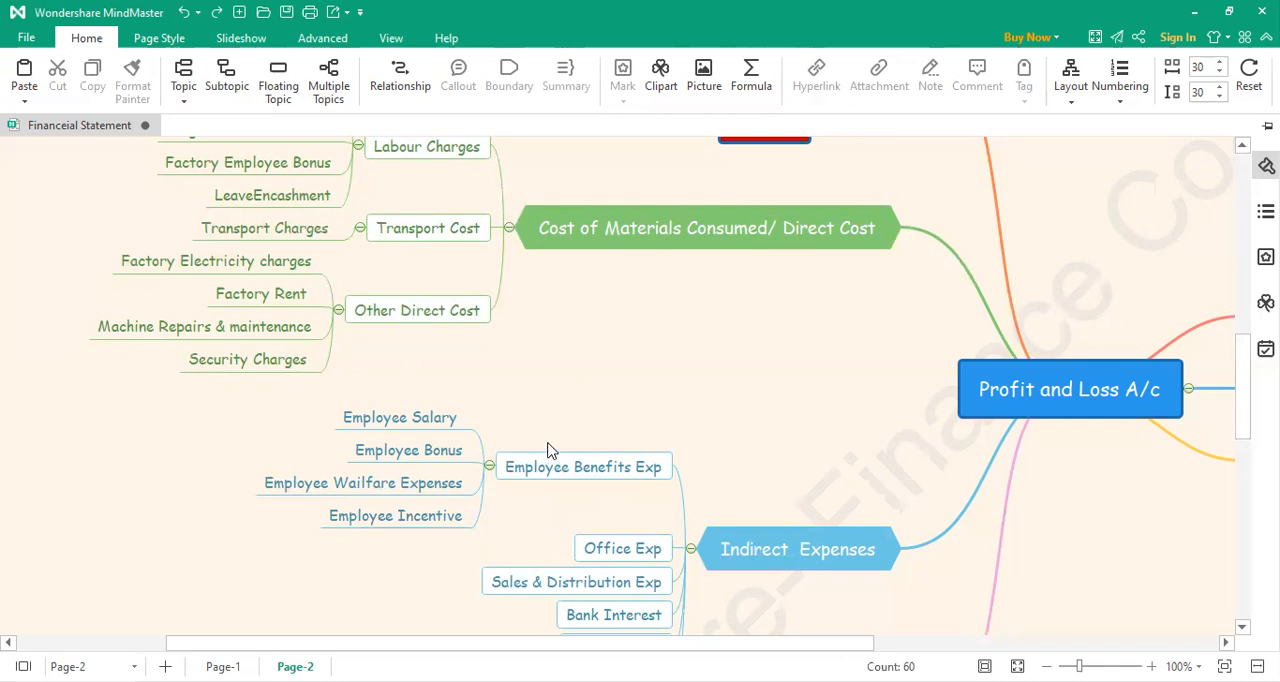
Step: Add a first subtopic under Office Exp in the Indirect Expenses branch, labelled "Office Electricuty Charegs"
{"action": "scroll", "coordinate": [548, 450], "scroll_direction": "down", "scroll_amount": 2}
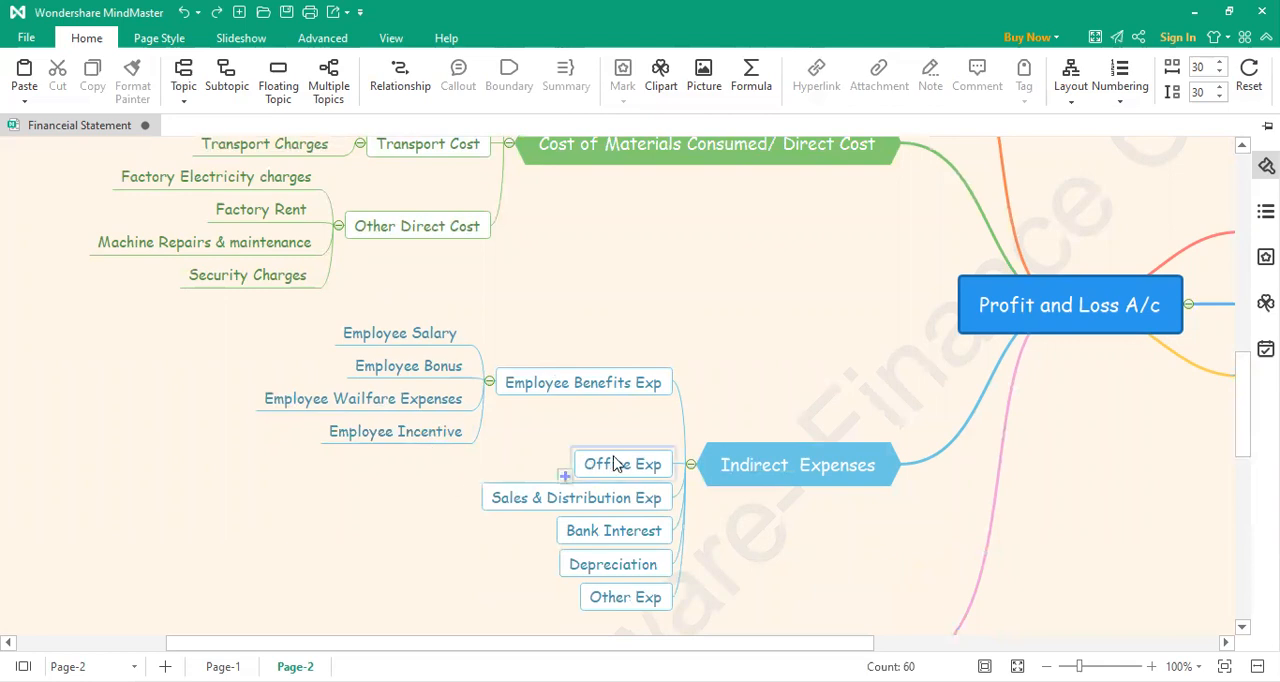
{"action": "mouse_move", "coordinate": [566, 479]}
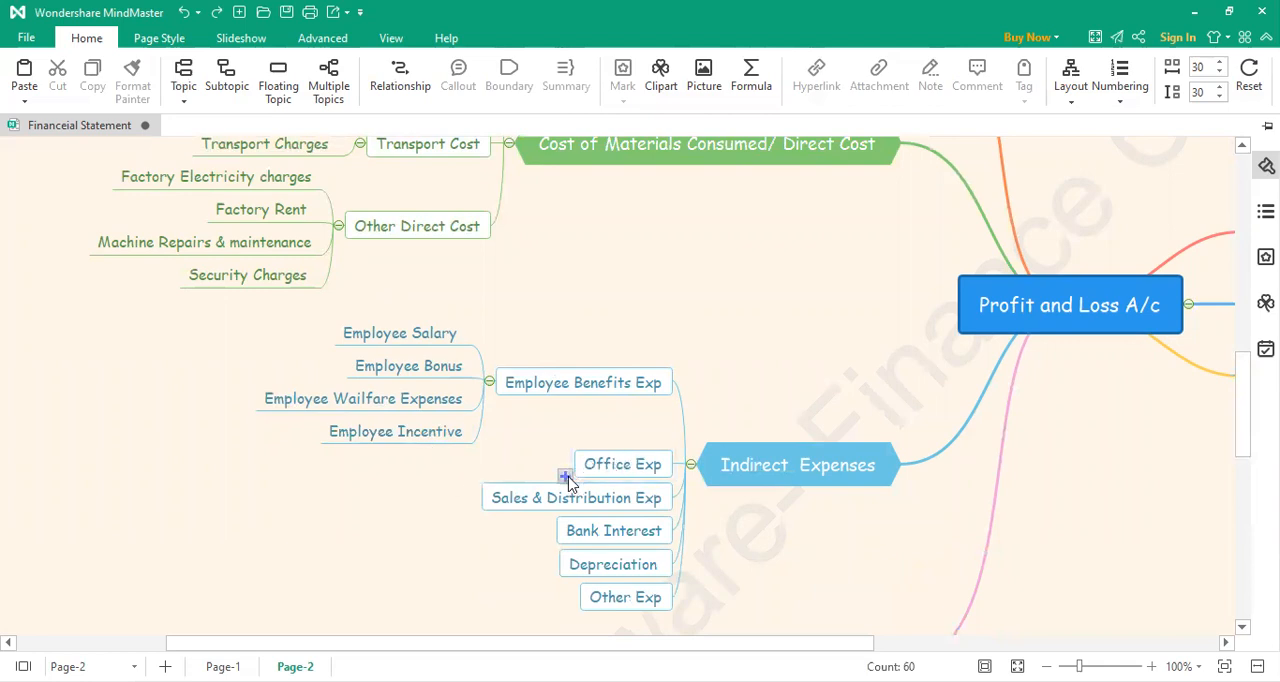
{"action": "left_click", "coordinate": [566, 477]}
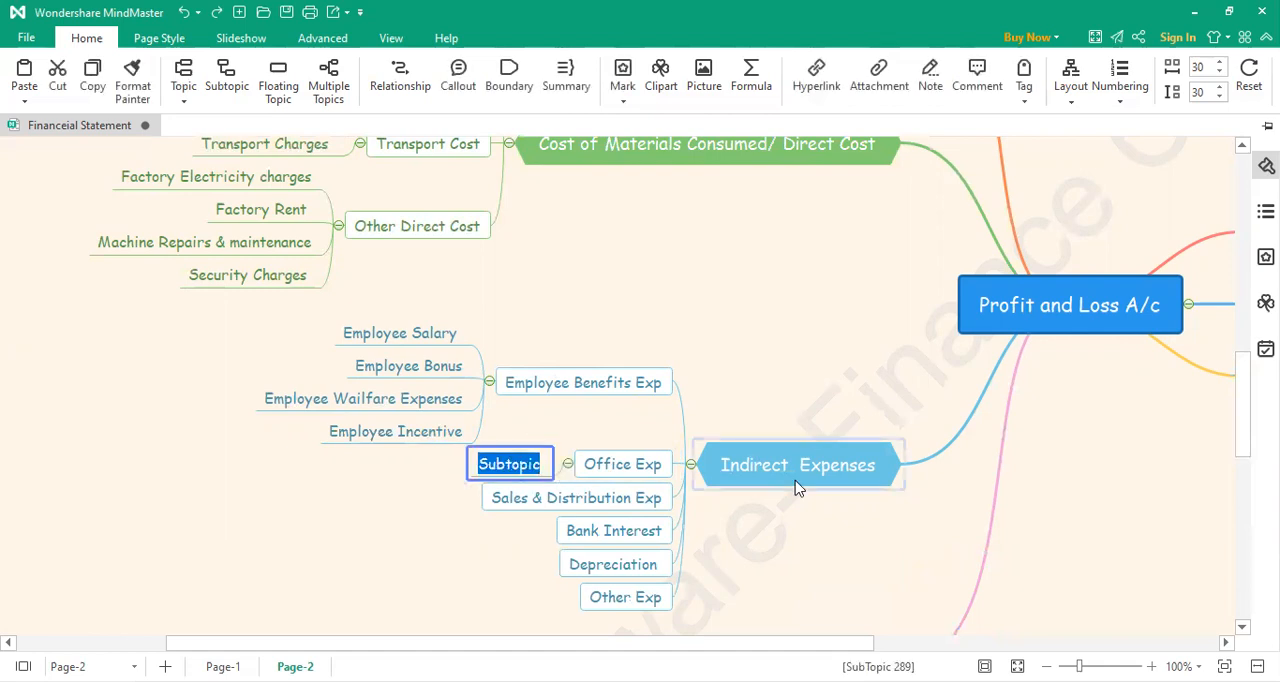
{"action": "type", "text": "Office El"}
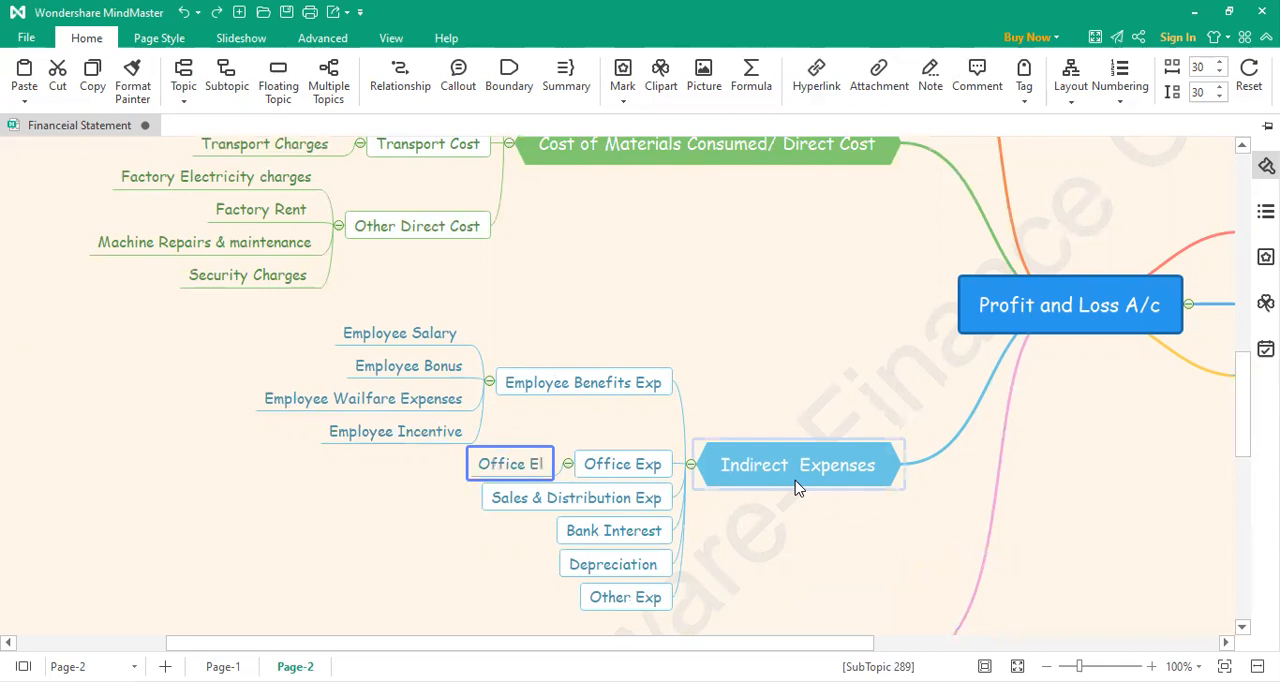
{"action": "type", "text": "ectricuty "}
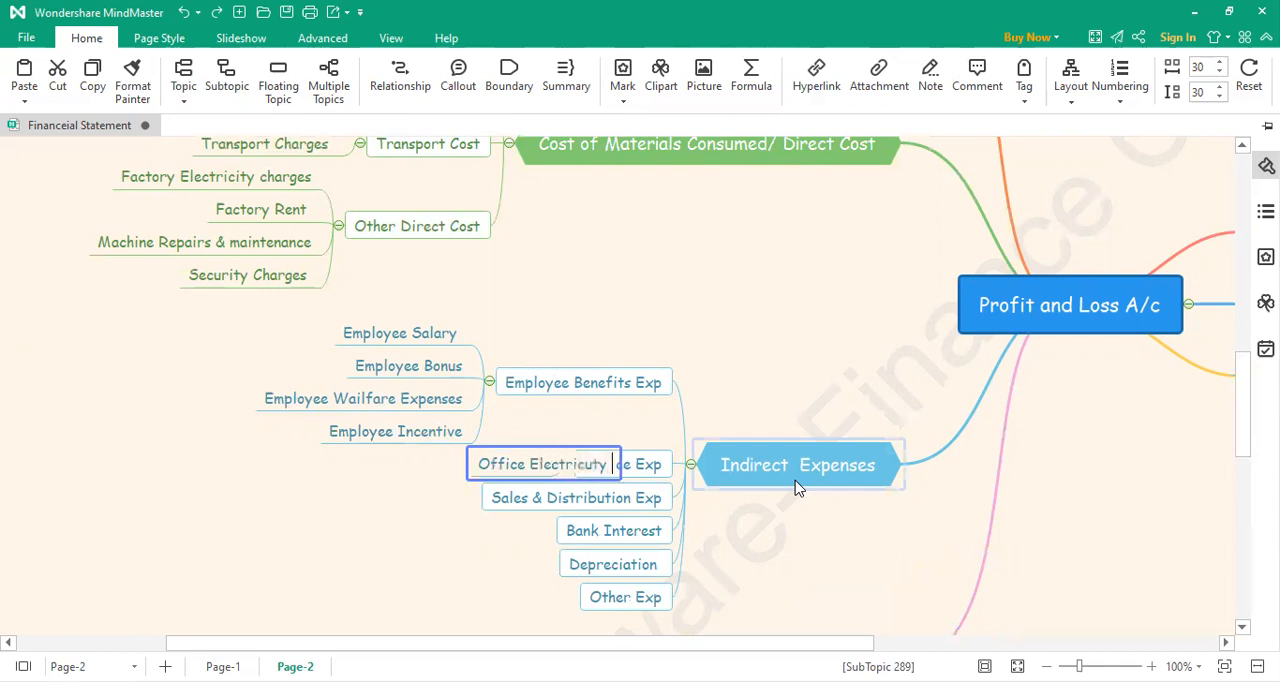
{"action": "type", "text": "Charegs"}
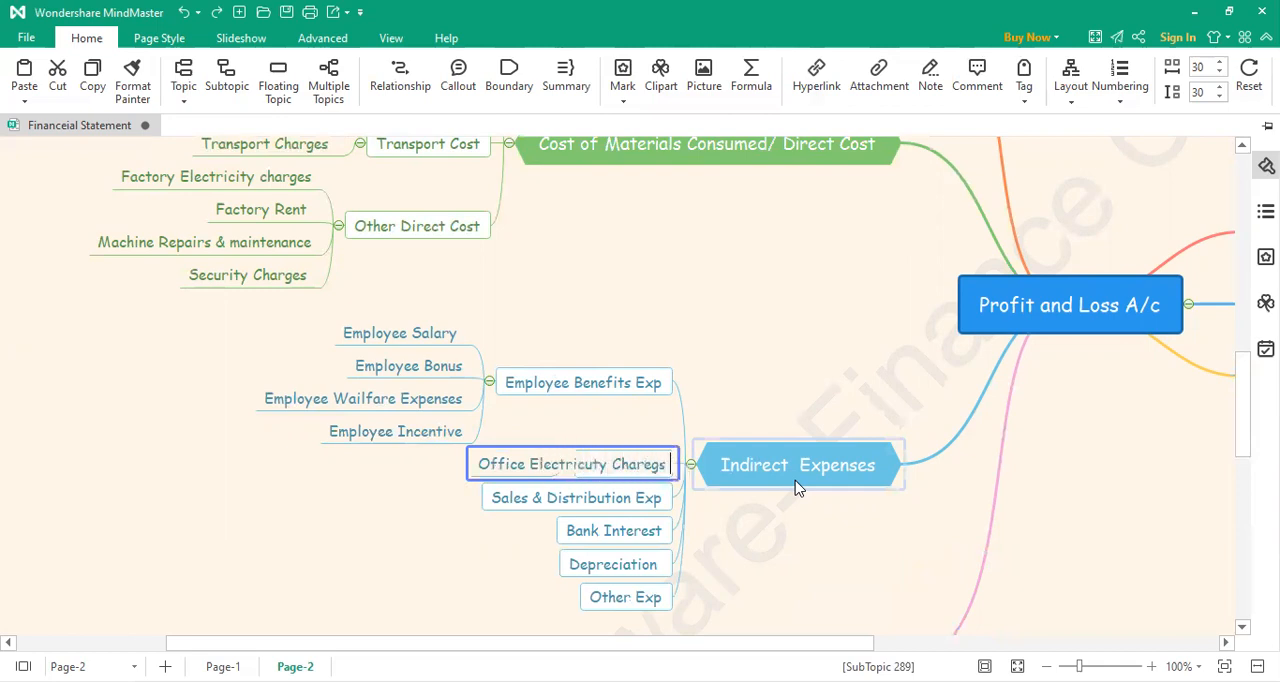
{"action": "left_click", "coordinate": [729, 404]}
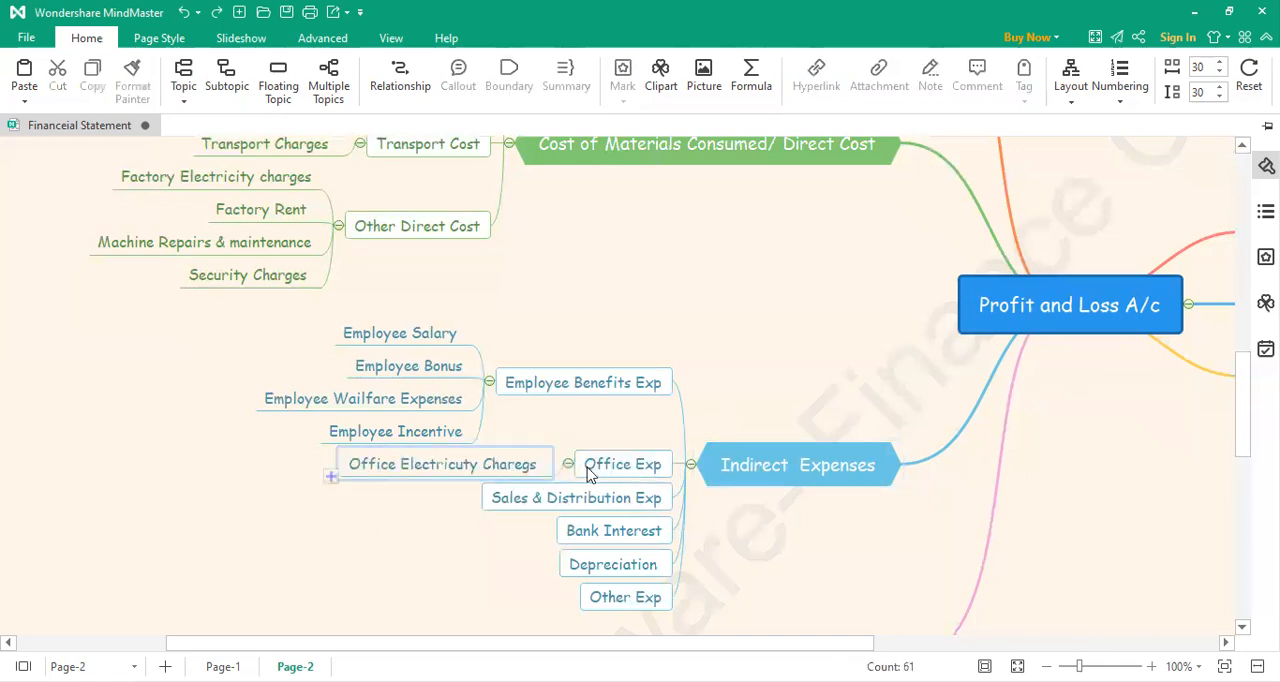
Step: Add a second subtopic under Office Exp, labelled "Office Rent"
{"action": "left_click", "coordinate": [566, 477]}
{"action": "double_click", "coordinate": [515, 481]}
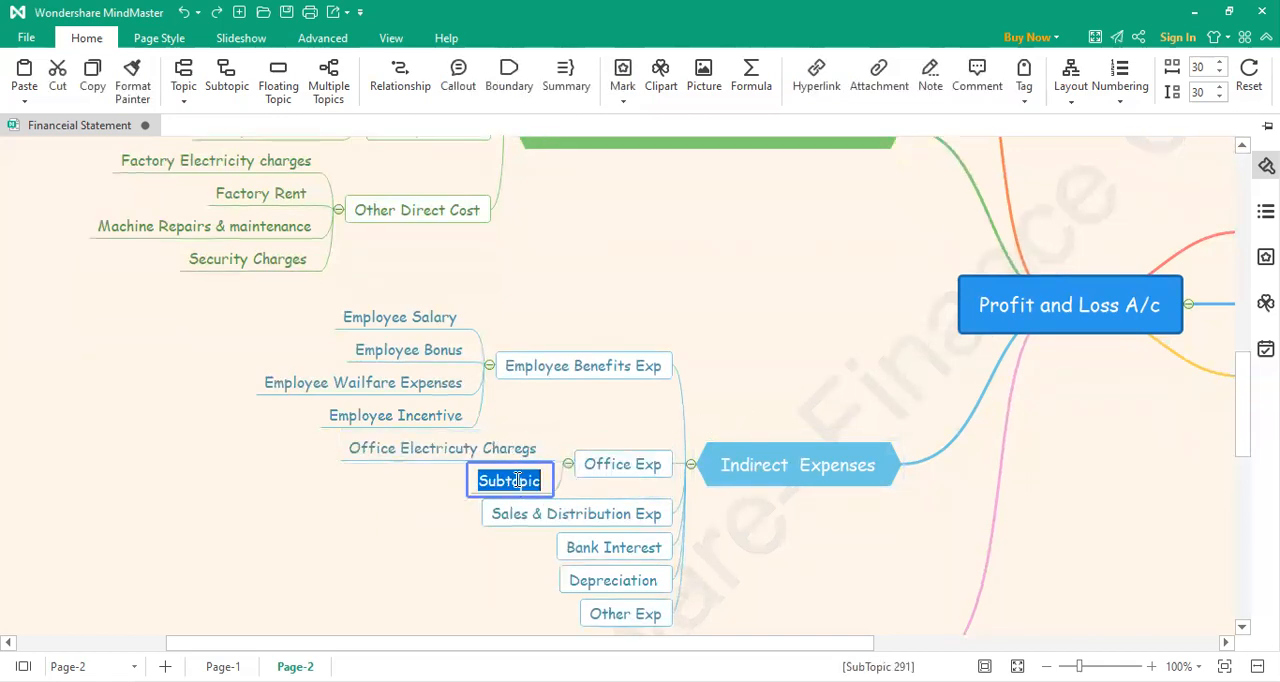
{"action": "type", "text": "Office "}
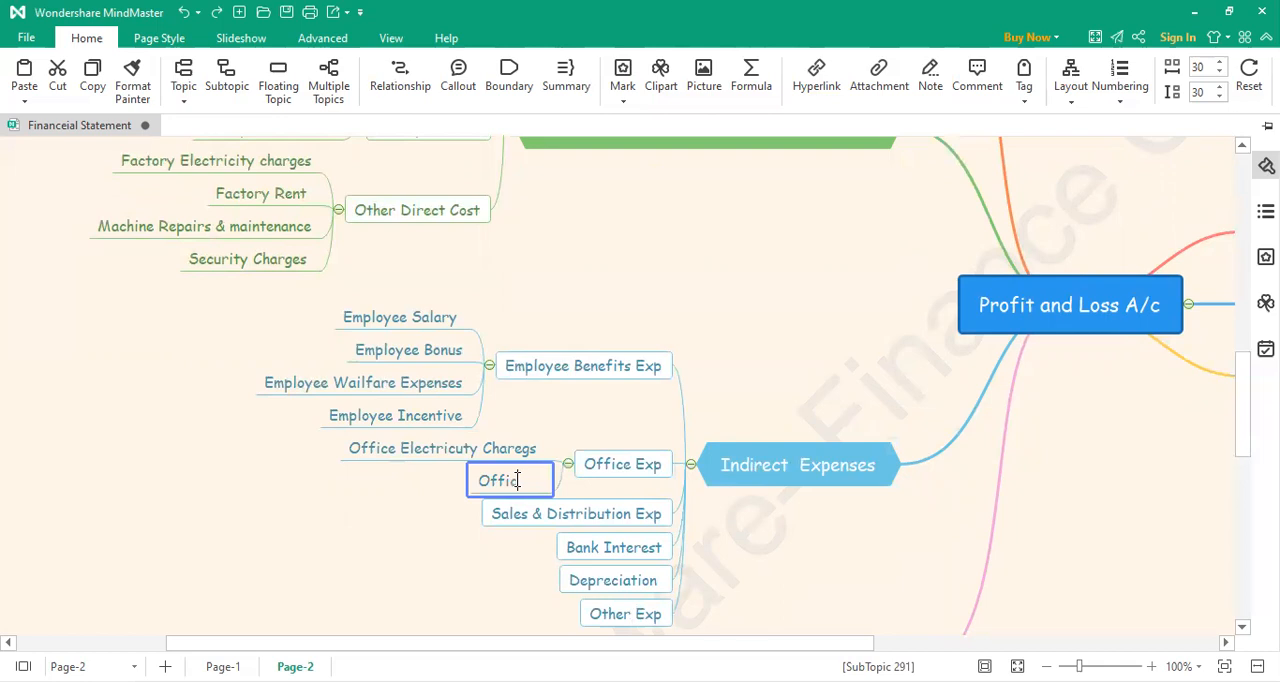
{"action": "type", "text": "Rent"}
{"action": "key", "text": "Return"}
{"action": "left_click", "coordinate": [399, 552]}
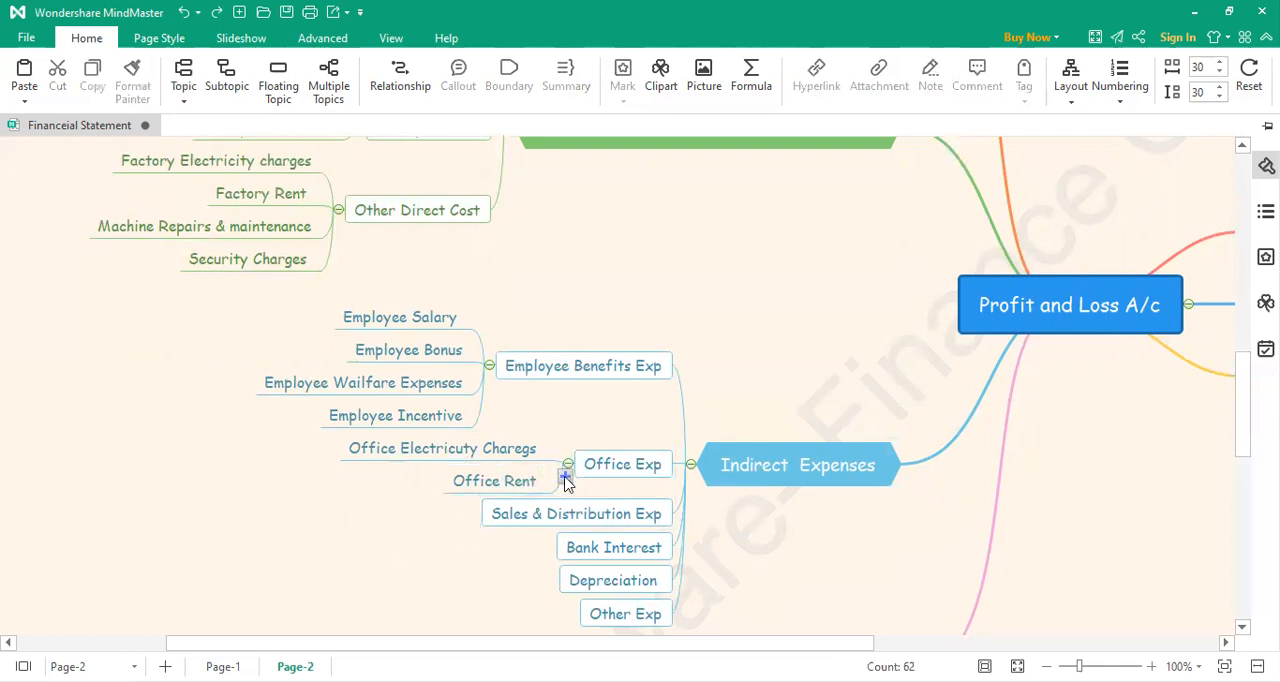
Step: Add a third subtopic under Office Exp, labelled "Housekeeping Expenses"
{"action": "left_click", "coordinate": [565, 477]}
{"action": "double_click", "coordinate": [493, 497]}
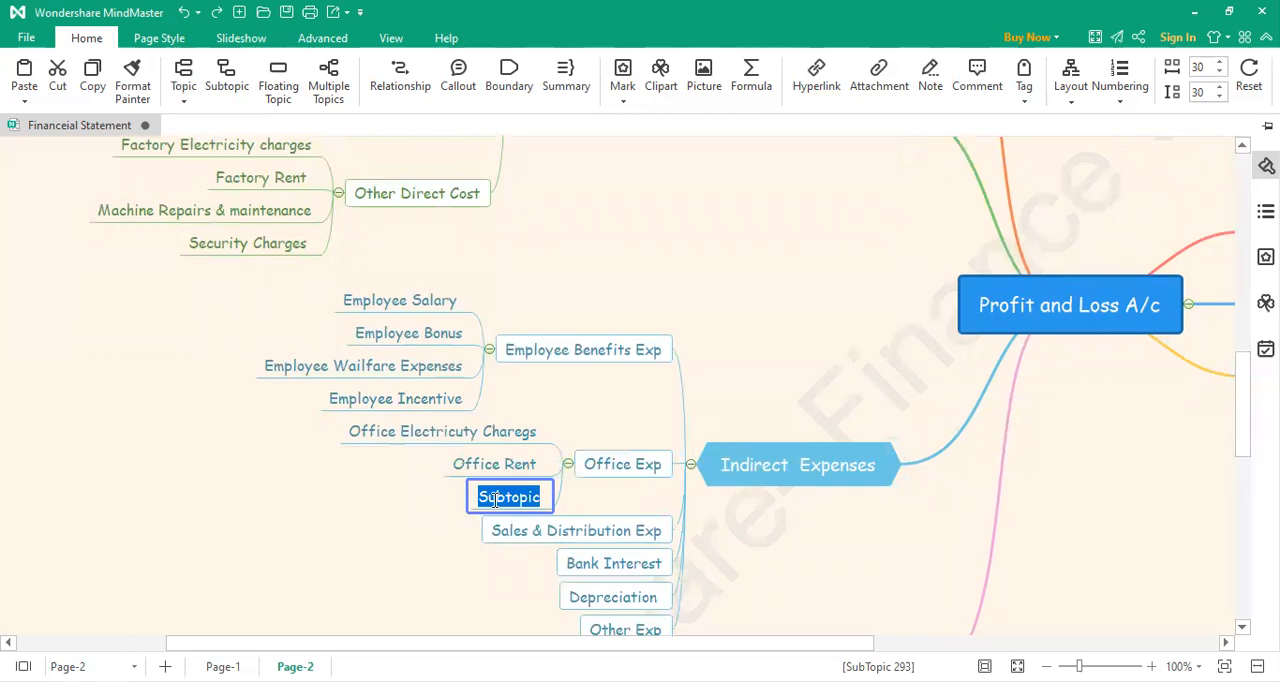
{"action": "type", "text": "House"}
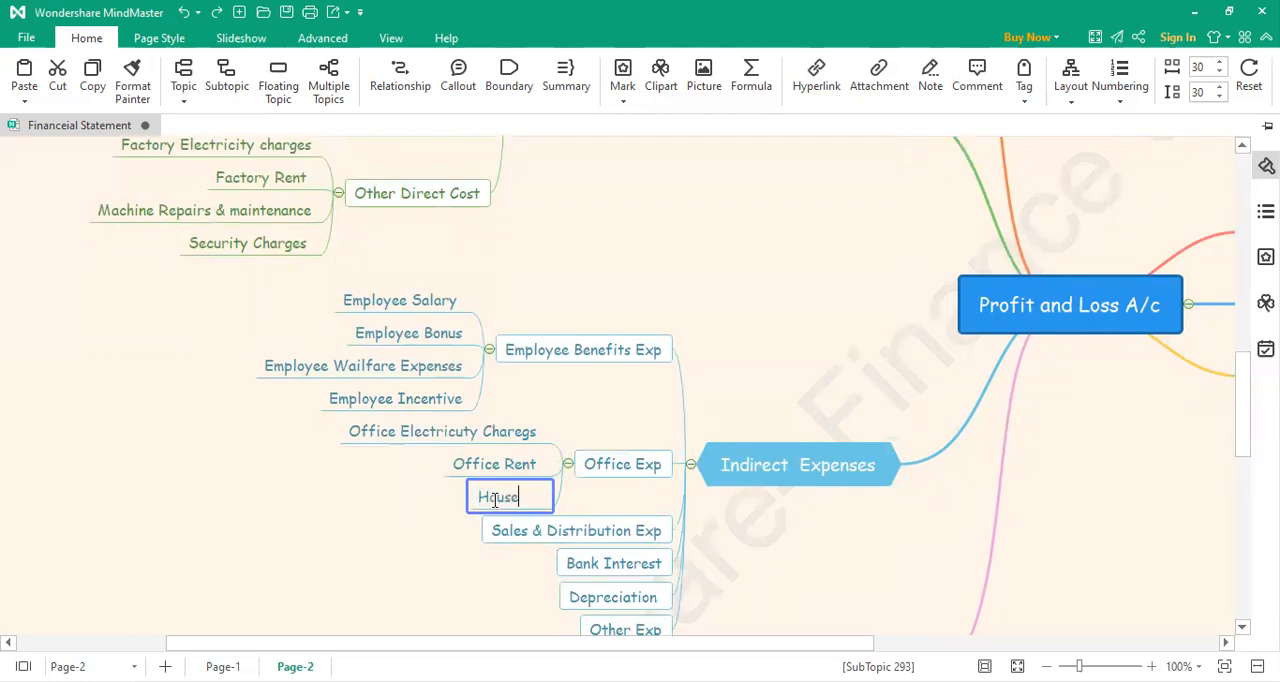
{"action": "type", "text": "keeping Epense"}
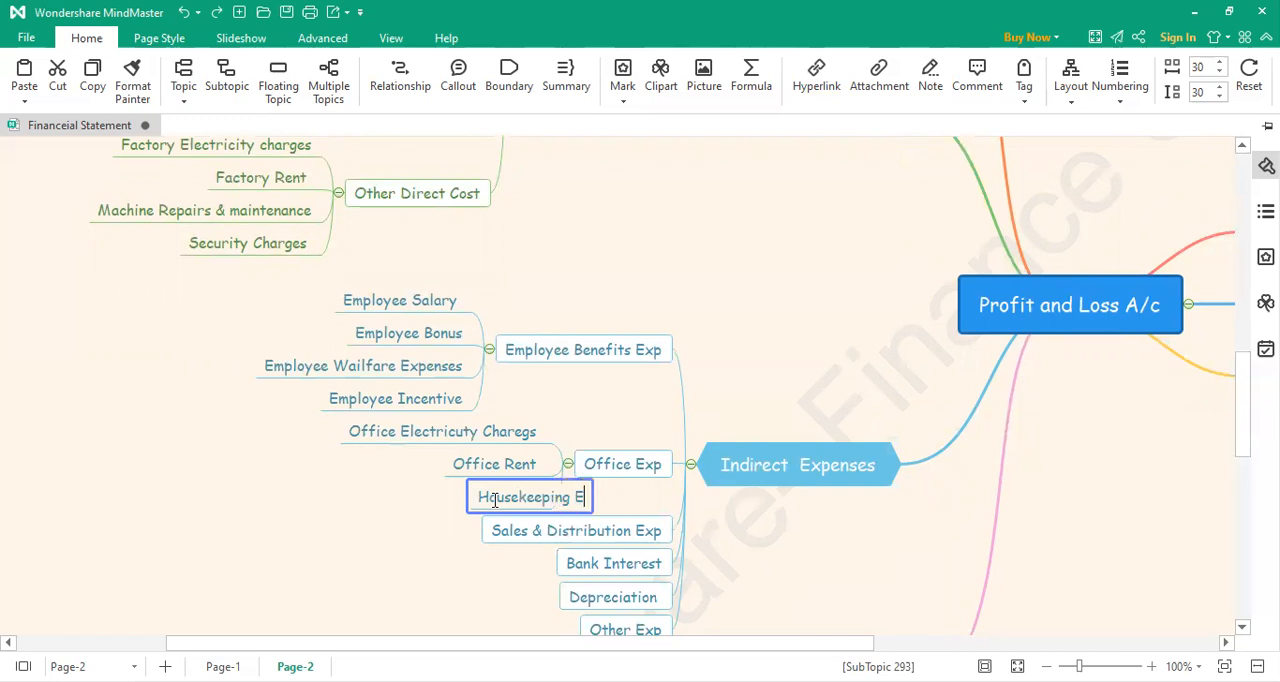
{"action": "key", "text": "BackSpace"}
{"action": "key", "text": "BackSpace"}
{"action": "key", "text": "BackSpace"}
{"action": "key", "text": "BackSpace"}
{"action": "key", "text": "BackSpace"}
{"action": "type", "text": "xpenses"}
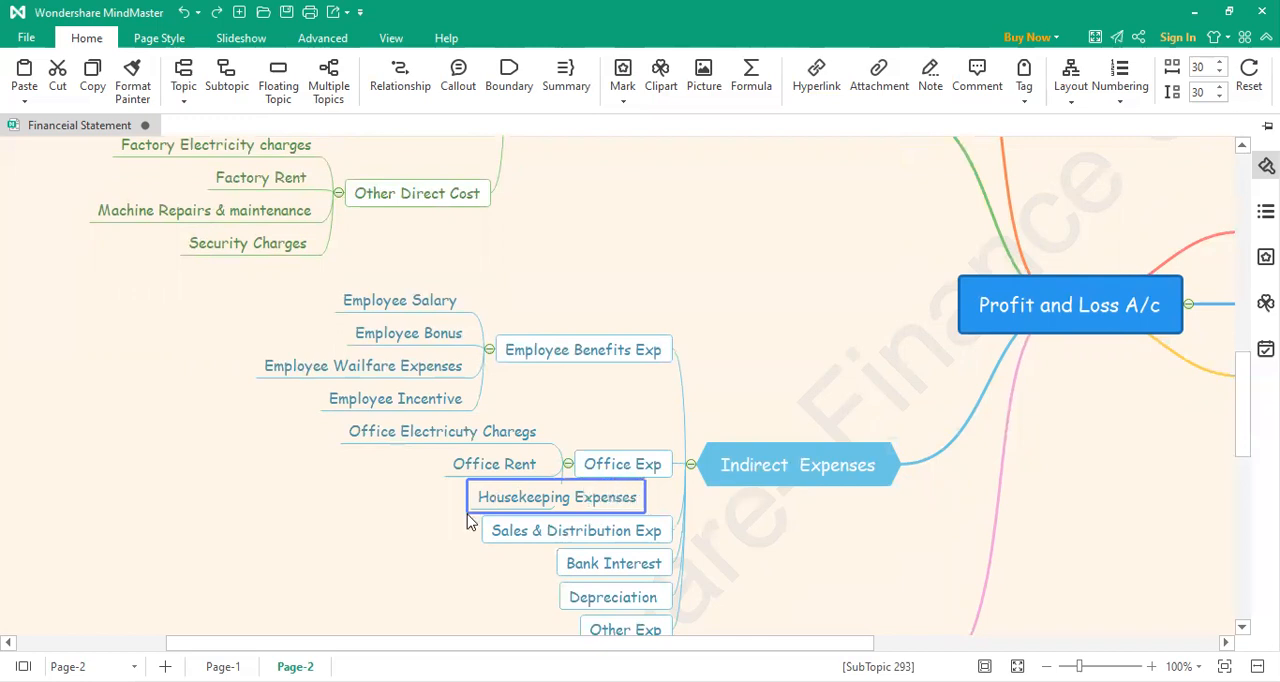
{"action": "left_click", "coordinate": [388, 557]}
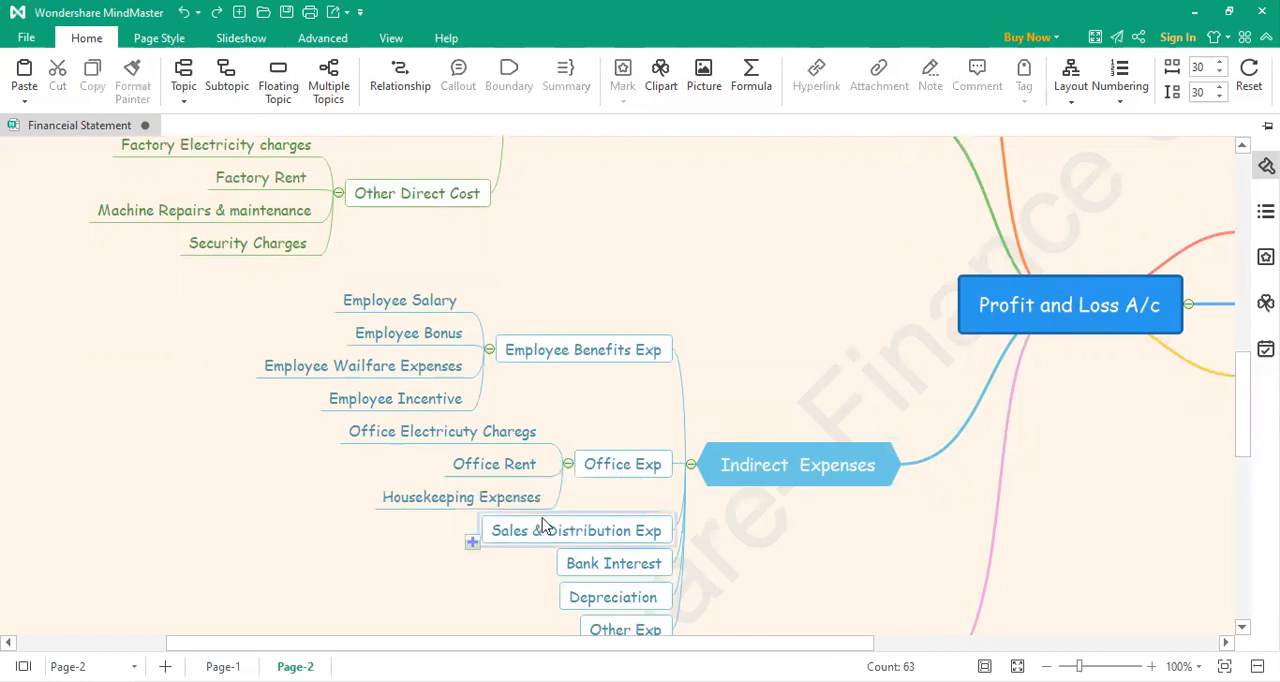
Step: Add a fourth subtopic under Office Exp, labelled "Office R/M"
{"action": "left_click", "coordinate": [568, 480]}
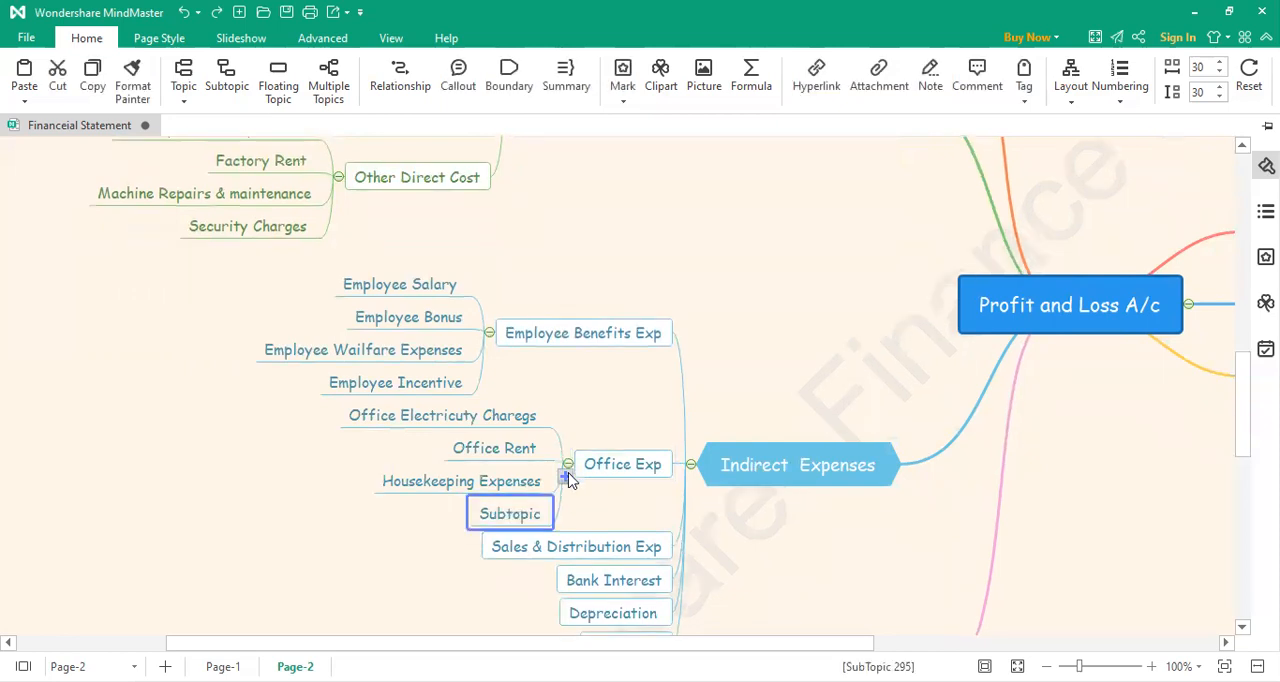
{"action": "double_click", "coordinate": [512, 515]}
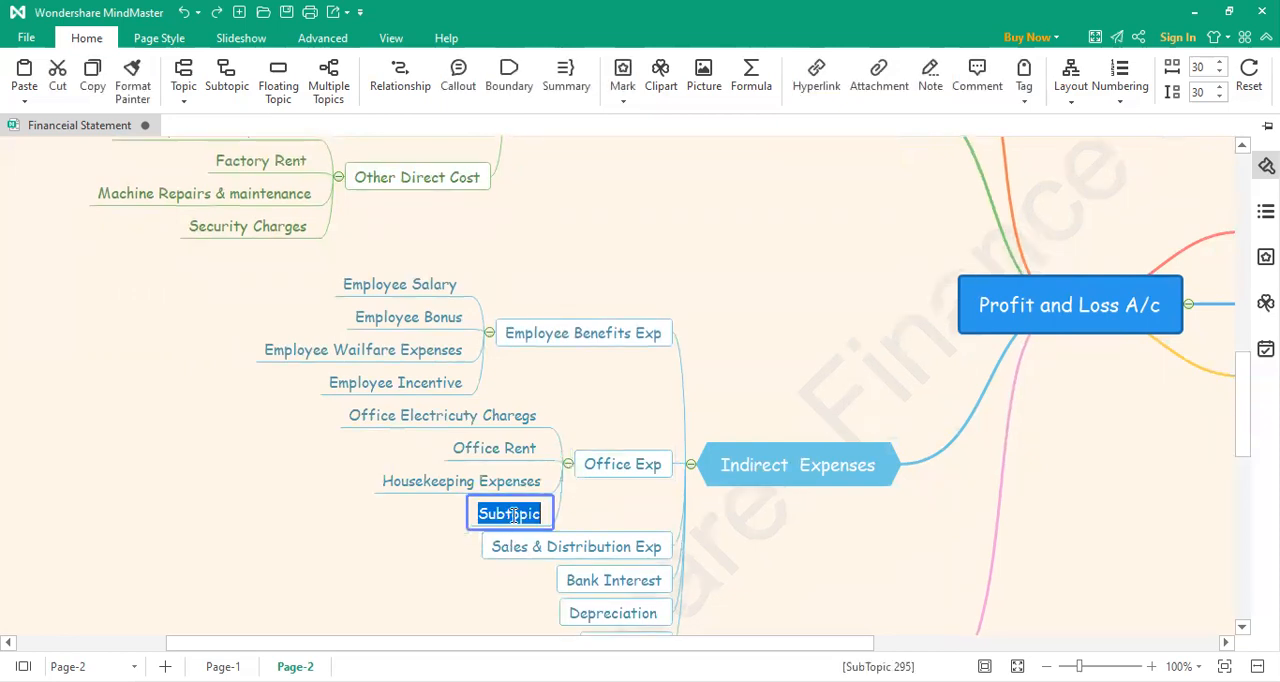
{"action": "type", "text": "R/M"}
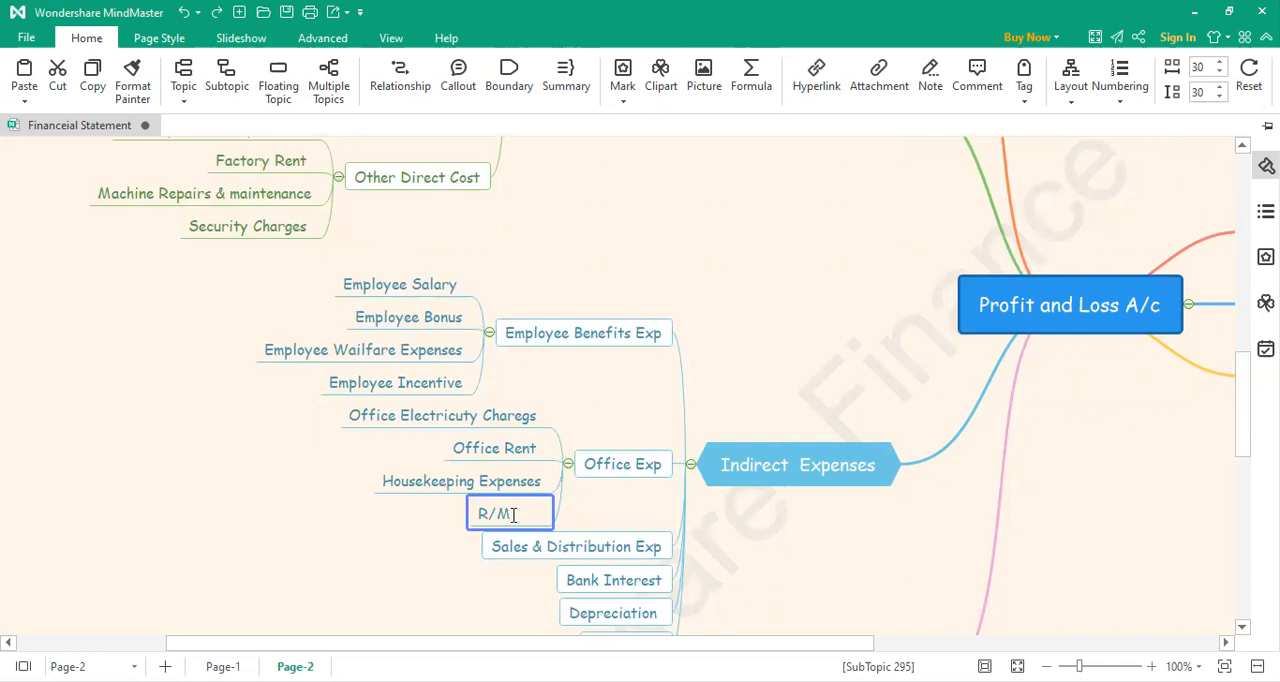
{"action": "key", "text": "Left"}
{"action": "type", "text": "Ofi"}
{"action": "key", "text": "BackSpace"}
{"action": "type", "text": "fice"}
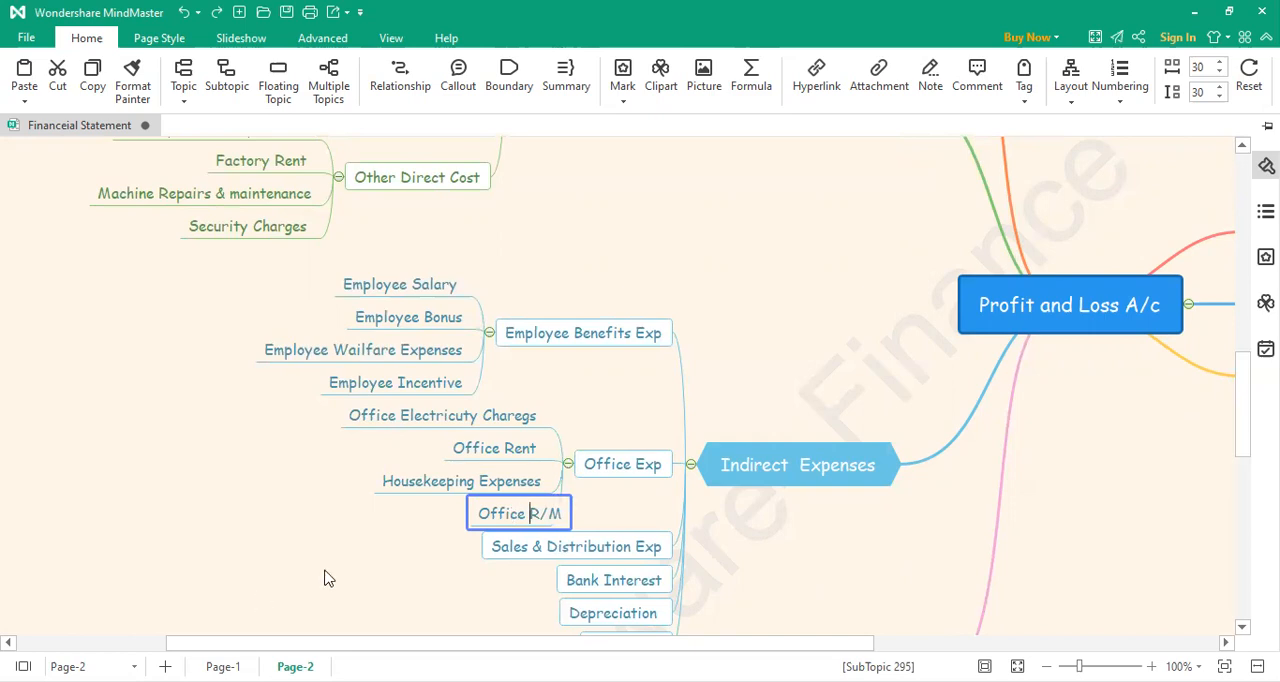
{"action": "left_click", "coordinate": [400, 560]}
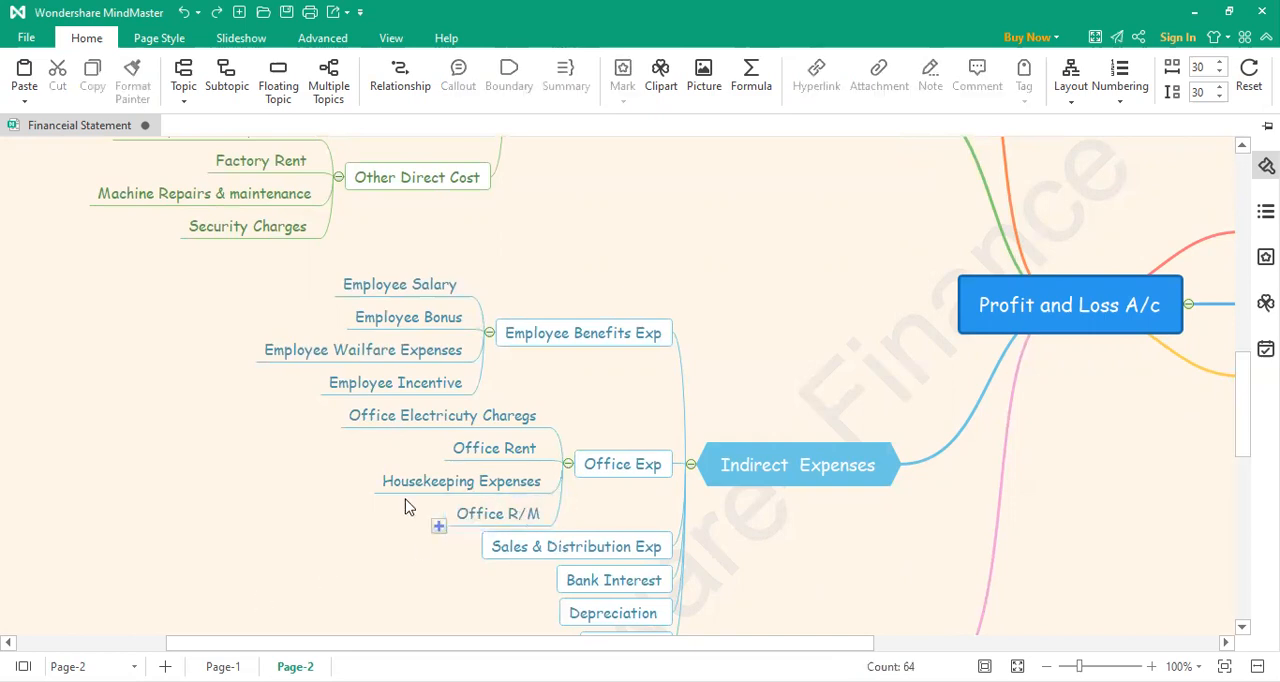
Step: Add a fifth subtopic under Office Exp, labelled "Telephone/ Mobile Expenses"
{"action": "left_click", "coordinate": [563, 482]}
{"action": "double_click", "coordinate": [533, 531]}
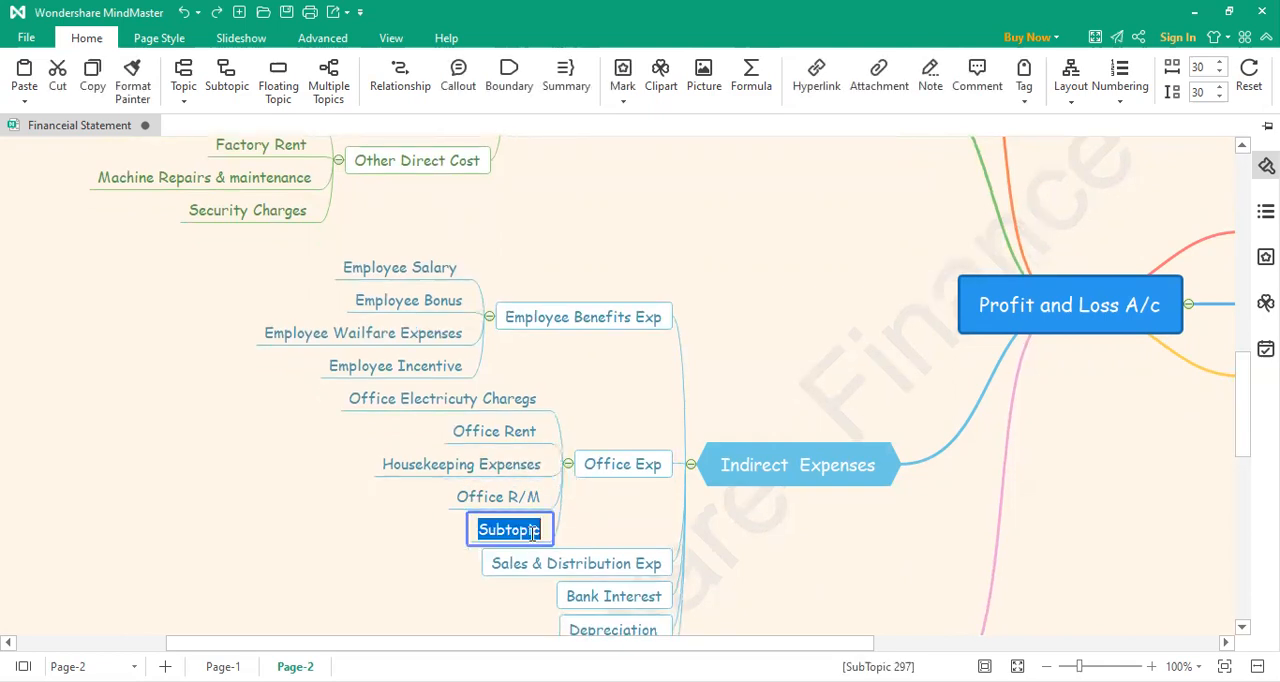
{"action": "type", "text": "Te"}
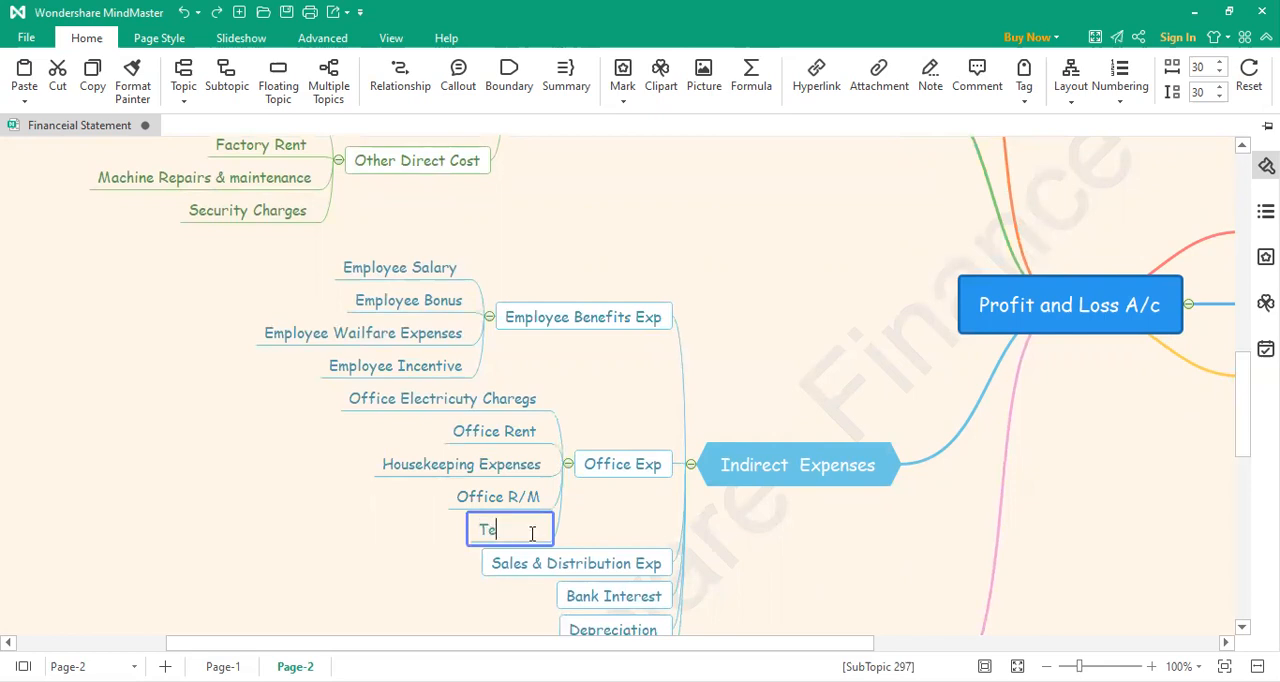
{"action": "type", "text": "lephone Expenses"}
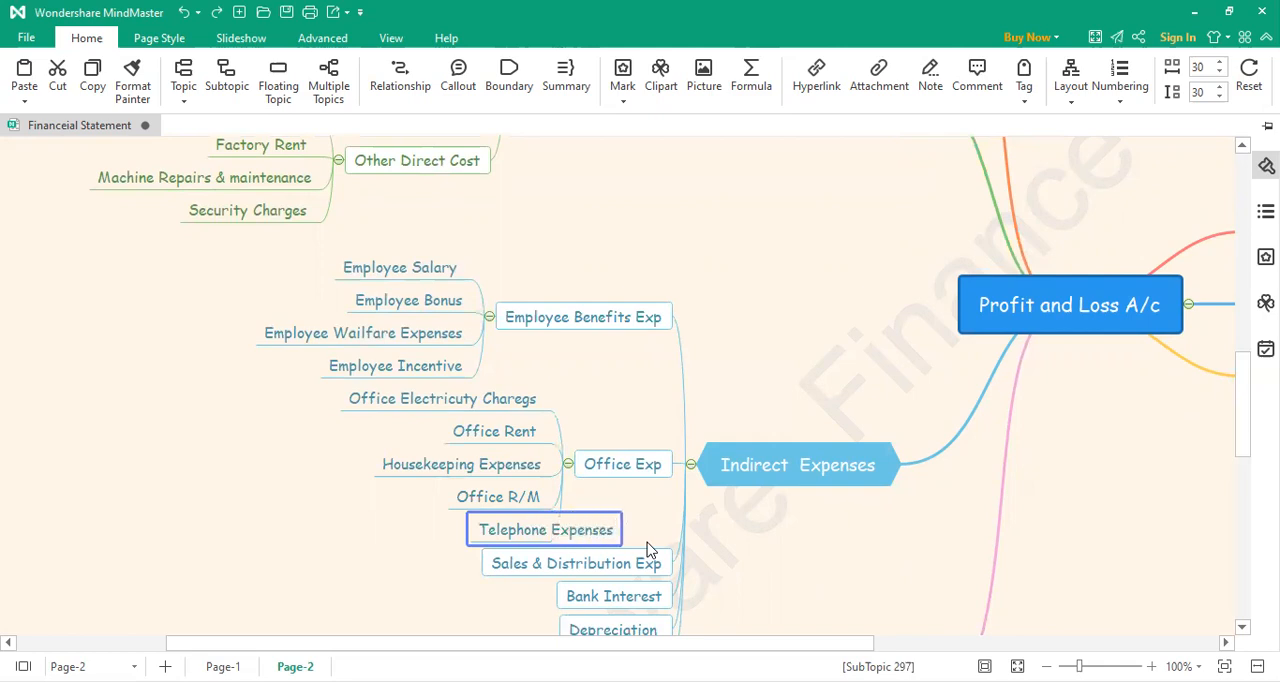
{"action": "type", "text": "/ Mobile"}
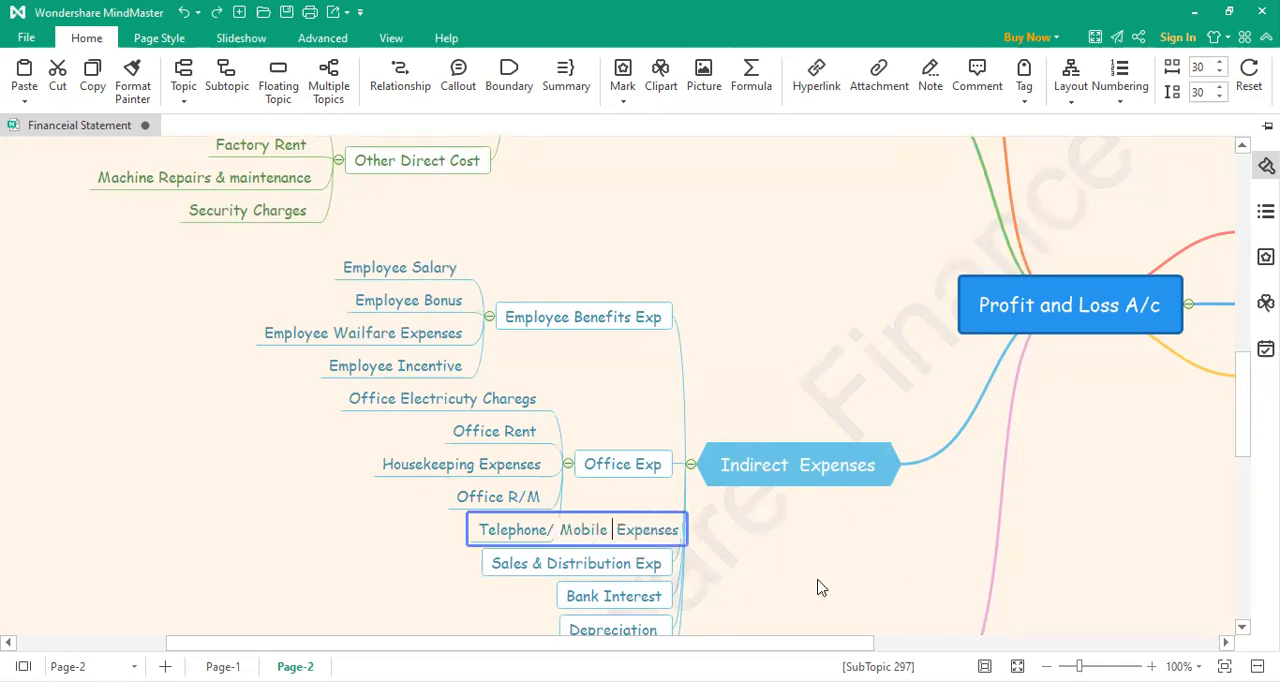
{"action": "left_click", "coordinate": [818, 588]}
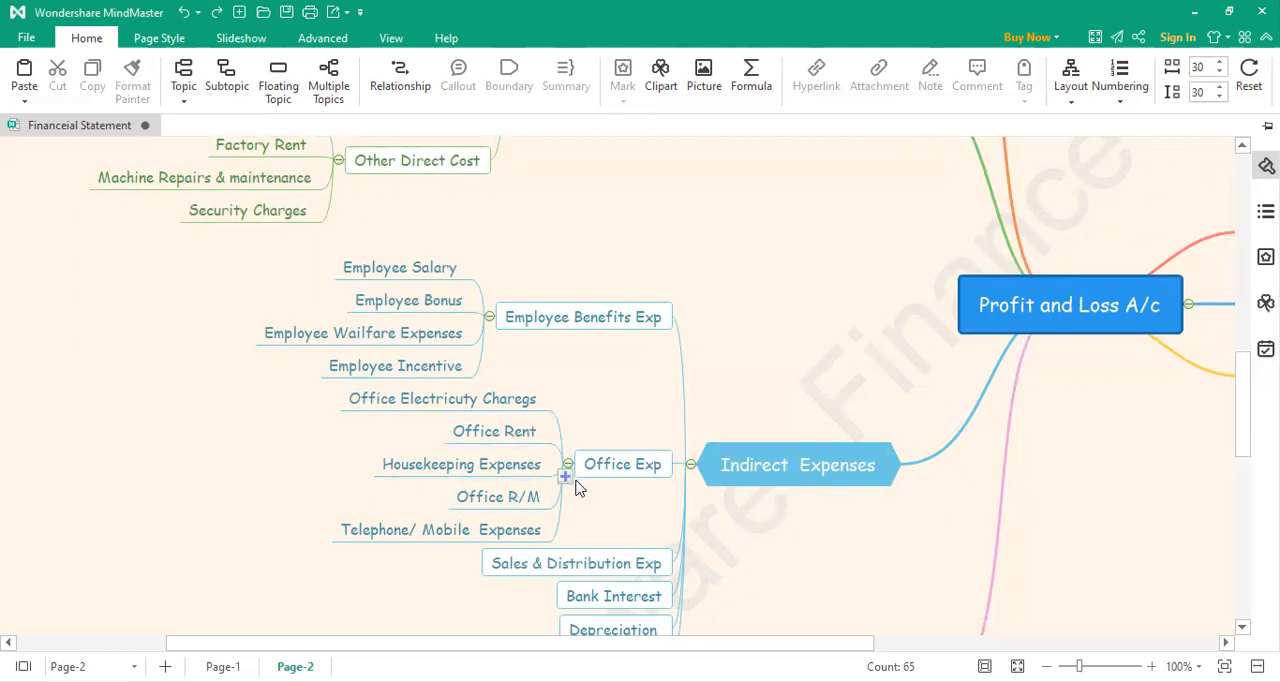
Step: Add a first subtopic under Sales & Distribution Exp, labelled "Adrvertiesment Expenses"
{"action": "scroll", "coordinate": [576, 487], "scroll_direction": "down", "scroll_amount": 1}
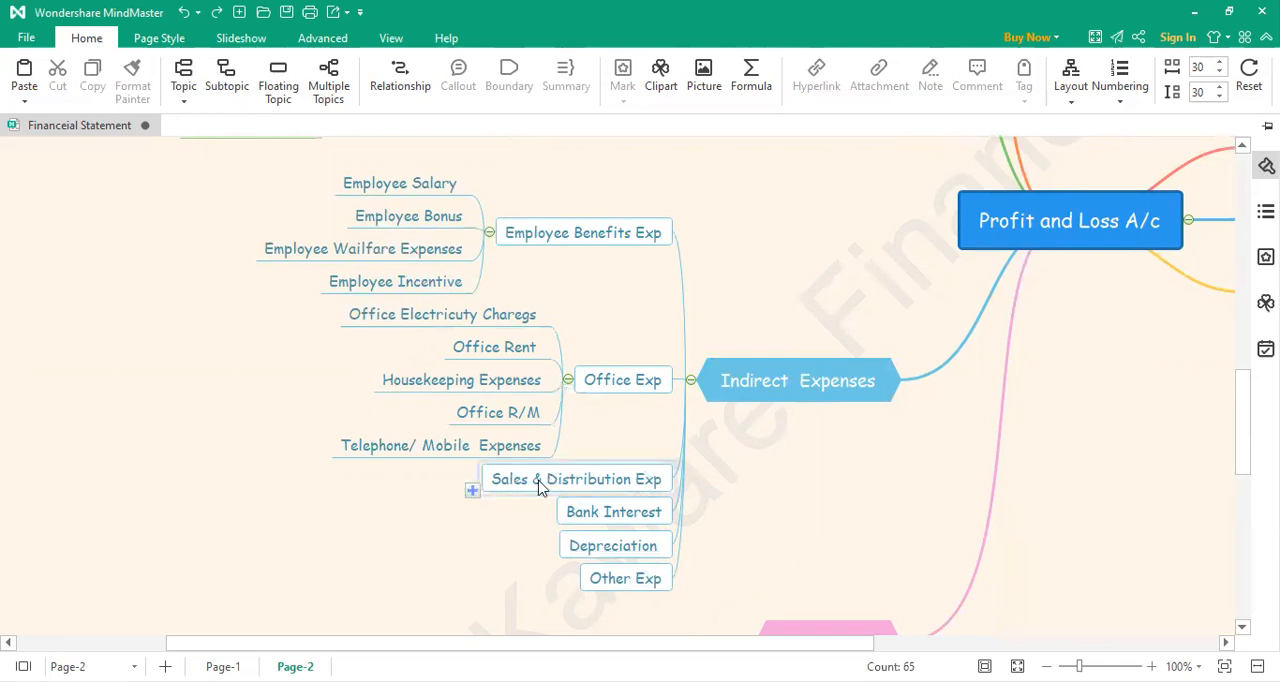
{"action": "left_click", "coordinate": [472, 492]}
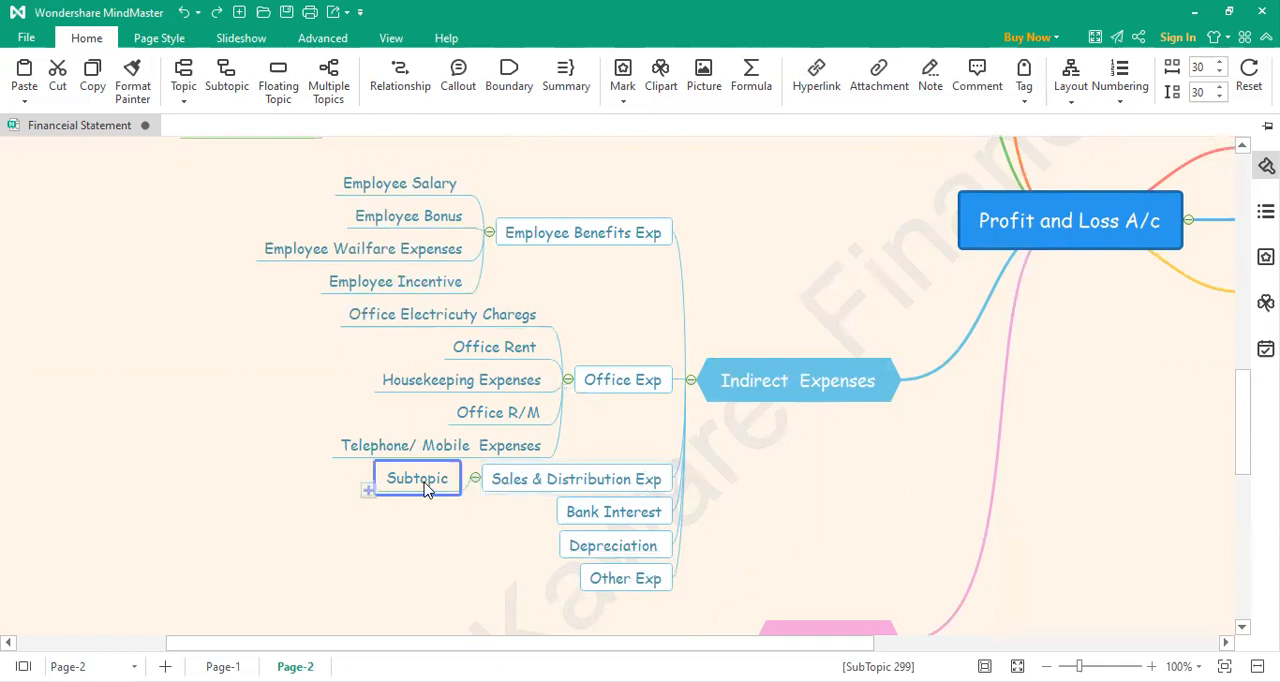
{"action": "double_click", "coordinate": [428, 484]}
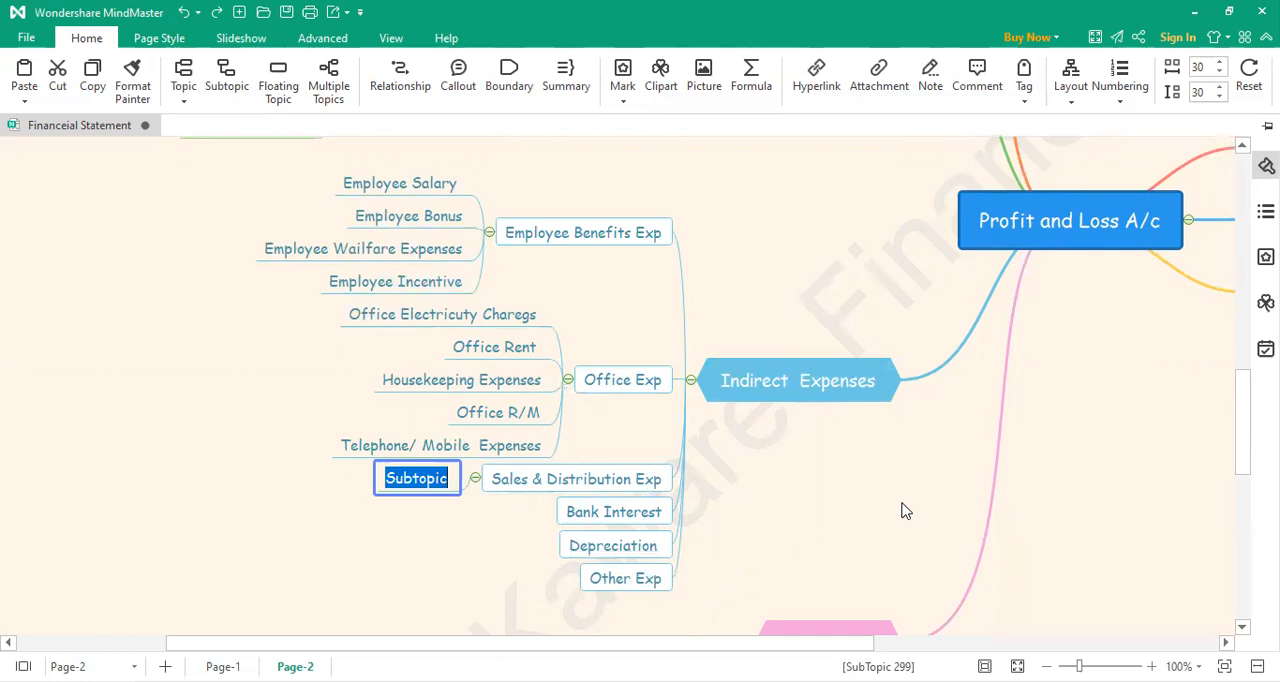
{"action": "type", "text": "A"}
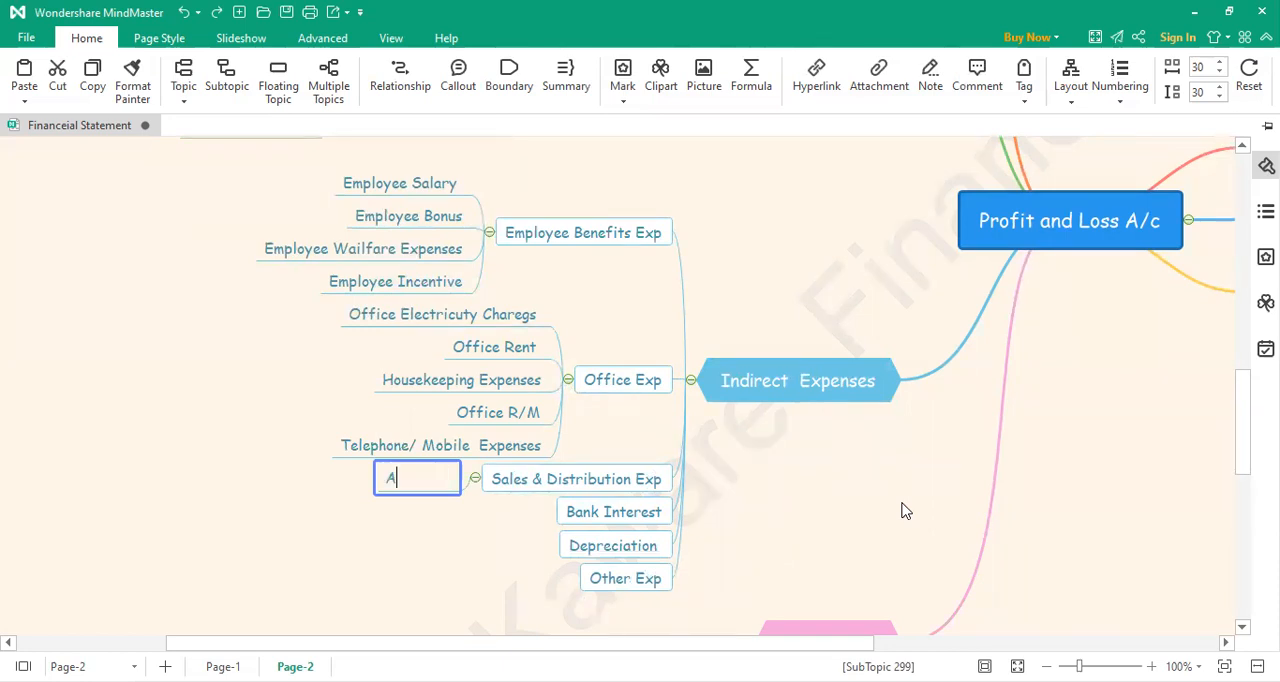
{"action": "type", "text": "drvertiesment Expenses"}
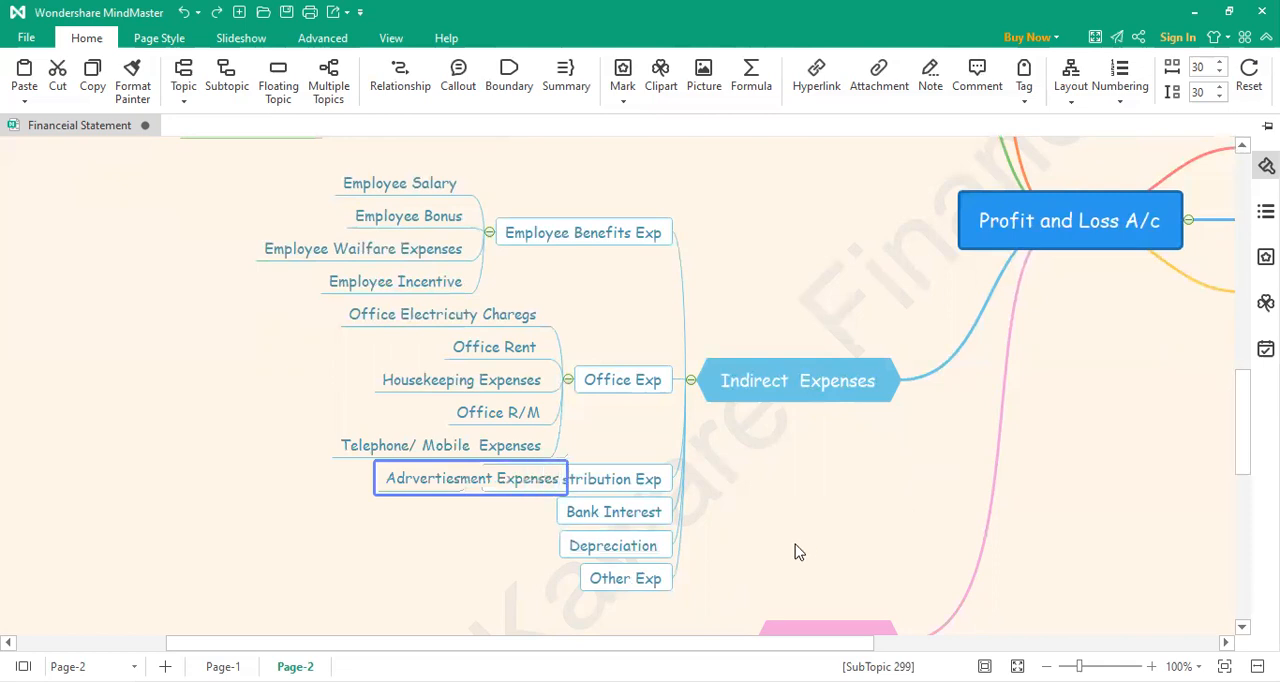
{"action": "left_click", "coordinate": [469, 560]}
Step: Add a second subtopic under Sales & Distribution Exp, labelled "Promotion Activity"
{"action": "left_click", "coordinate": [473, 492]}
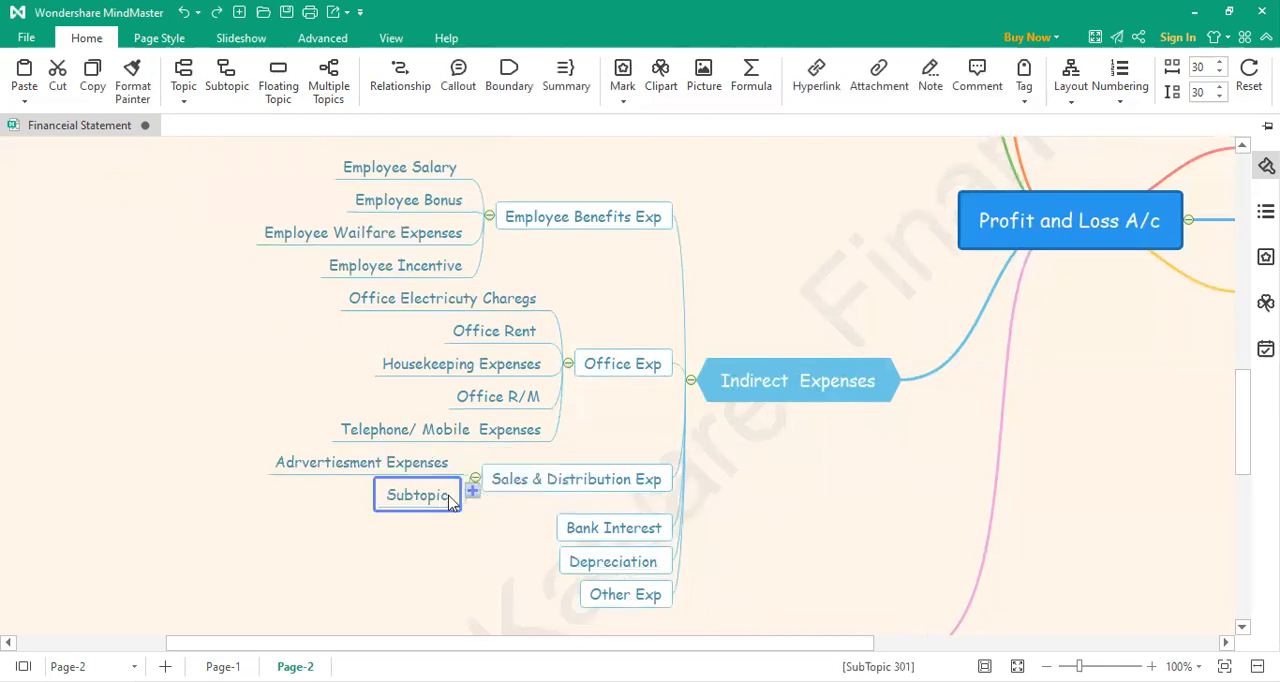
{"action": "double_click", "coordinate": [428, 494]}
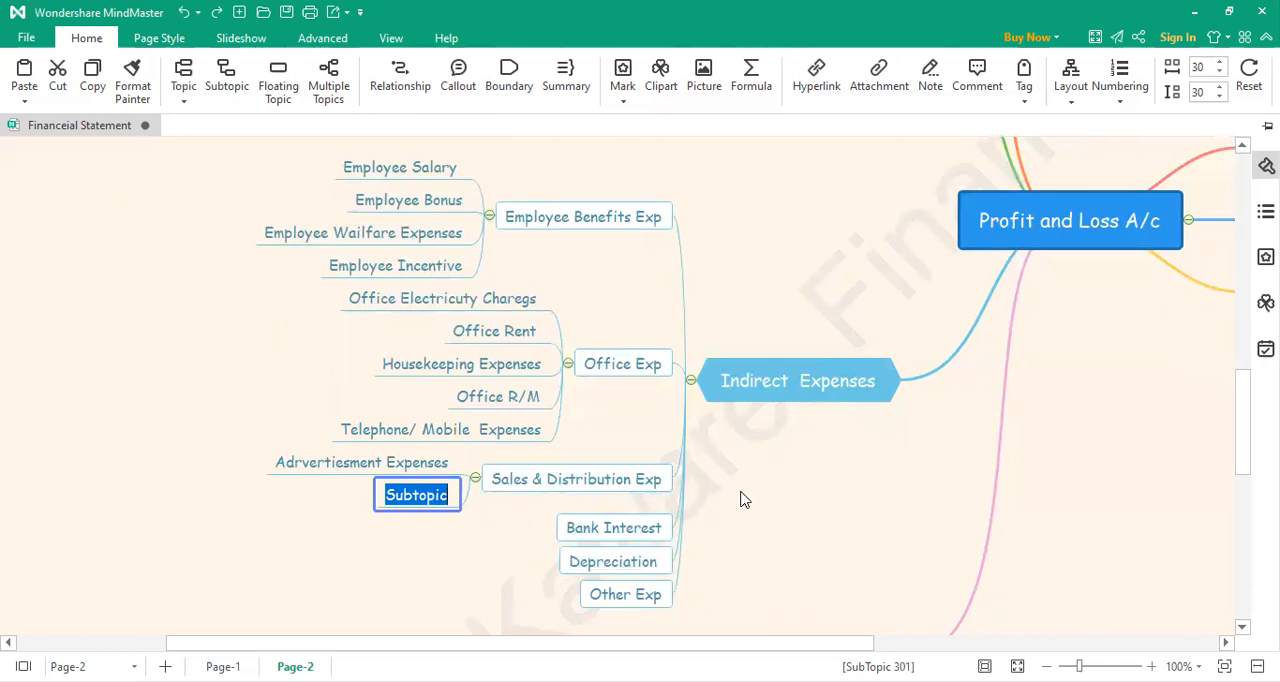
{"action": "type", "text": "Promio"}
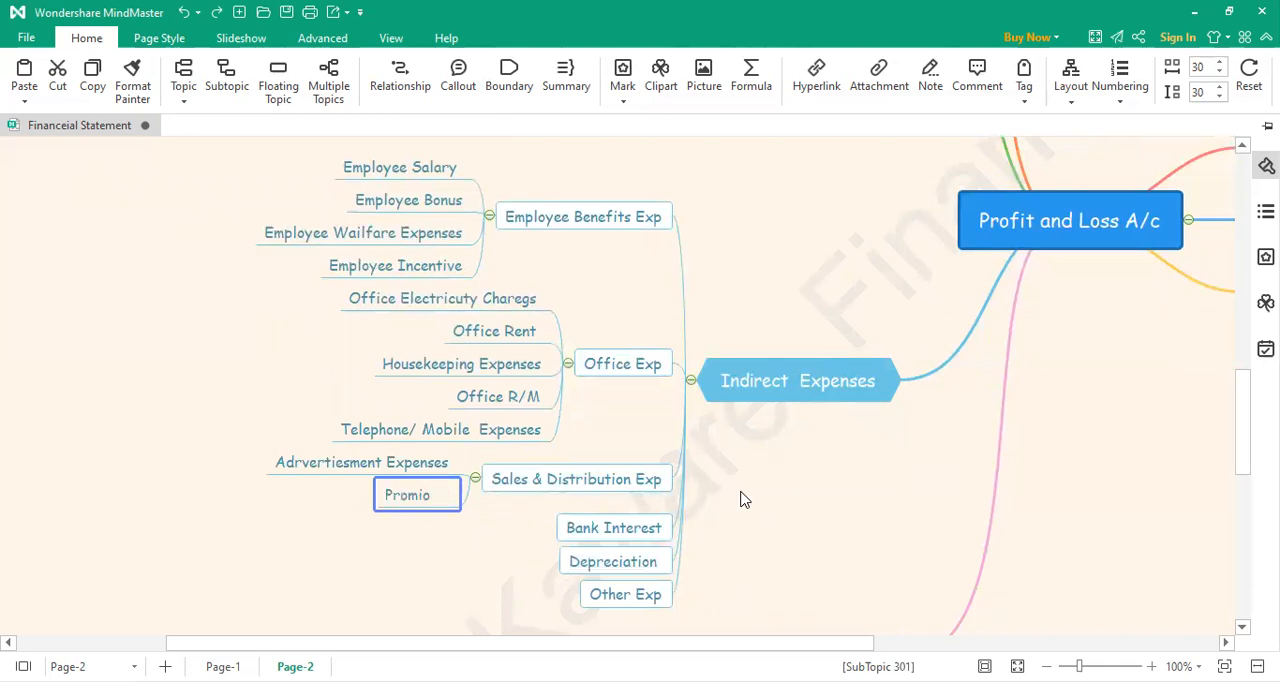
{"action": "key", "text": "BackSpace"}
{"action": "key", "text": "BackSpace"}
{"action": "key", "text": "BackSpace"}
{"action": "type", "text": "motion Activity"}
{"action": "left_click", "coordinate": [440, 534]}
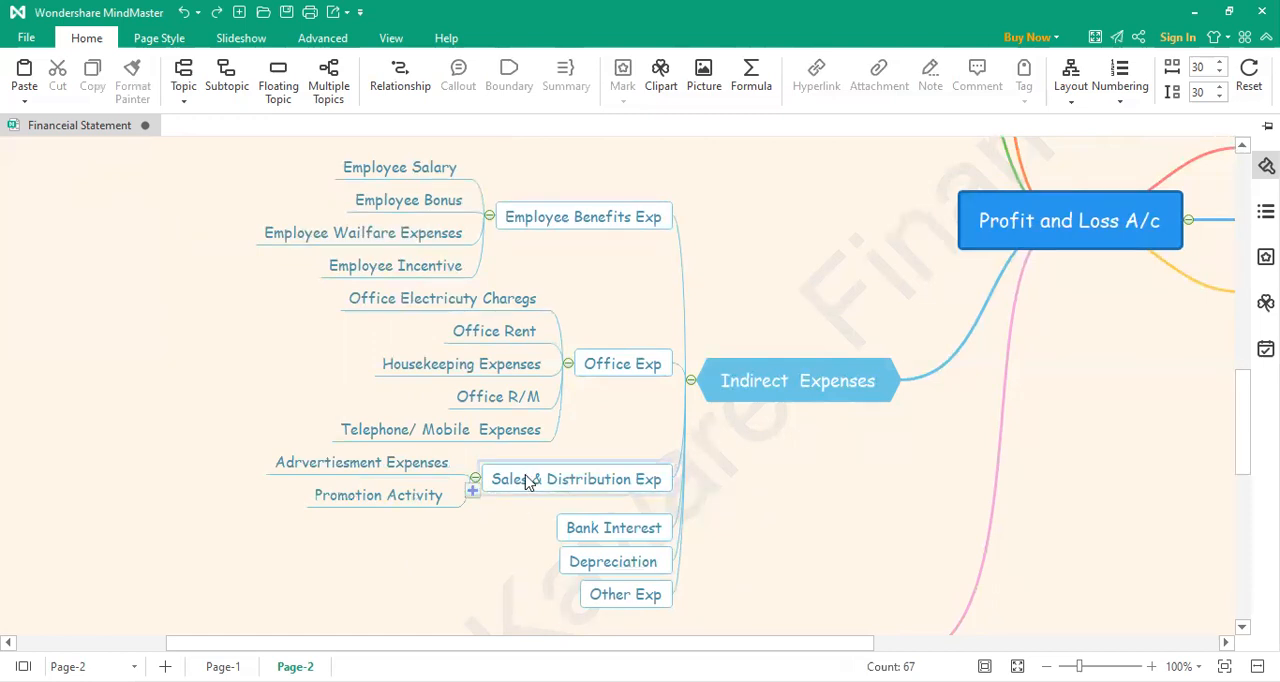
Step: Add a third subtopic under Sales & Distribution Exp, labelled "Sales Commission"
{"action": "left_click", "coordinate": [472, 492]}
{"action": "double_click", "coordinate": [447, 512]}
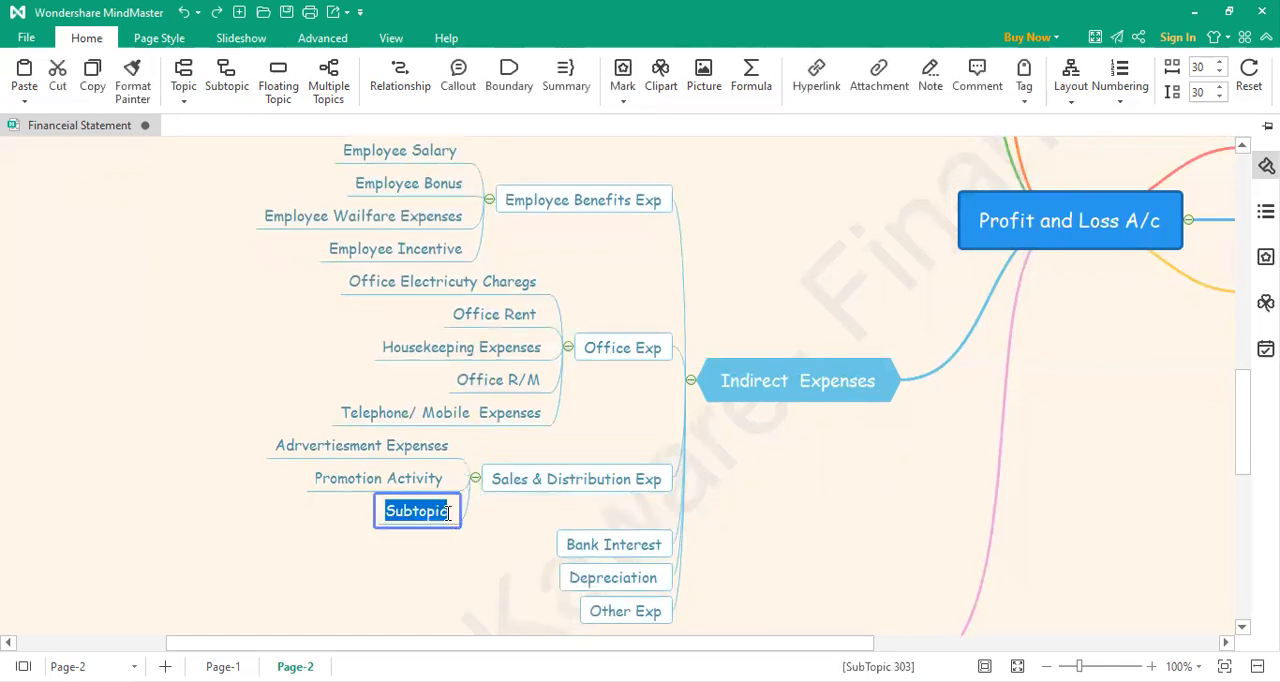
{"action": "type", "text": "Salary"}
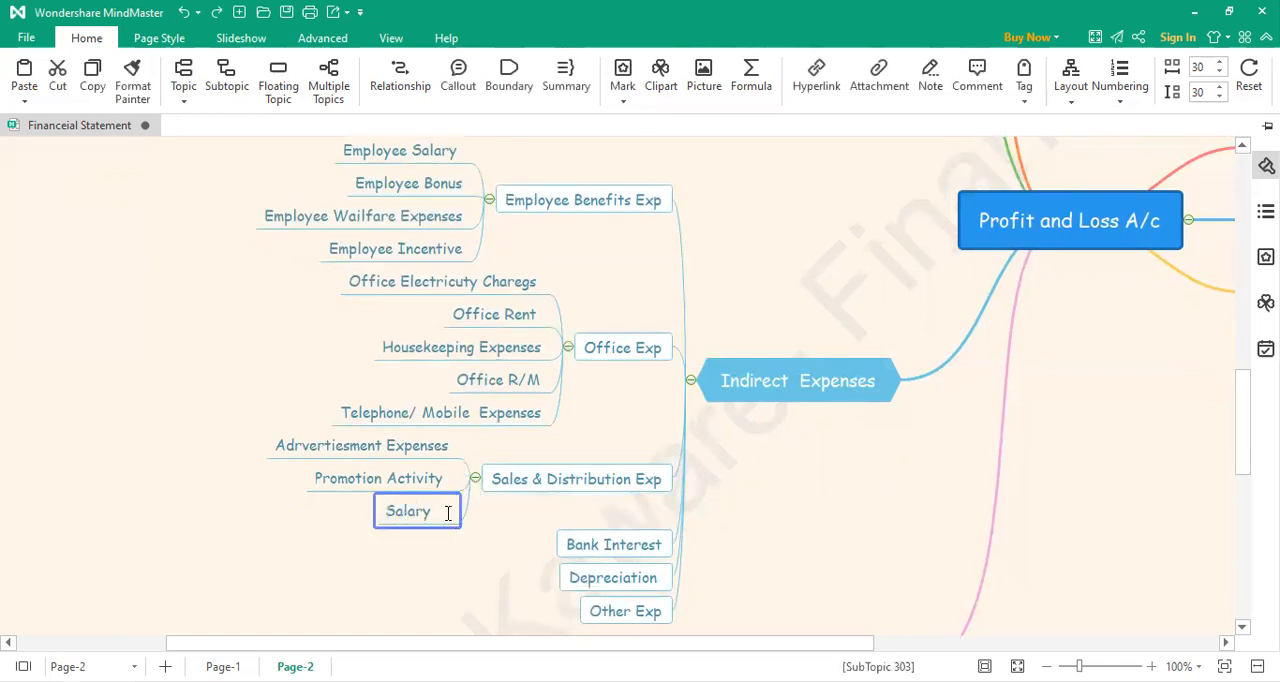
{"action": "key", "text": "BackSpace"}
{"action": "key", "text": "BackSpace"}
{"action": "key", "text": "BackSpace"}
{"action": "type", "text": "es Commis"}
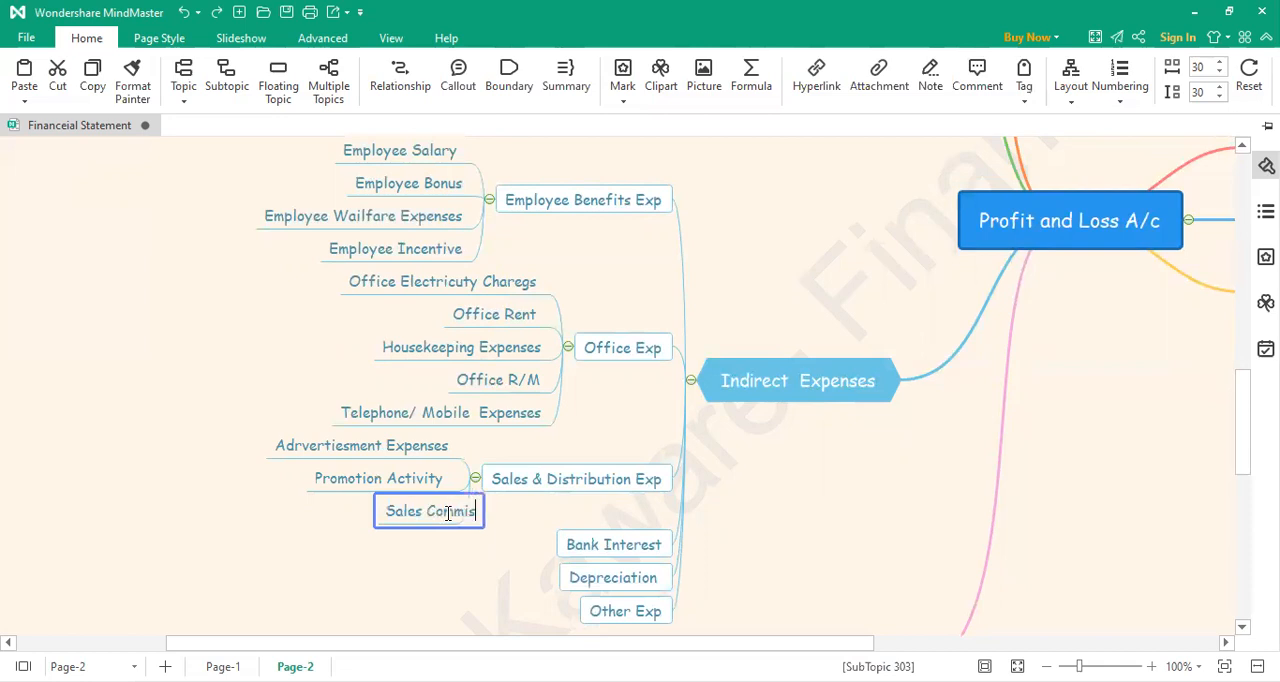
{"action": "type", "text": "sion"}
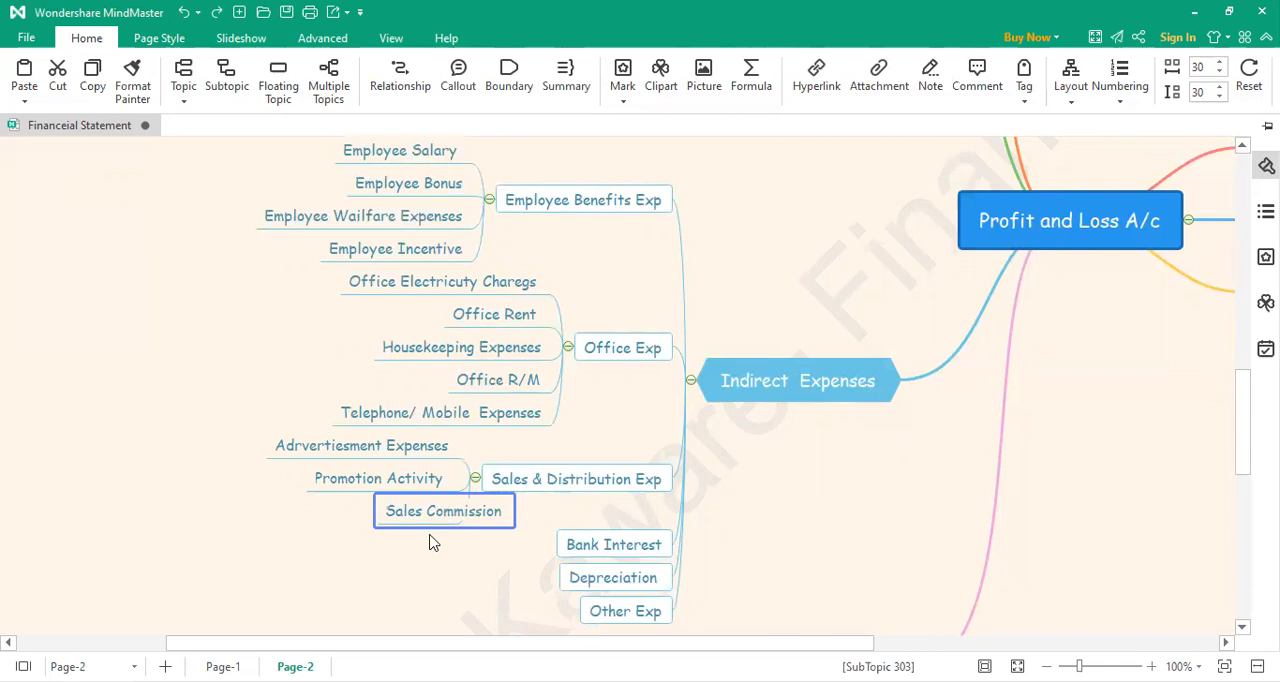
{"action": "left_click", "coordinate": [431, 557]}
Step: Add a fourth subtopic under Sales & Distribution Exp, labelled "Discount"
{"action": "left_click", "coordinate": [476, 484]}
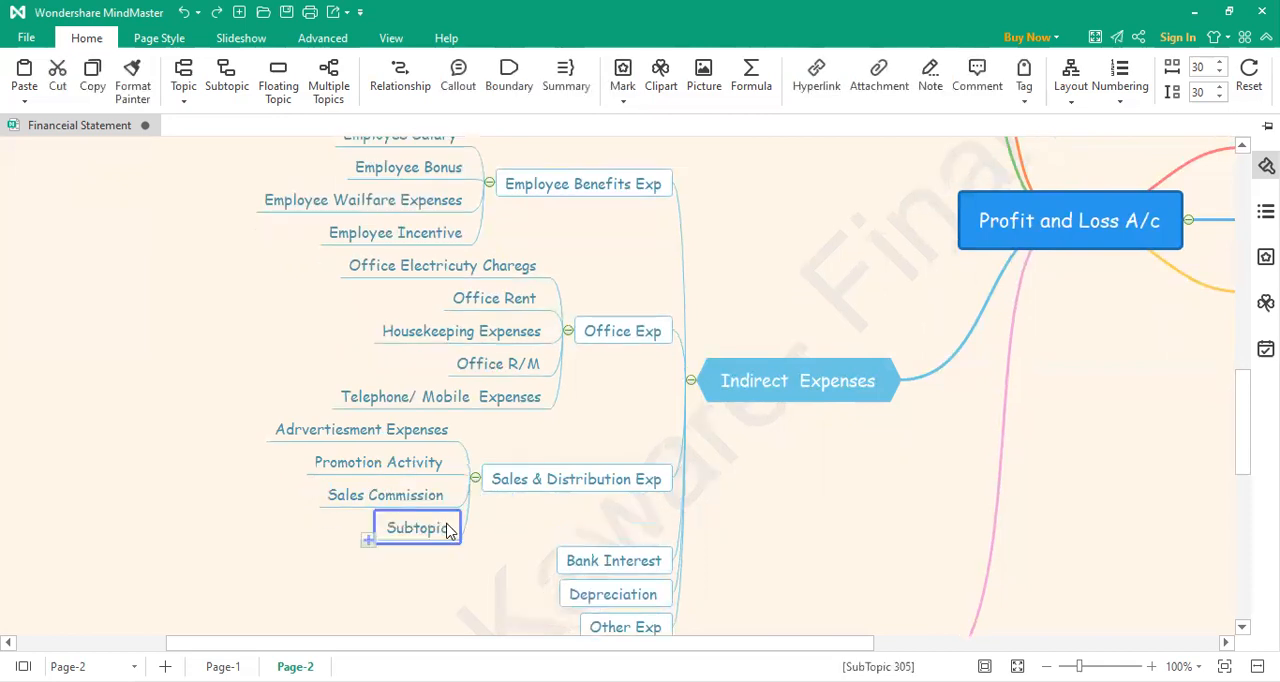
{"action": "double_click", "coordinate": [449, 531]}
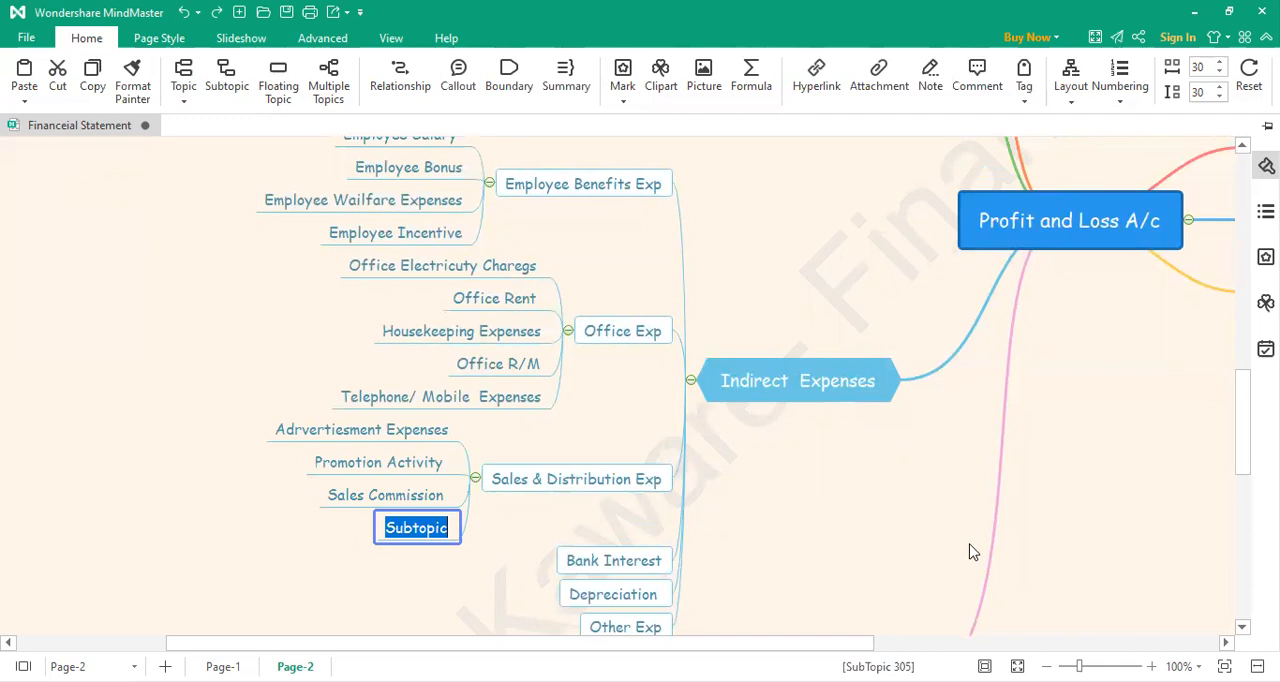
{"action": "type", "text": "Discou"}
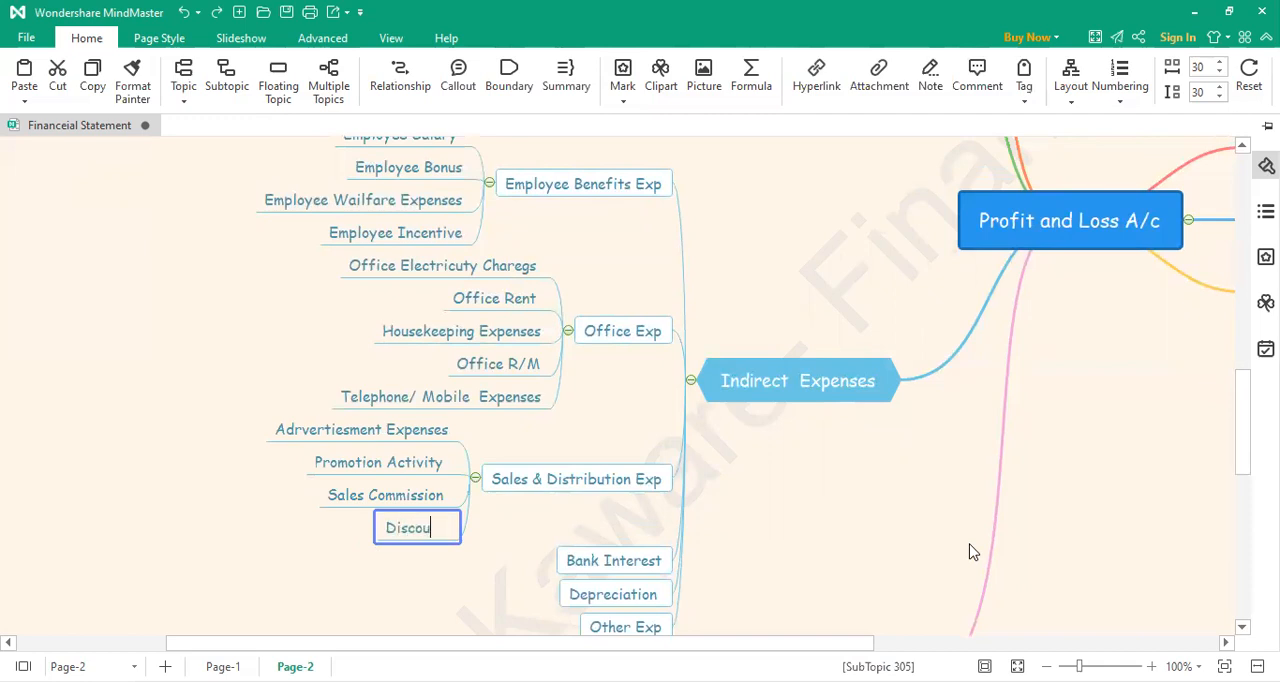
{"action": "type", "text": "nting"}
{"action": "key", "text": "BackSpace"}
{"action": "key", "text": "BackSpace"}
{"action": "key", "text": "BackSpace"}
{"action": "left_click", "coordinate": [532, 548]}
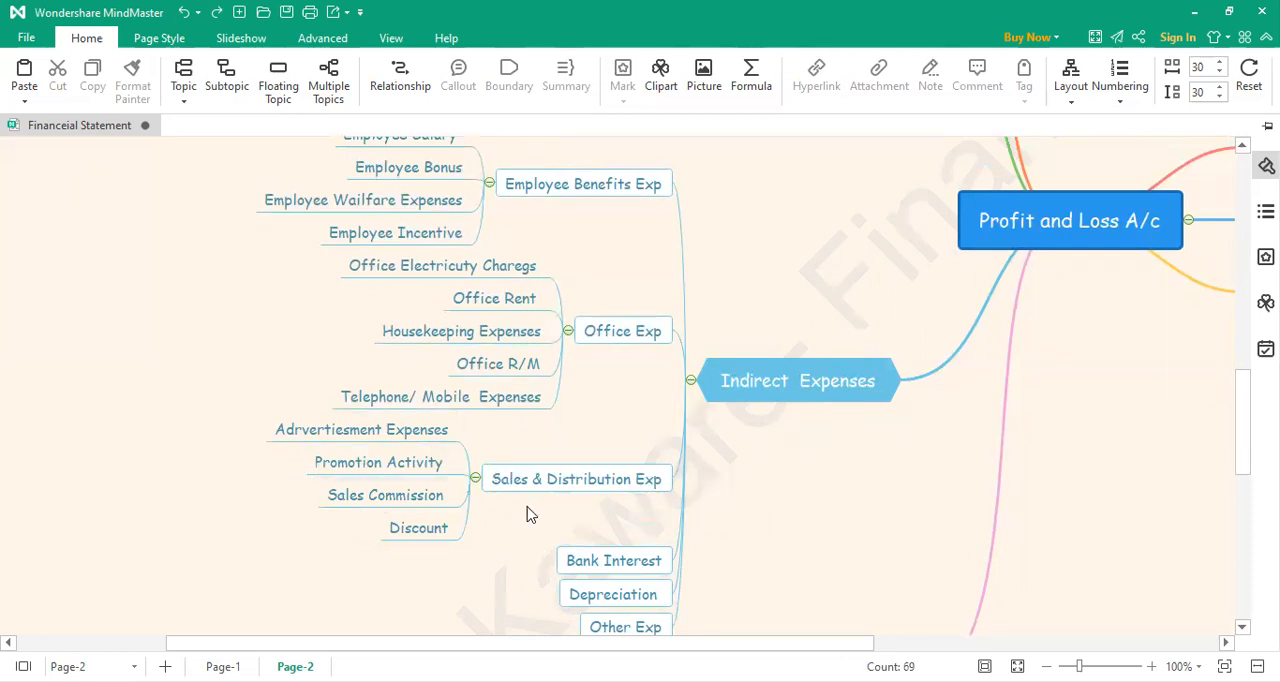
Step: Rename the Bank Interest topic under Indirect Expenses as "Finance Cost"
{"action": "scroll", "coordinate": [530, 514], "scroll_direction": "down", "scroll_amount": 2}
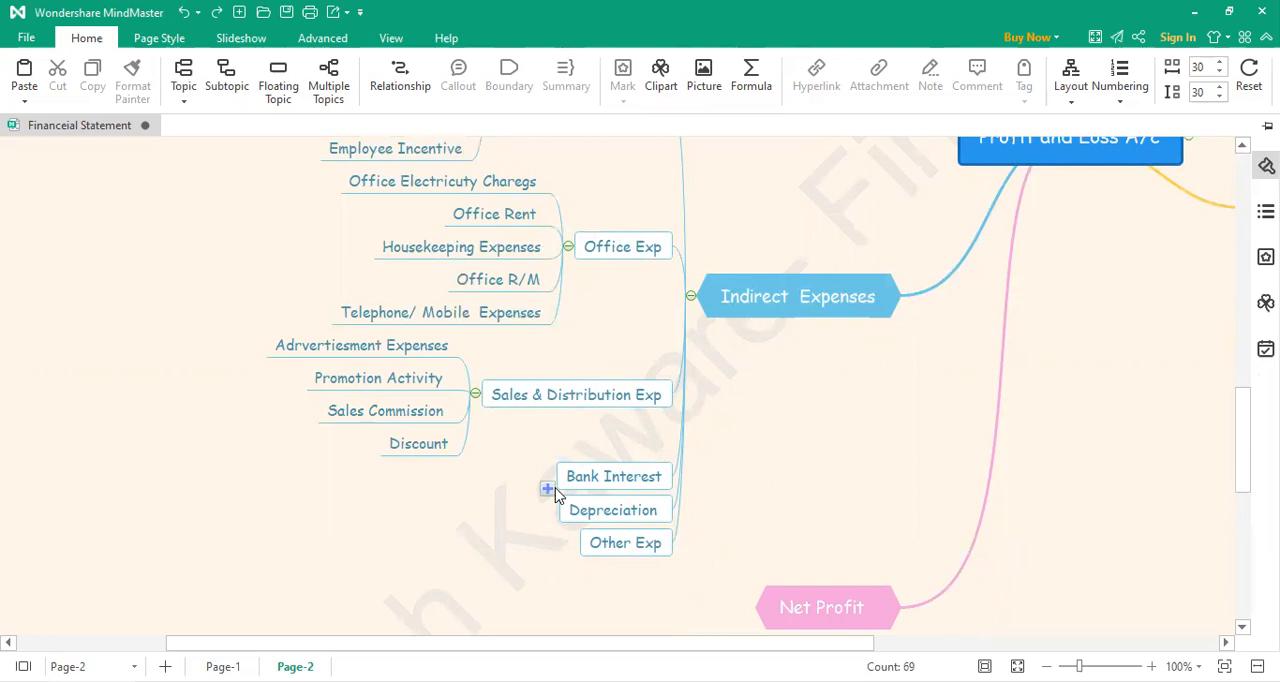
{"action": "double_click", "coordinate": [620, 477]}
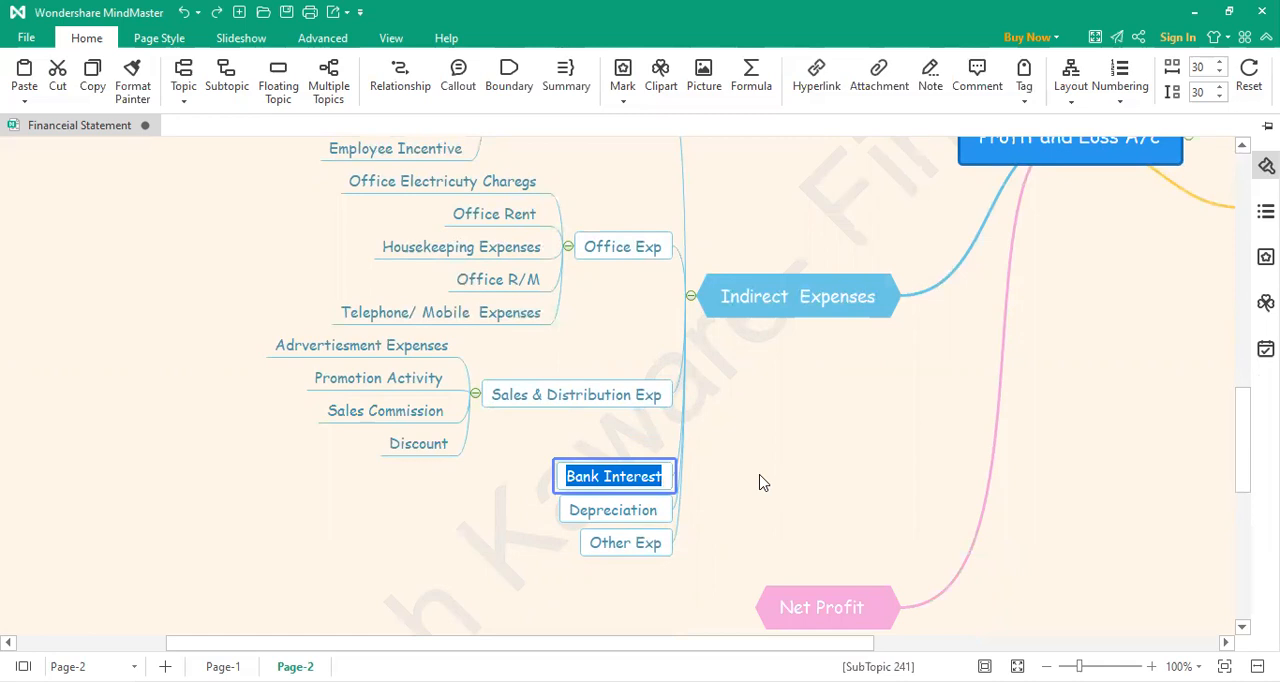
{"action": "type", "text": "Fina"}
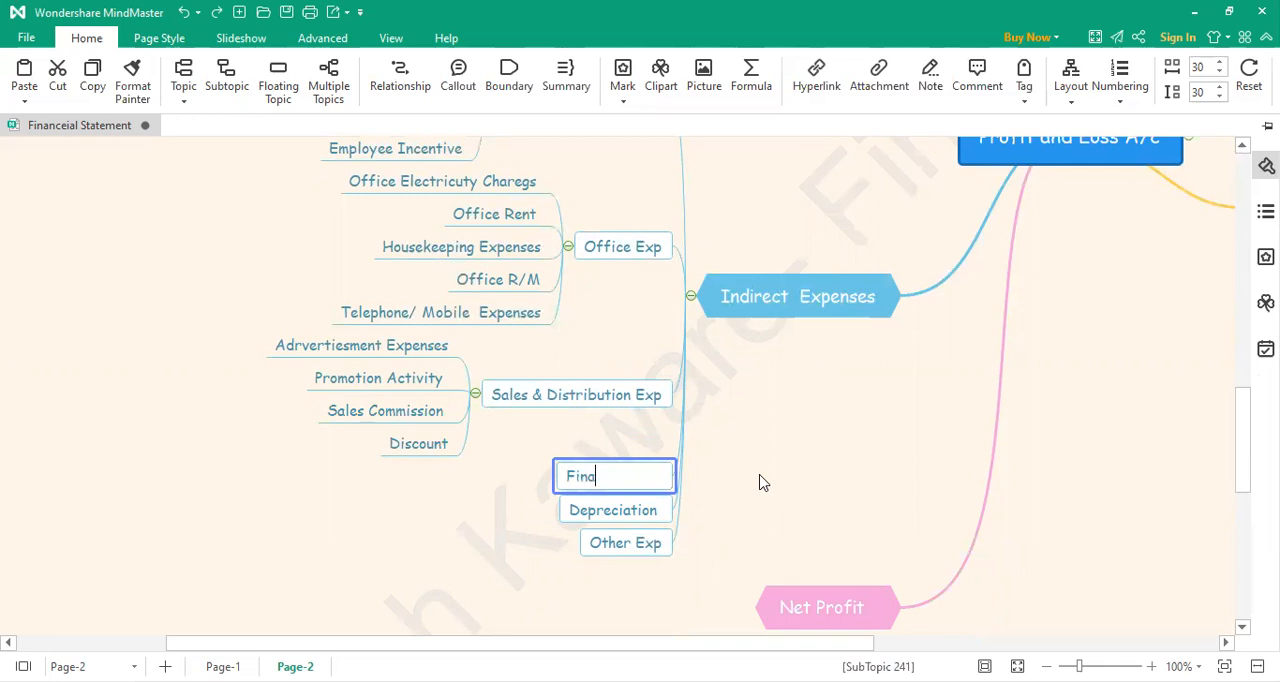
{"action": "type", "text": "nce Cost"}
{"action": "left_click", "coordinate": [727, 486]}
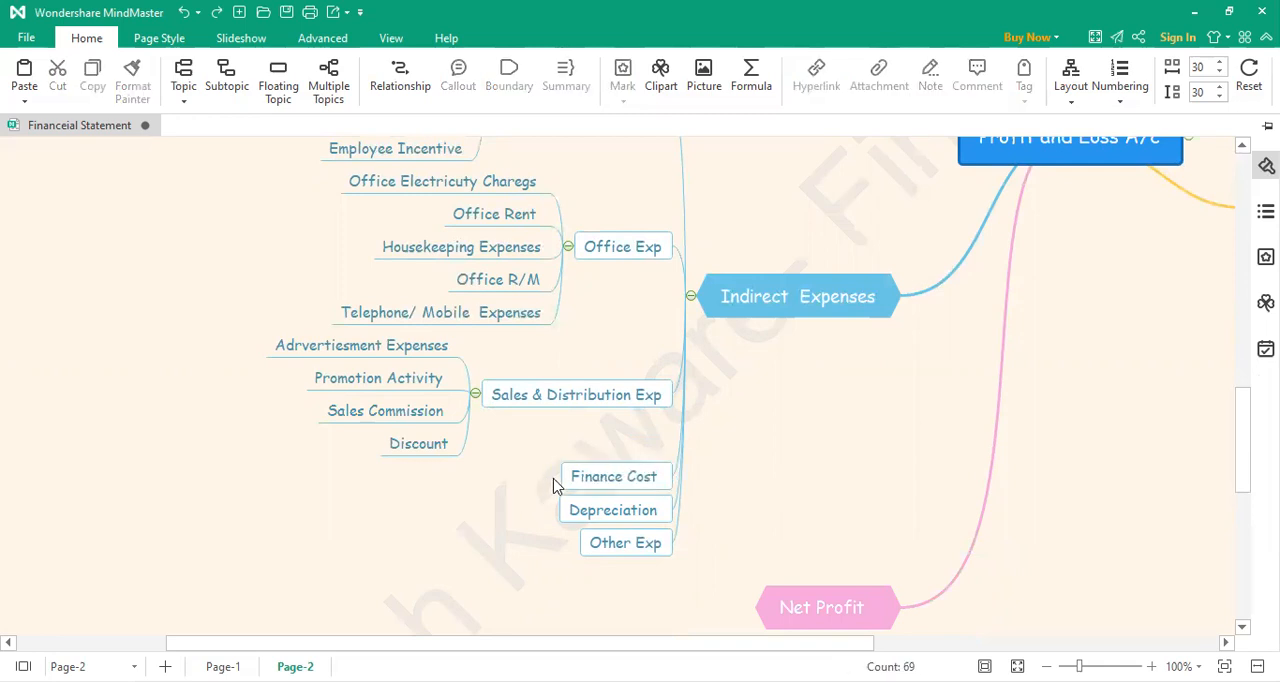
Step: Add a first subtopic under Finance Cost, labelled "Bank Charges"
{"action": "left_click", "coordinate": [551, 489]}
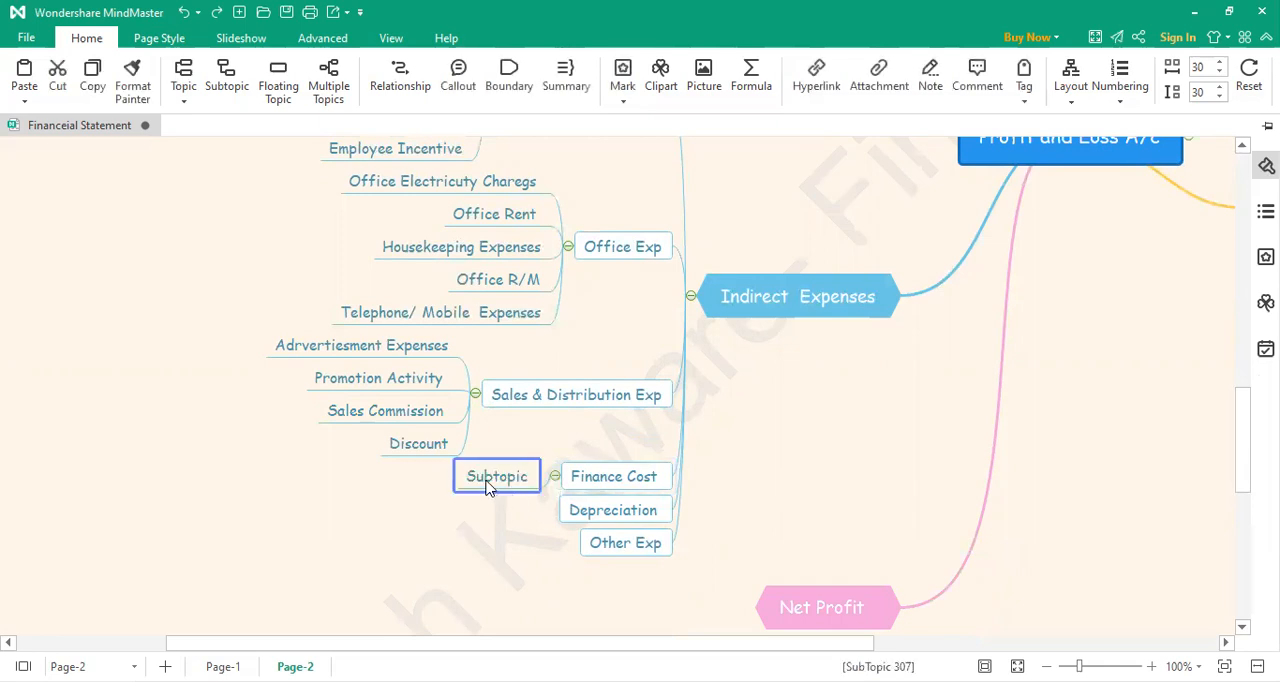
{"action": "double_click", "coordinate": [490, 478]}
{"action": "type", "text": "Banki"}
{"action": "key", "text": "BackSpace"}
{"action": "key", "text": "BackSpace"}
{"action": "type", "text": "k Charges"}
{"action": "left_click", "coordinate": [528, 537]}
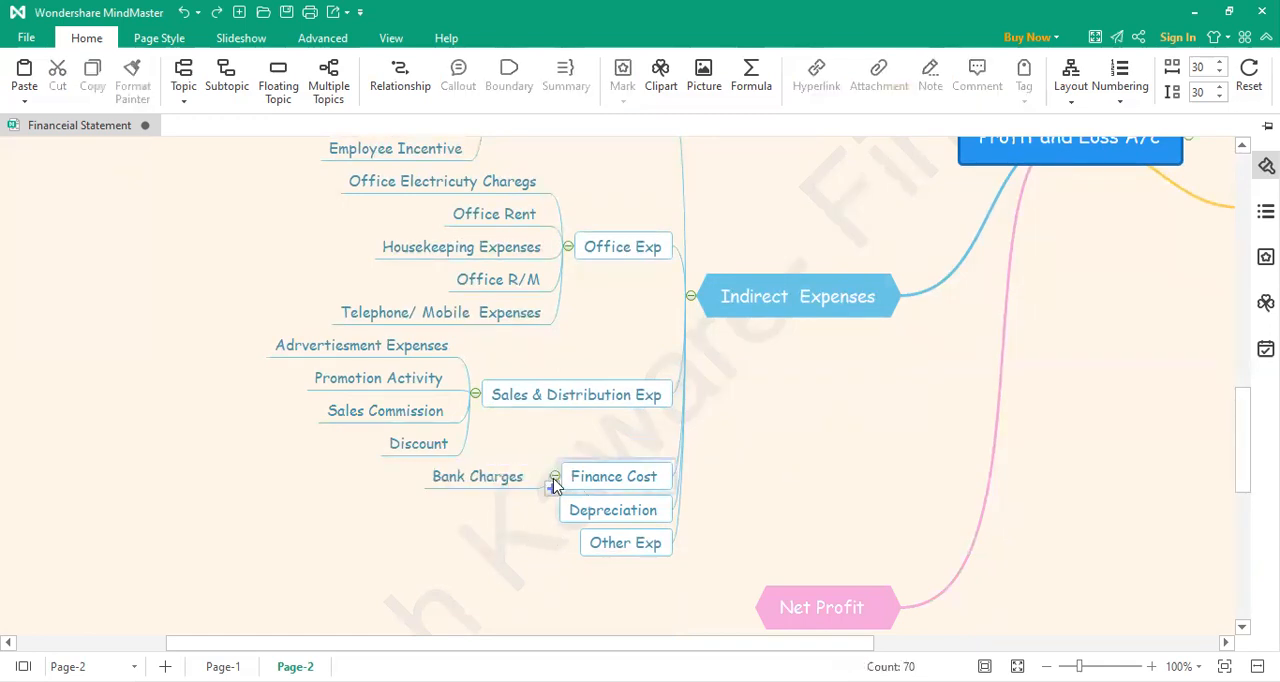
Step: Add a second subtopic under Finance Cost, labelled "Interest on Loan"
{"action": "left_click", "coordinate": [553, 489]}
{"action": "double_click", "coordinate": [501, 497]}
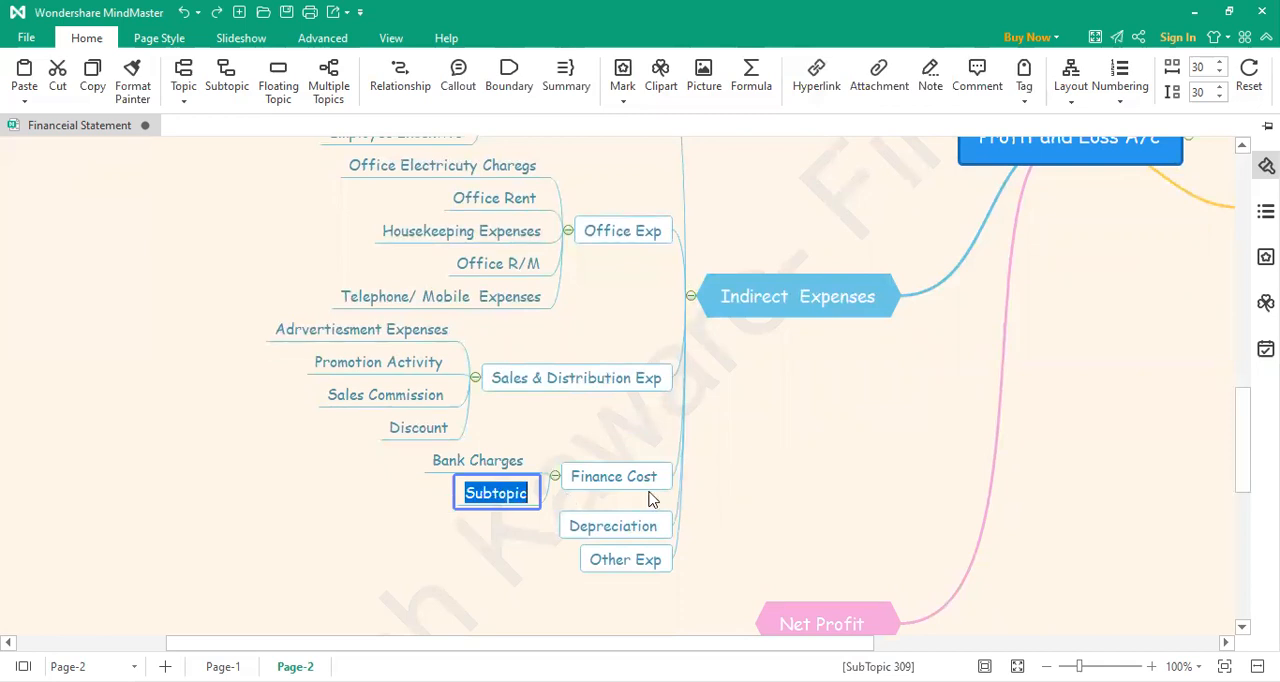
{"action": "type", "text": "Interest"}
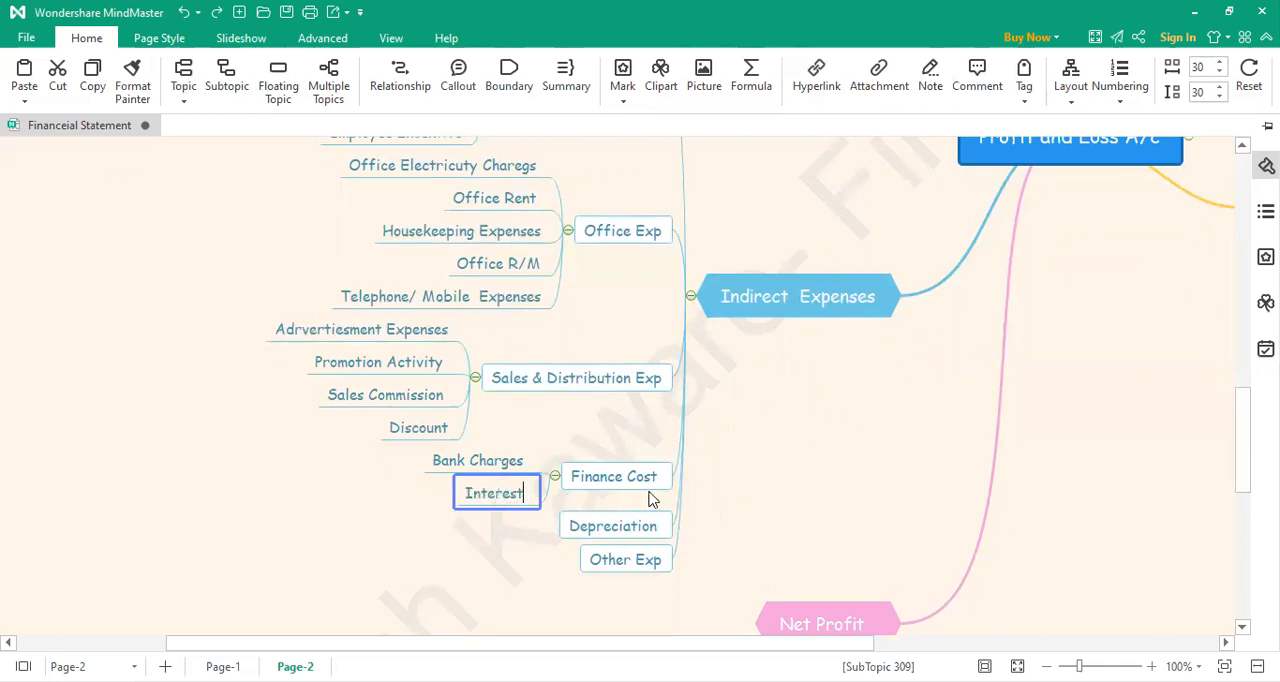
{"action": "type", "text": " on Losn"}
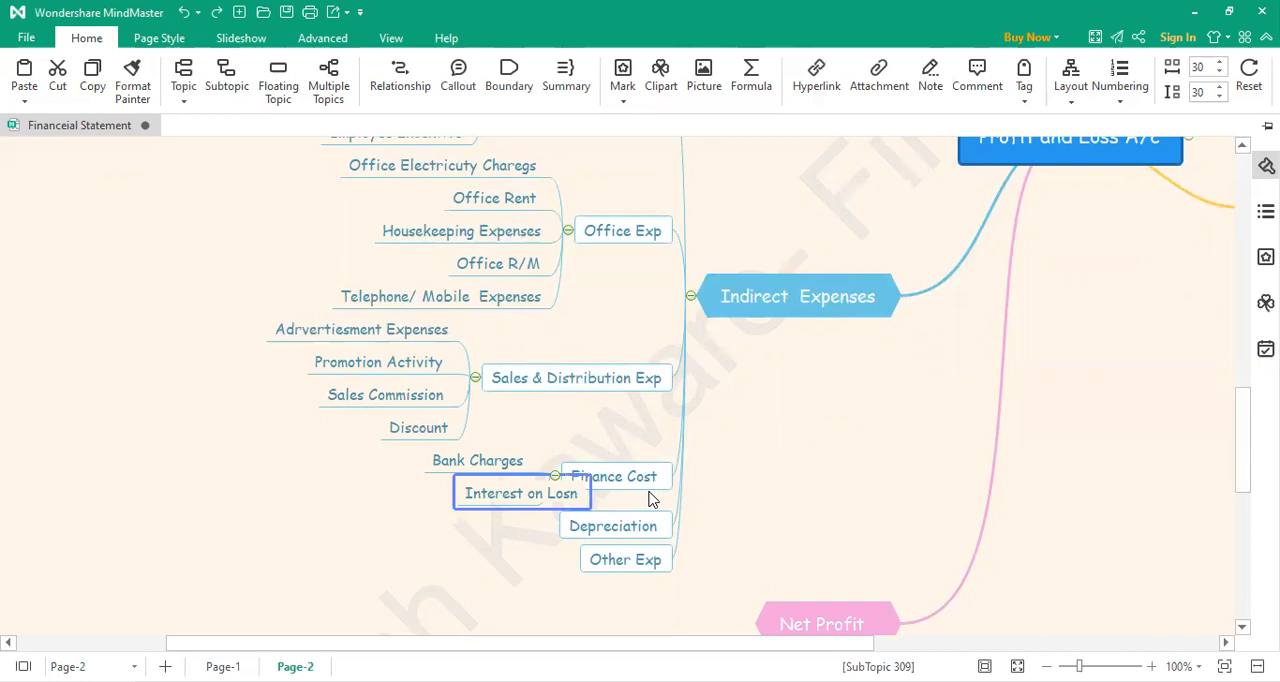
{"action": "key", "text": "BackSpace"}
{"action": "key", "text": "BackSpace"}
{"action": "type", "text": "an"}
{"action": "left_click", "coordinate": [520, 558]}
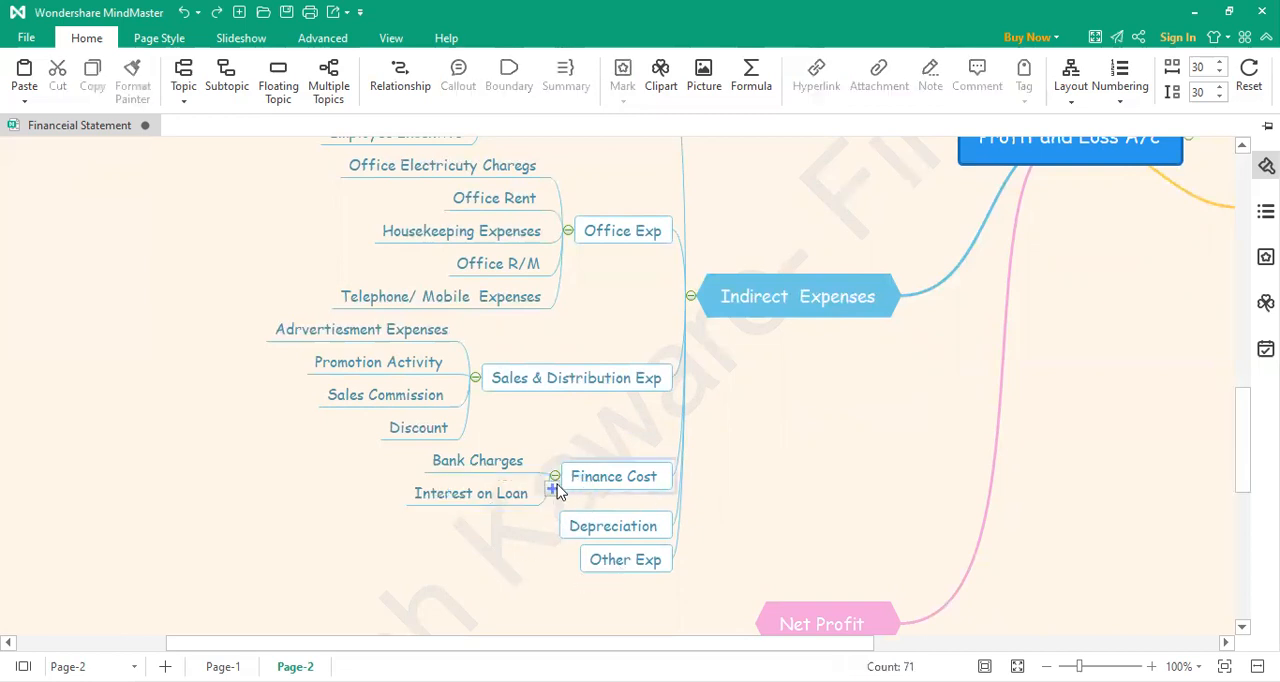
Step: Add a third subtopic under Finance Cost, labelled "Interest on CC/ OD"
{"action": "left_click", "coordinate": [553, 489]}
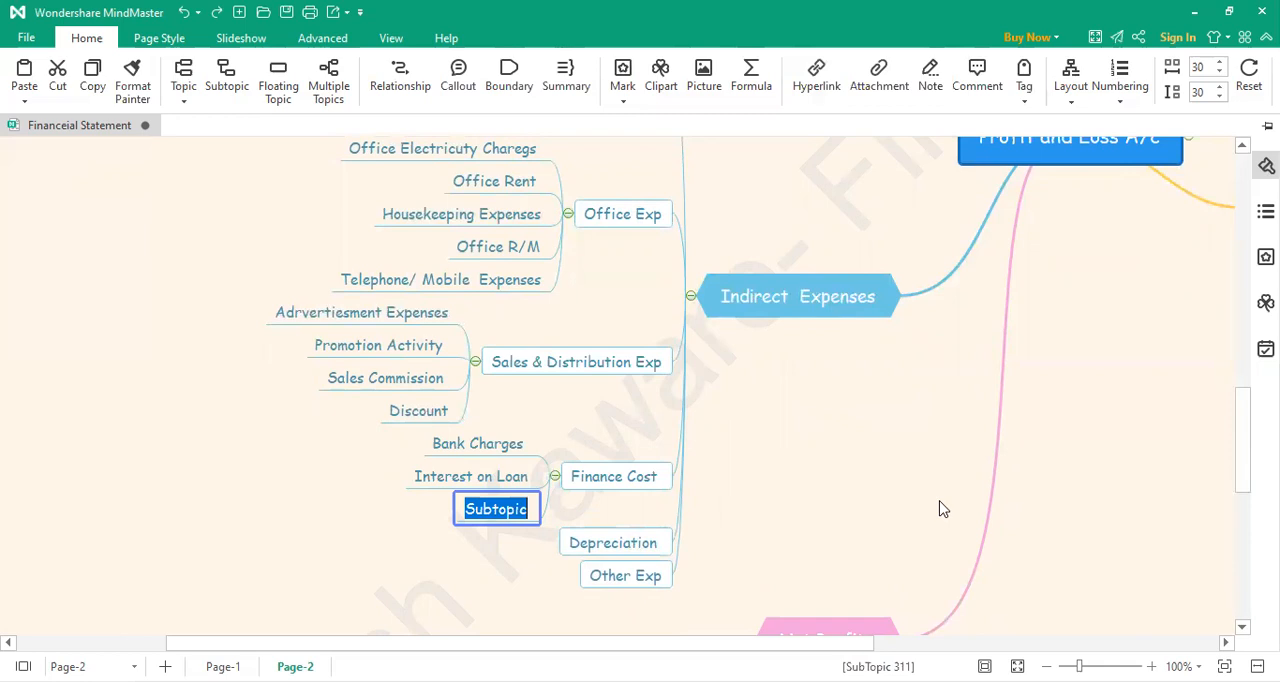
{"action": "type", "text": "Interest on CC/ OD"}
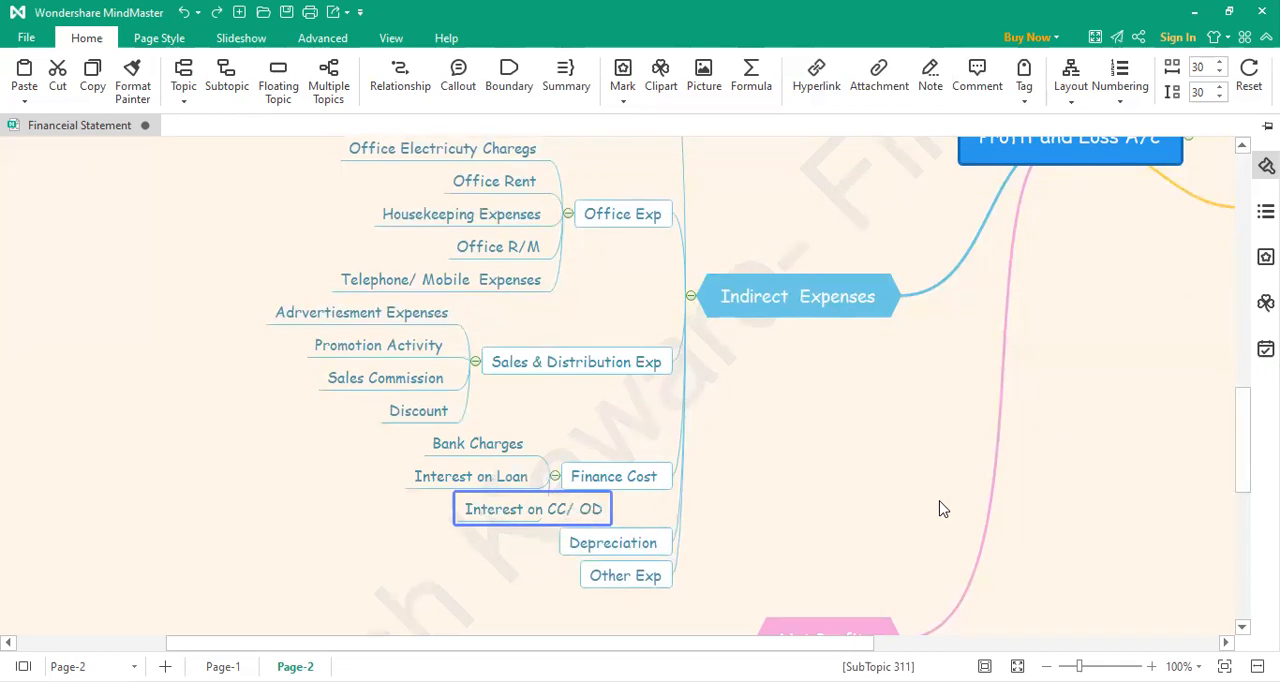
{"action": "left_click", "coordinate": [813, 509]}
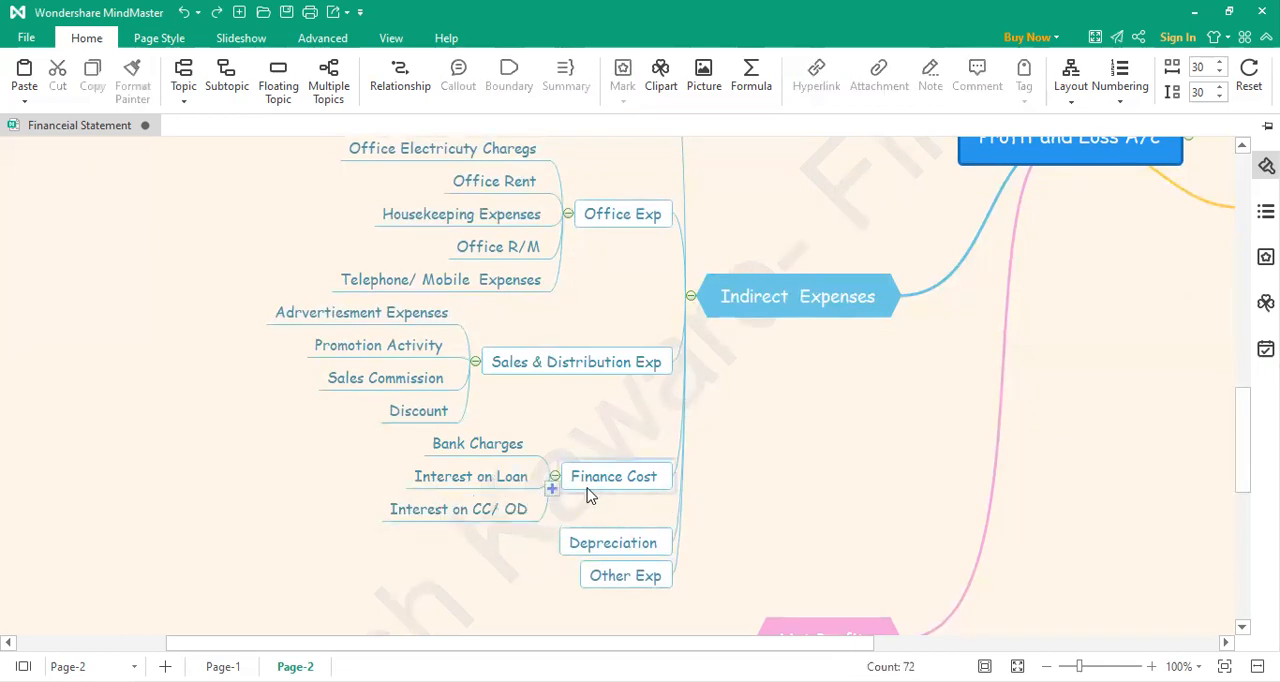
Step: Add a fourth subtopic under Finance Cost, labelled "Interest on U/S Loan"
{"action": "left_click", "coordinate": [551, 489]}
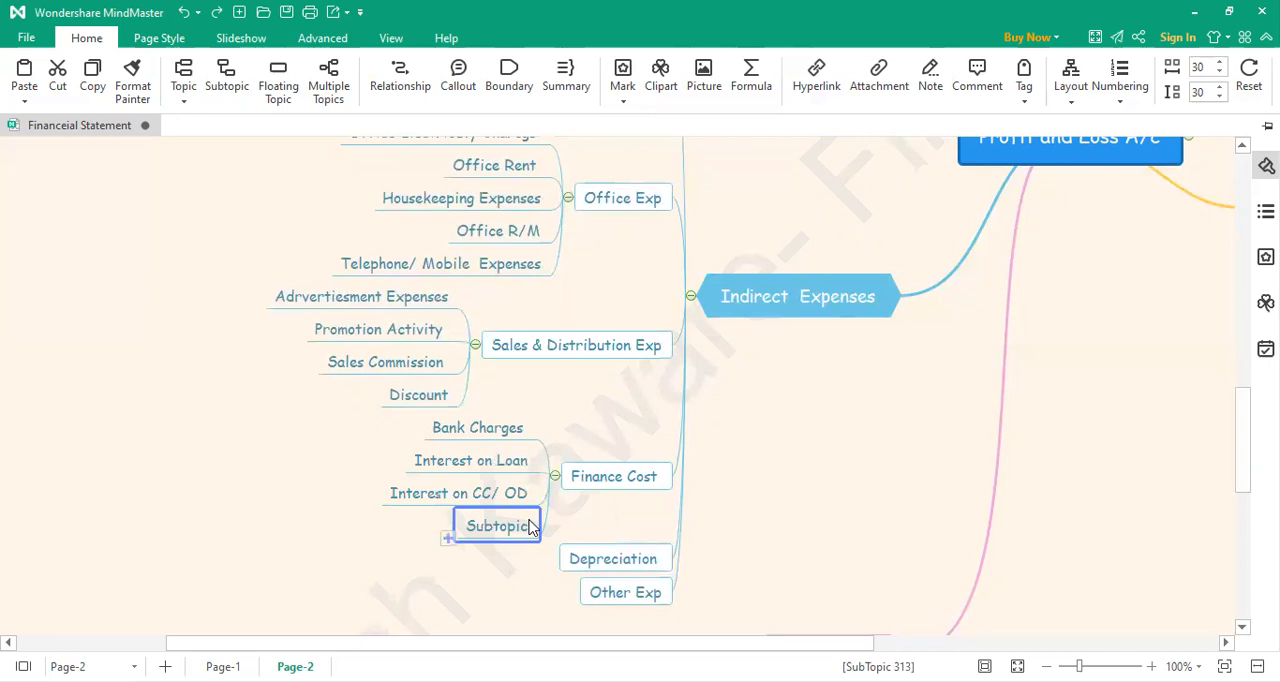
{"action": "double_click", "coordinate": [531, 528]}
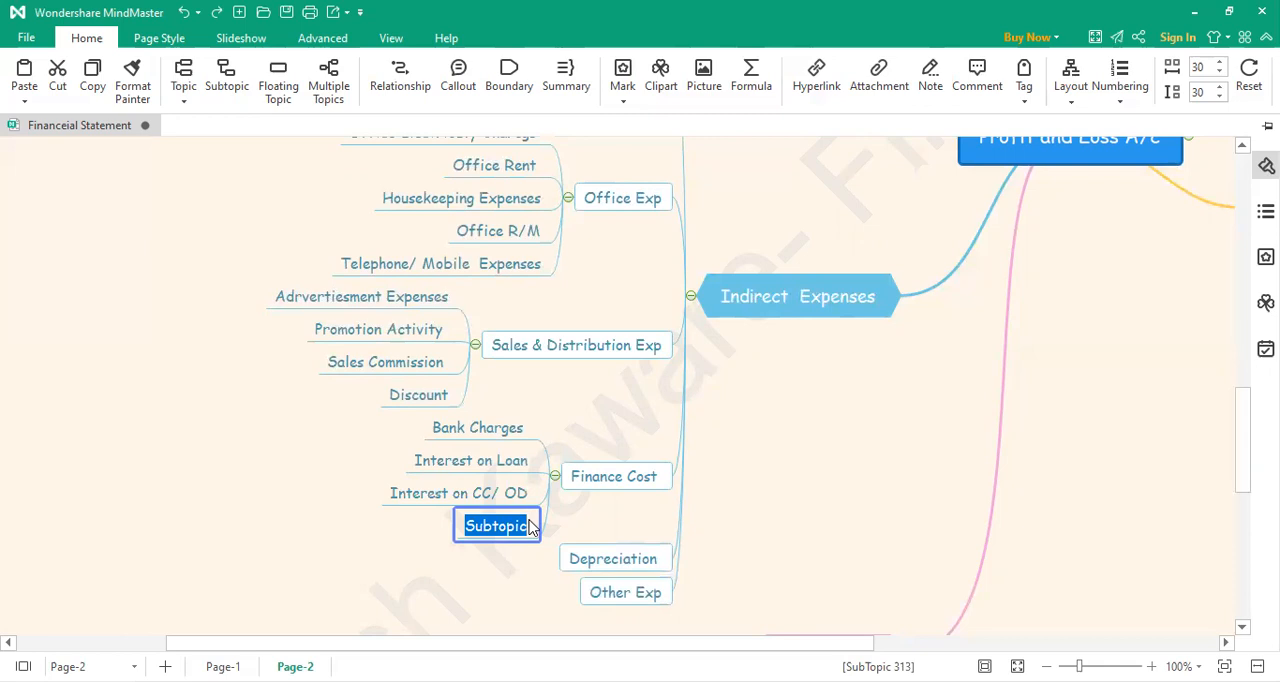
{"action": "type", "text": "Int"}
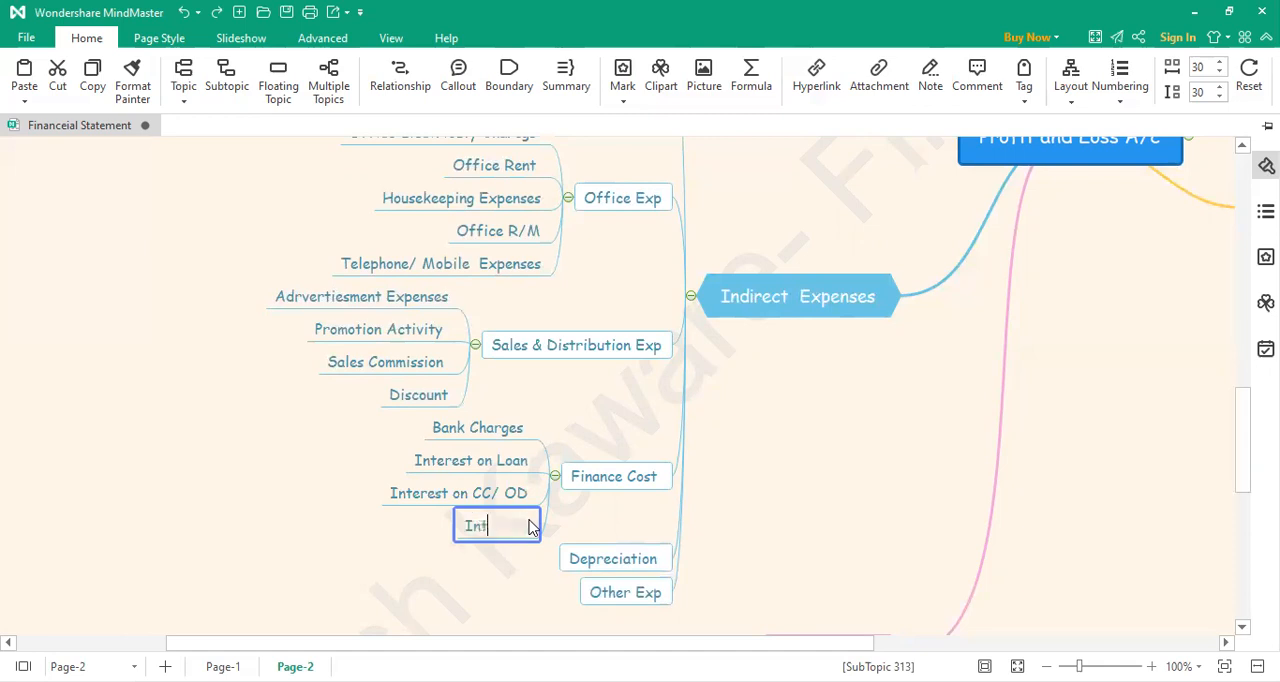
{"action": "type", "text": "erest on U"}
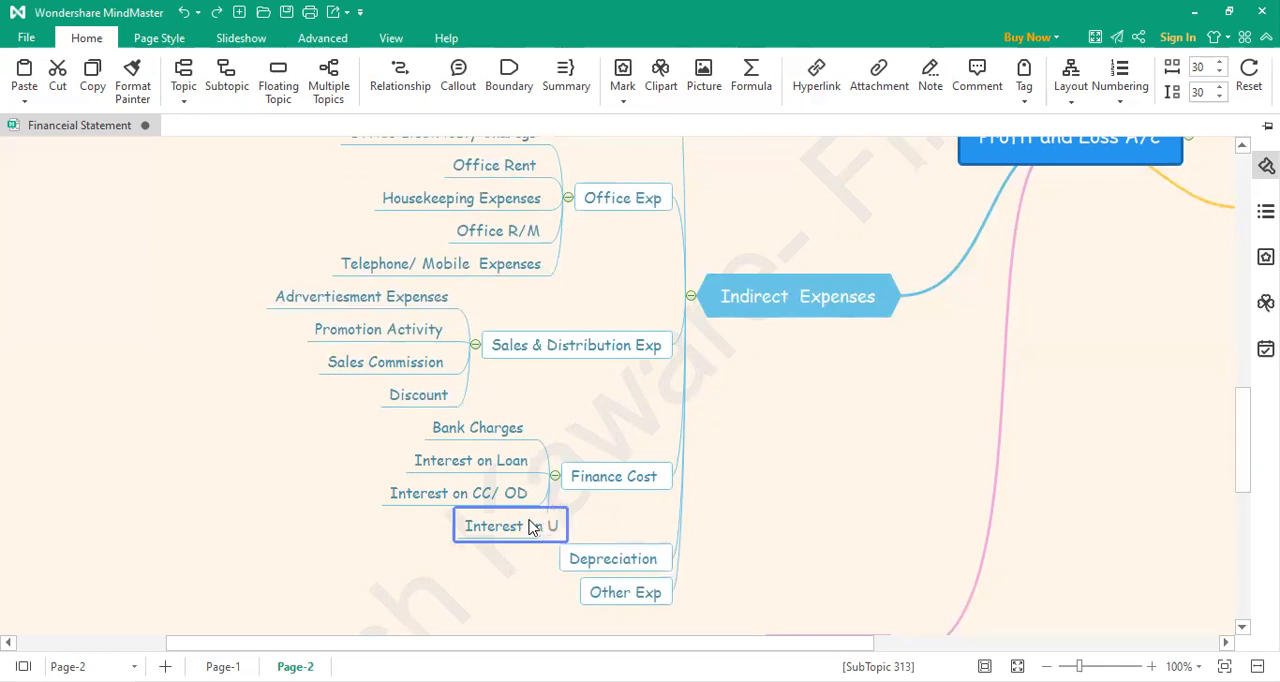
{"action": "type", "text": "/S Loan"}
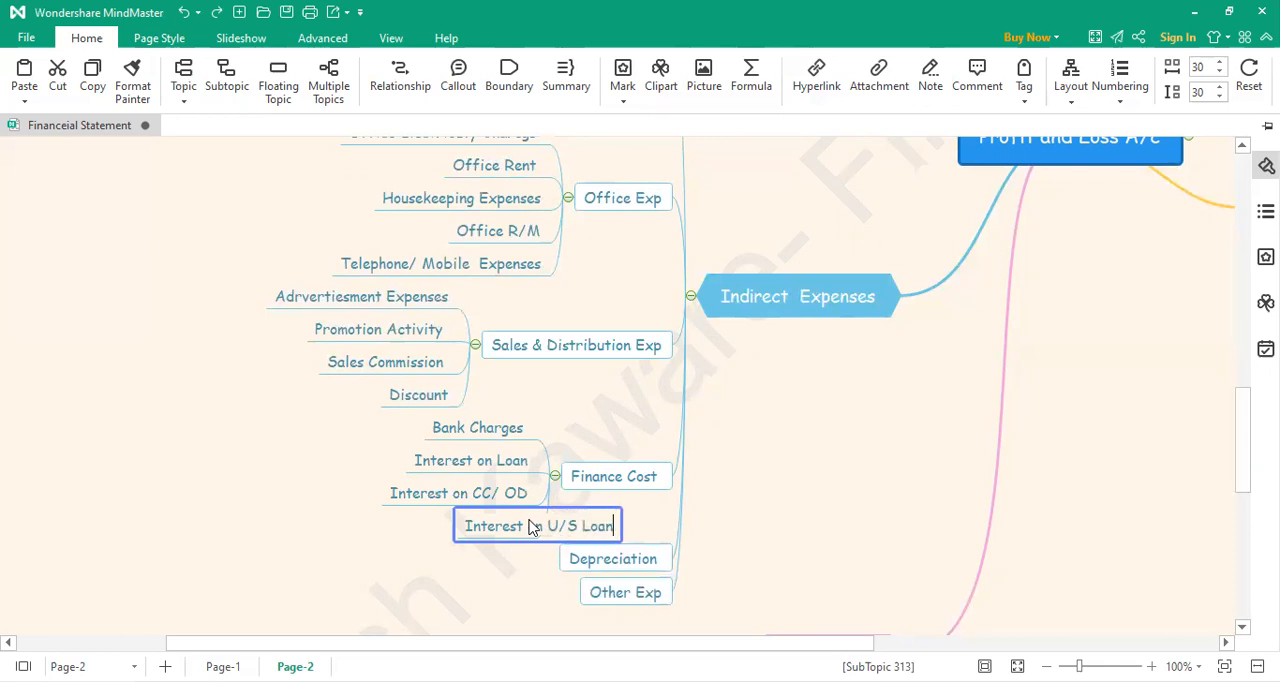
{"action": "left_click", "coordinate": [795, 521]}
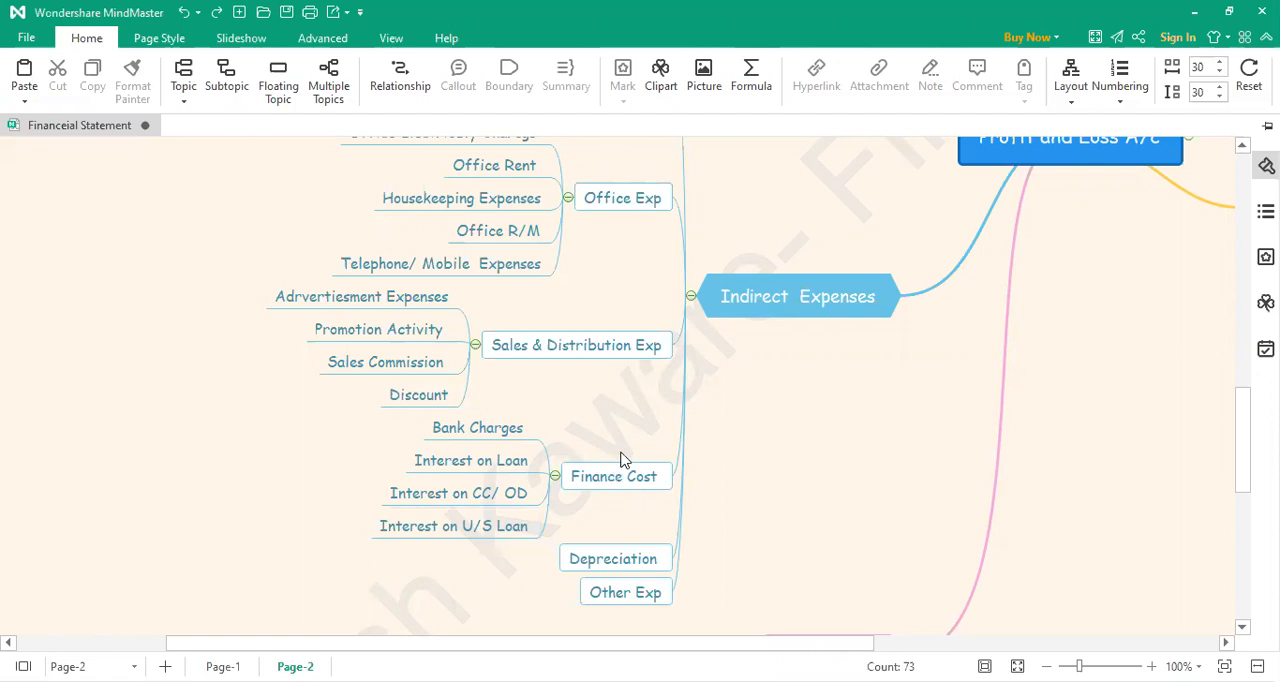
Step: Add a first subtopic under Depreciation, labelled "Depreciation - Factory Assets"
{"action": "scroll", "coordinate": [620, 458], "scroll_direction": "down", "scroll_amount": 2}
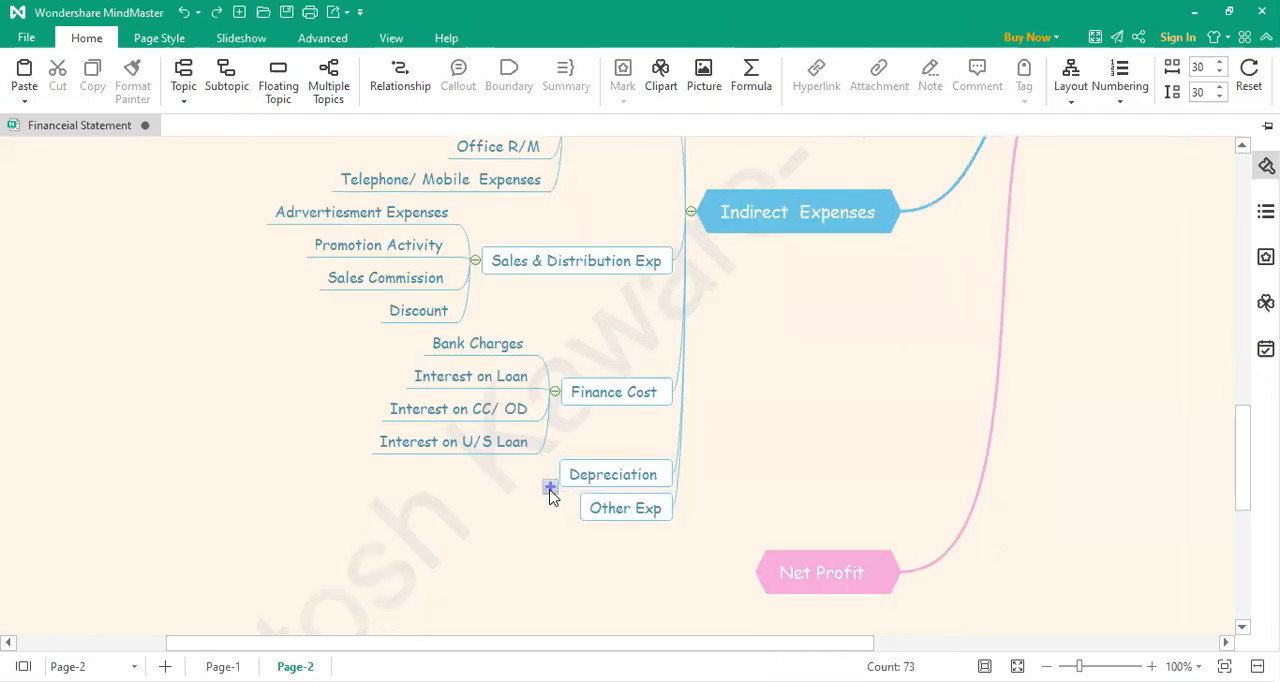
{"action": "left_click", "coordinate": [550, 488]}
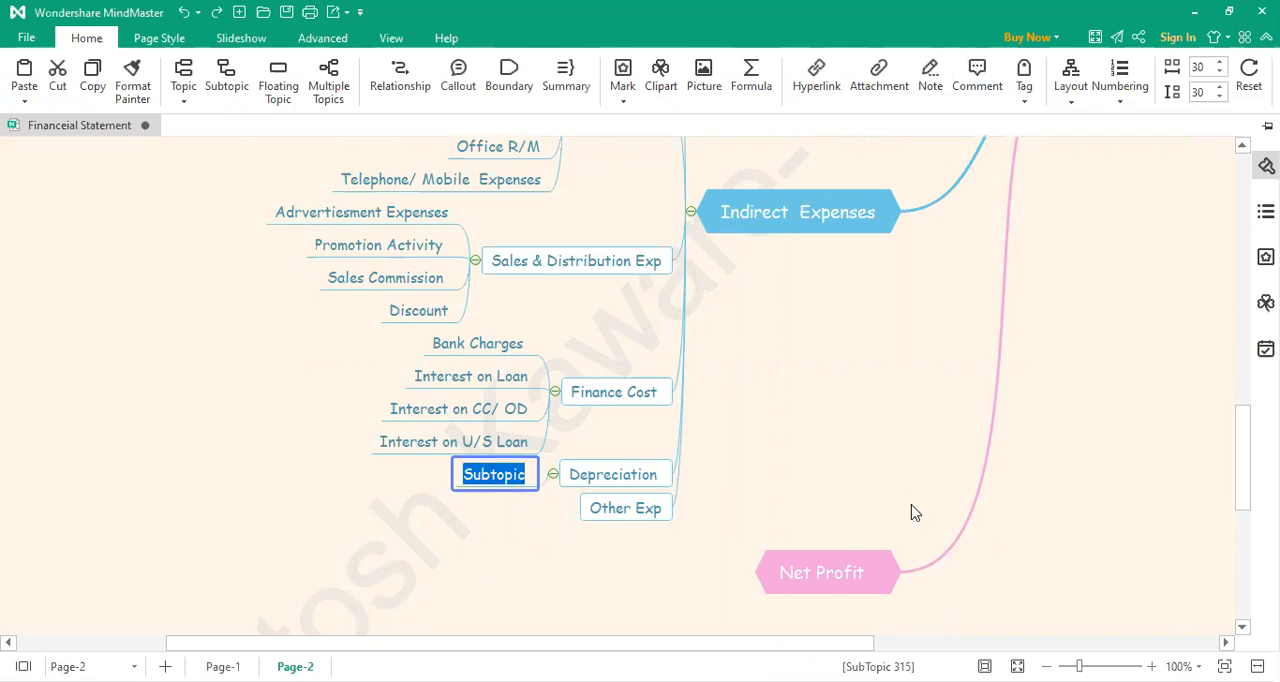
{"action": "type", "text": "Deprec"}
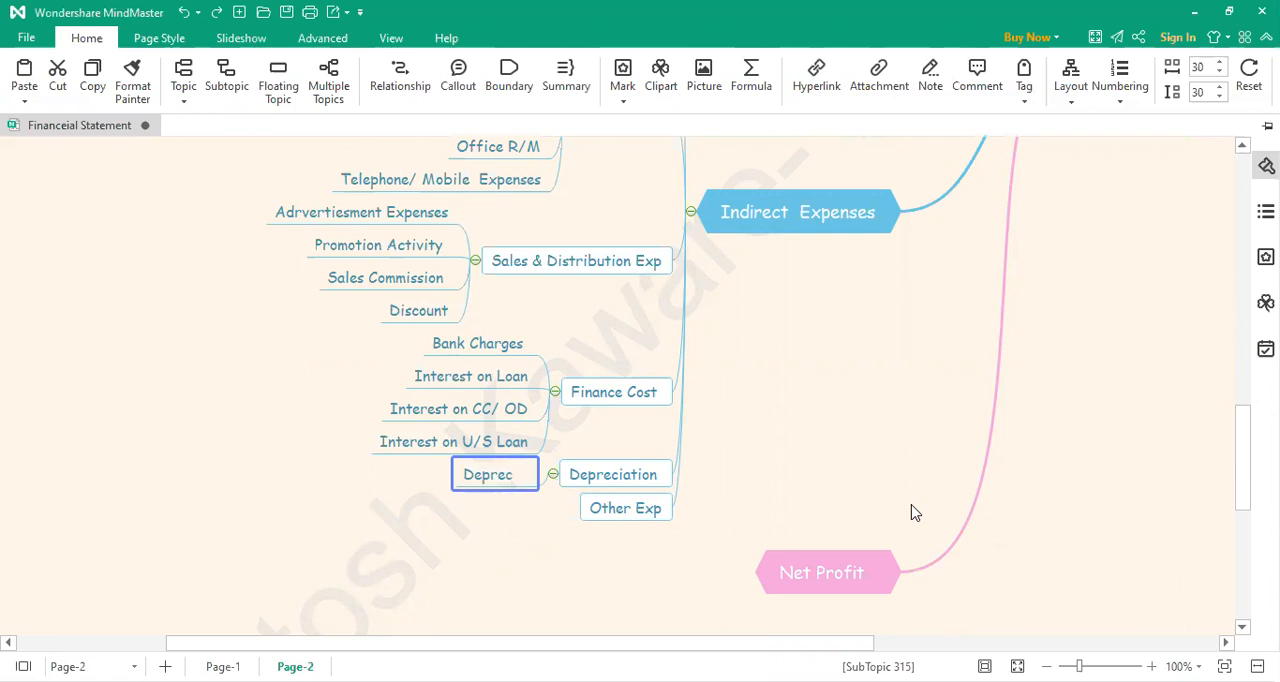
{"action": "type", "text": "iation"}
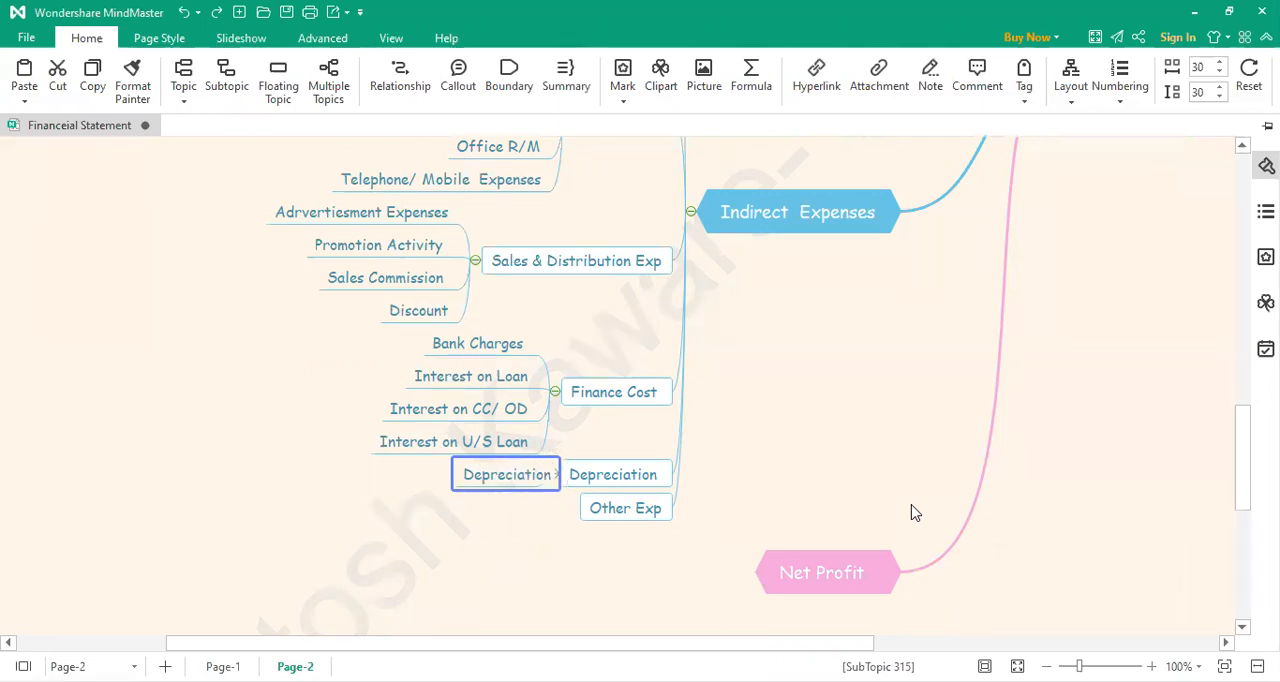
{"action": "type", "text": " - Factory"}
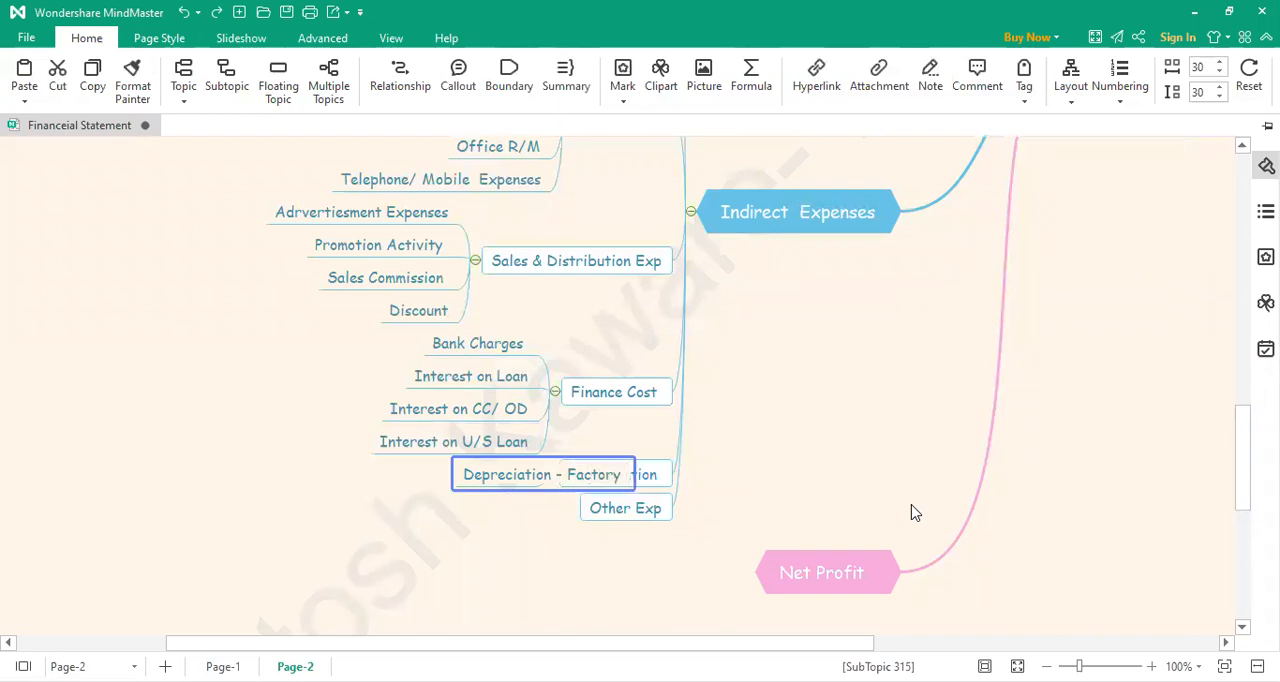
{"action": "type", "text": " Assest"}
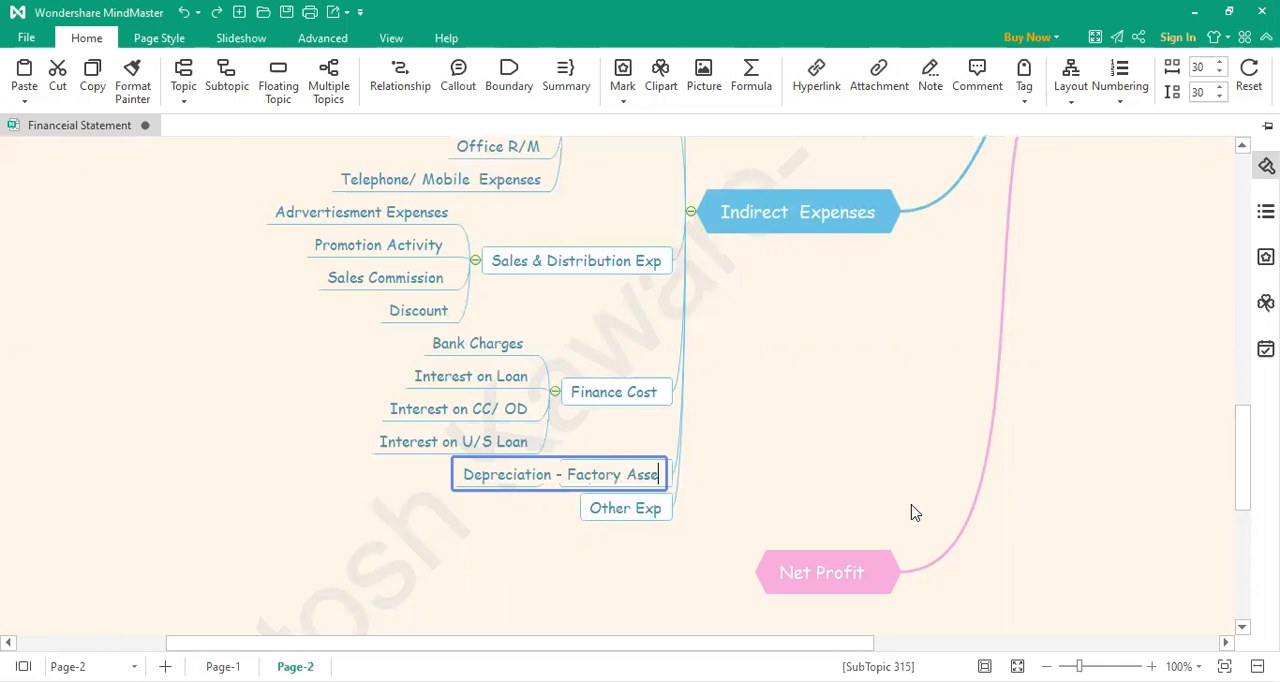
{"action": "key", "text": "BackSpace"}
{"action": "key", "text": "BackSpace"}
{"action": "type", "text": "ts"}
{"action": "left_click", "coordinate": [769, 480]}
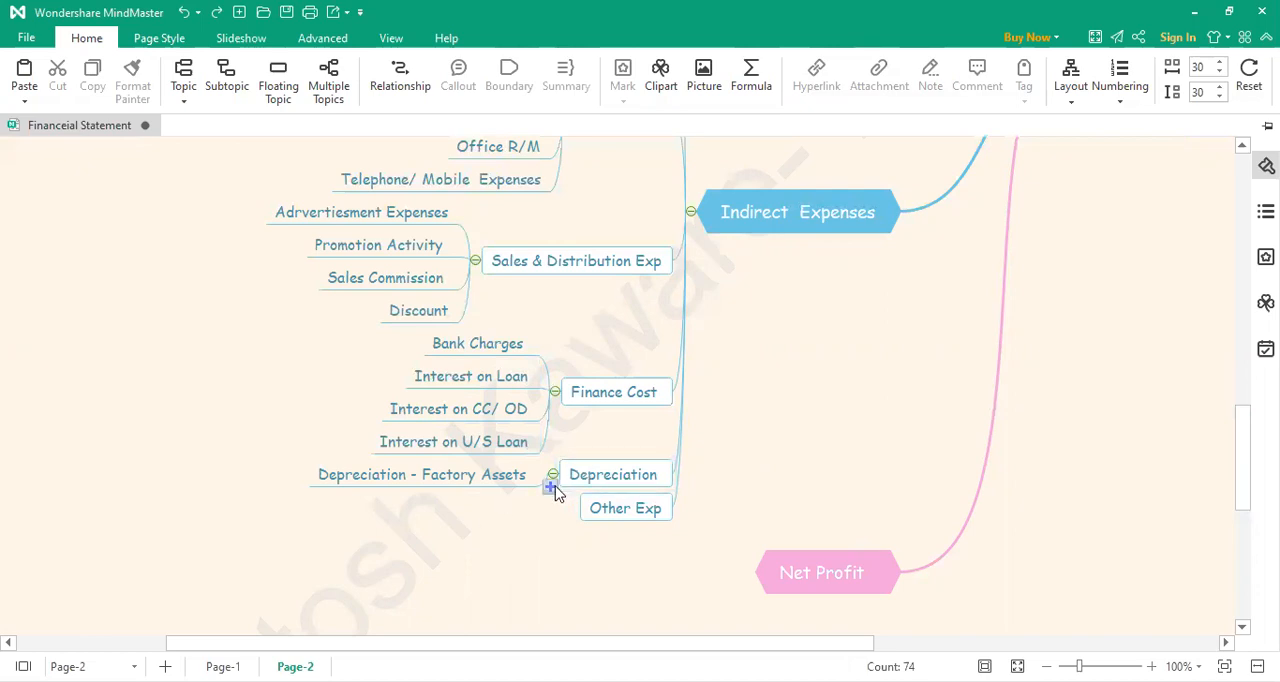
Step: Add a second subtopic under Depreciation, labelled "Depreciation - Office Assets"
{"action": "left_click", "coordinate": [550, 487]}
{"action": "double_click", "coordinate": [518, 490]}
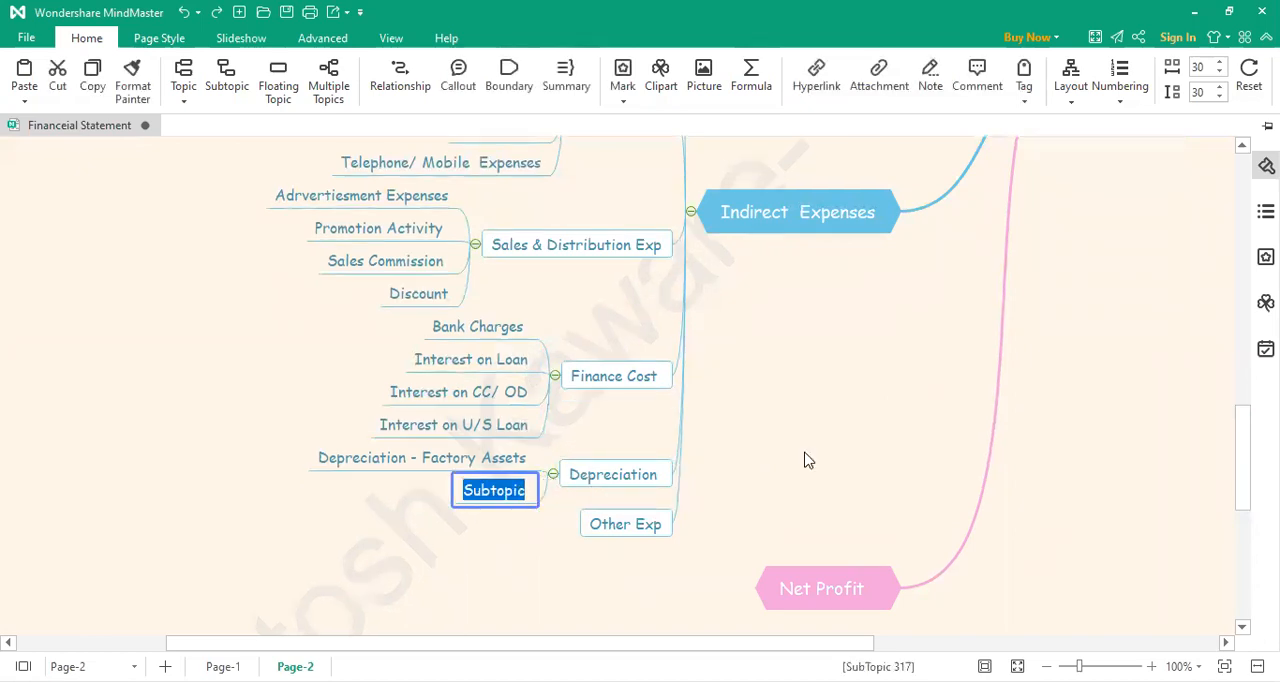
{"action": "type", "text": "Depreciation"}
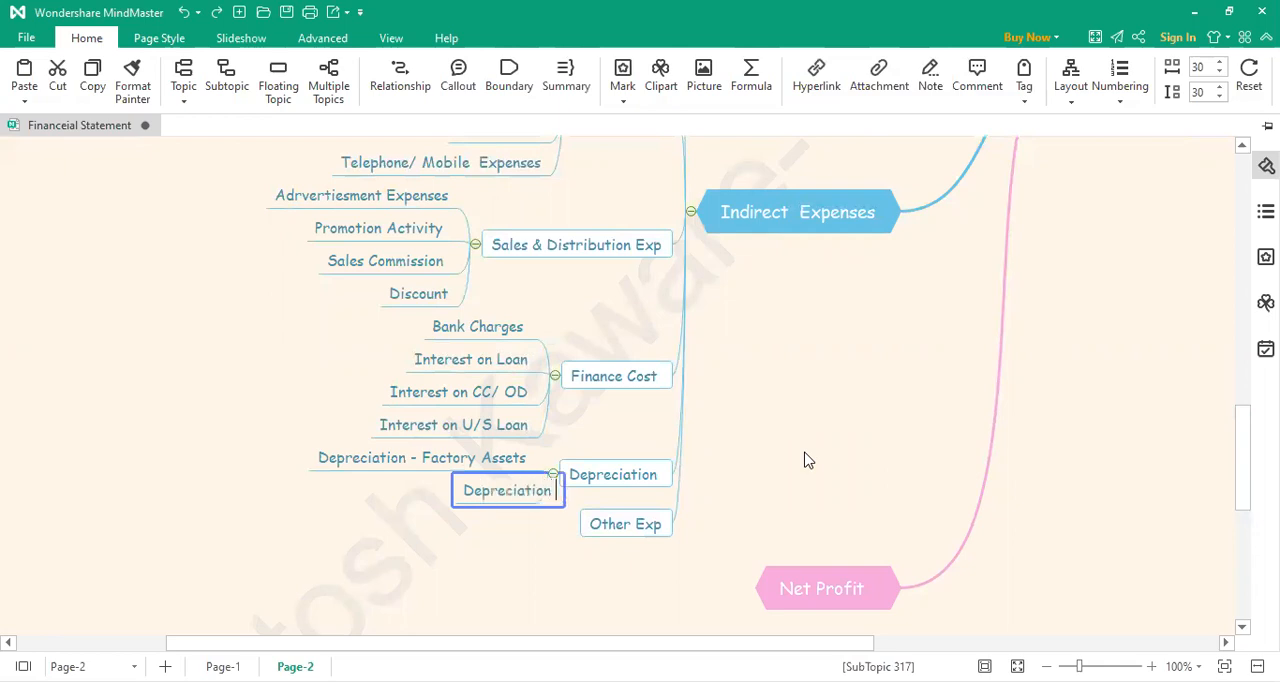
{"action": "type", "text": " - Office Assets"}
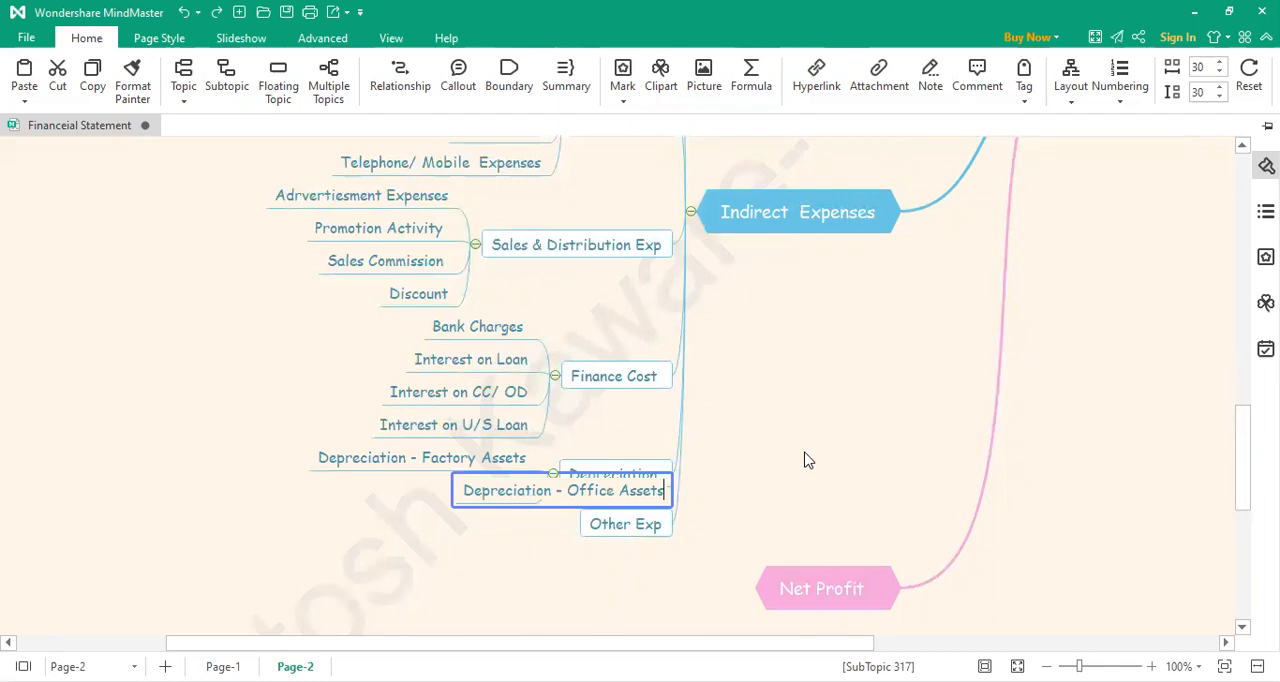
{"action": "left_click", "coordinate": [808, 460]}
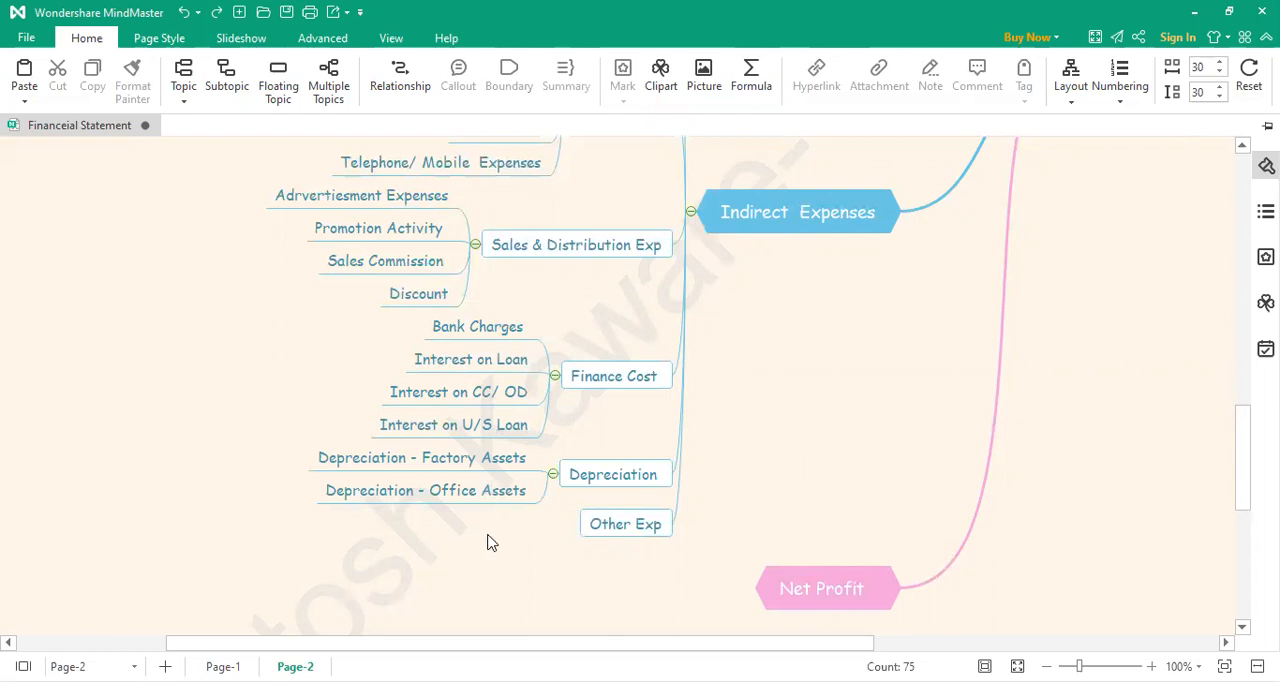
Step: Add a subtopic under Other Exp, labelled "Other Expenses"
{"action": "left_click", "coordinate": [571, 539]}
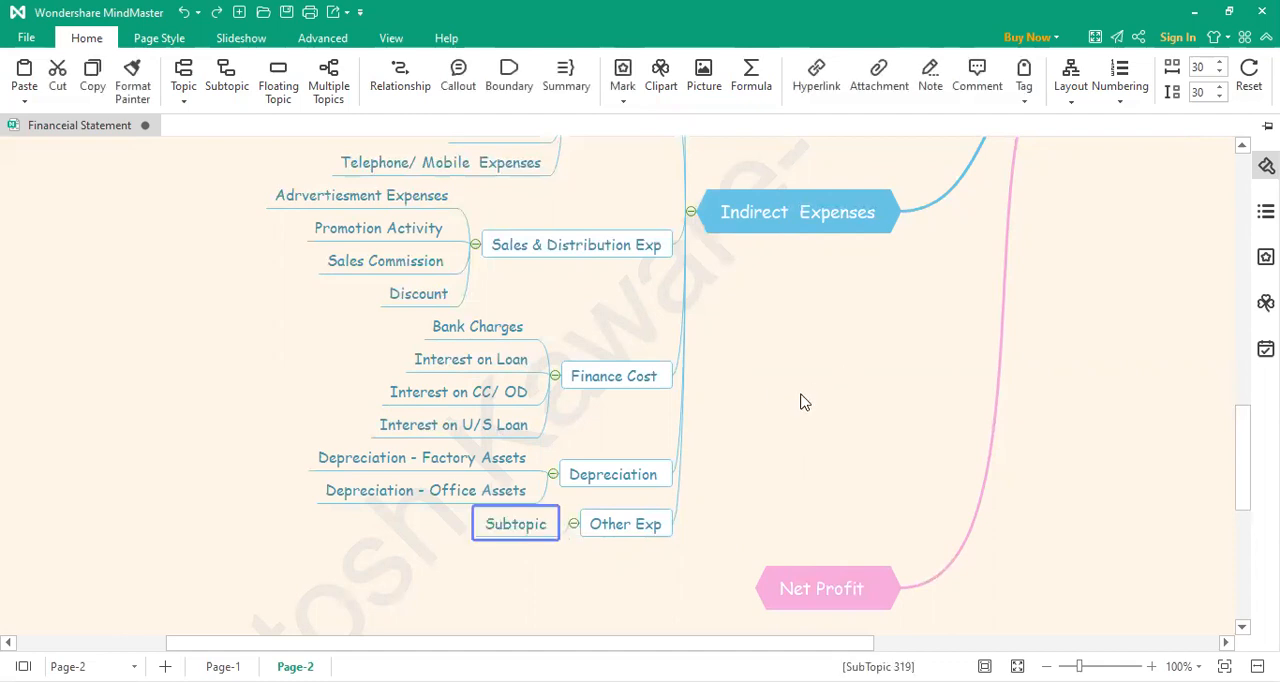
{"action": "double_click", "coordinate": [529, 524]}
{"action": "type", "text": "Othe"}
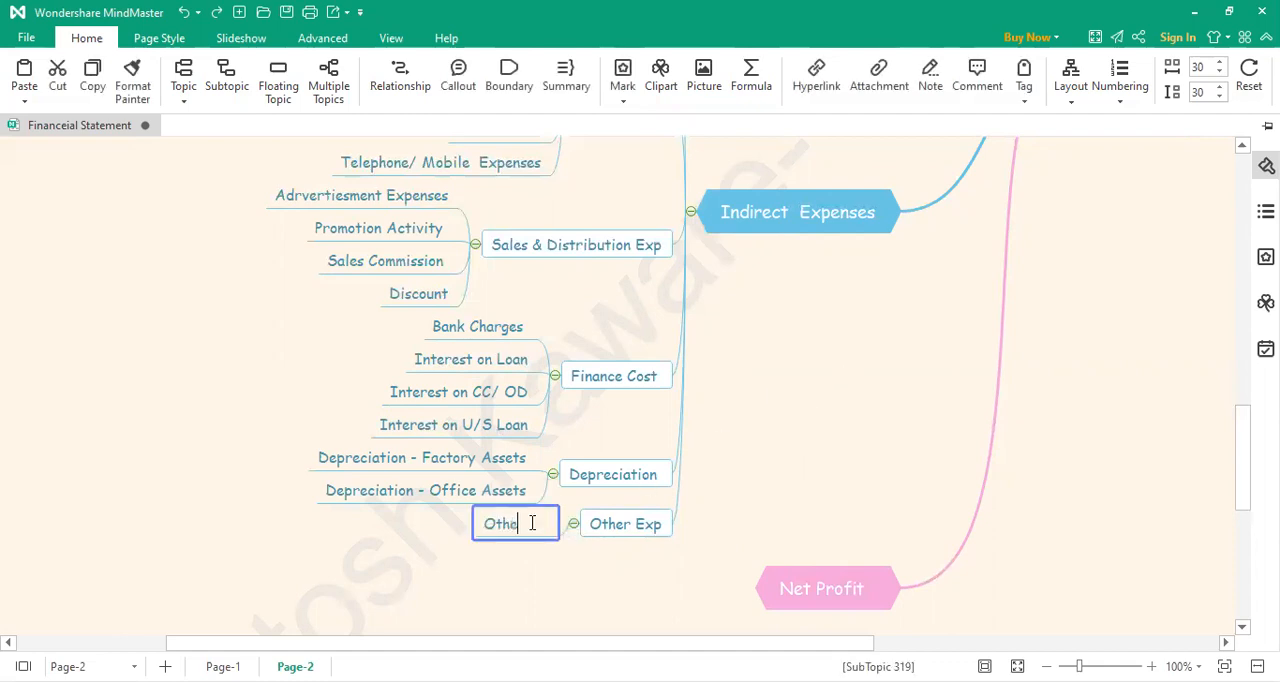
{"action": "type", "text": "r Expenses"}
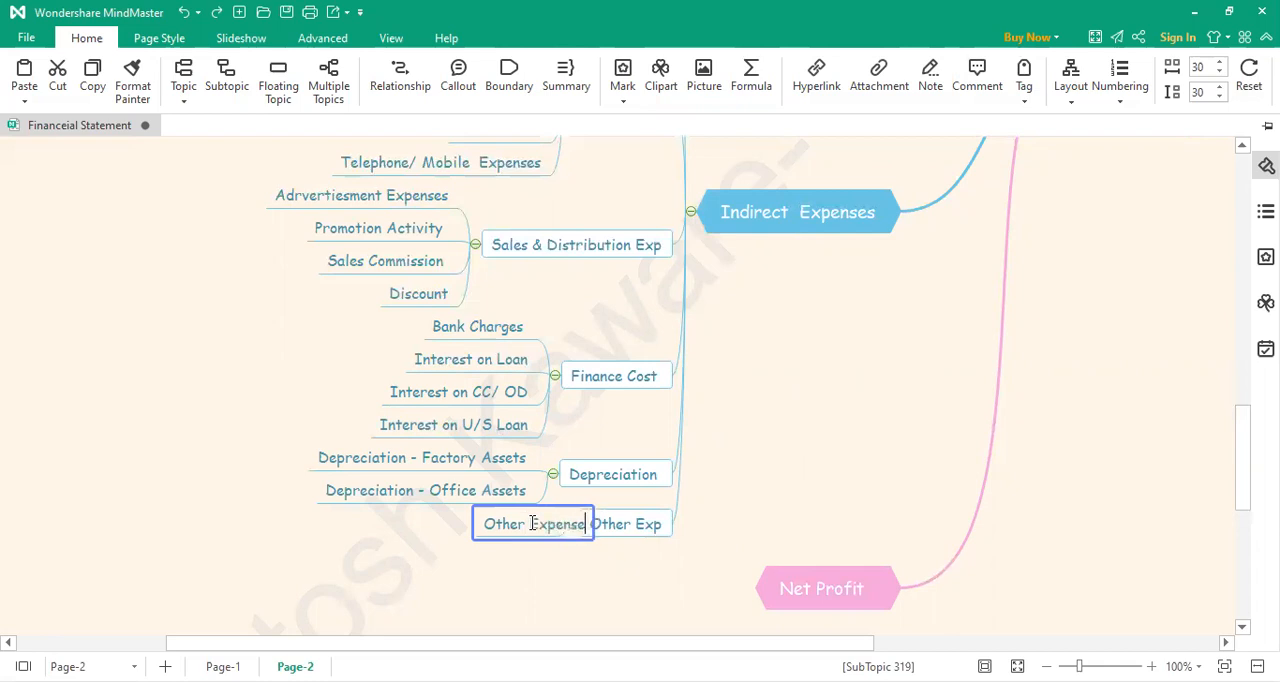
{"action": "left_click", "coordinate": [715, 512]}
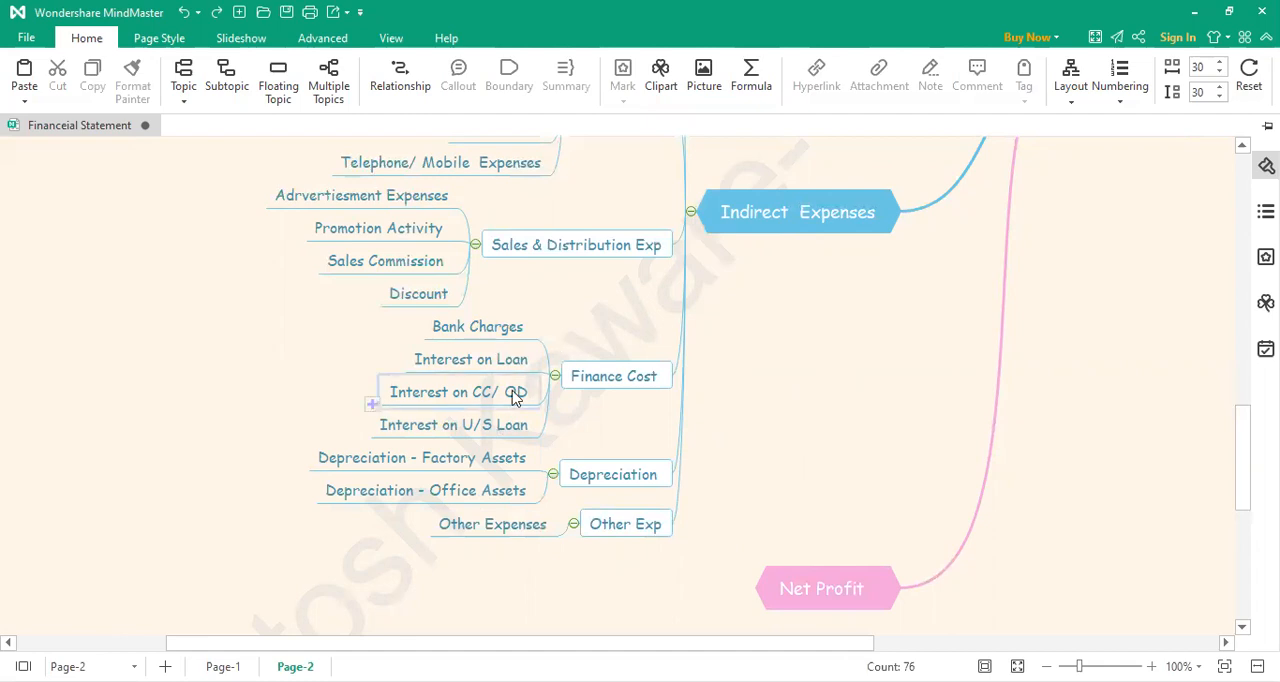
Step: Review the subtopics of the Indirect Expenses branch, from Employee Benefits Exp through Other Exp
{"action": "scroll", "coordinate": [510, 397], "scroll_direction": "up", "scroll_amount": 5}
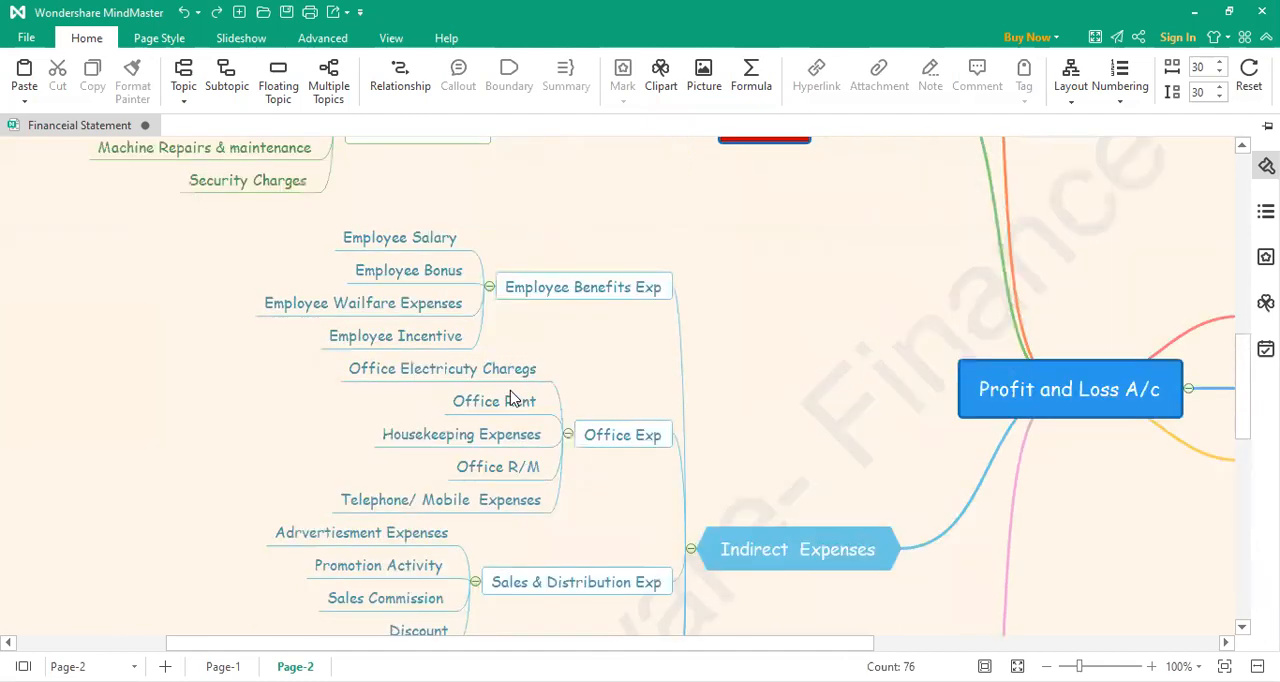
{"action": "scroll", "coordinate": [510, 397], "scroll_direction": "down", "scroll_amount": 5}
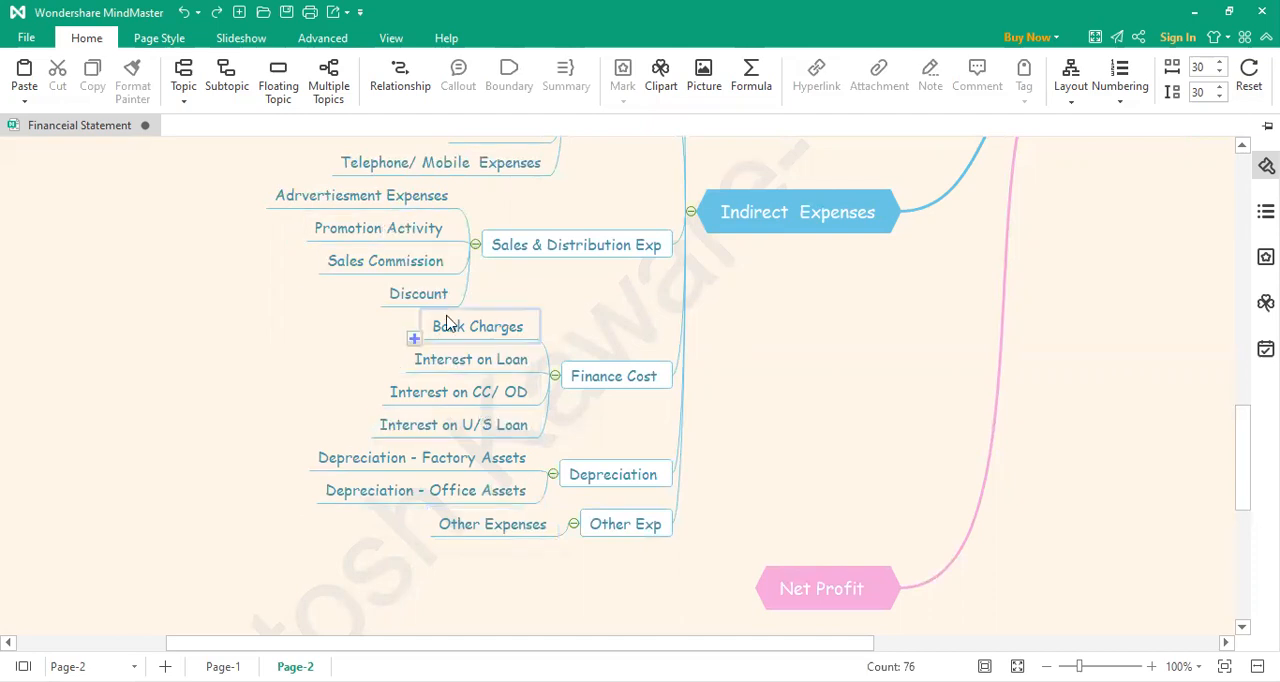
{"action": "scroll", "coordinate": [480, 372], "scroll_direction": "up", "scroll_amount": 1}
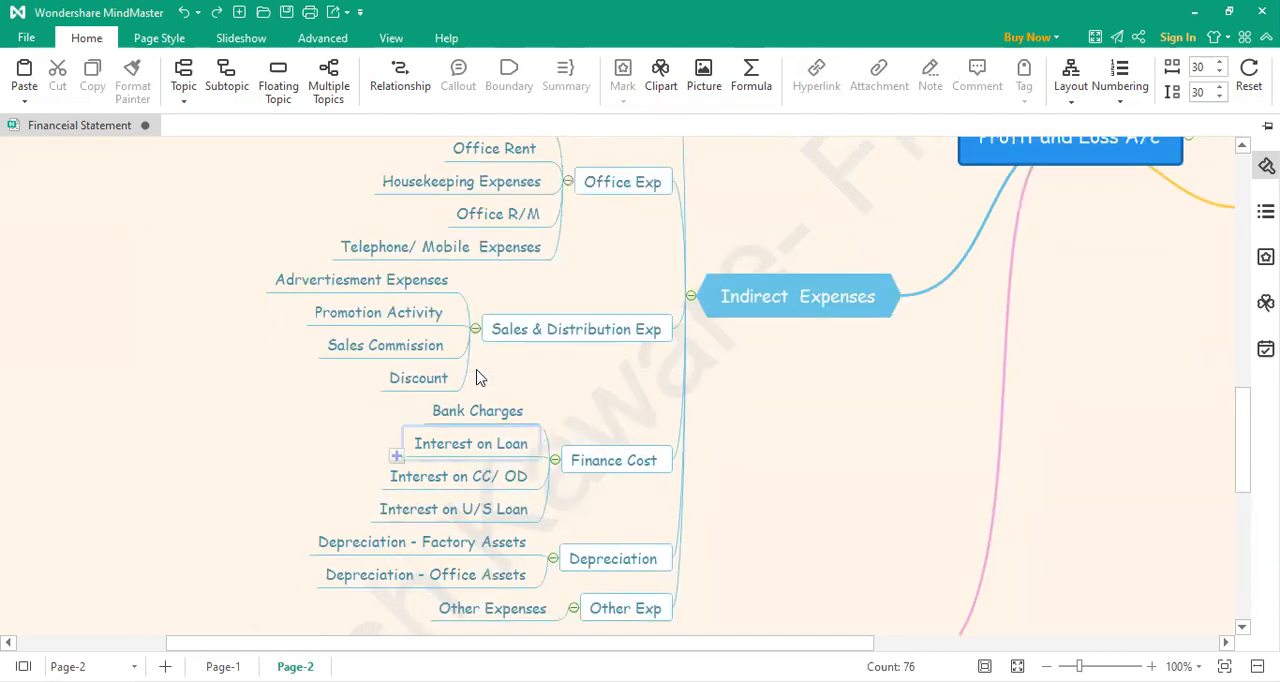
{"action": "scroll", "coordinate": [476, 377], "scroll_direction": "down", "scroll_amount": 1}
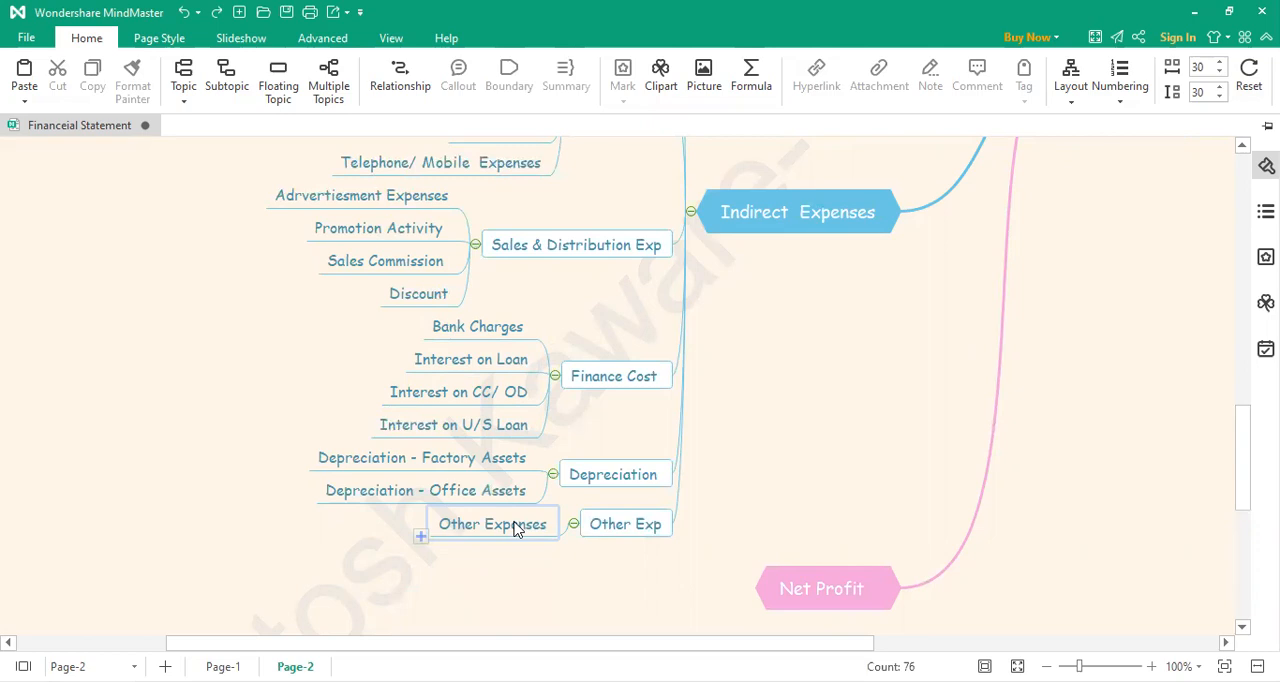
{"action": "scroll", "coordinate": [767, 505], "scroll_direction": "up", "scroll_amount": 2}
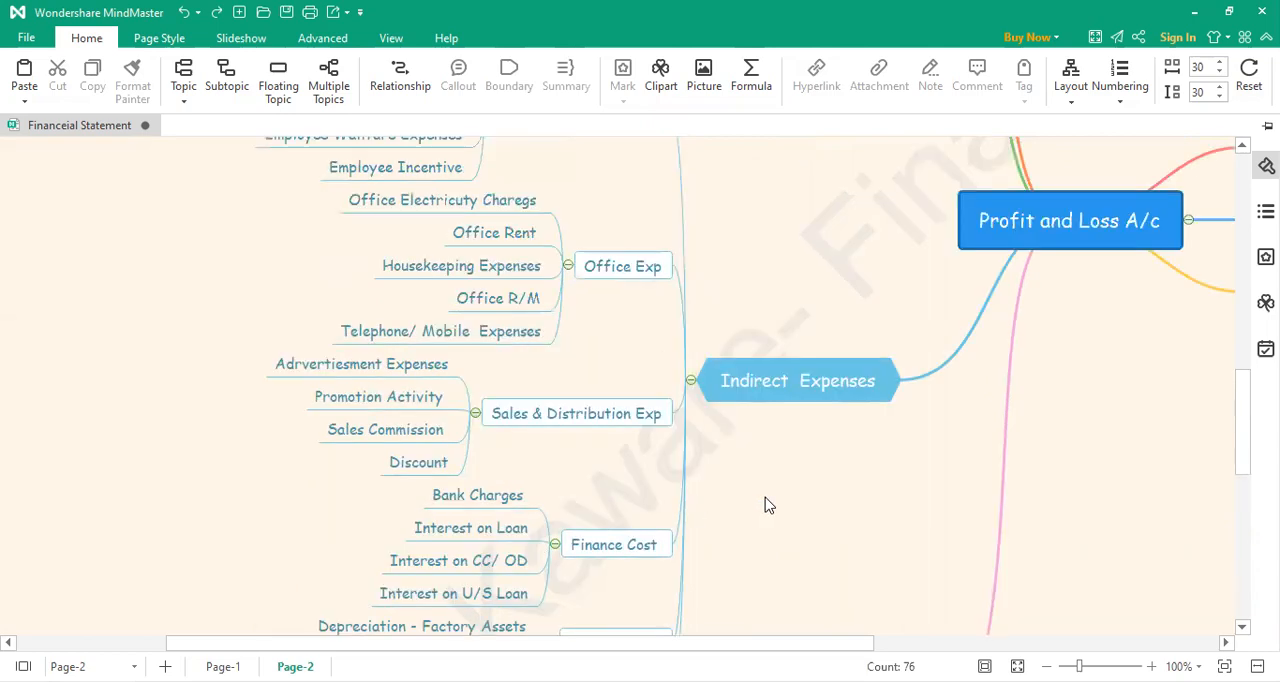
{"action": "scroll", "coordinate": [767, 505], "scroll_direction": "up", "scroll_amount": 1}
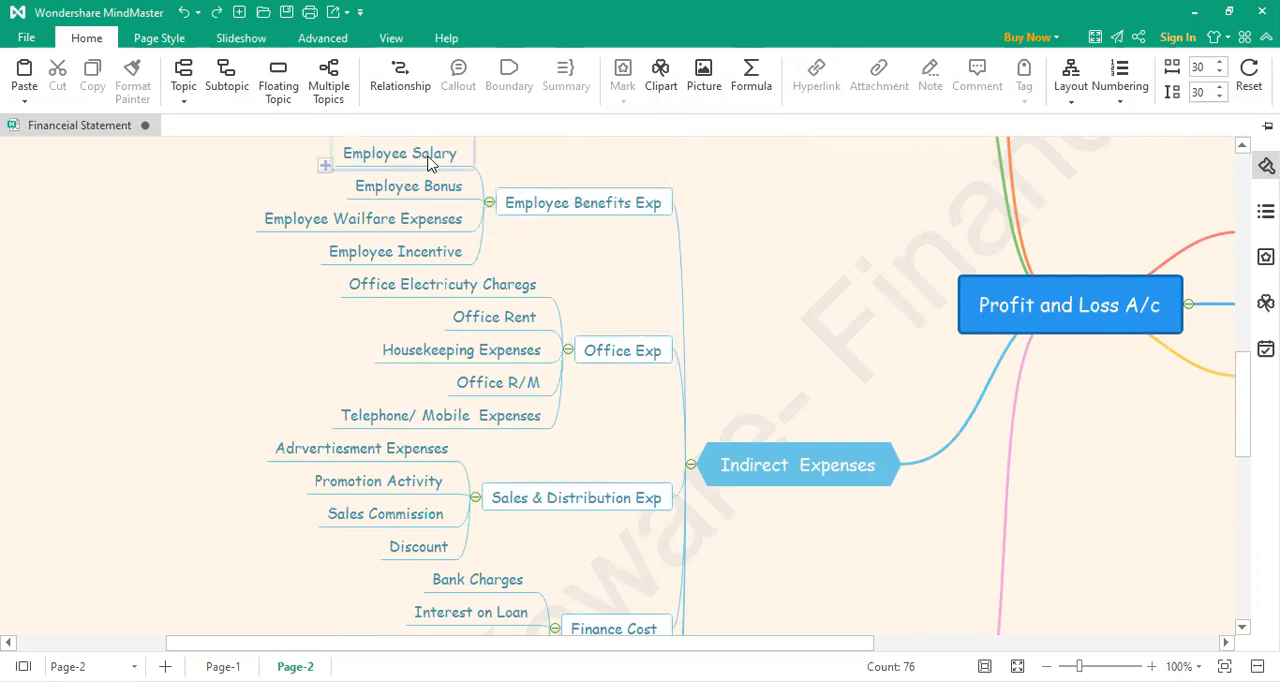
{"action": "scroll", "coordinate": [523, 398], "scroll_direction": "down", "scroll_amount": 3}
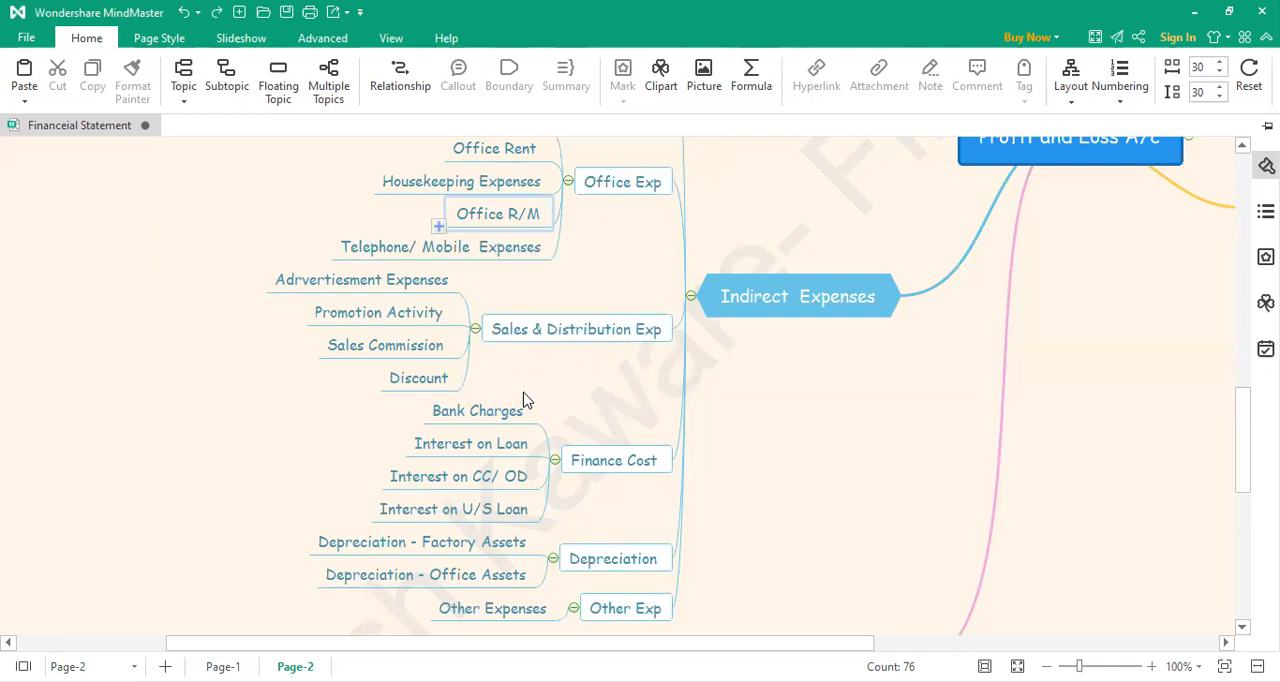
{"action": "scroll", "coordinate": [523, 398], "scroll_direction": "up", "scroll_amount": 4}
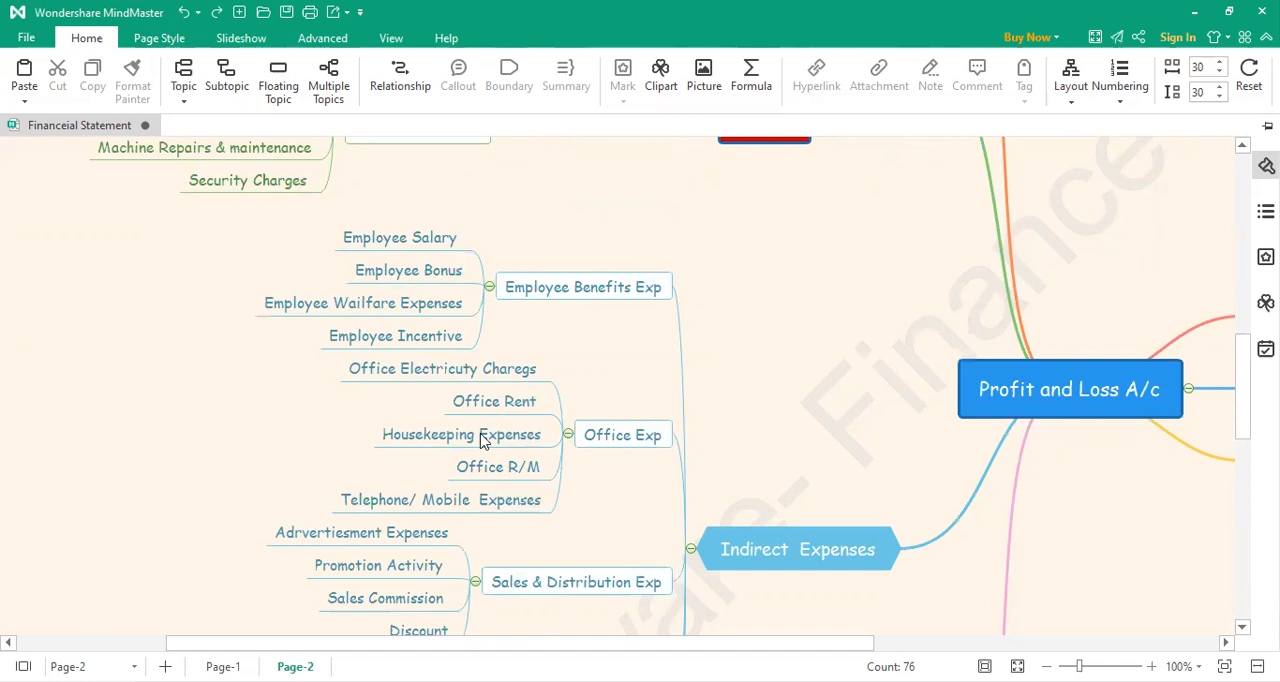
{"action": "scroll", "coordinate": [437, 420], "scroll_direction": "up", "scroll_amount": 3}
{"action": "scroll", "coordinate": [437, 427], "scroll_direction": "down", "scroll_amount": 3}
{"action": "scroll", "coordinate": [437, 427], "scroll_direction": "down", "scroll_amount": 2}
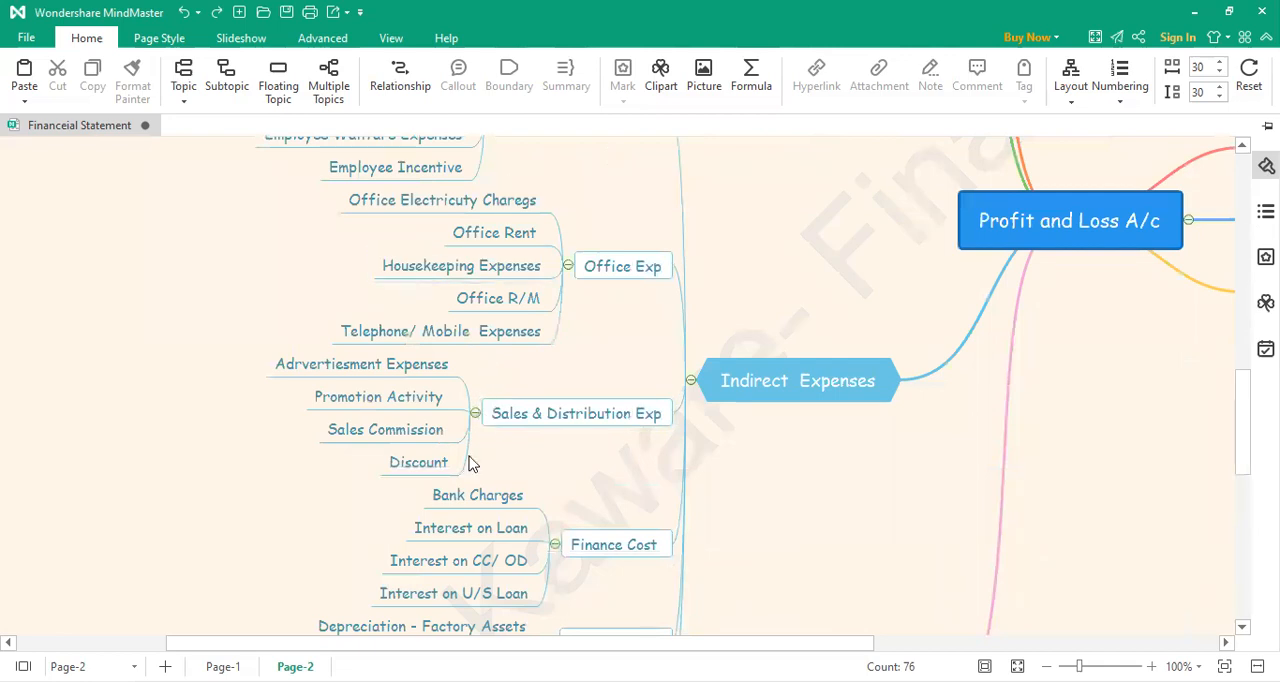
{"action": "scroll", "coordinate": [471, 463], "scroll_direction": "down", "scroll_amount": 1}
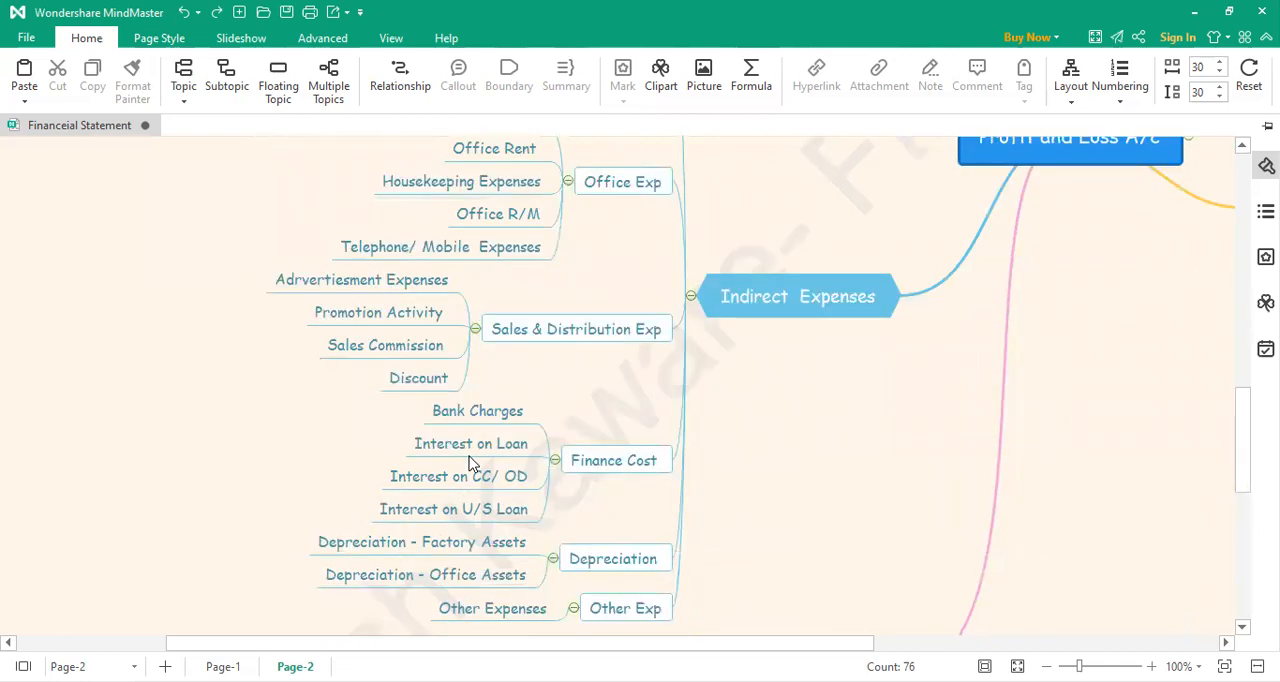
{"action": "scroll", "coordinate": [471, 463], "scroll_direction": "down", "scroll_amount": 1}
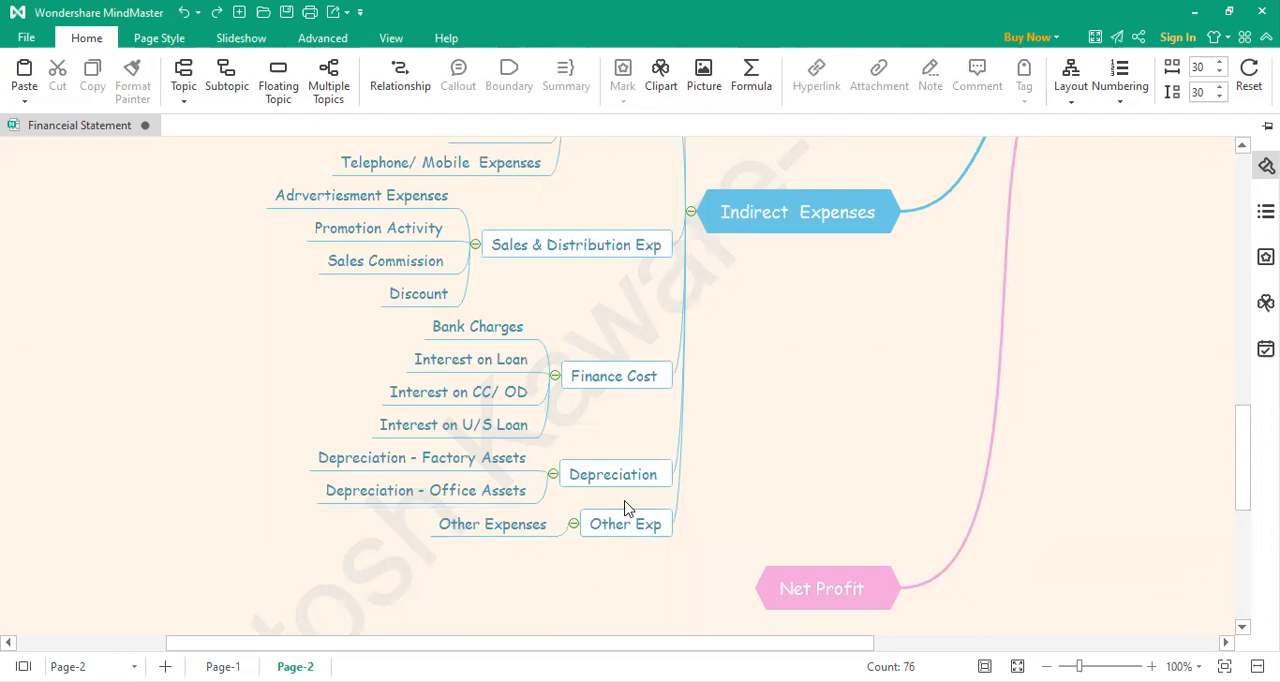
Step: Collapse the Indirect Expenses and Cost of Materials Consumed/ Direct Cost branches
{"action": "scroll", "coordinate": [626, 508], "scroll_direction": "up", "scroll_amount": 3}
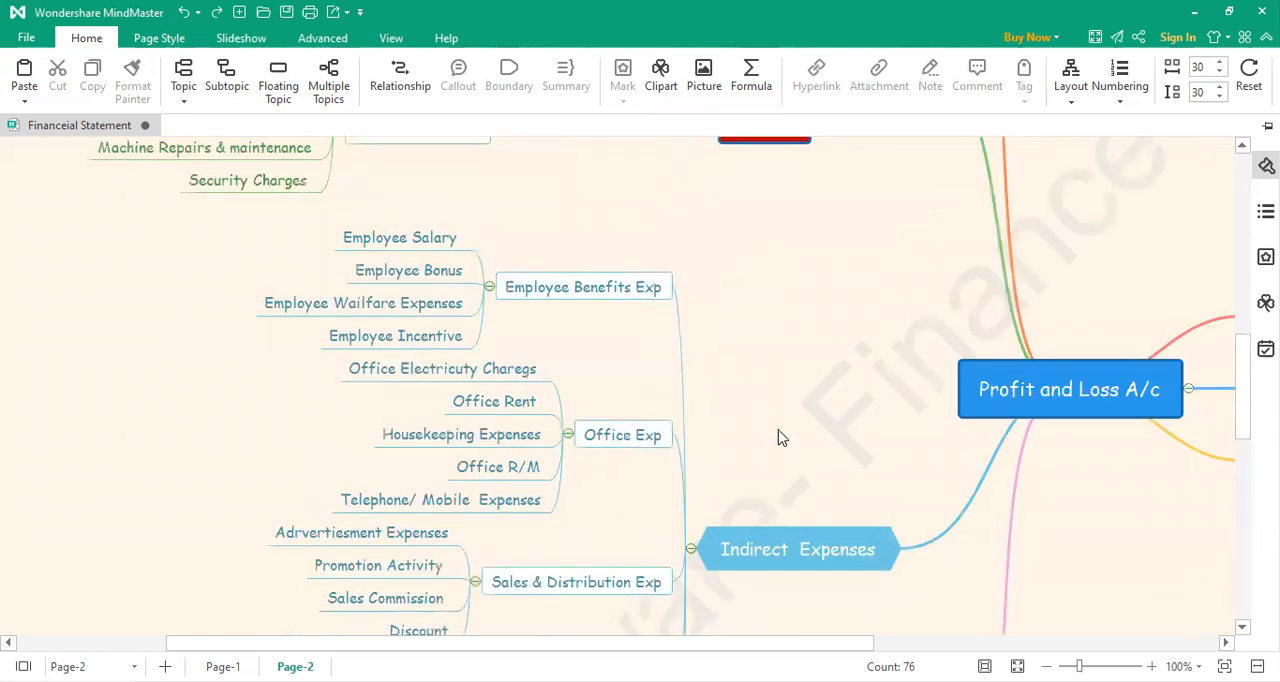
{"action": "left_click", "coordinate": [689, 549]}
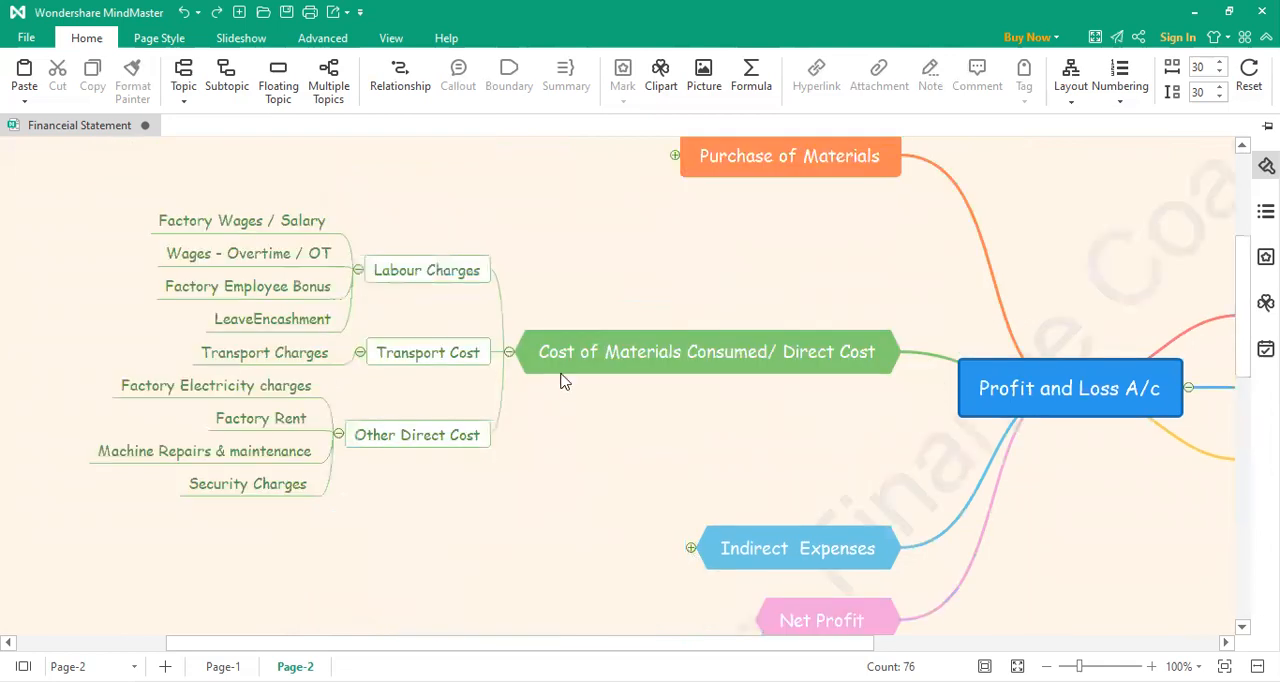
{"action": "left_click", "coordinate": [509, 353]}
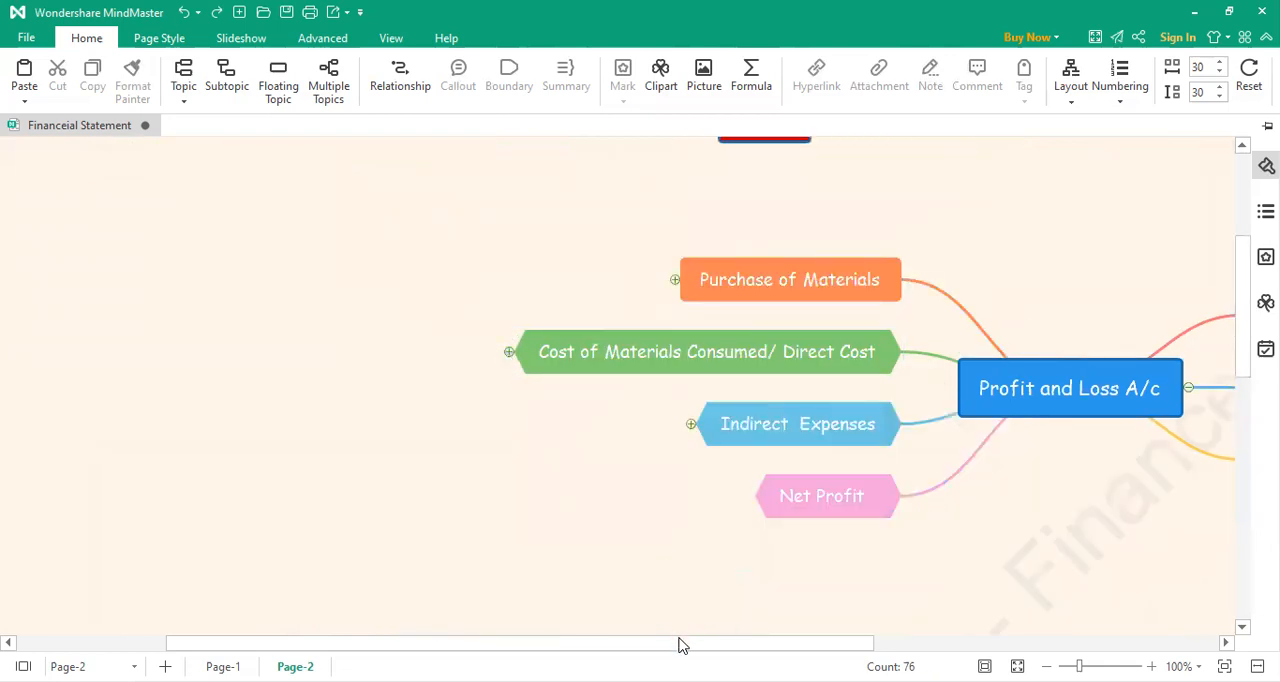
Step: Expand the Income/ Revenue branch and add a first subtopic under Sales of Products, labelled "Sales -5% GST"
{"action": "left_click_drag", "start_coordinate": [710, 645], "coordinate": [1025, 607]}
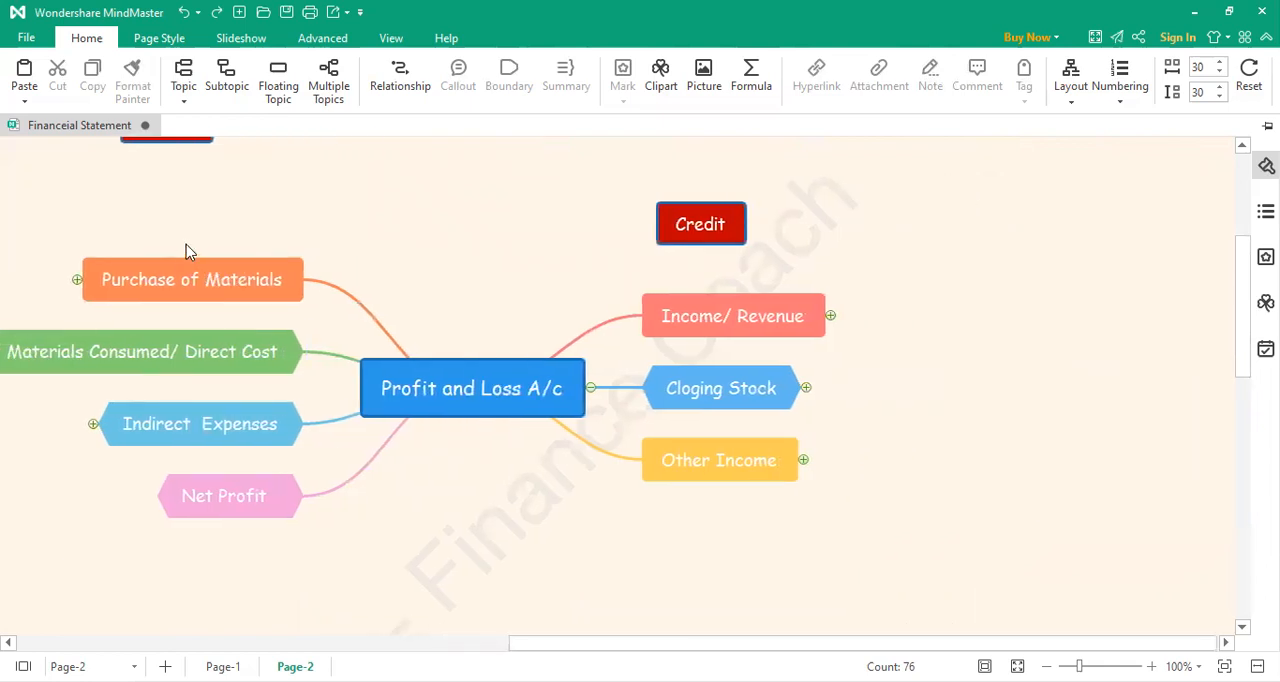
{"action": "left_click", "coordinate": [830, 317]}
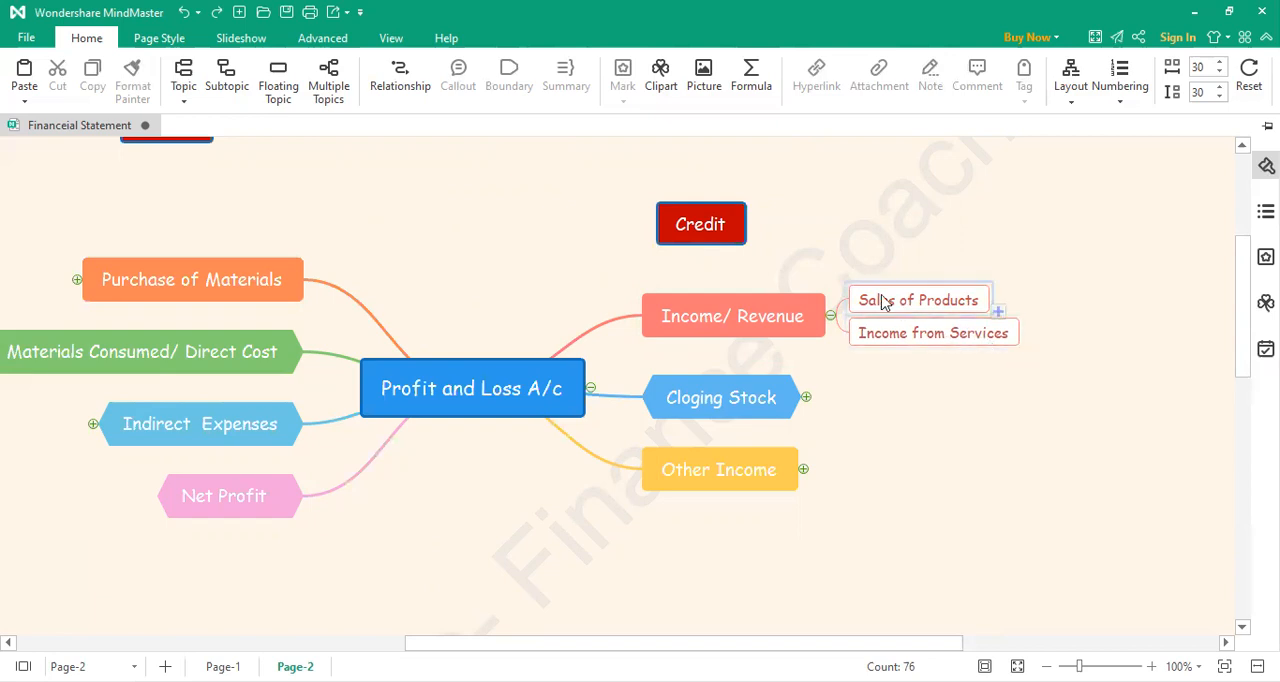
{"action": "left_click", "coordinate": [997, 314]}
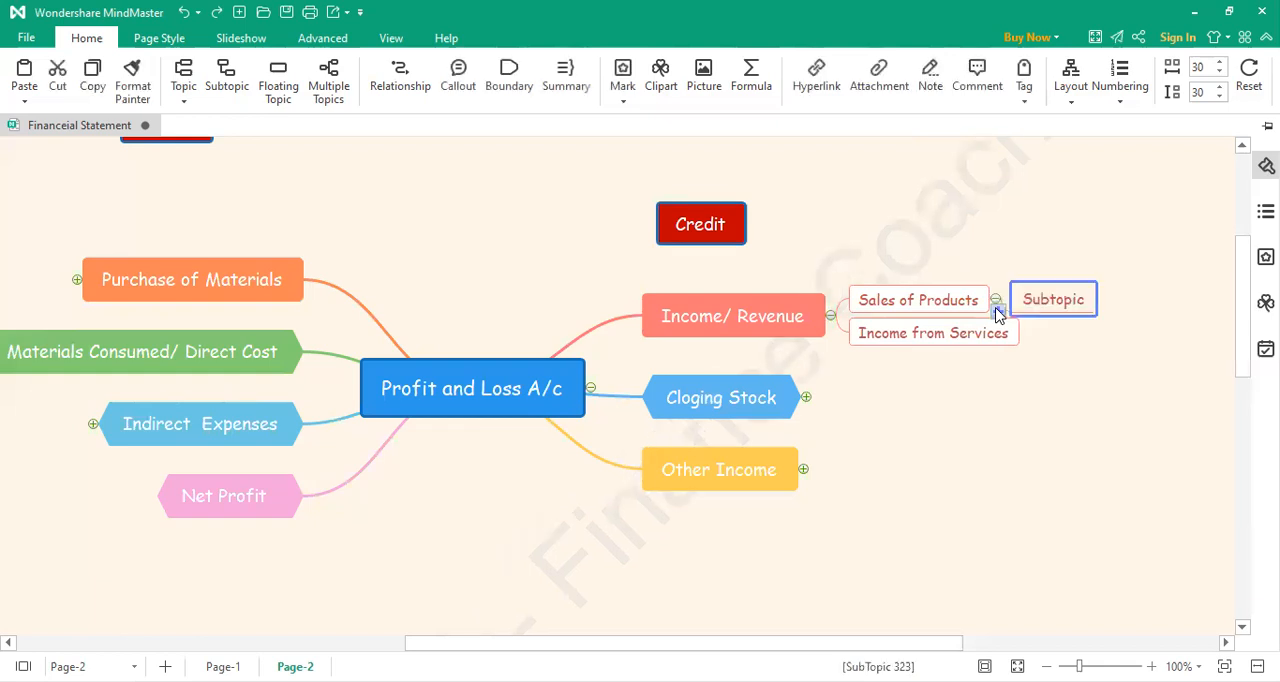
{"action": "double_click", "coordinate": [1063, 300]}
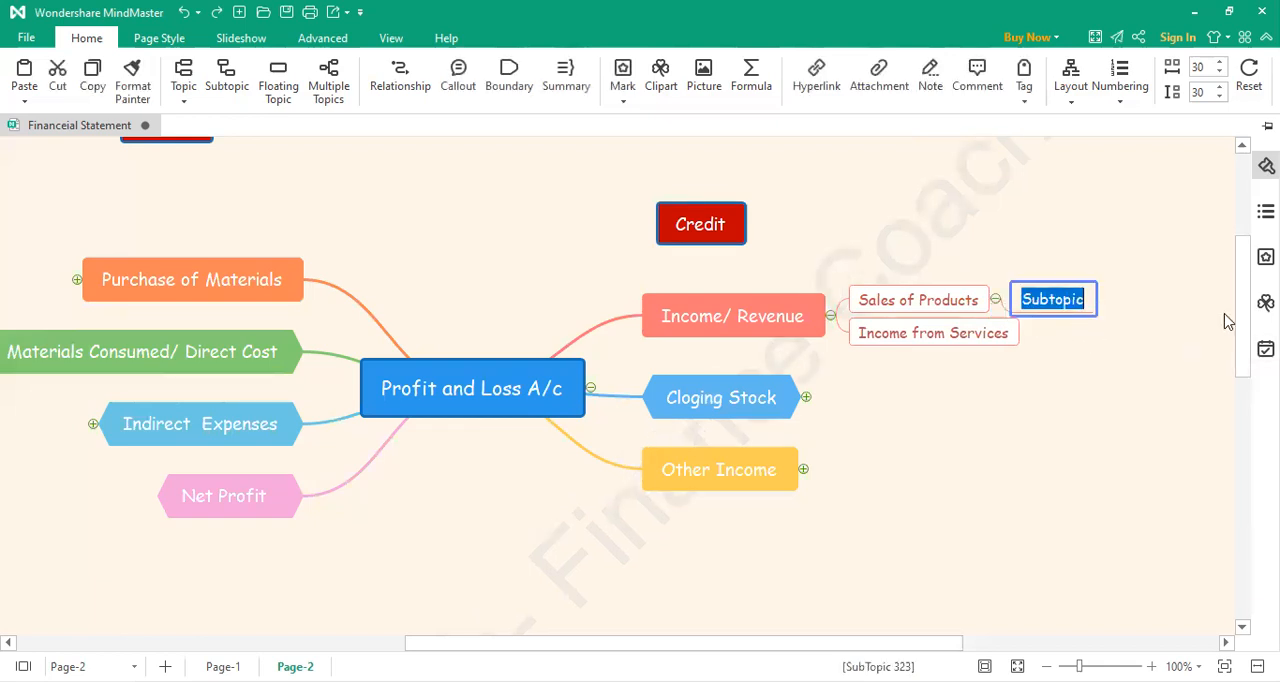
{"action": "type", "text": "Sales"}
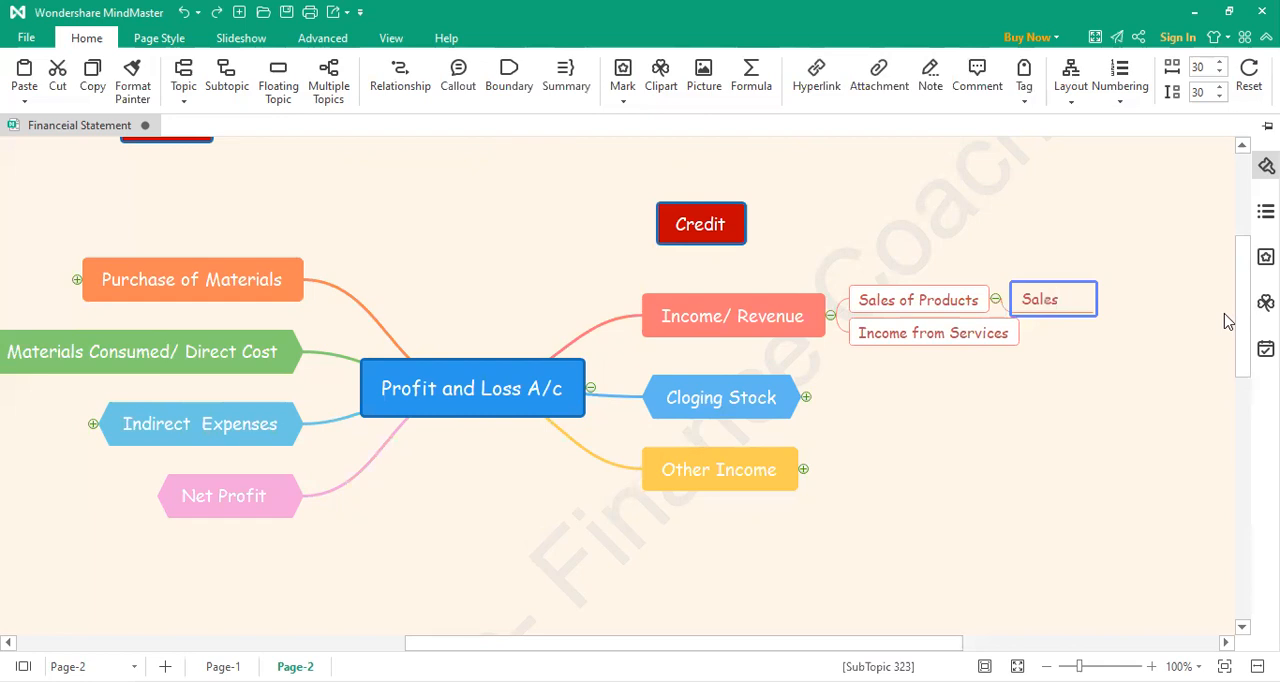
{"action": "type", "text": " -5"}
{"action": "type", "text": " GST"}
{"action": "key", "text": "Left"}
{"action": "key", "text": "Left"}
{"action": "key", "text": "Left"}
{"action": "key", "text": "Left"}
{"action": "type", "text": "%"}
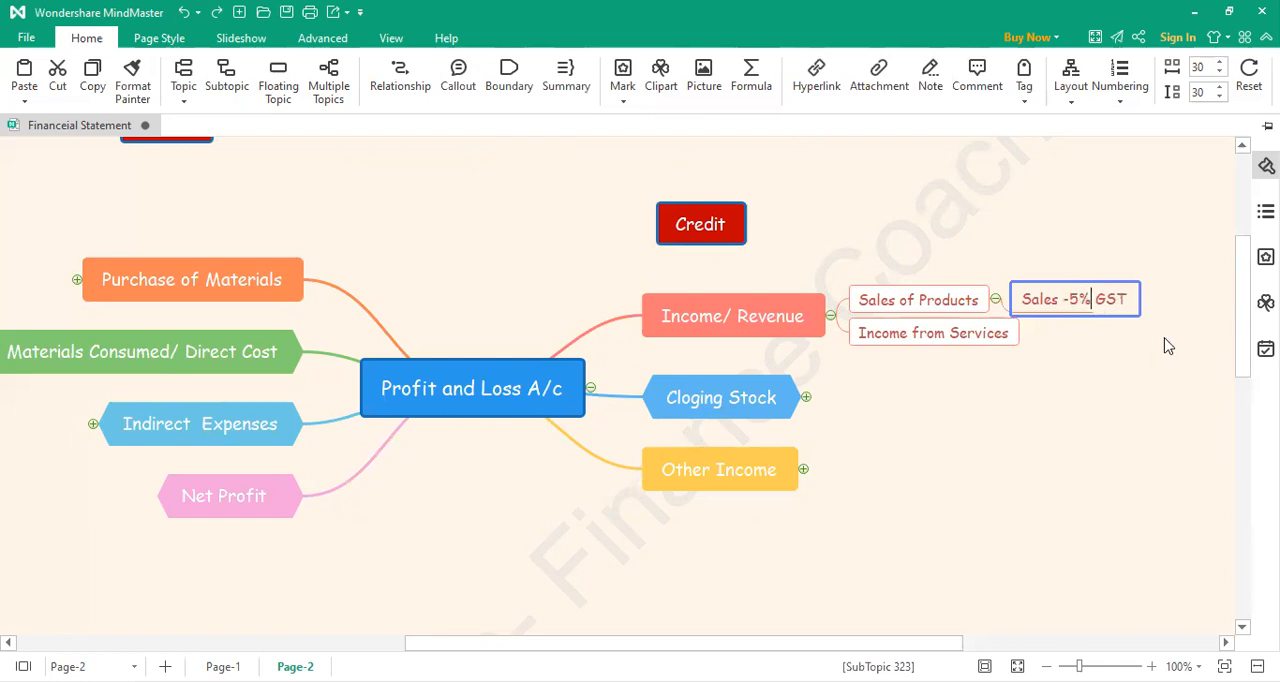
Step: Add a second subtopic under Sales of Products, labelled "Sales 12% GST"
{"action": "left_click", "coordinate": [1115, 360]}
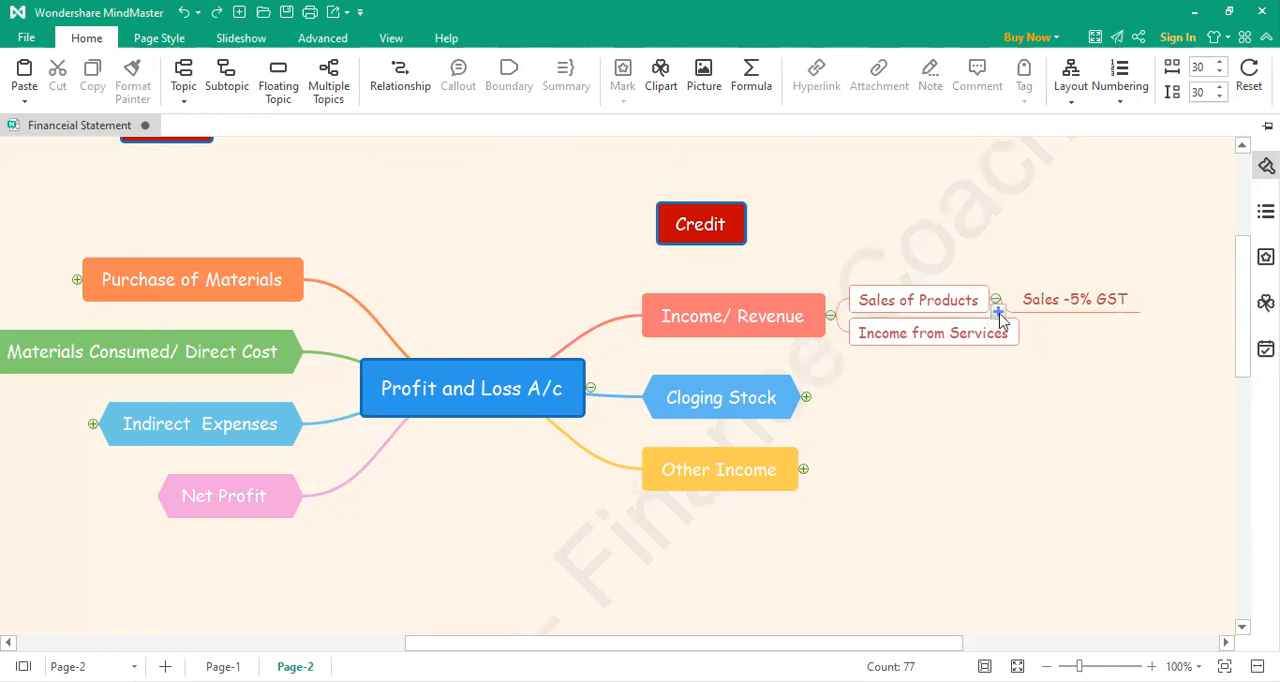
{"action": "left_click", "coordinate": [998, 312]}
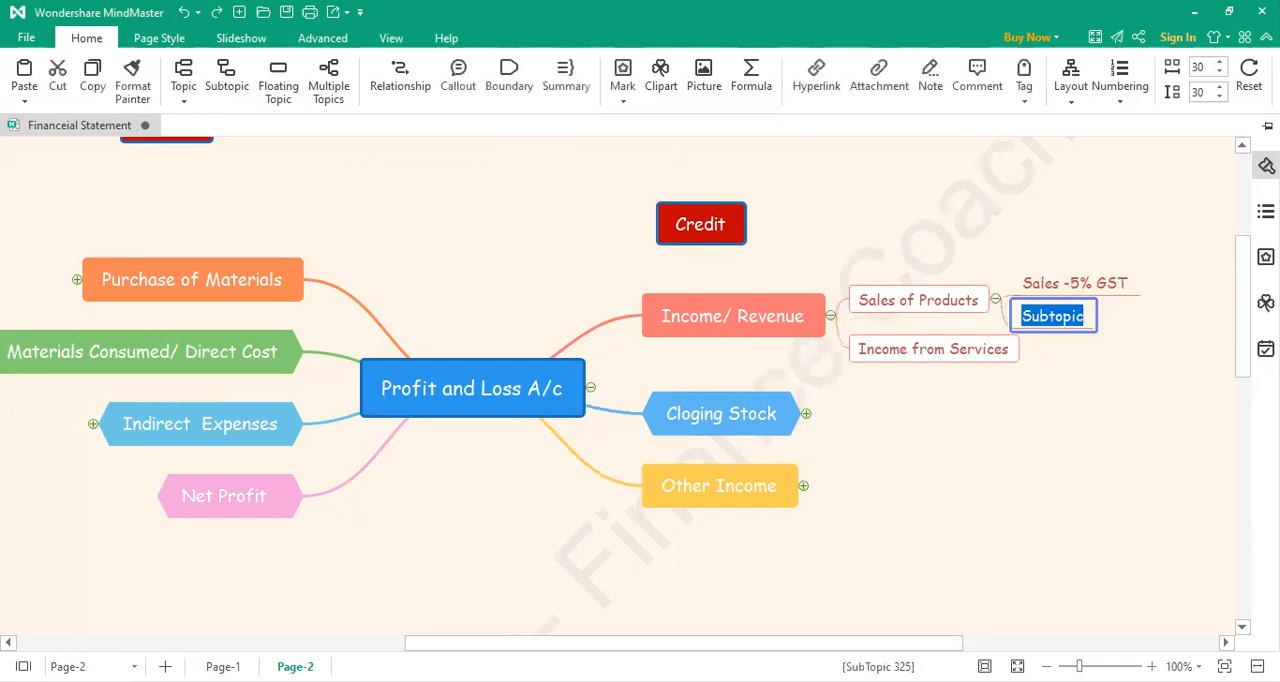
{"action": "type", "text": "Sales 12% GST"}
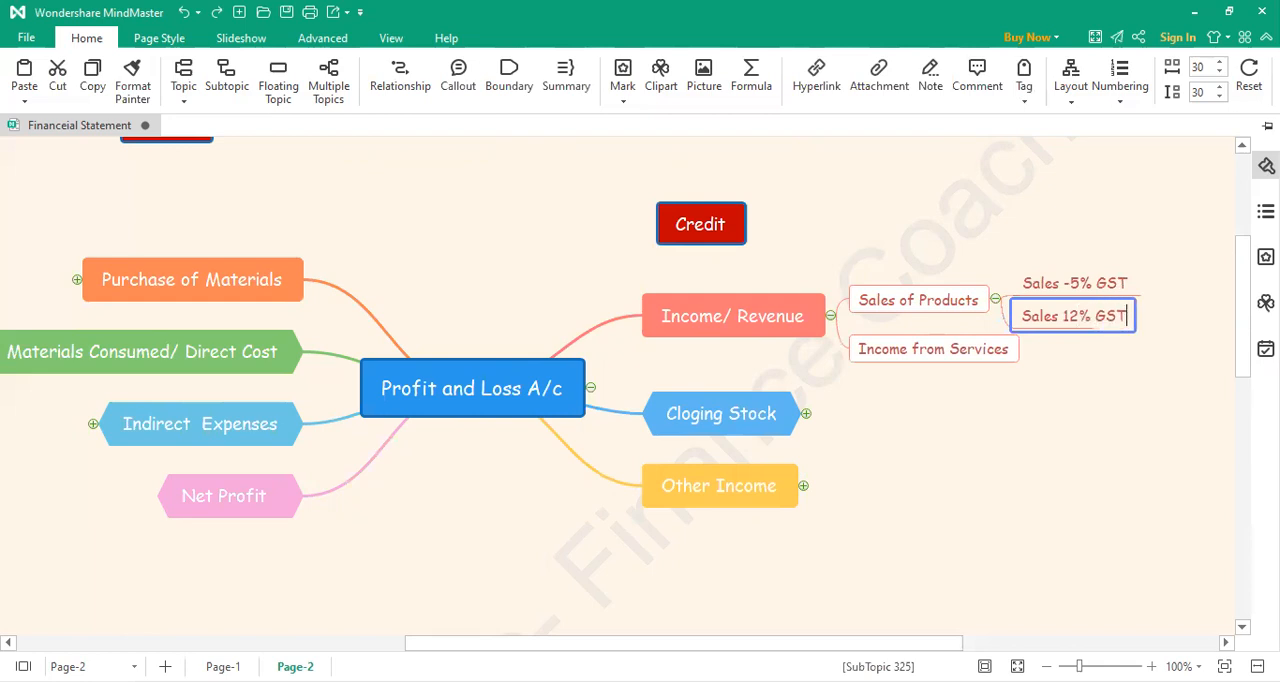
{"action": "left_click", "coordinate": [1086, 483]}
Step: Add a third subtopic under Sales of Products, labelled "Sales 18% GST"
{"action": "left_click", "coordinate": [997, 314]}
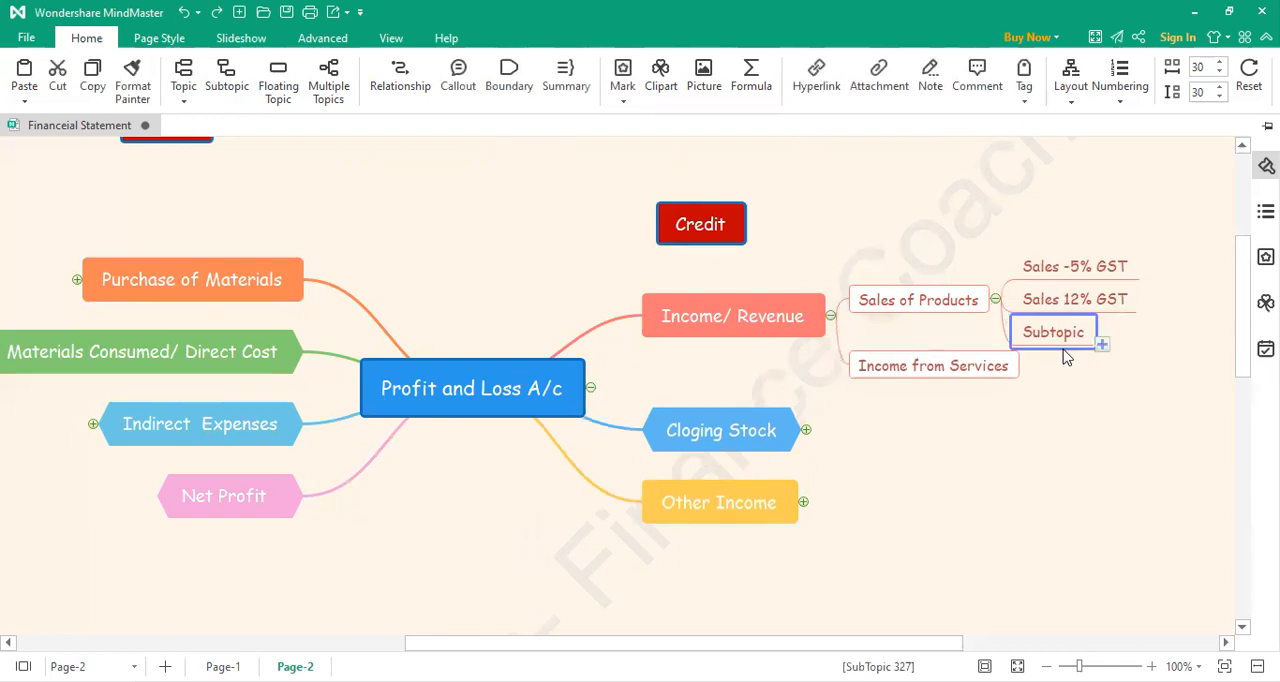
{"action": "double_click", "coordinate": [1058, 338]}
{"action": "type", "text": "Sales"}
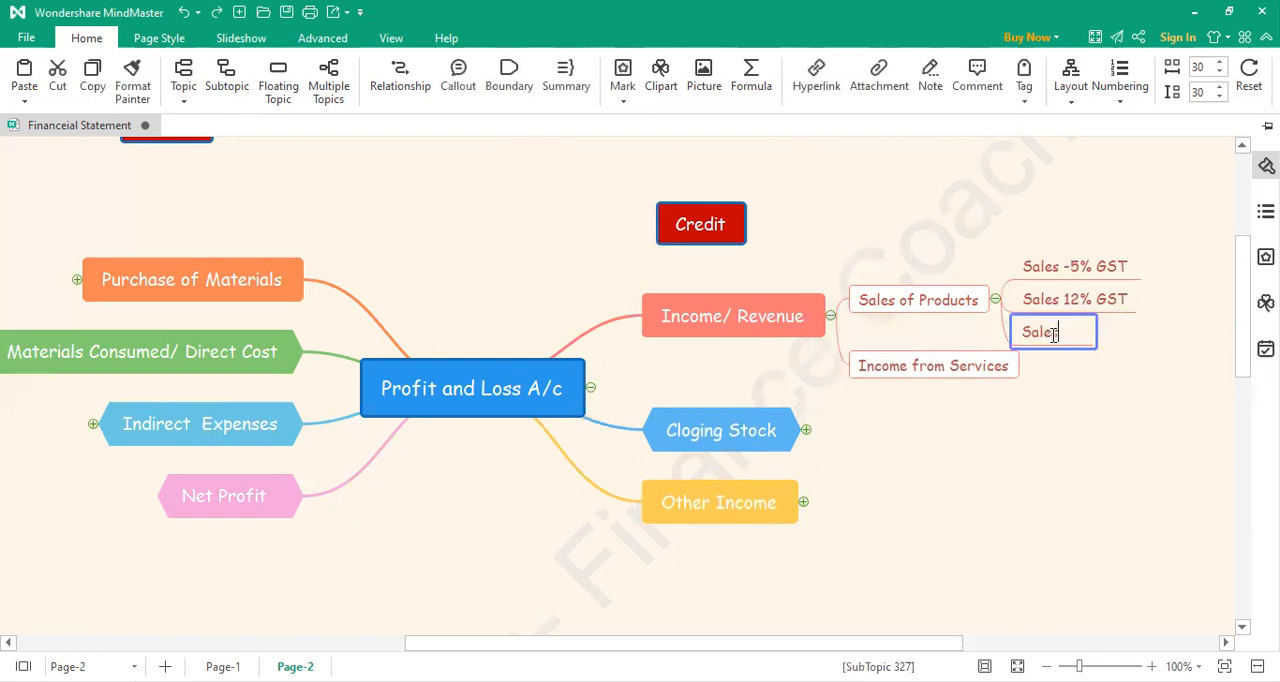
{"action": "type", "text": " 18% GST"}
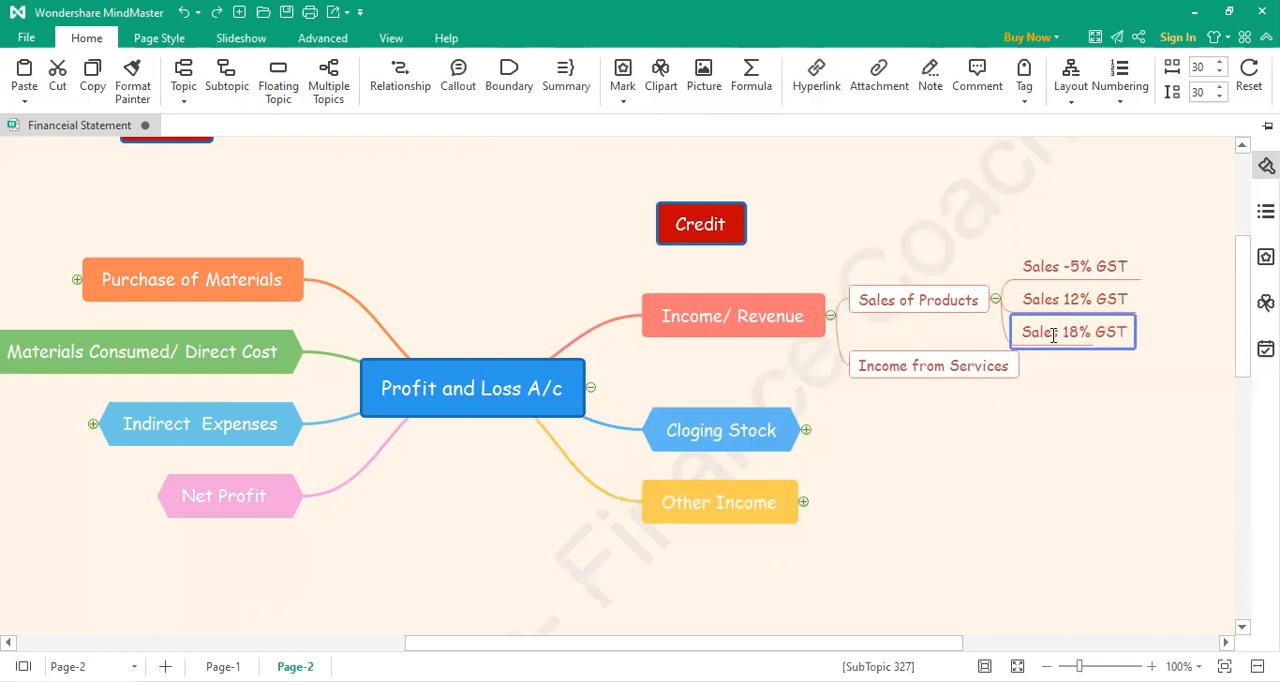
{"action": "left_click", "coordinate": [1104, 408]}
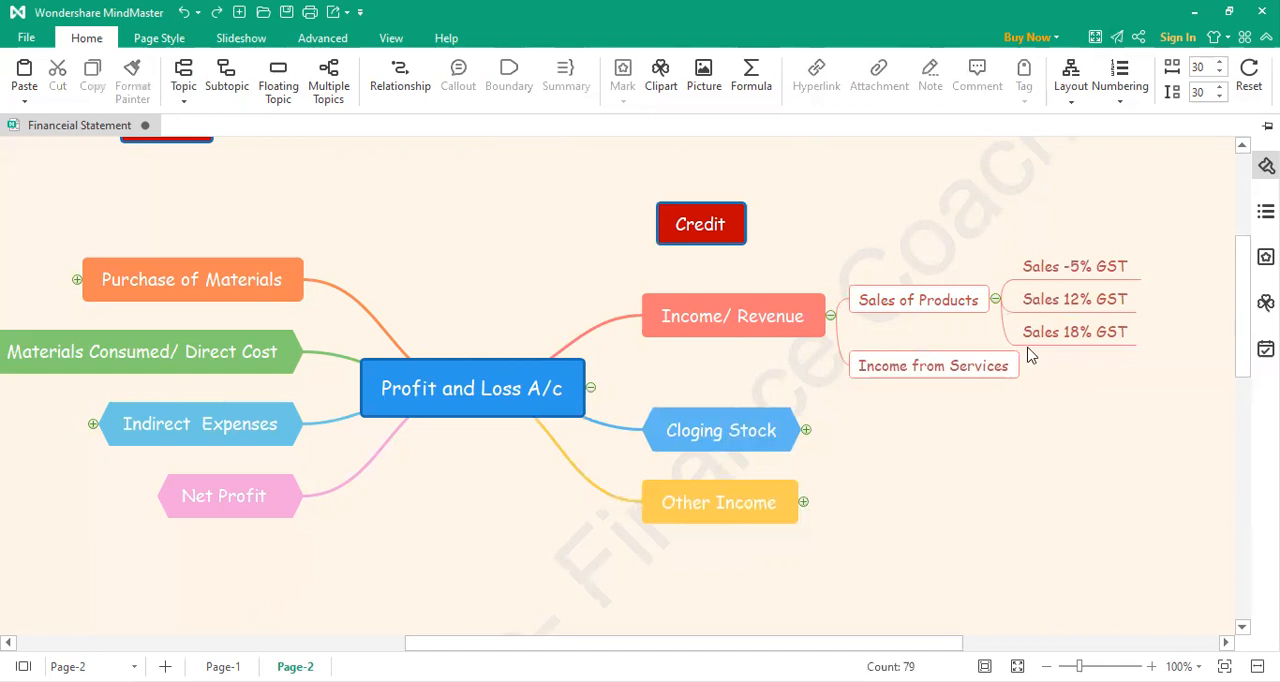
Step: Add a "Sales Exempted" subtopic under Sales of Products and move it above "Sales -5% GST"
{"action": "mouse_move", "coordinate": [1122, 311]}
{"action": "left_click", "coordinate": [998, 314]}
{"action": "double_click", "coordinate": [1074, 357]}
{"action": "type", "text": "Sales"}
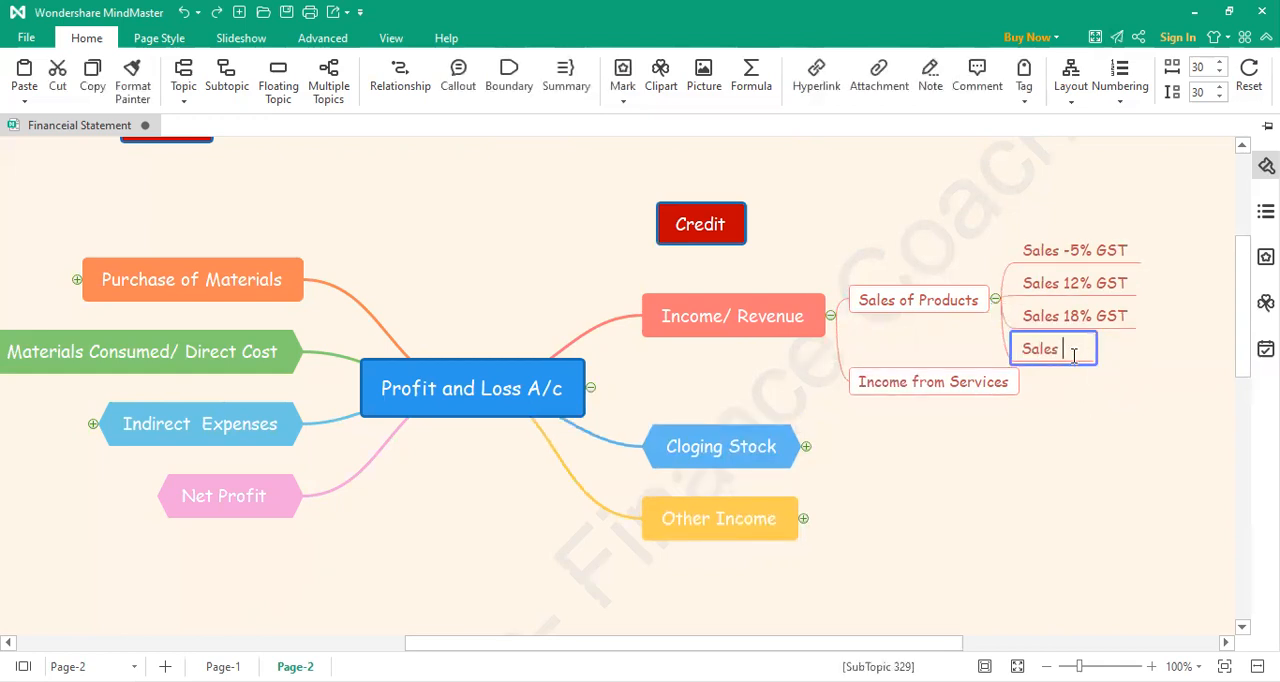
{"action": "type", "text": " Exempted"}
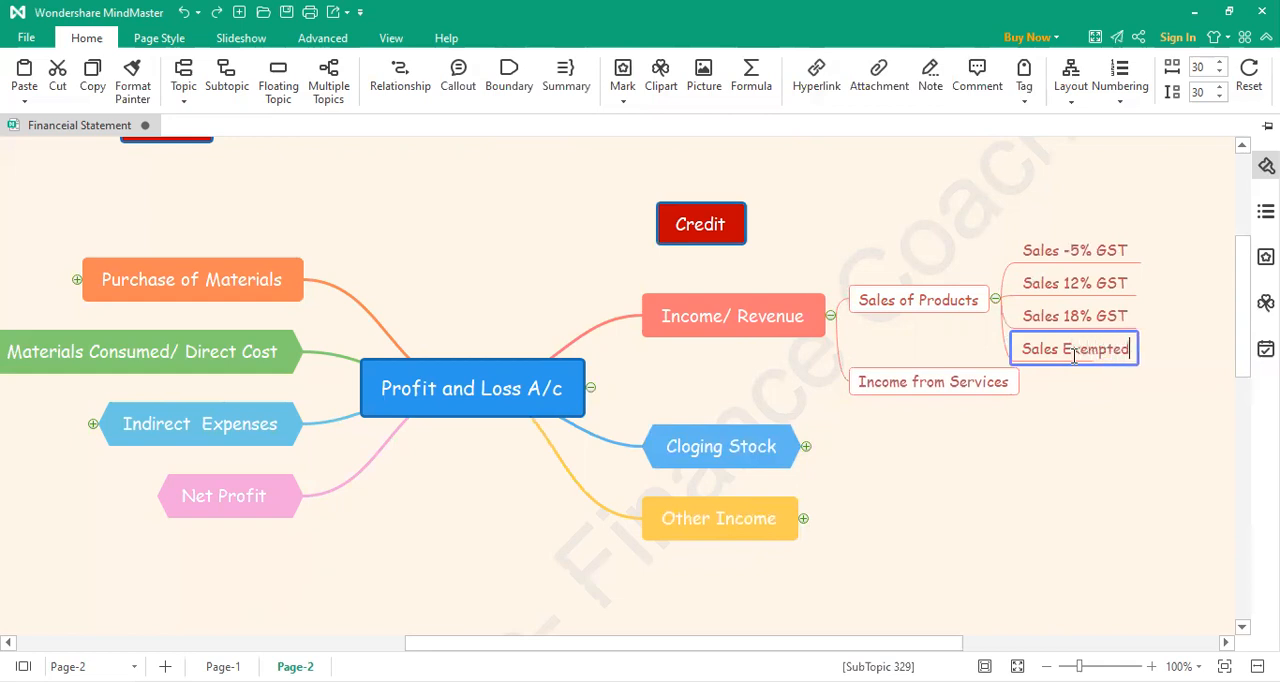
{"action": "left_click", "coordinate": [1063, 390]}
{"action": "left_click_drag", "start_coordinate": [1058, 358], "coordinate": [1052, 243]}
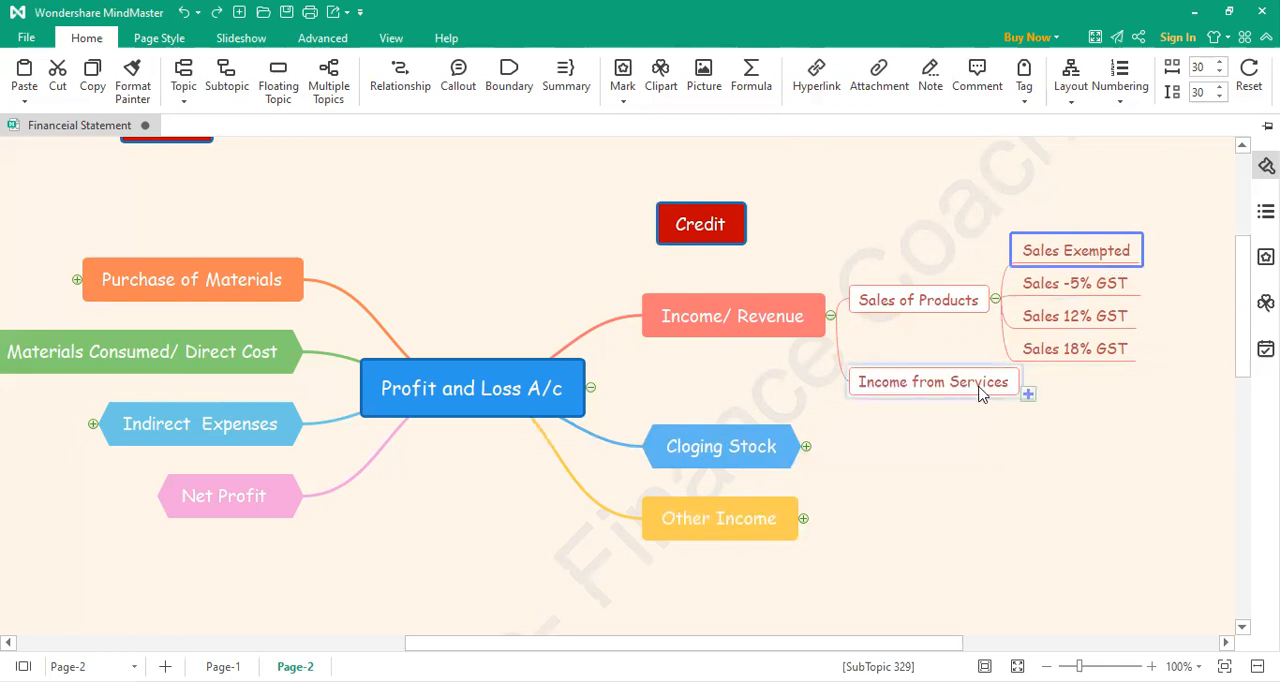
Step: Add a subtopic under Income from Services, labelled "Service Charges"
{"action": "left_click", "coordinate": [1028, 397]}
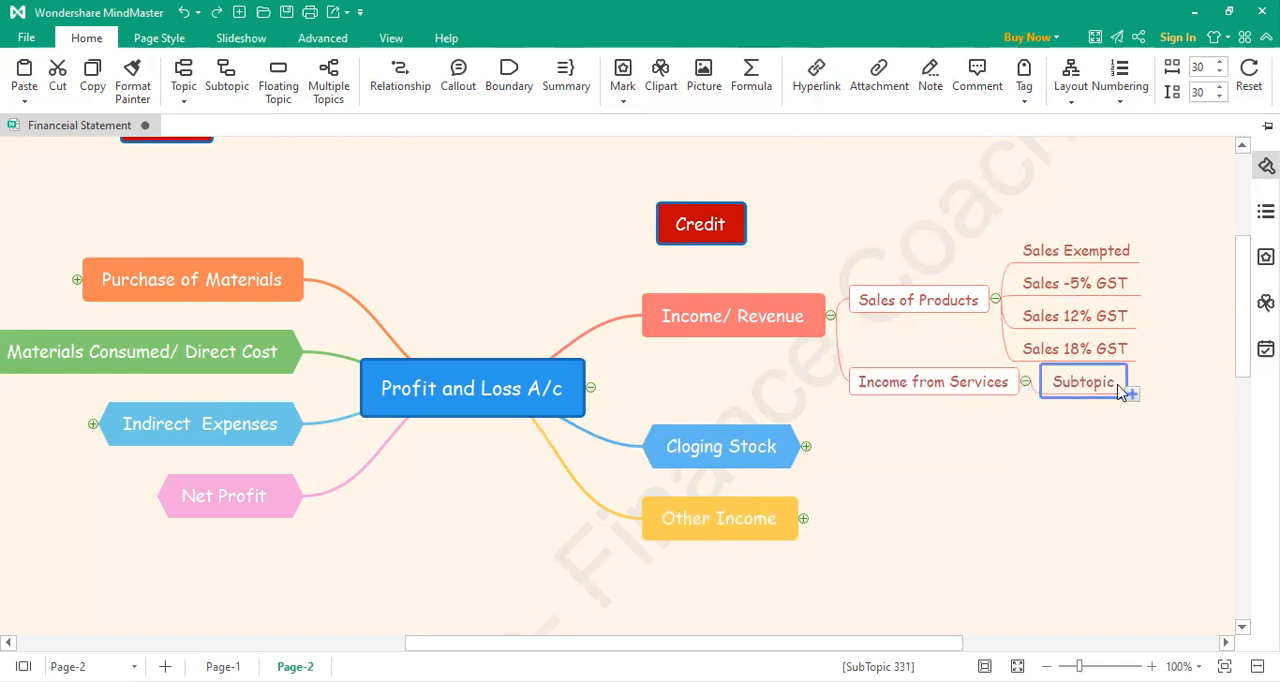
{"action": "double_click", "coordinate": [1090, 386]}
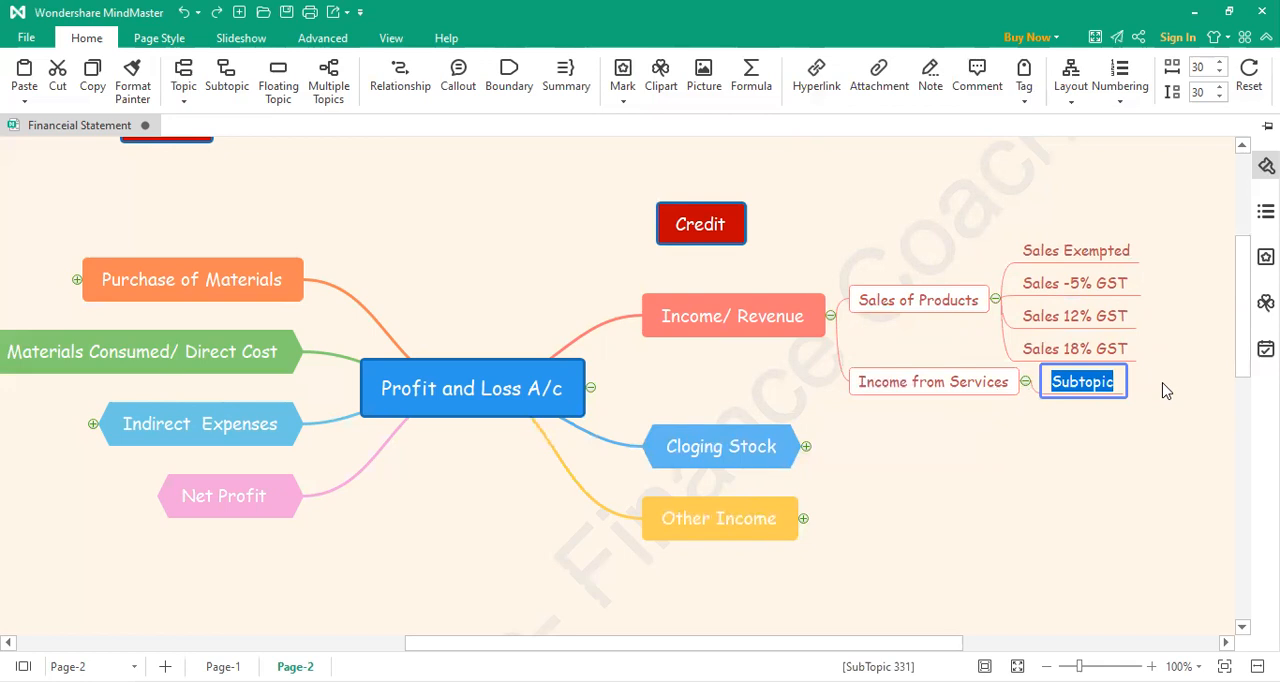
{"action": "type", "text": "Servic"}
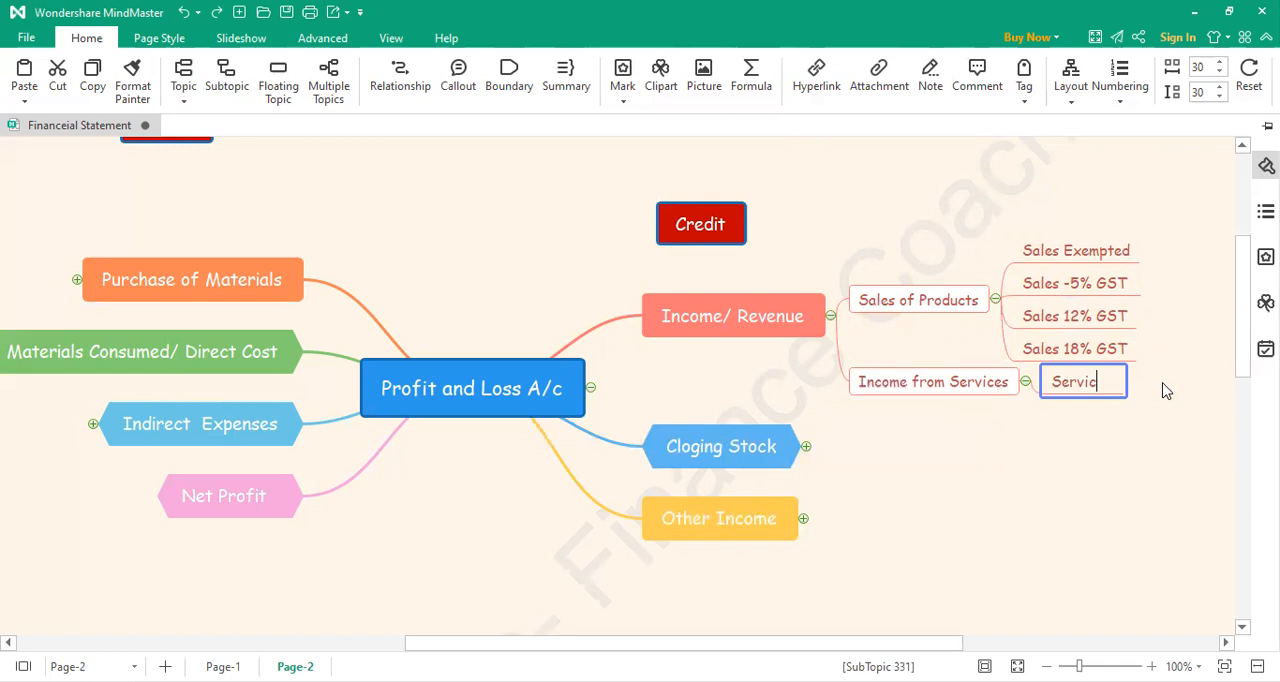
{"action": "type", "text": "e Charges"}
{"action": "left_click", "coordinate": [929, 488]}
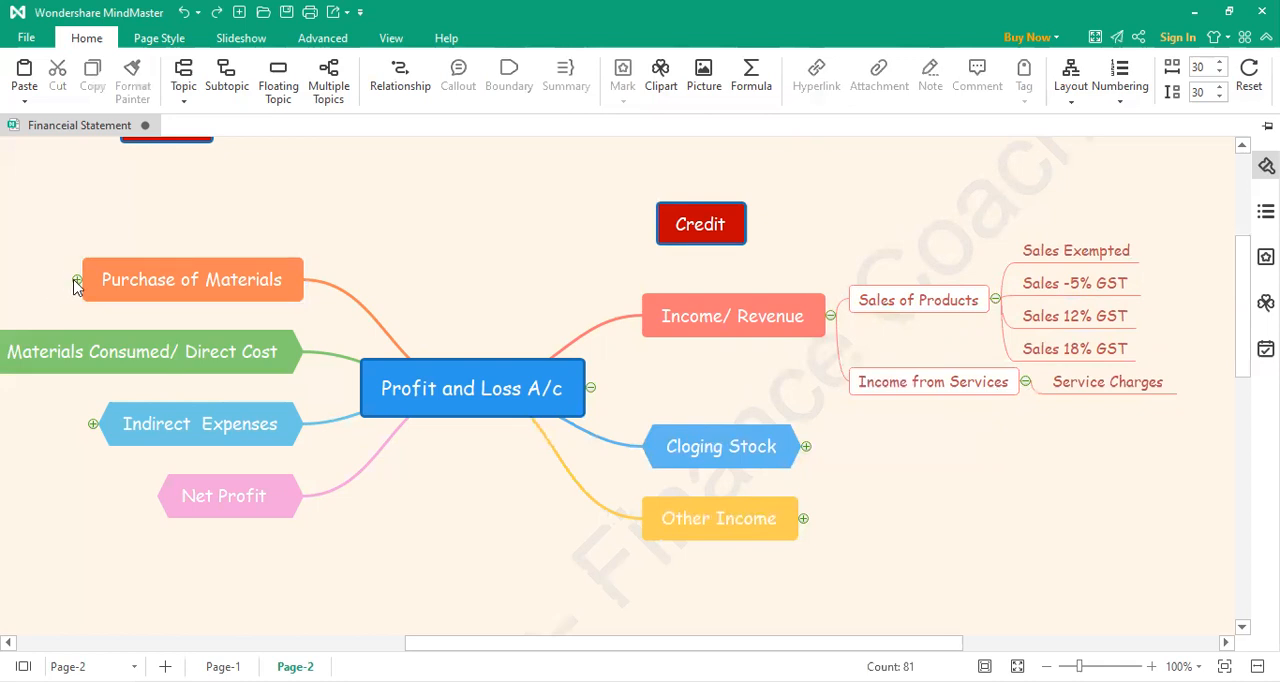
Step: Expand the Purchase of Materials branch and check how its service charges subtopic is worded
{"action": "left_click", "coordinate": [77, 279]}
{"action": "scroll", "coordinate": [514, 630], "scroll_direction": "left", "scroll_amount": 5}
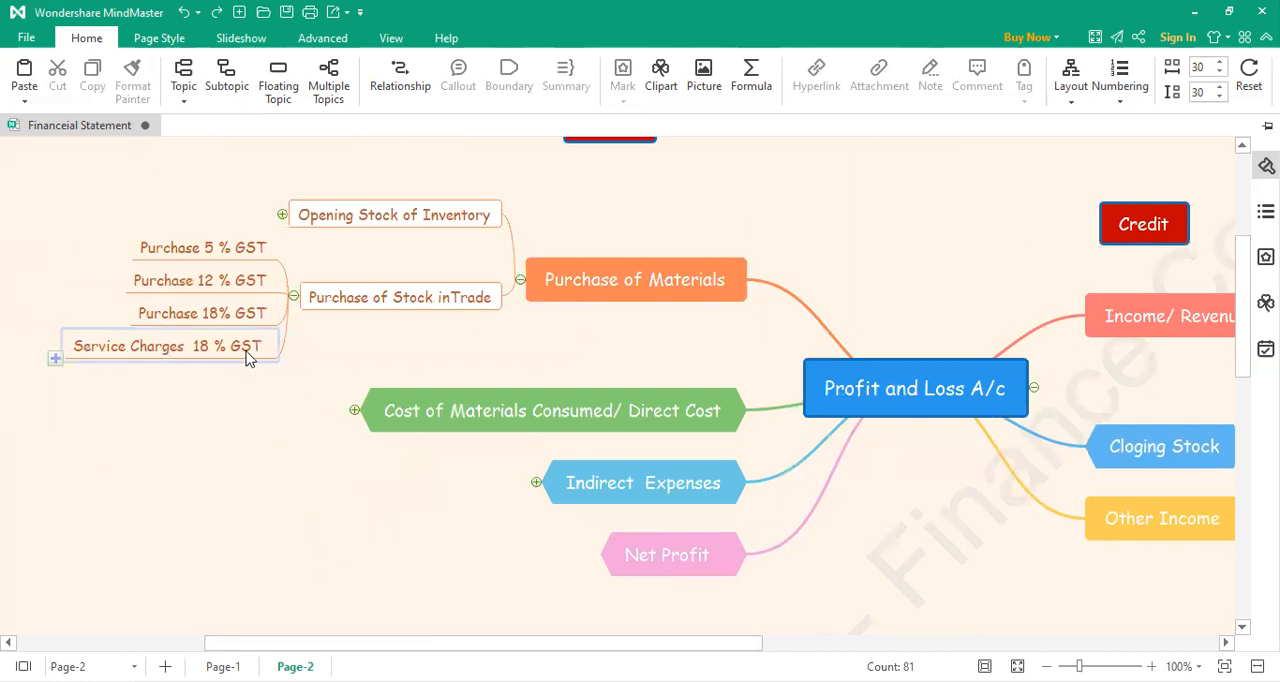
{"action": "left_click_drag", "start_coordinate": [656, 648], "coordinate": [917, 623]}
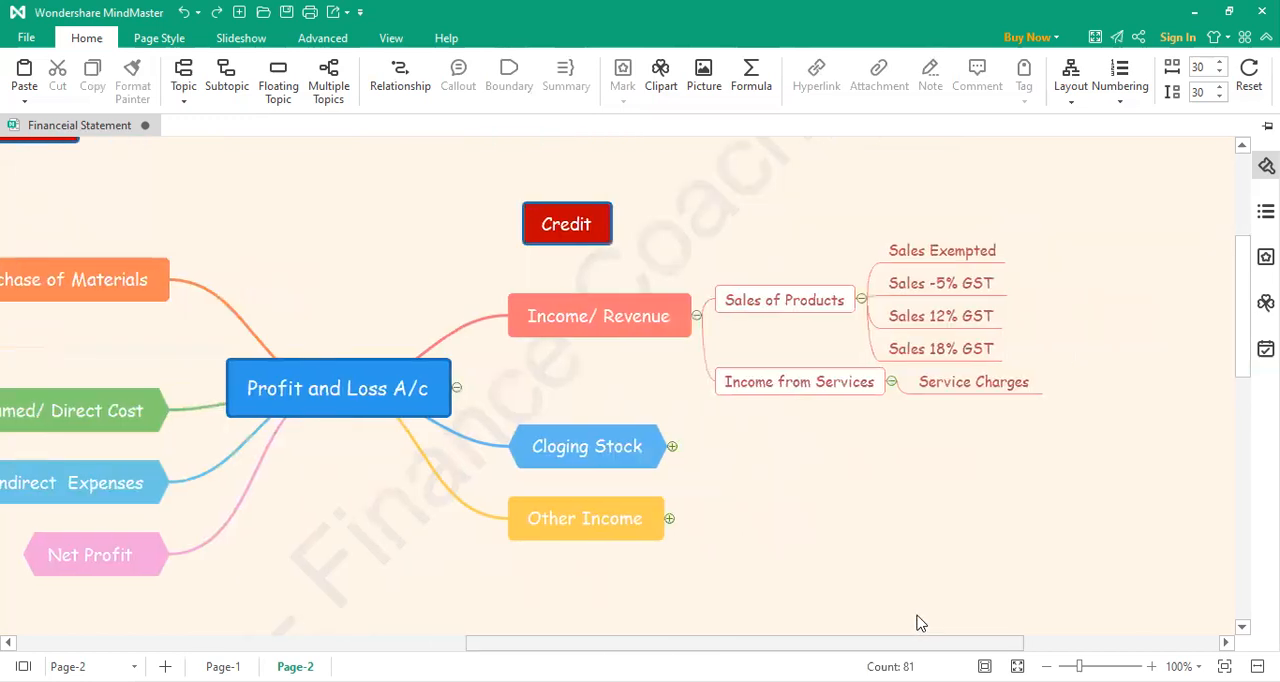
Step: Extend the label of the Service Charges subtopic under Income from Services to "Service Charges Received 18 % GST"
{"action": "double_click", "coordinate": [970, 392]}
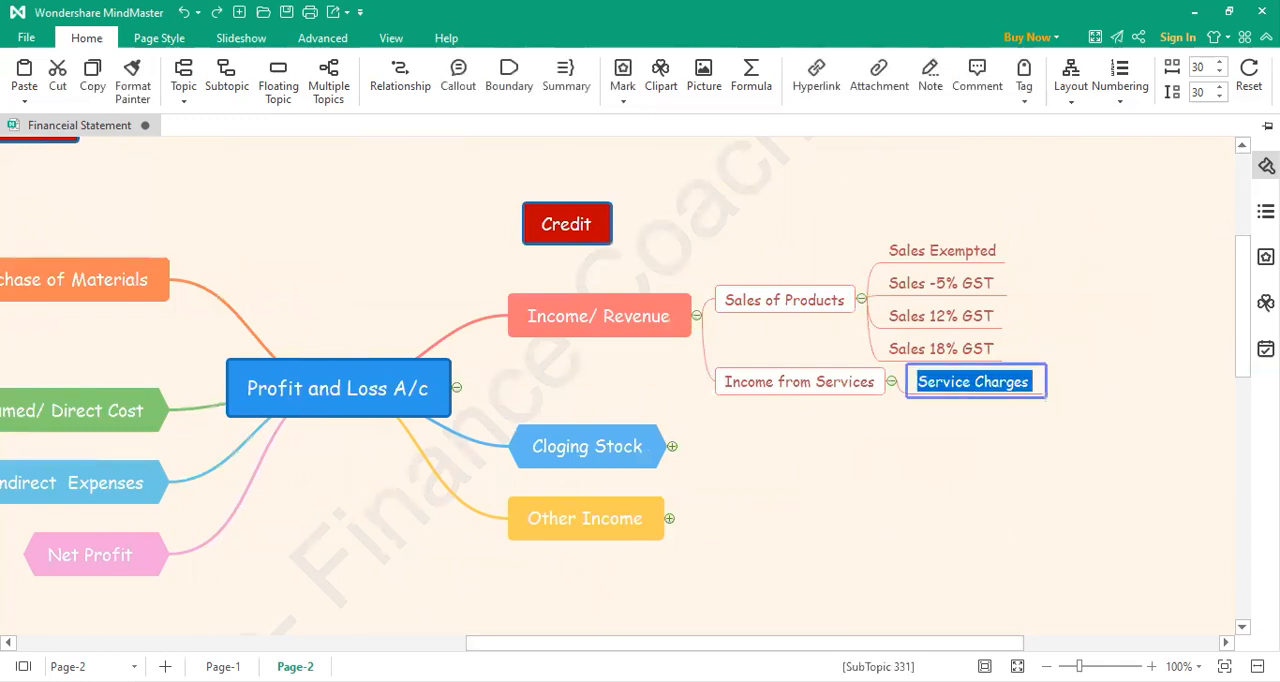
{"action": "left_click", "coordinate": [1033, 382]}
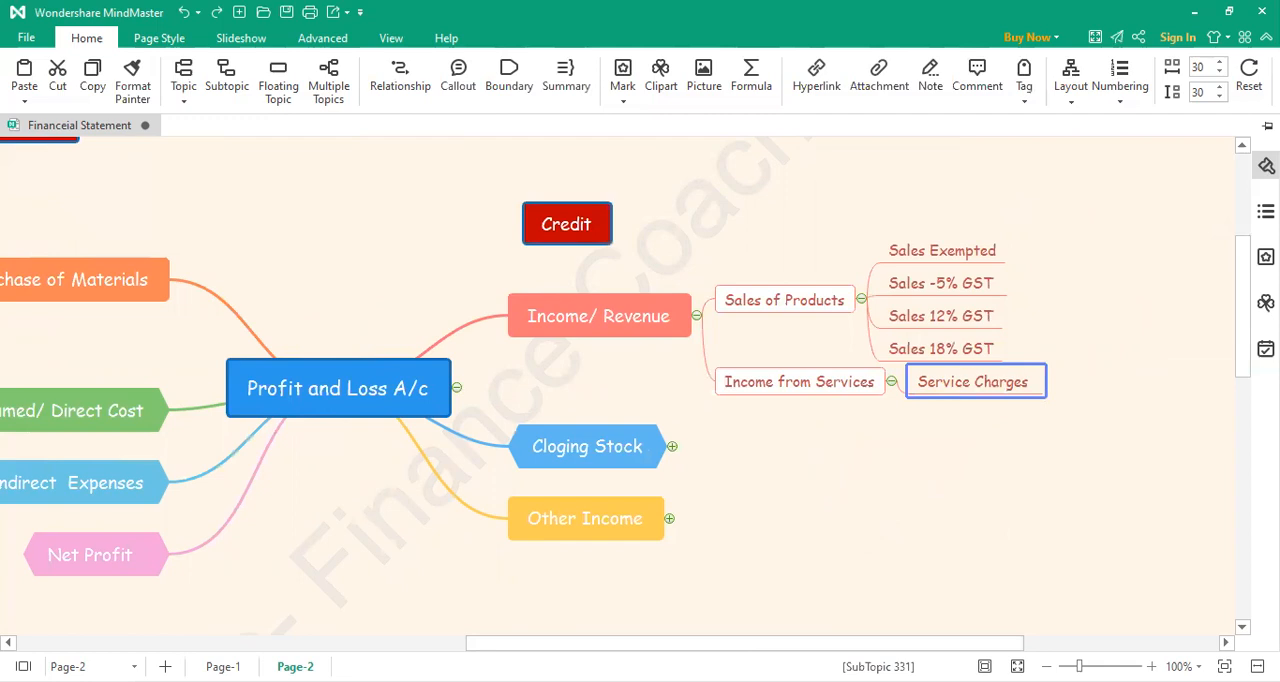
{"action": "key", "text": "Left"}
{"action": "key", "text": "Left"}
{"action": "type", "text": "Receive"}
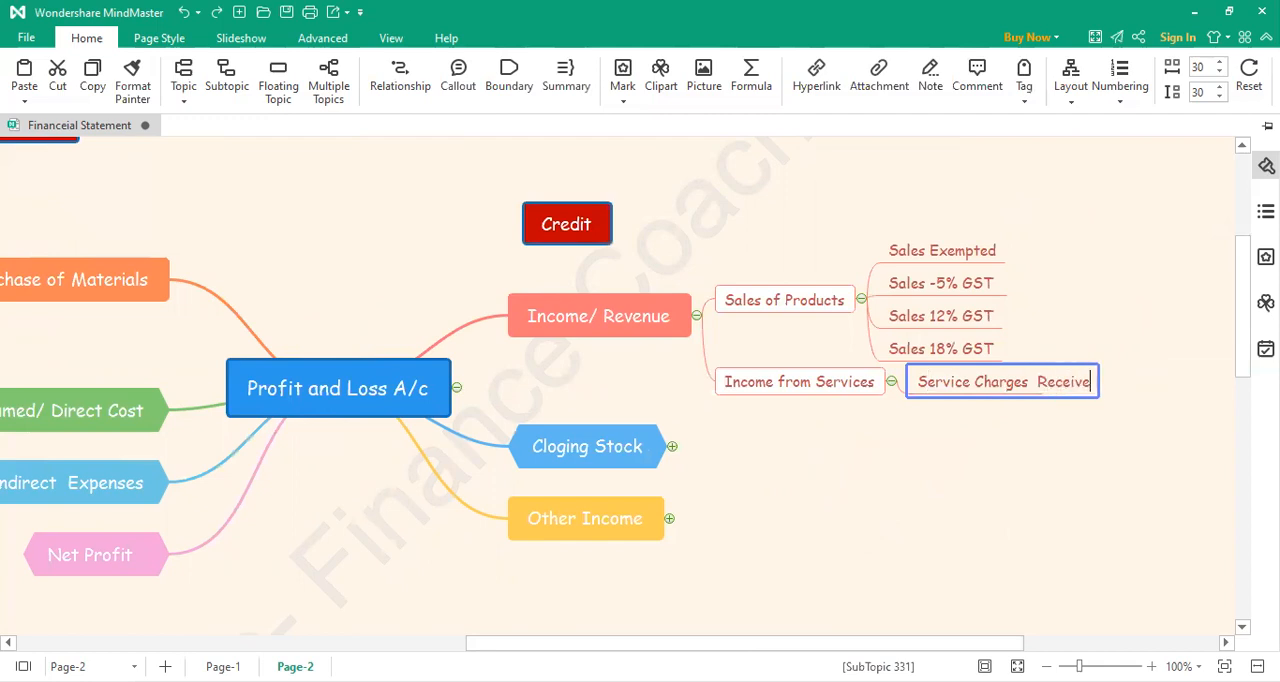
{"action": "type", "text": "d  18 % GST"}
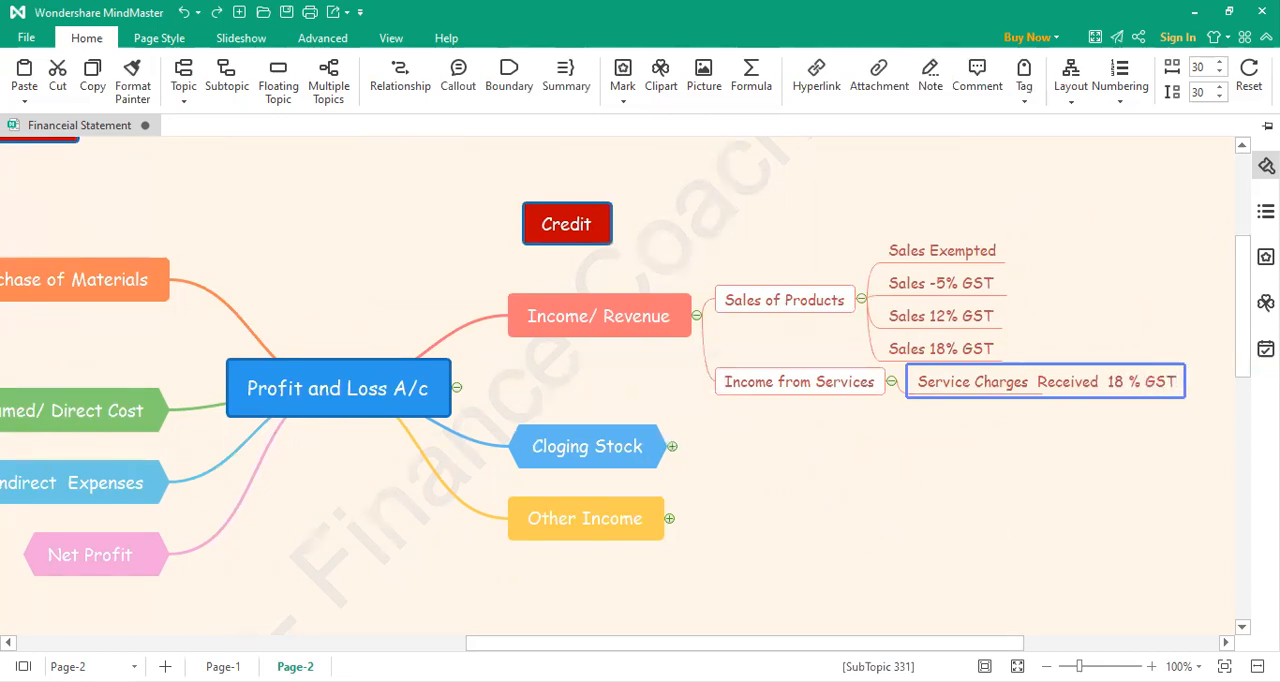
{"action": "left_click", "coordinate": [1072, 521]}
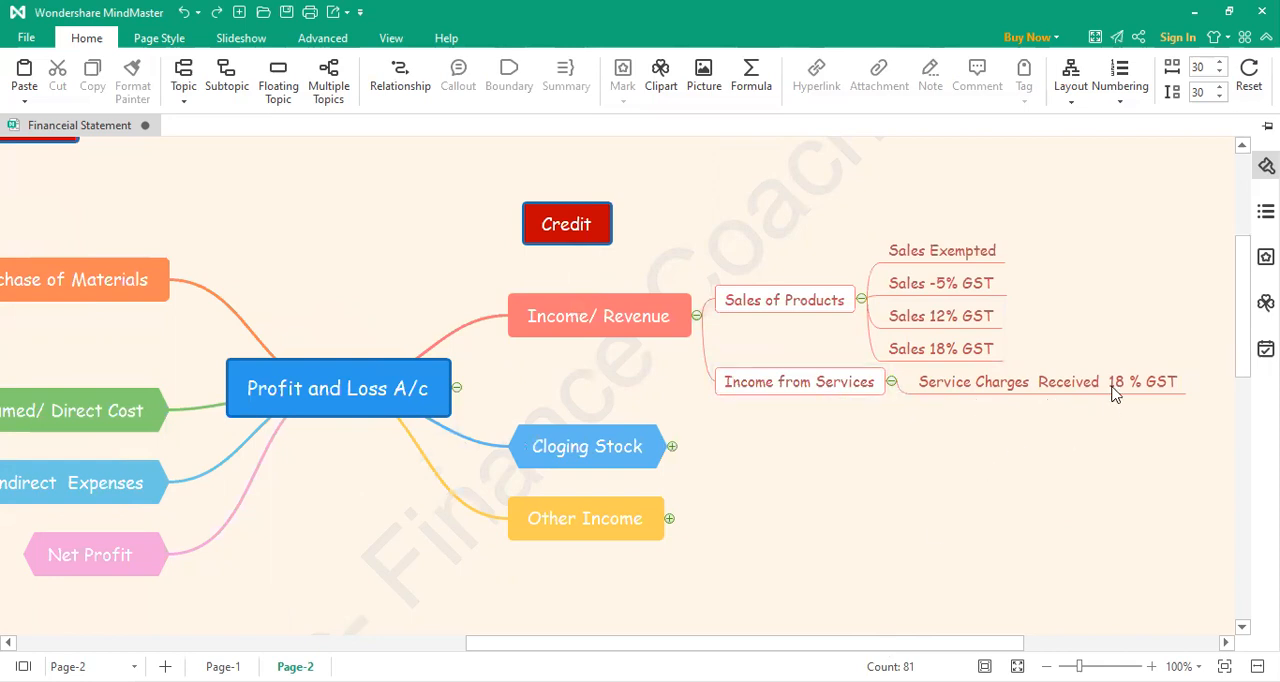
Step: Collapse the Purchase of Materials branch and expand the Cloging Stock branch
{"action": "left_click_drag", "start_coordinate": [855, 650], "coordinate": [563, 650]}
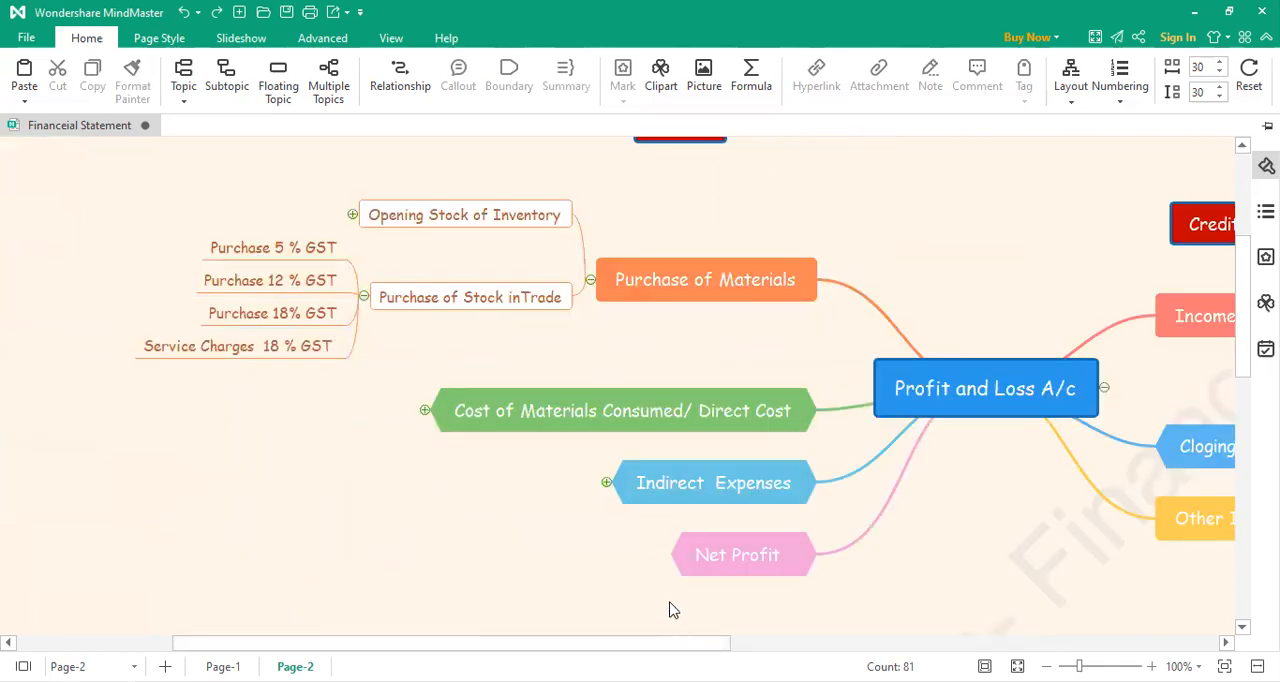
{"action": "left_click", "coordinate": [591, 281]}
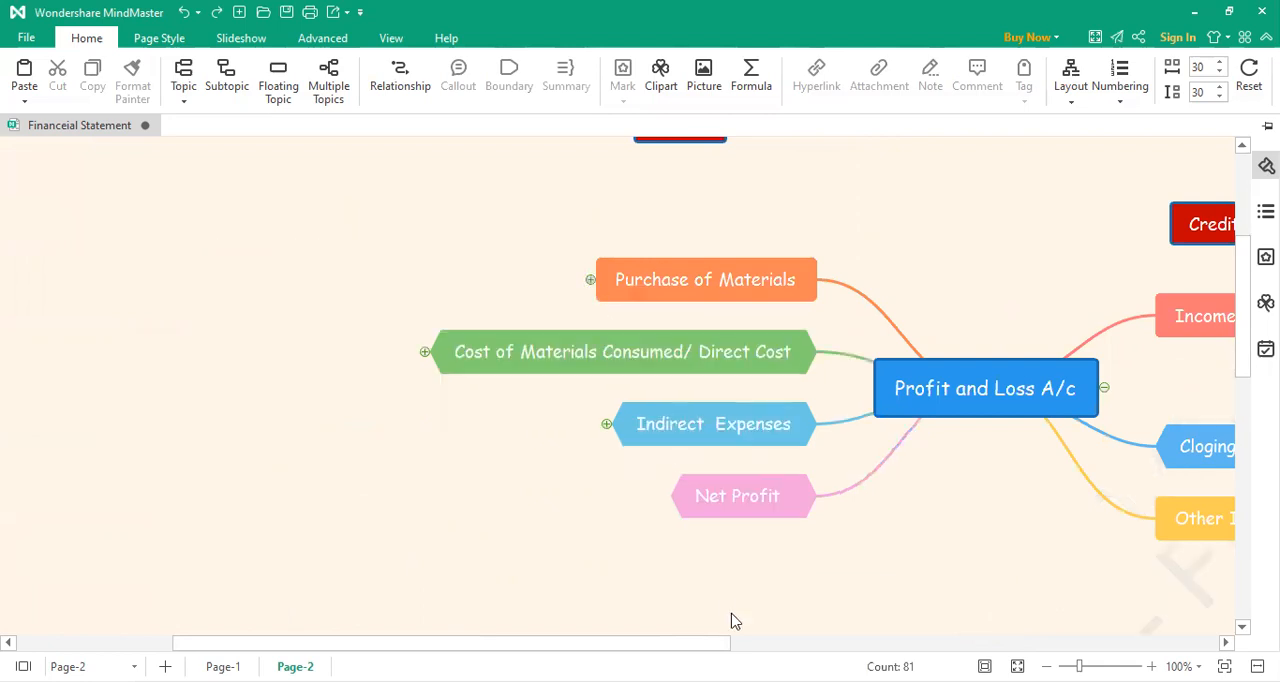
{"action": "left_click_drag", "start_coordinate": [716, 648], "coordinate": [1060, 609]}
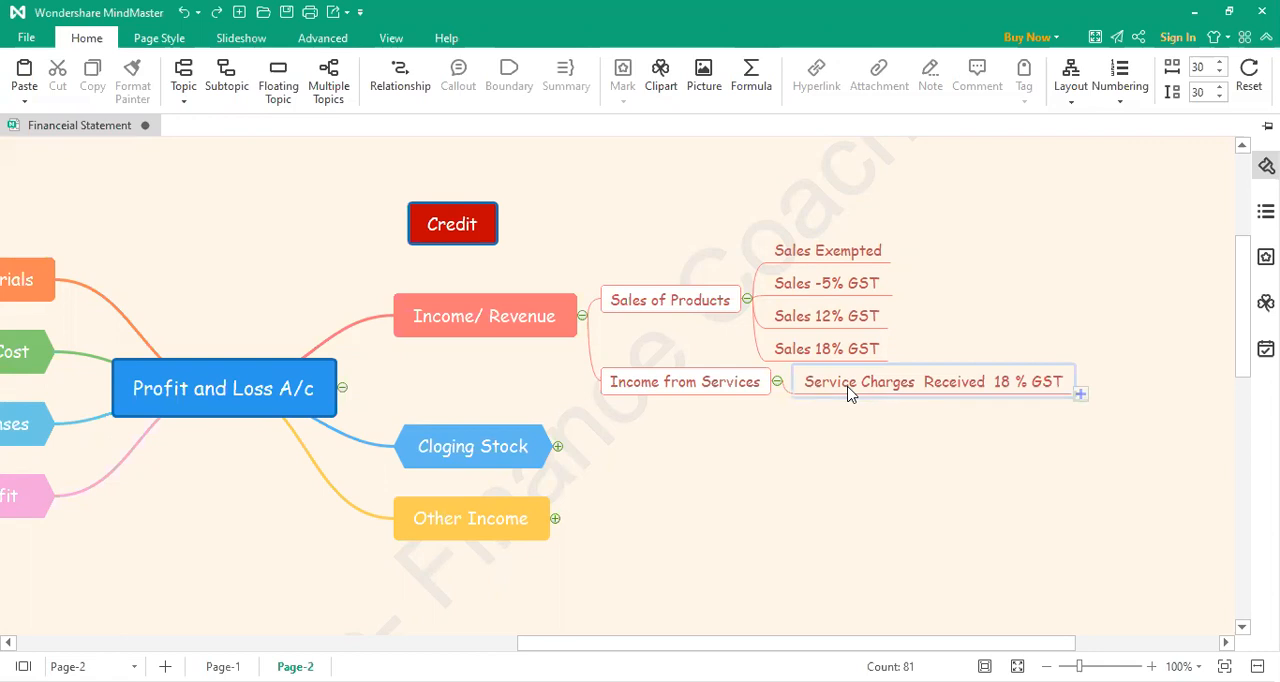
{"action": "left_click", "coordinate": [557, 447]}
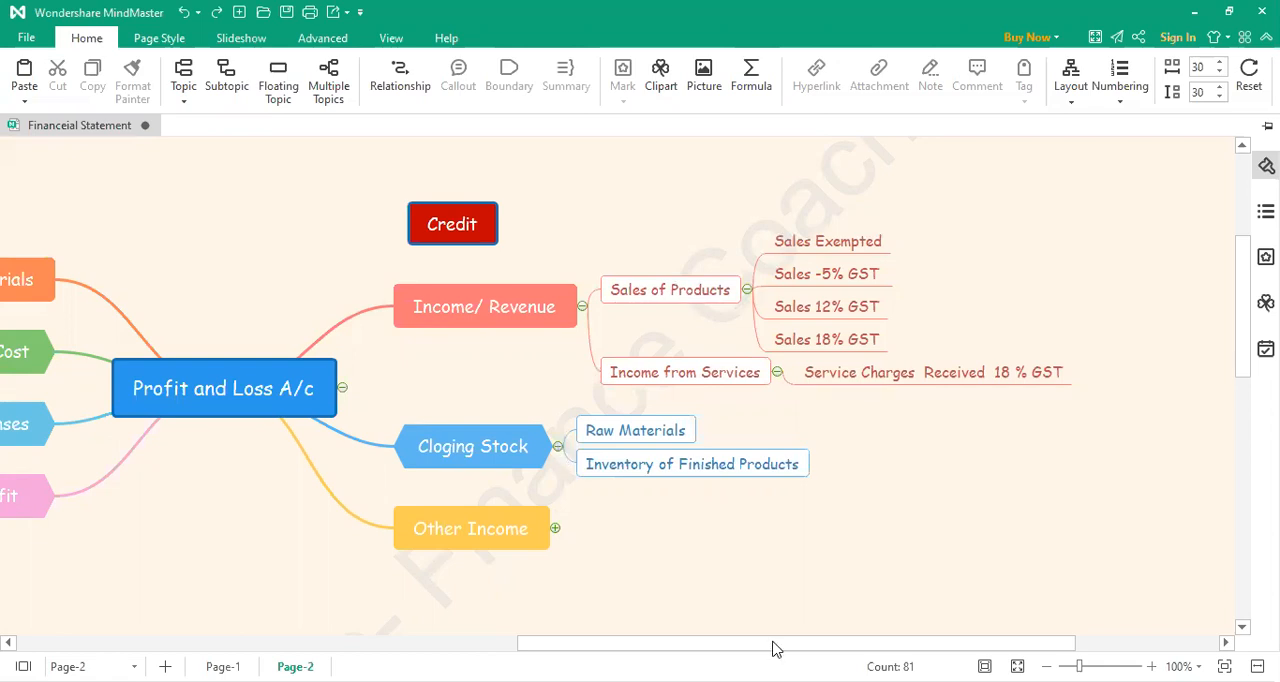
Step: Expand Purchase of Materials and its Opening Stock of Inventory subtopic to examine the stock categories
{"action": "left_click_drag", "start_coordinate": [772, 648], "coordinate": [634, 648]}
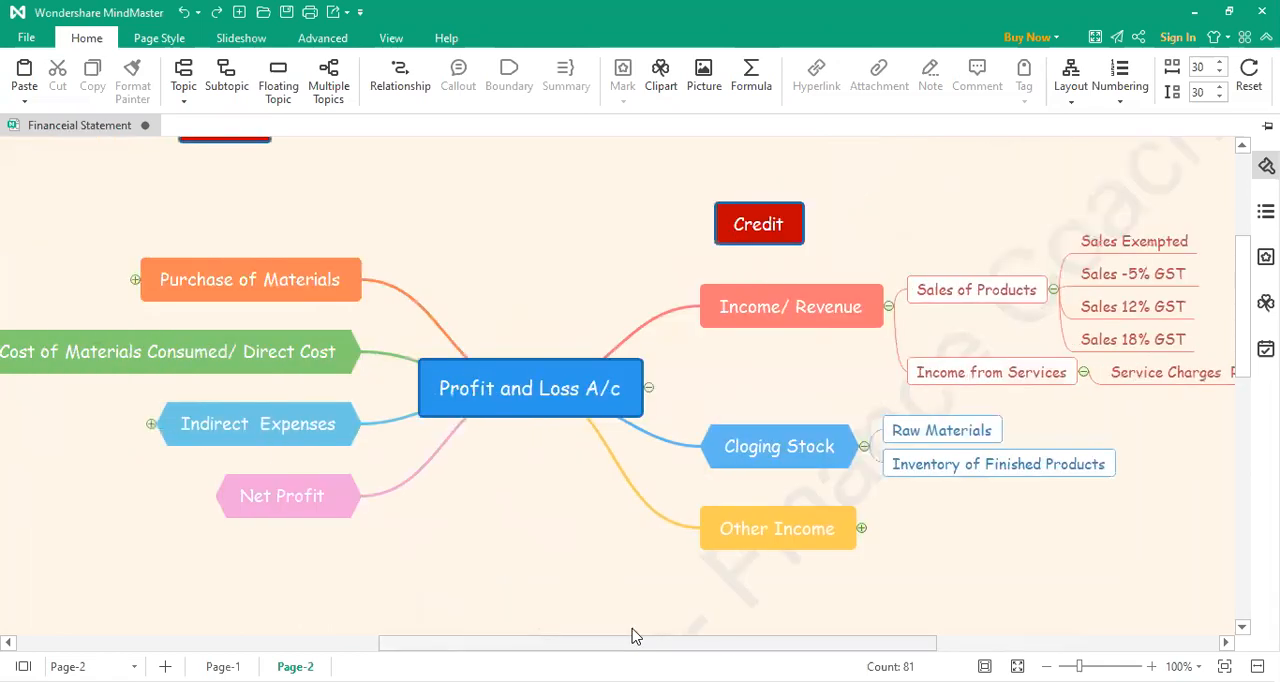
{"action": "left_click", "coordinate": [139, 283]}
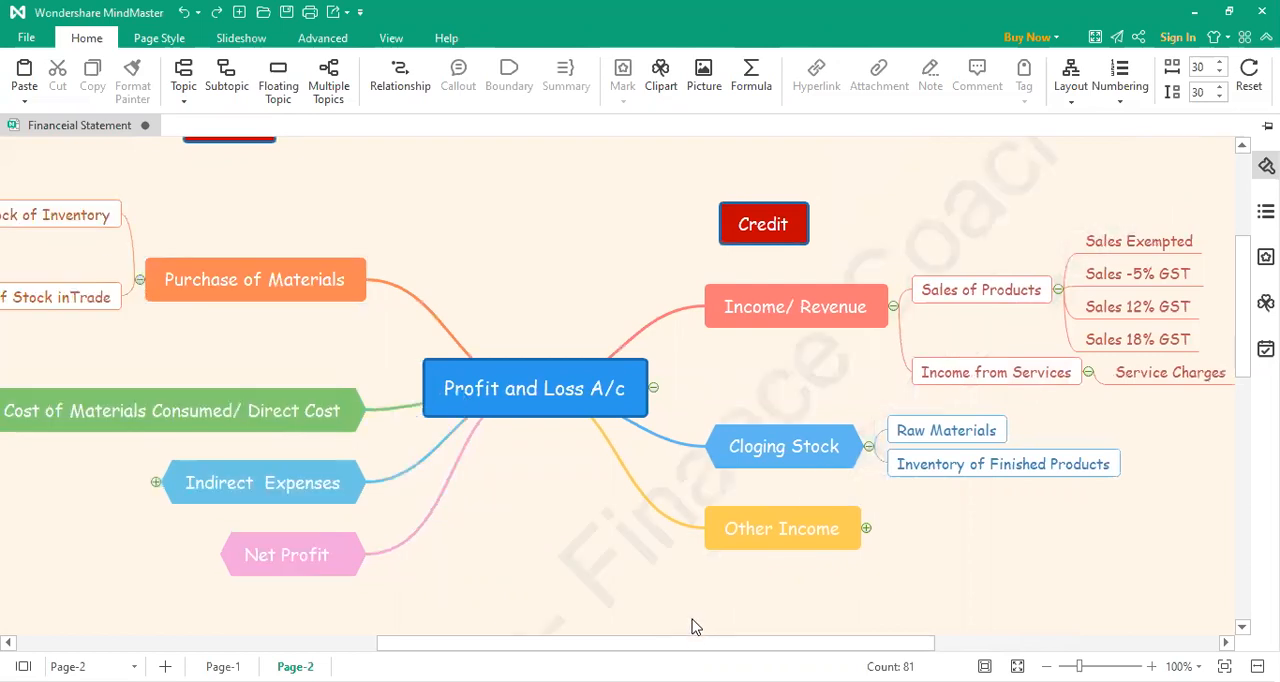
{"action": "left_click_drag", "start_coordinate": [686, 652], "coordinate": [619, 651]}
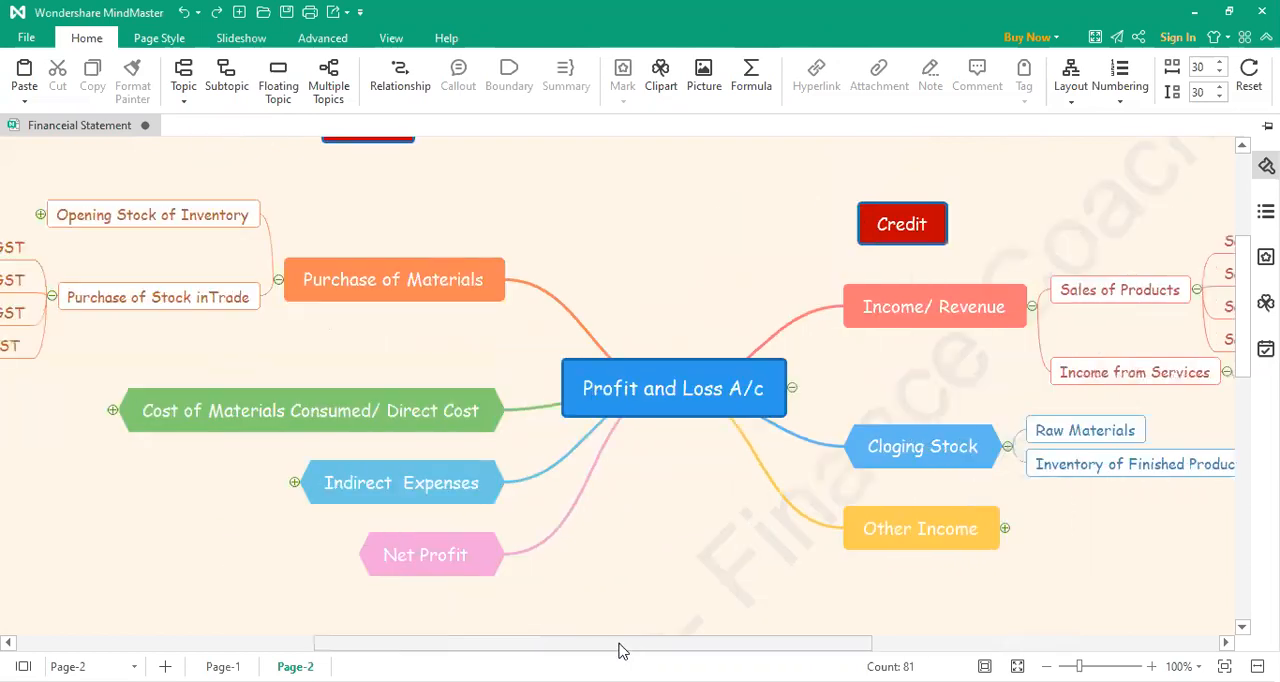
{"action": "left_click", "coordinate": [50, 218]}
{"action": "left_click_drag", "start_coordinate": [800, 646], "coordinate": [673, 648]}
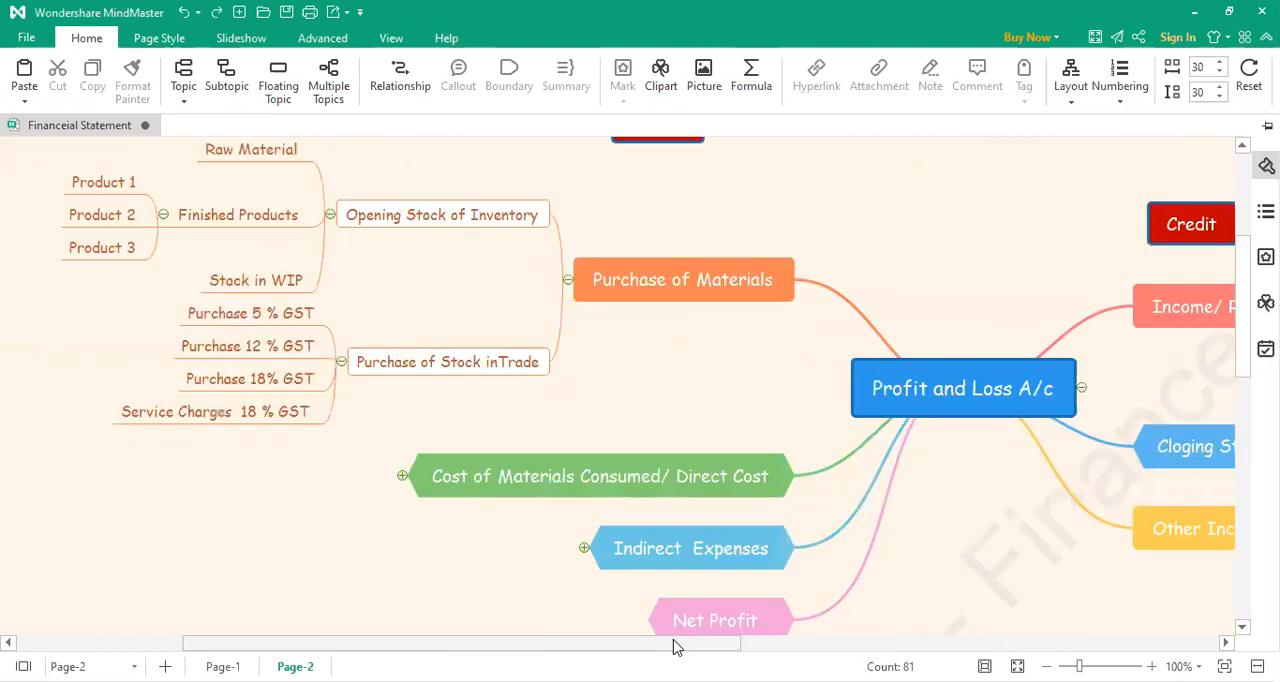
Step: Add a third subtopic under Cloging Stock, labelled "Stock in WIP"
{"action": "left_click_drag", "start_coordinate": [673, 646], "coordinate": [975, 620]}
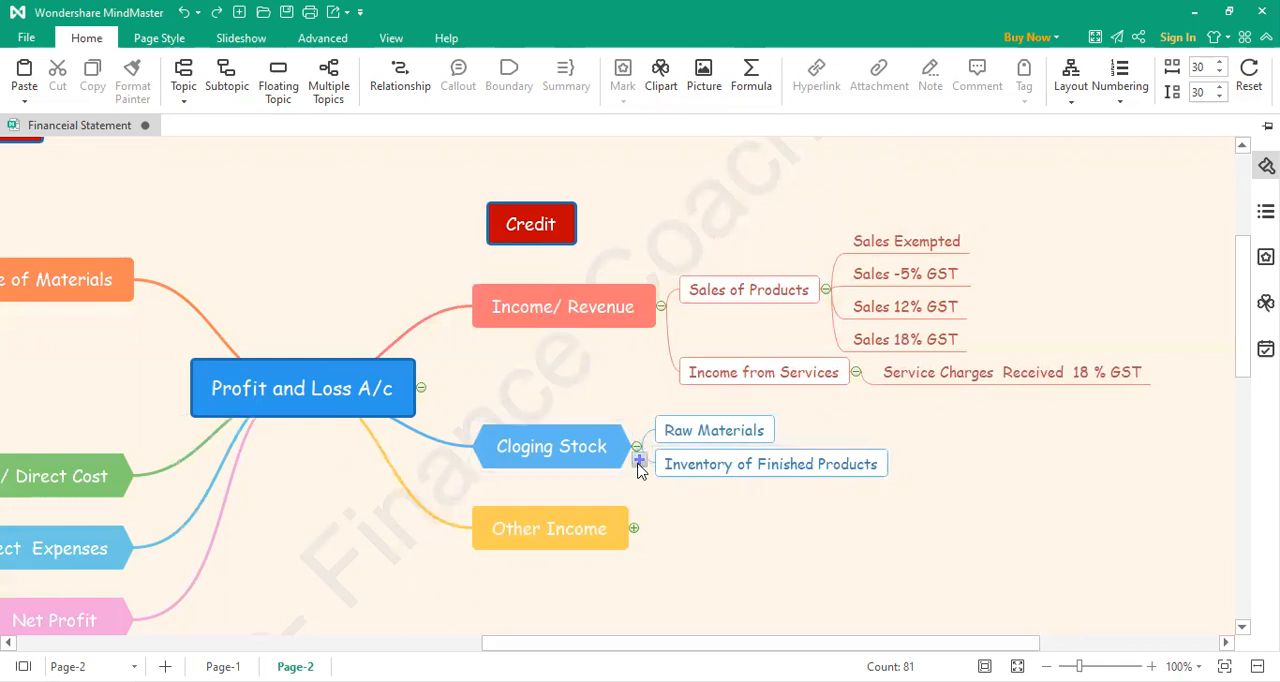
{"action": "left_click", "coordinate": [639, 459]}
{"action": "type", "text": "Stoc"}
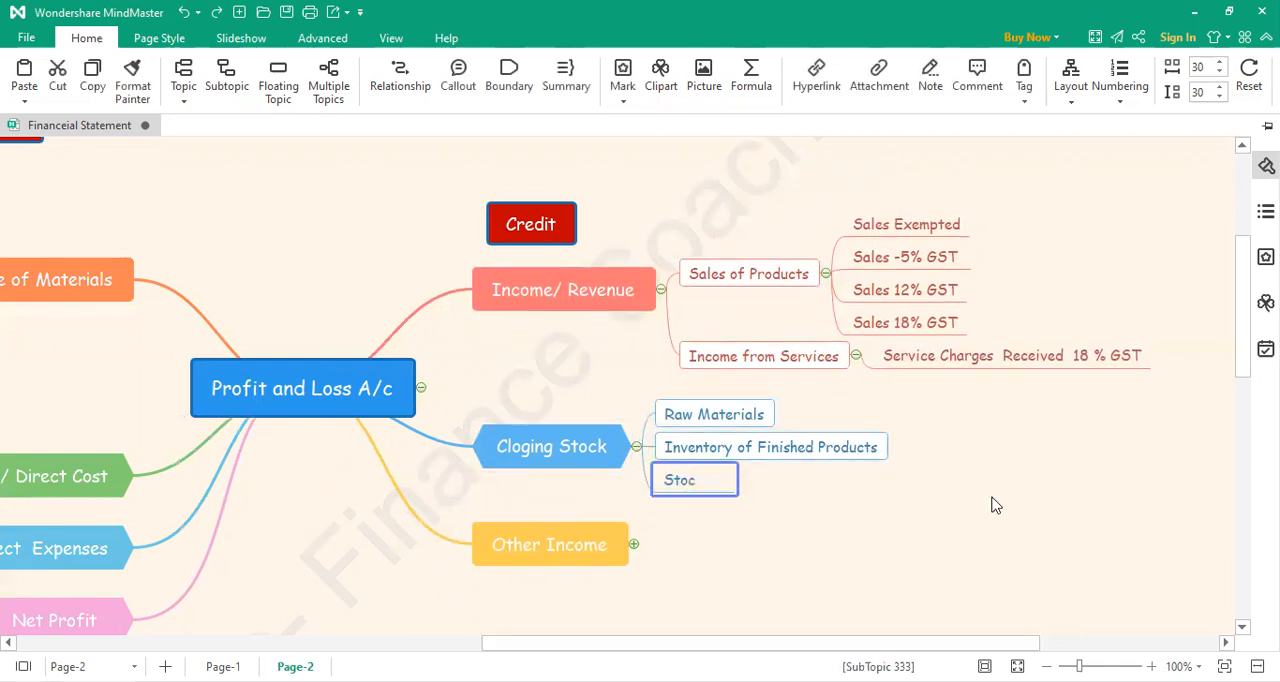
{"action": "type", "text": "k in WIP"}
{"action": "left_click", "coordinate": [992, 508]}
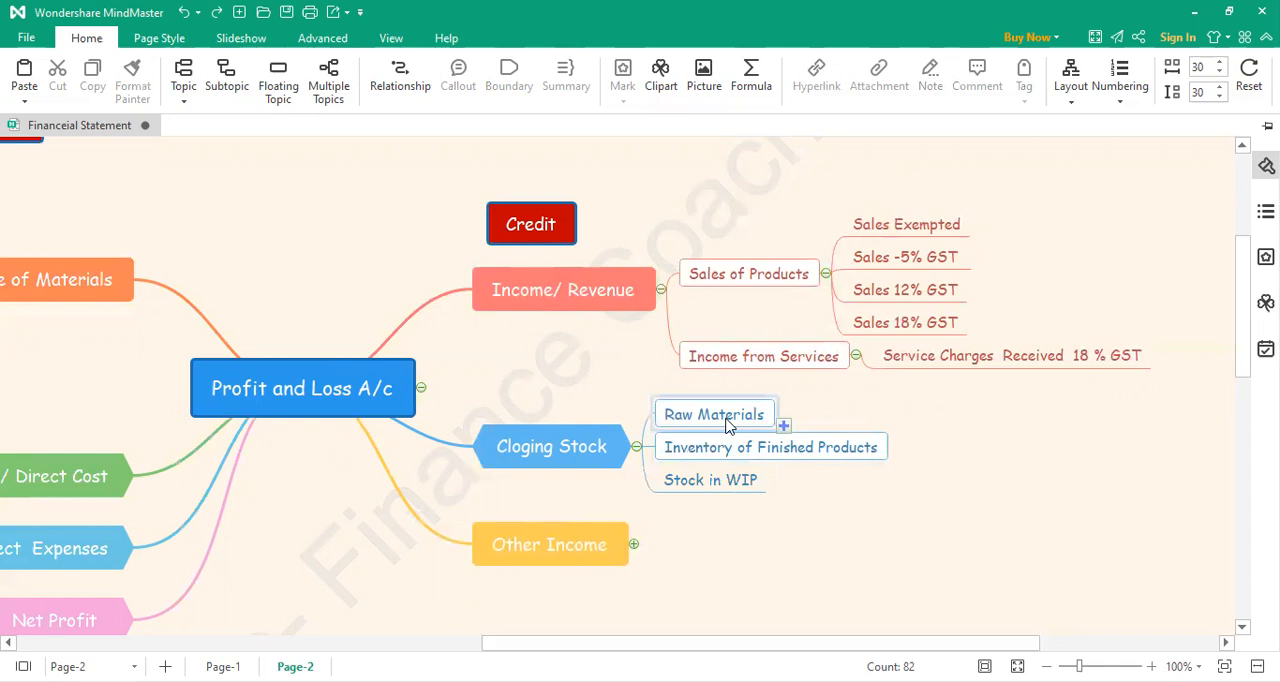
Step: Add a subtopic under Raw Materials in the Cloging Stock branch, labelled "Product 1"
{"action": "left_click", "coordinate": [784, 426]}
{"action": "double_click", "coordinate": [817, 413]}
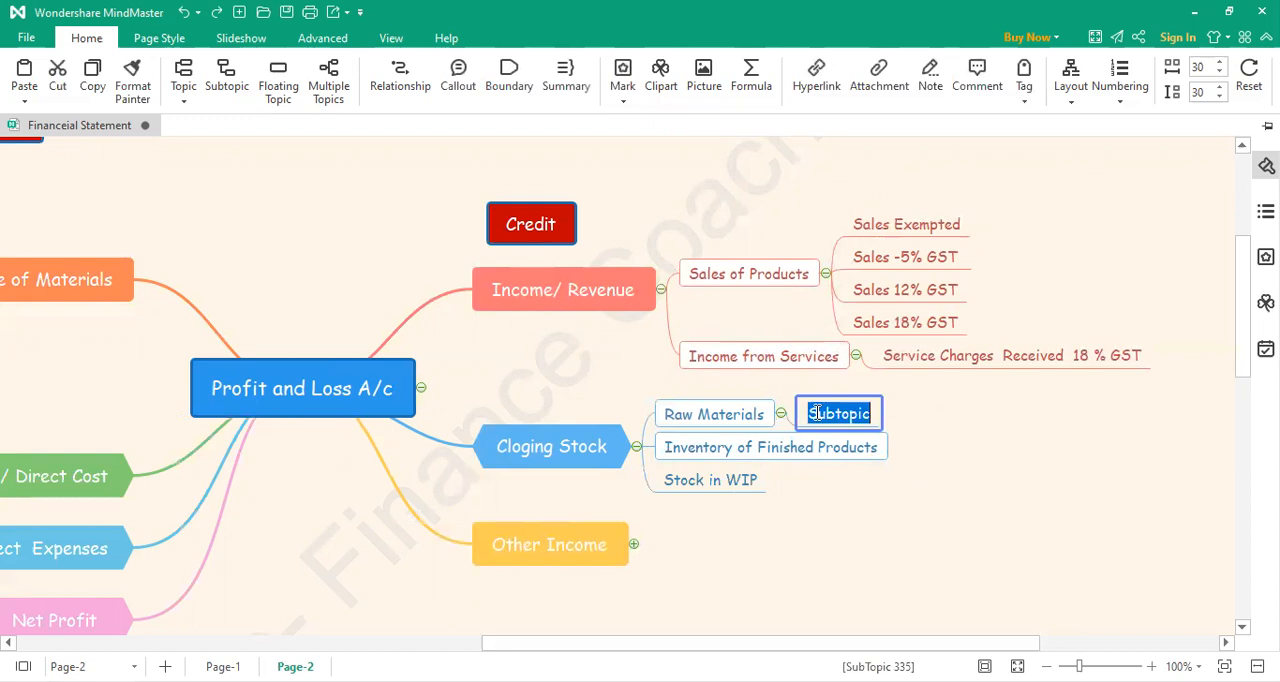
{"action": "type", "text": "Prod"}
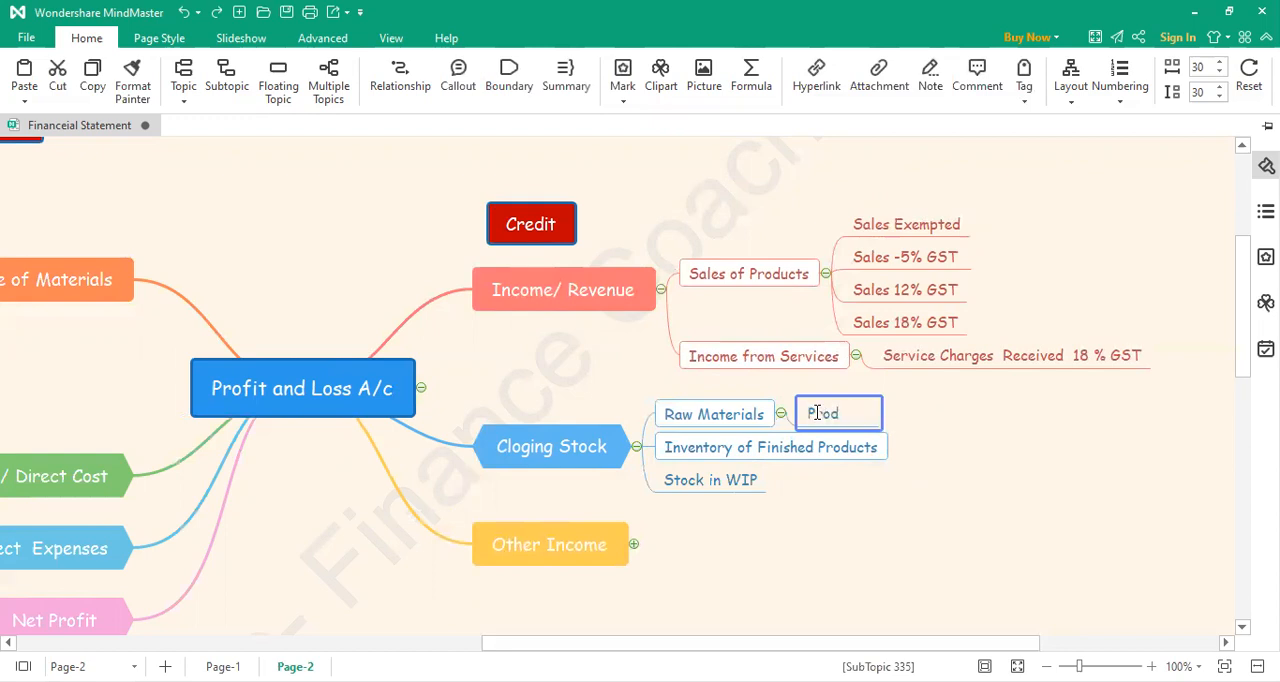
{"action": "type", "text": "uct 1"}
{"action": "left_click", "coordinate": [755, 425]}
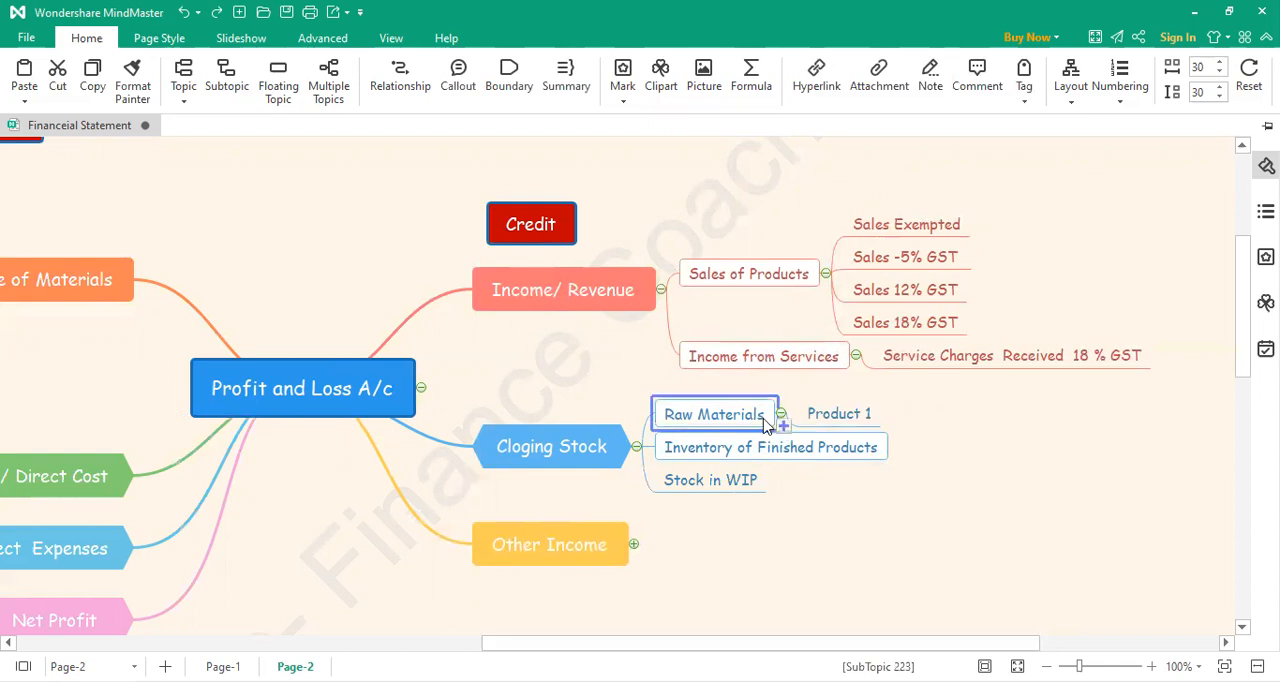
Step: Add a second subtopic under Raw Materials in the Cloging Stock branch, labelled "Product 2"
{"action": "left_click", "coordinate": [783, 428]}
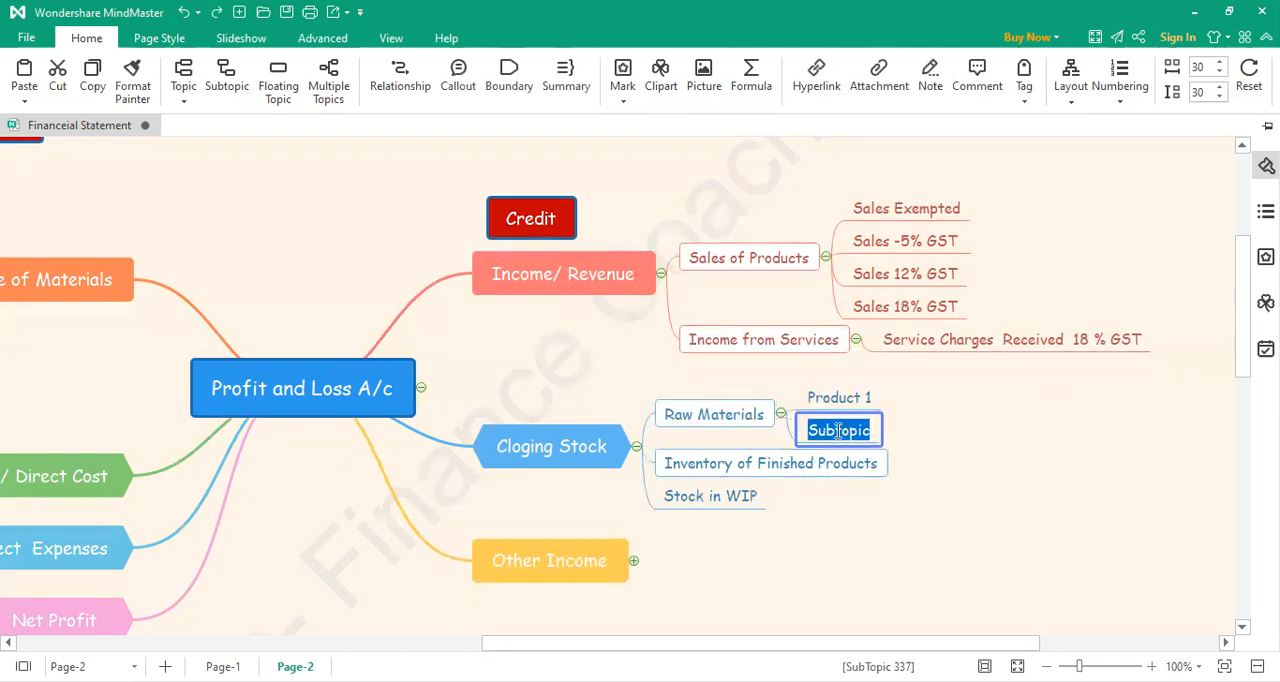
{"action": "type", "text": "Product"}
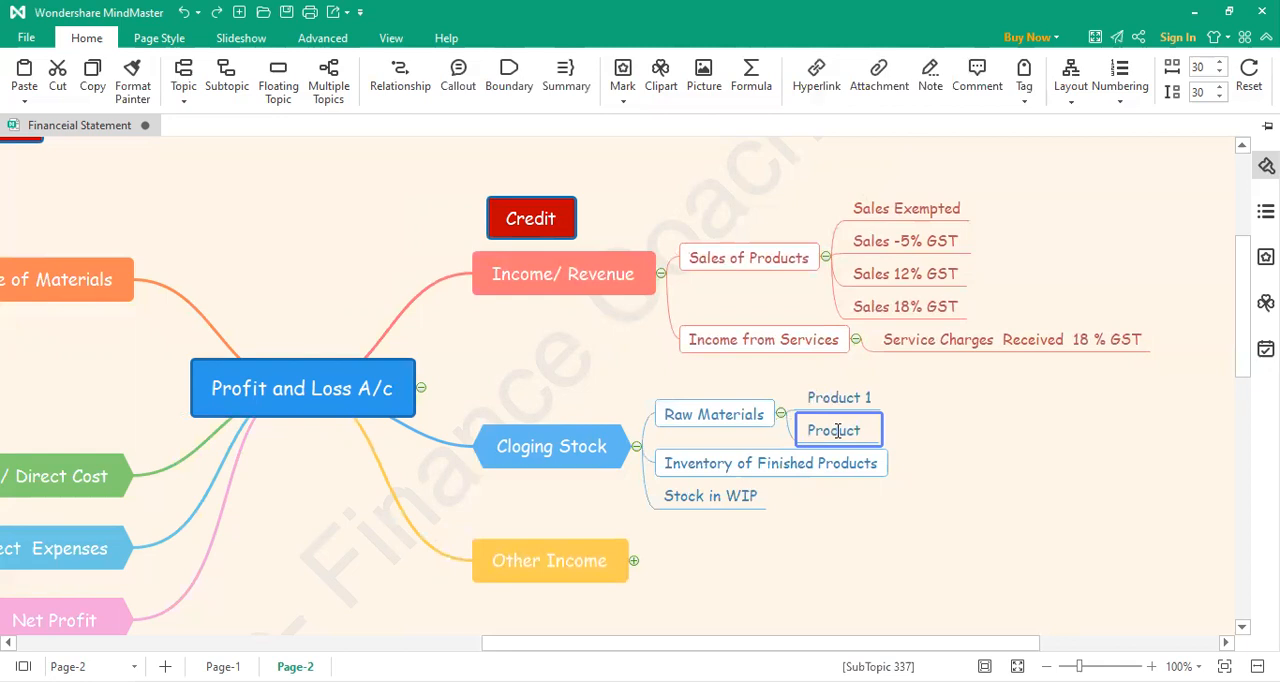
{"action": "type", "text": " 2"}
{"action": "left_click", "coordinate": [1034, 425]}
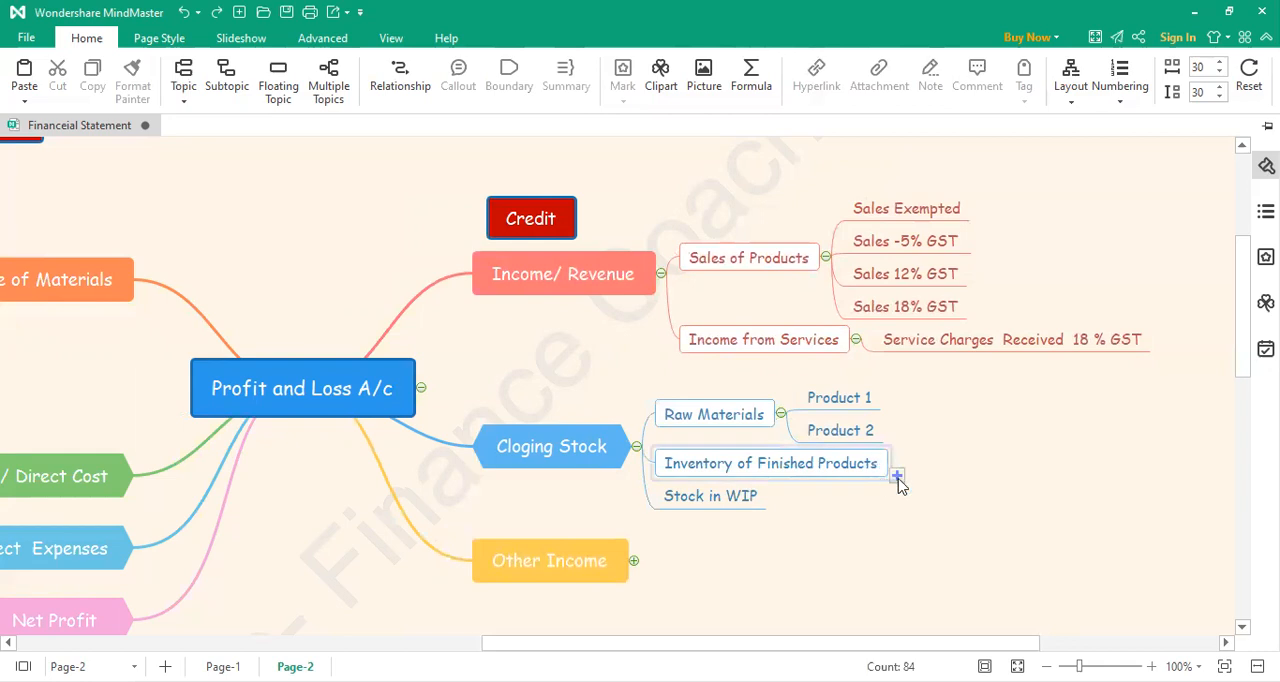
Step: Add a subtopic under Inventory of Finished Products in the Cloging Stock branch, labelled "Product 1"
{"action": "left_click", "coordinate": [897, 477]}
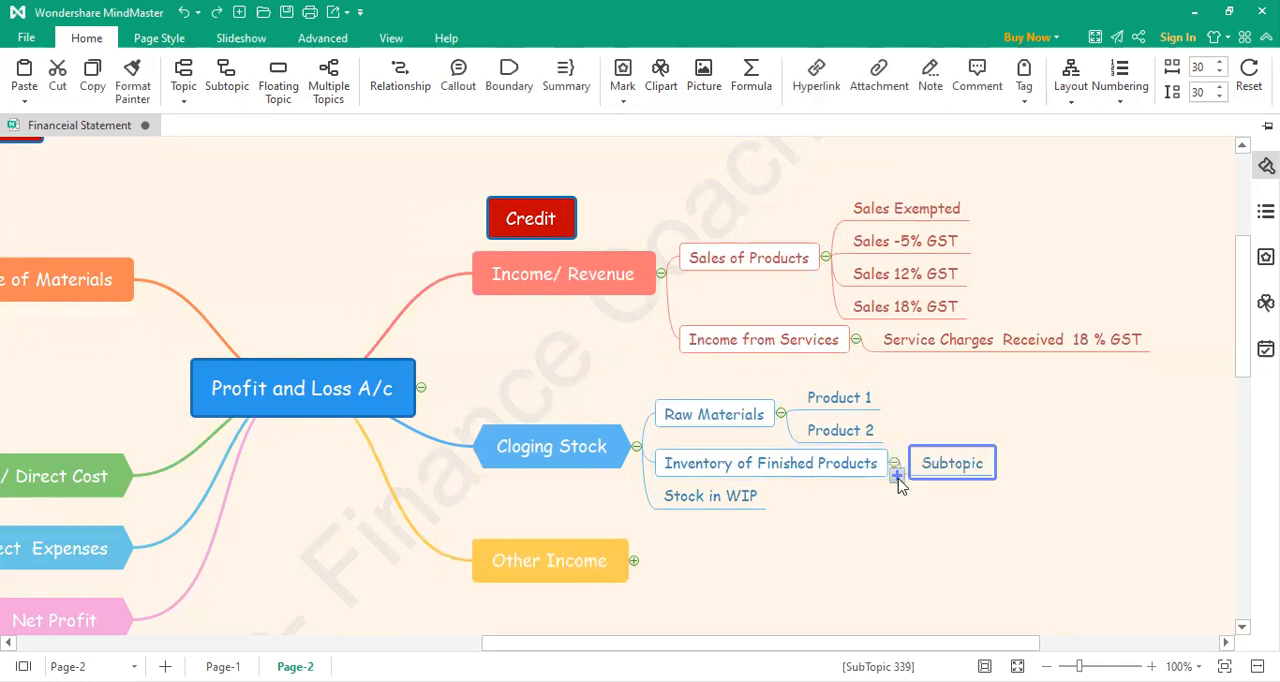
{"action": "double_click", "coordinate": [948, 462]}
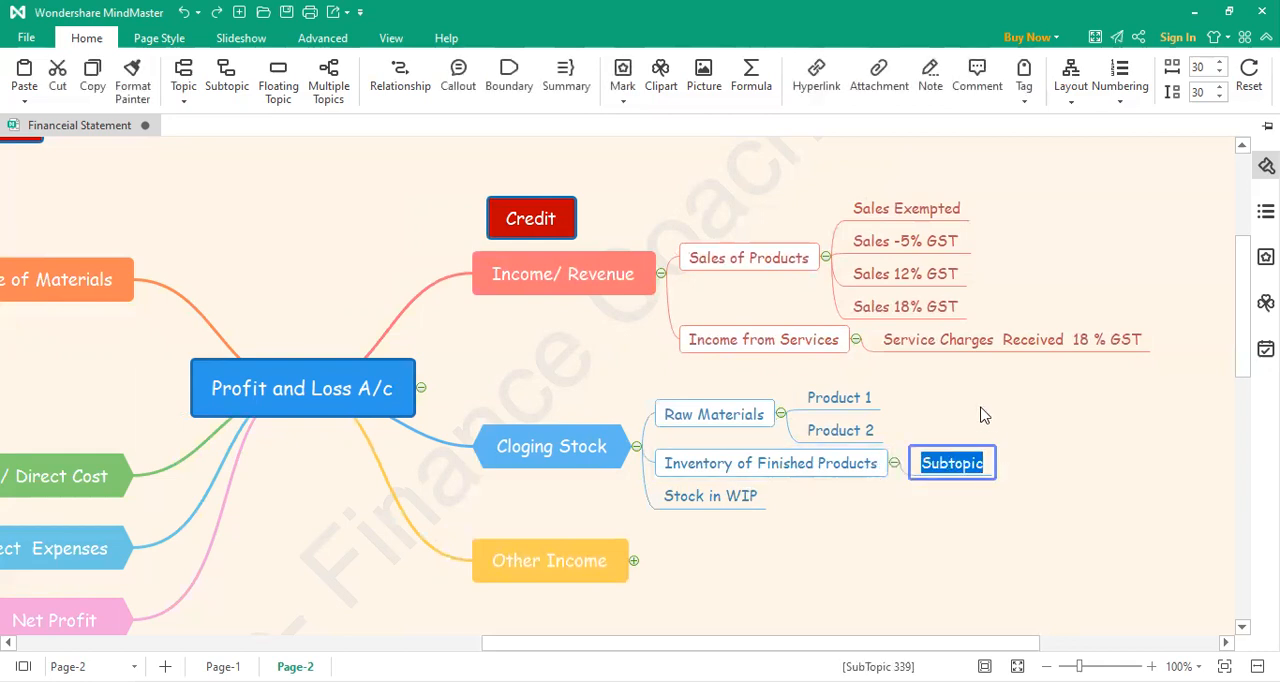
{"action": "type", "text": "Produc"}
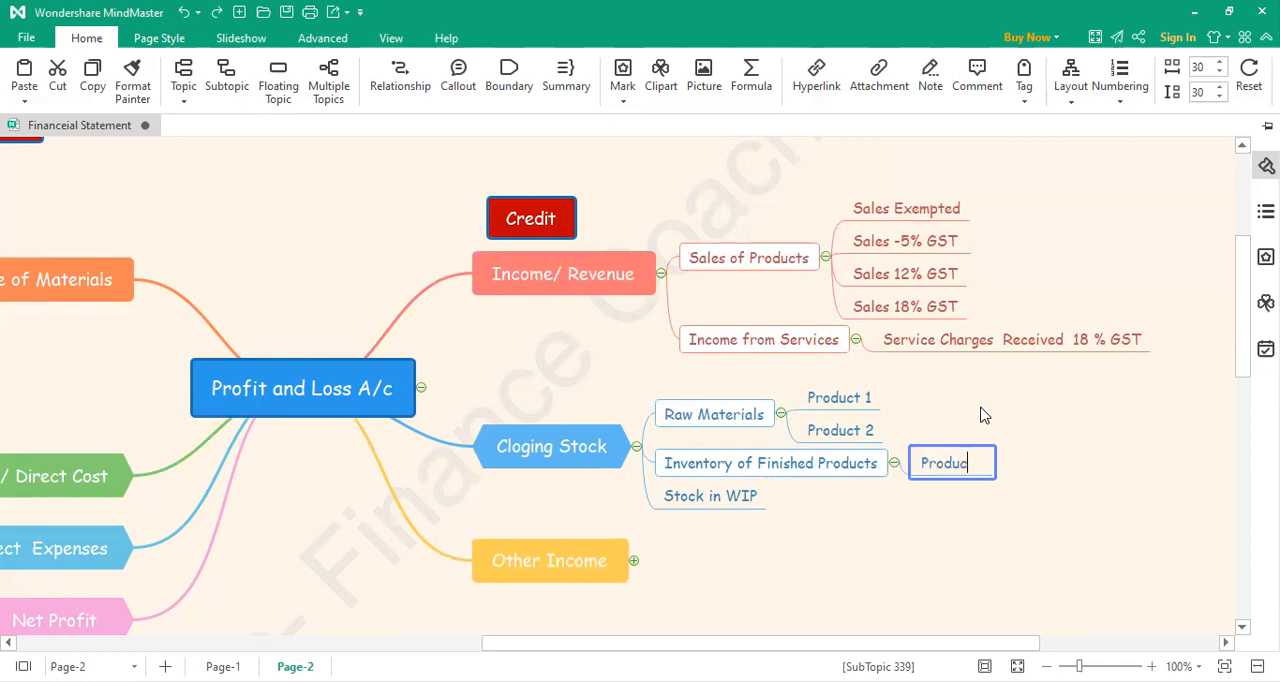
{"action": "type", "text": "t 1"}
{"action": "left_click", "coordinate": [1020, 468]}
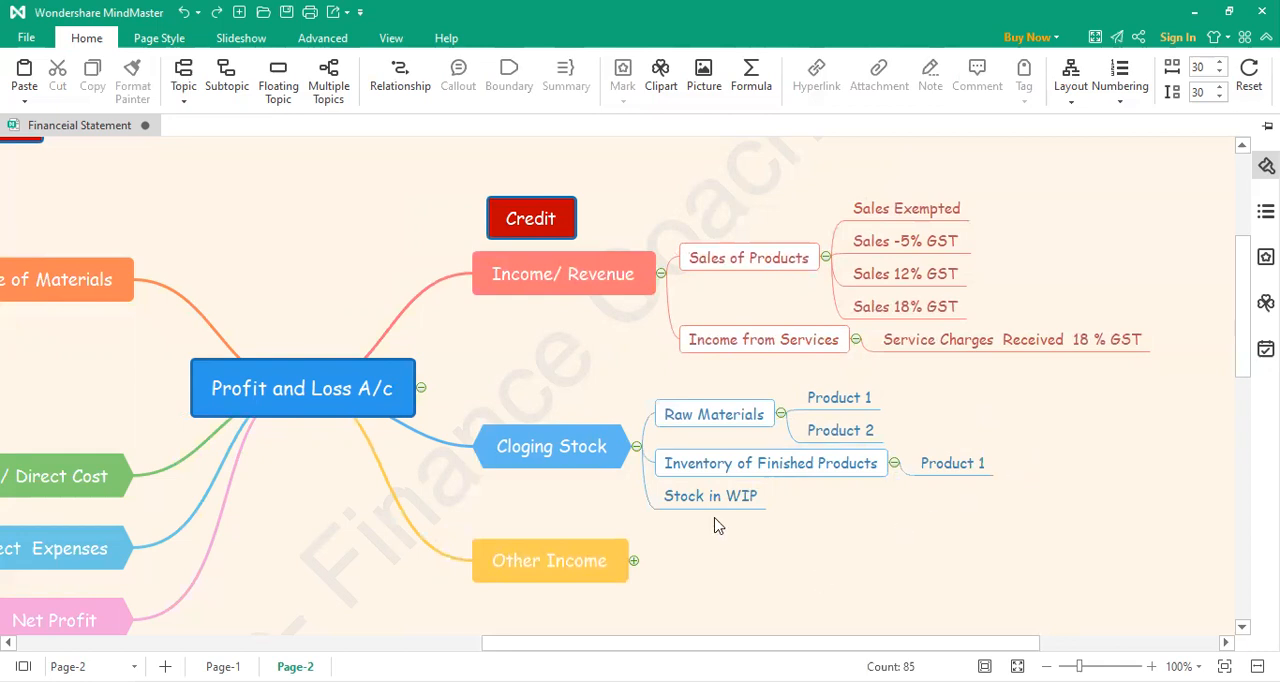
Step: Expand the Other Income branch to show its subtopics
{"action": "mouse_move", "coordinate": [990, 485]}
{"action": "scroll", "coordinate": [937, 615], "scroll_direction": "down", "scroll_amount": 1}
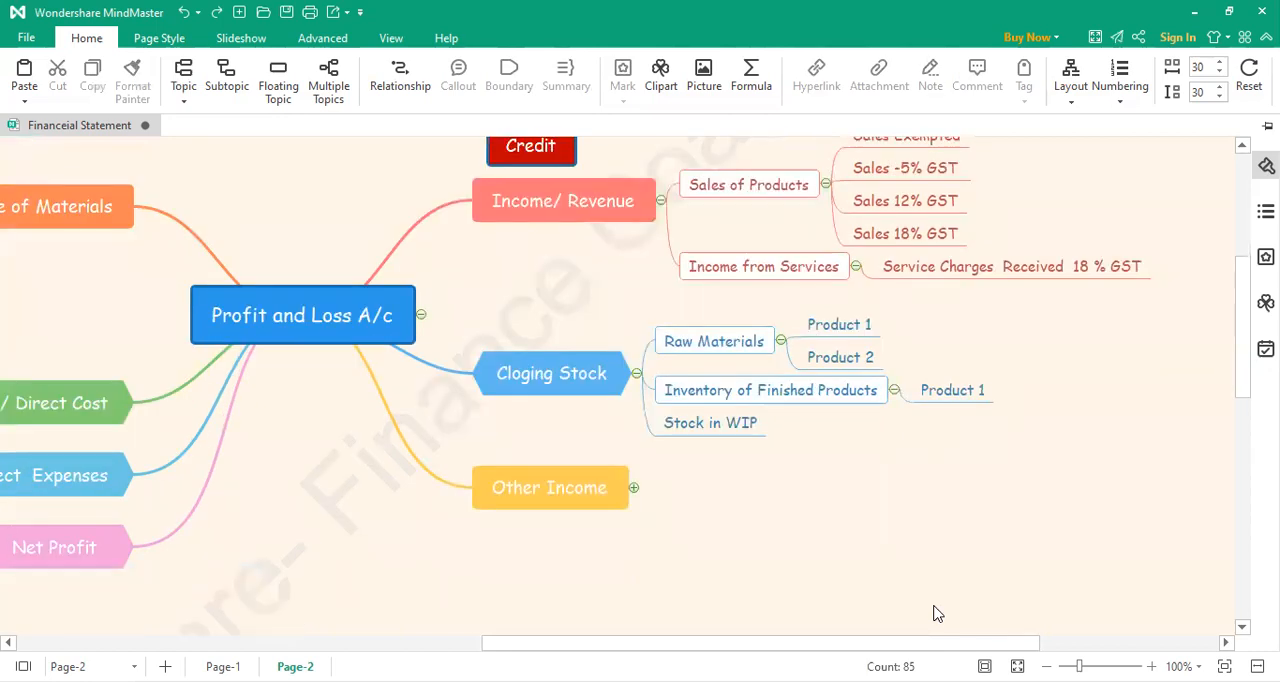
{"action": "left_click", "coordinate": [525, 486]}
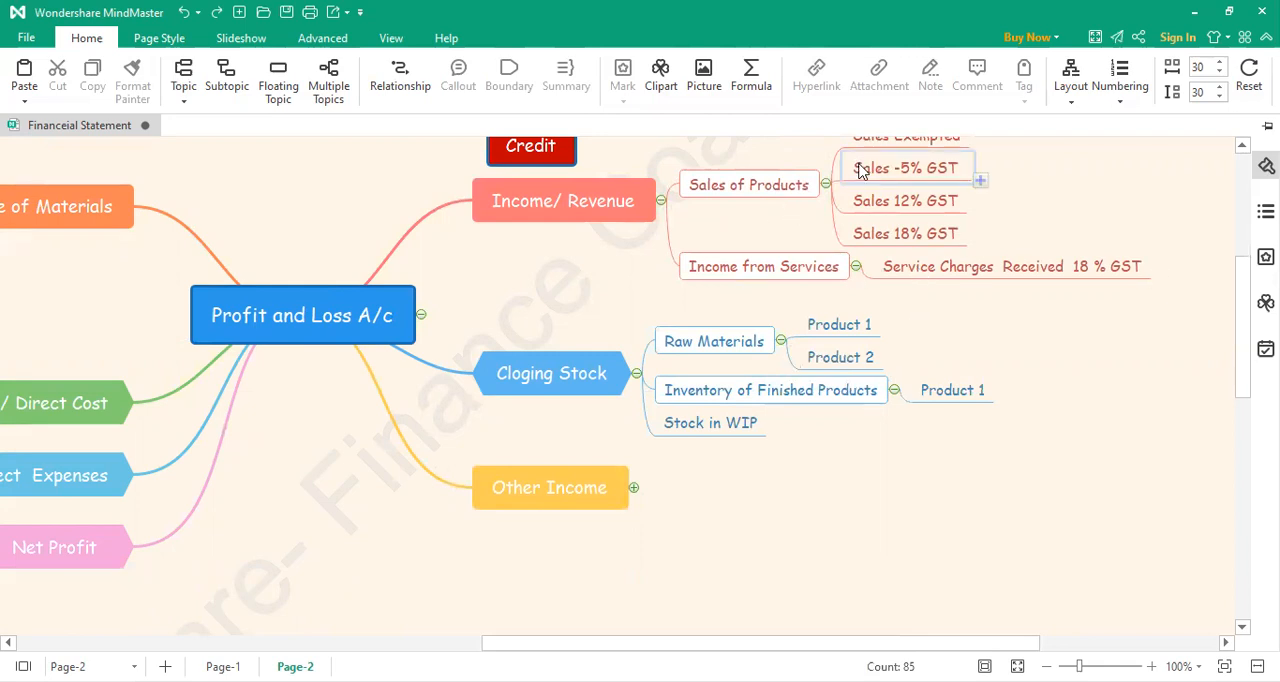
{"action": "scroll", "coordinate": [990, 373], "scroll_direction": "up", "scroll_amount": 2}
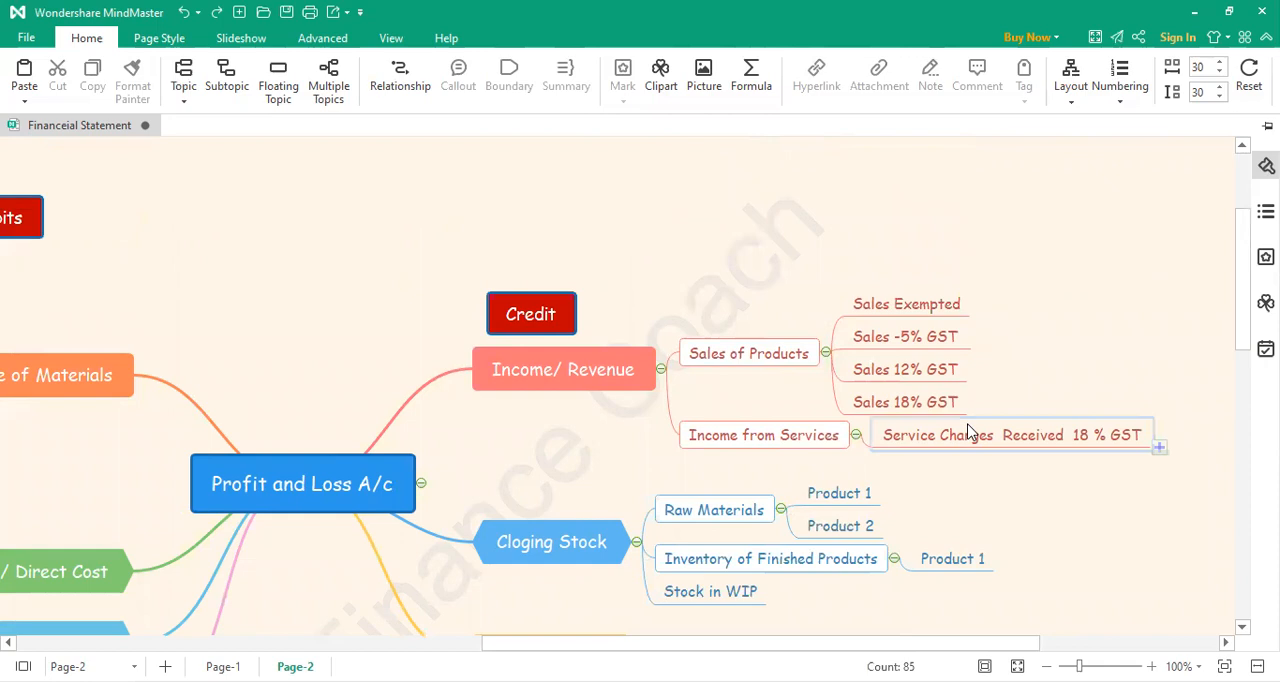
{"action": "scroll", "coordinate": [967, 432], "scroll_direction": "down", "scroll_amount": 1}
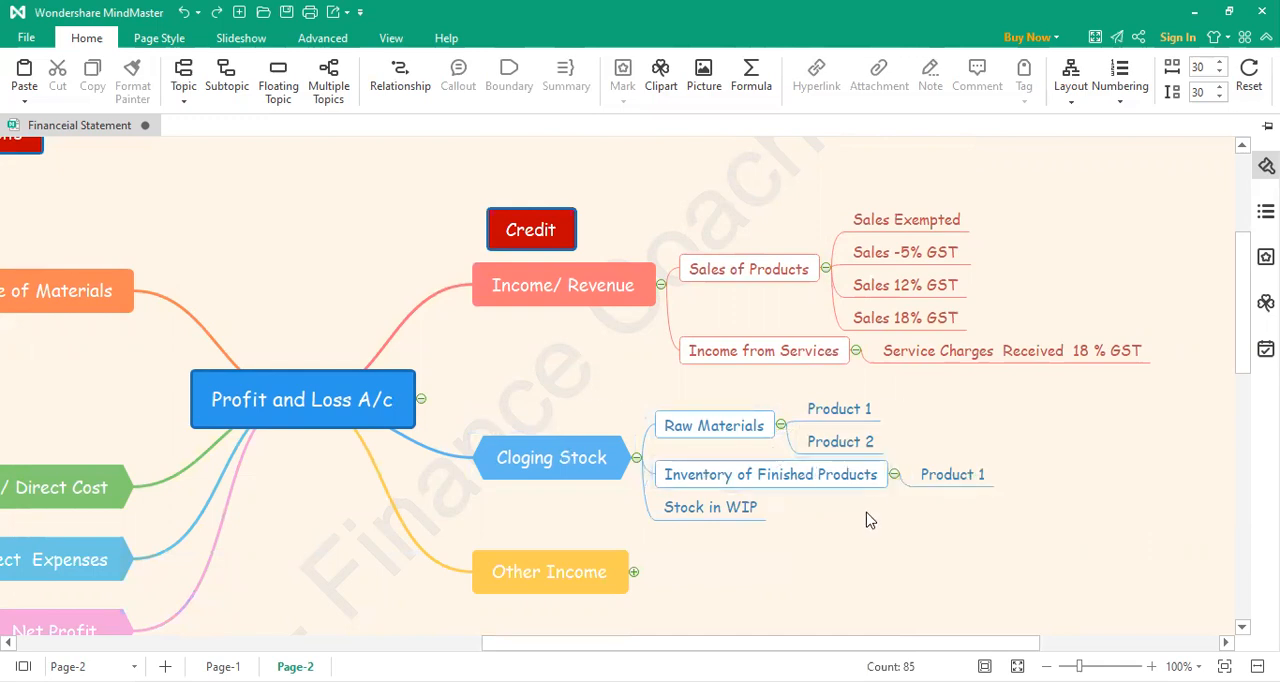
{"action": "scroll", "coordinate": [868, 519], "scroll_direction": "down", "scroll_amount": 2}
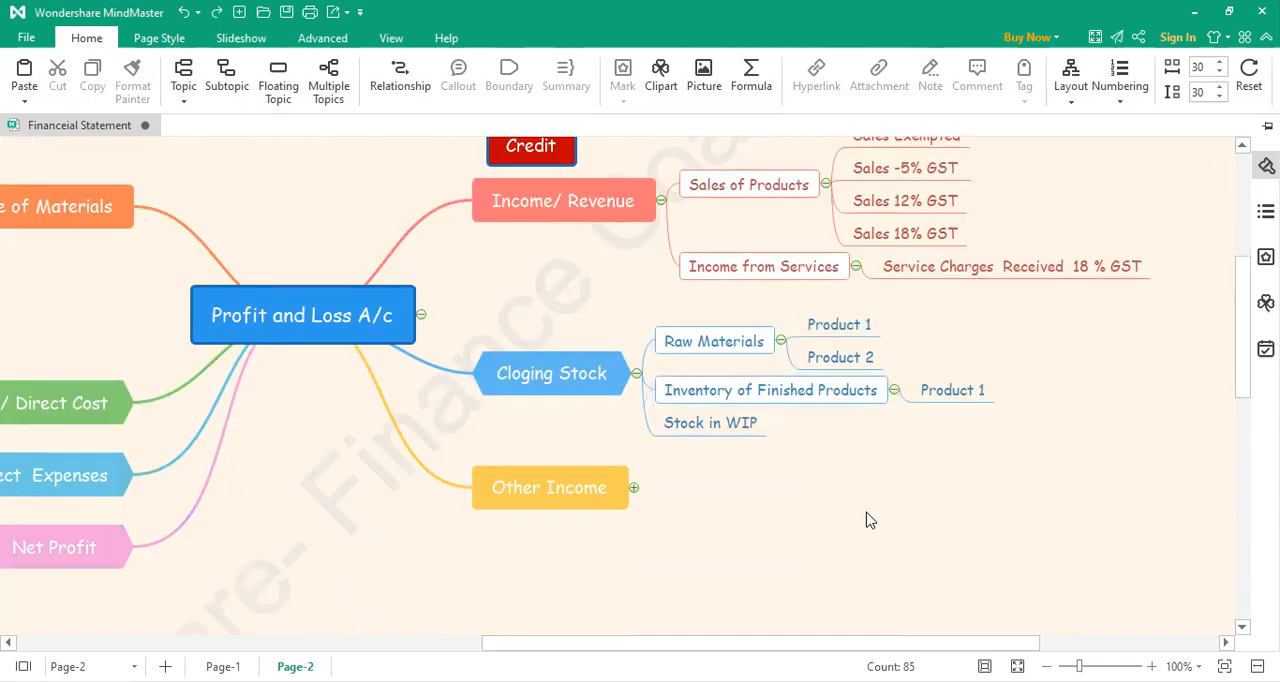
{"action": "left_click", "coordinate": [635, 489]}
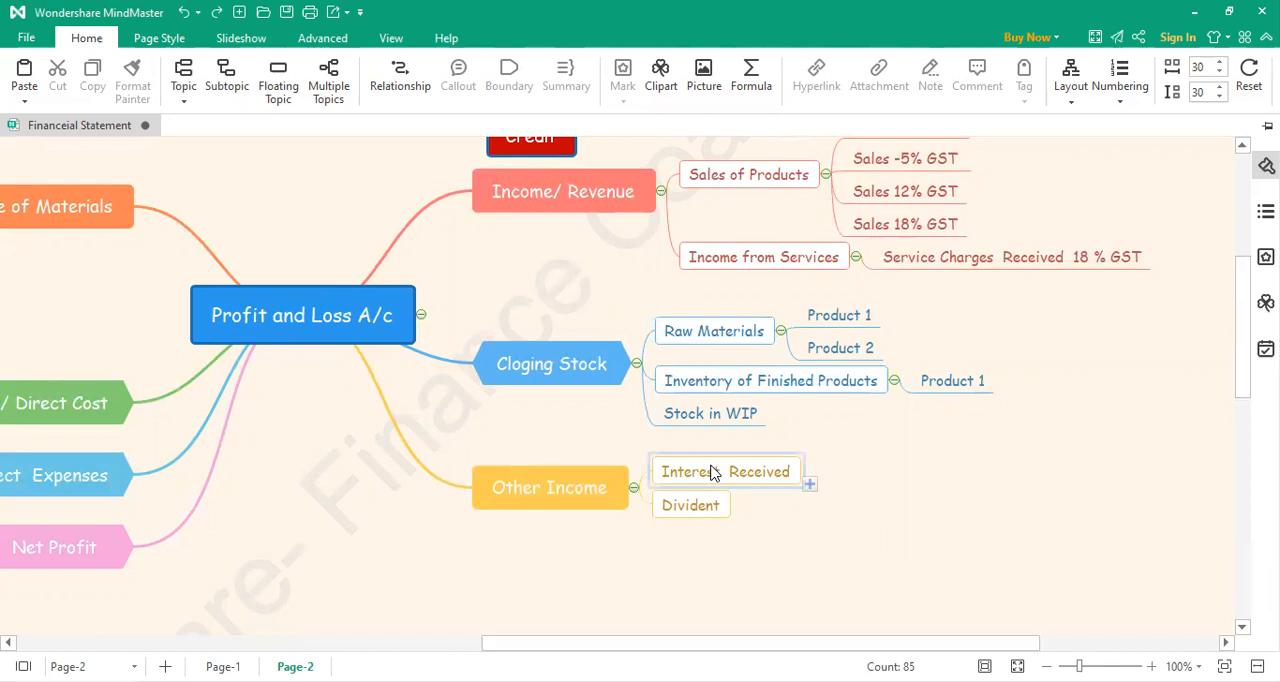
Step: Add a subtopic under Interest Received in the Other Income branch, labelled "Interest on Fixed Deposit"
{"action": "left_click", "coordinate": [809, 485]}
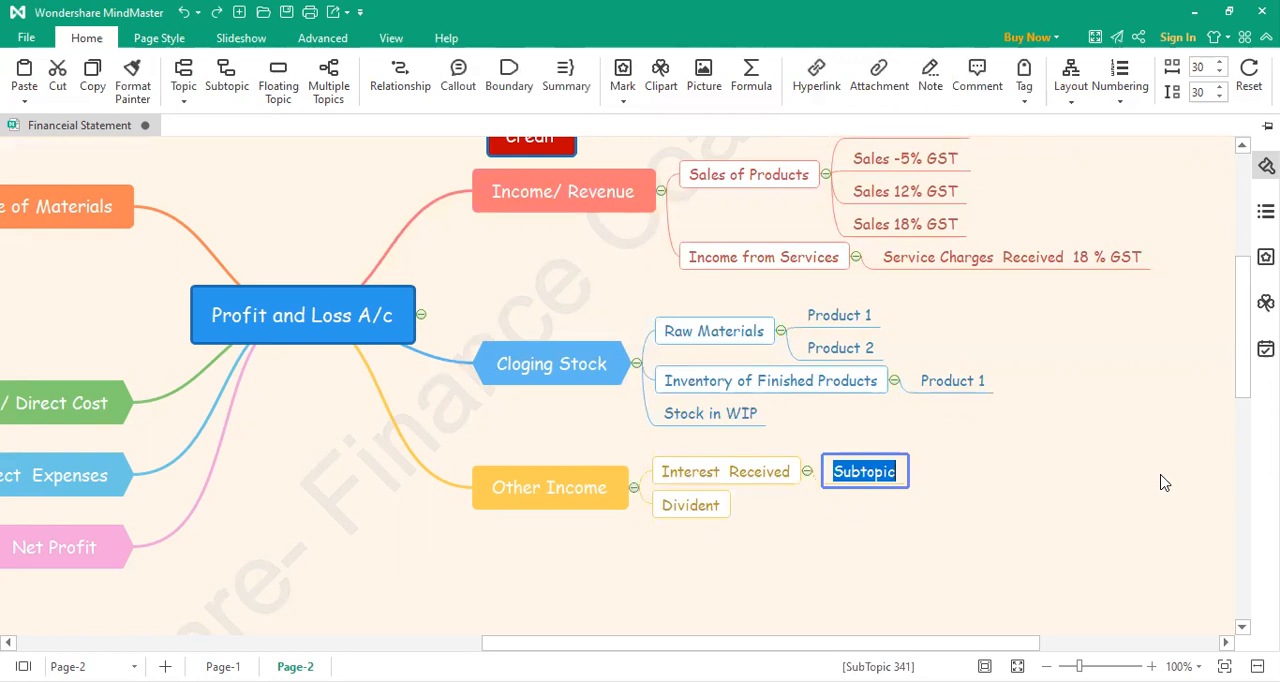
{"action": "type", "text": "In"}
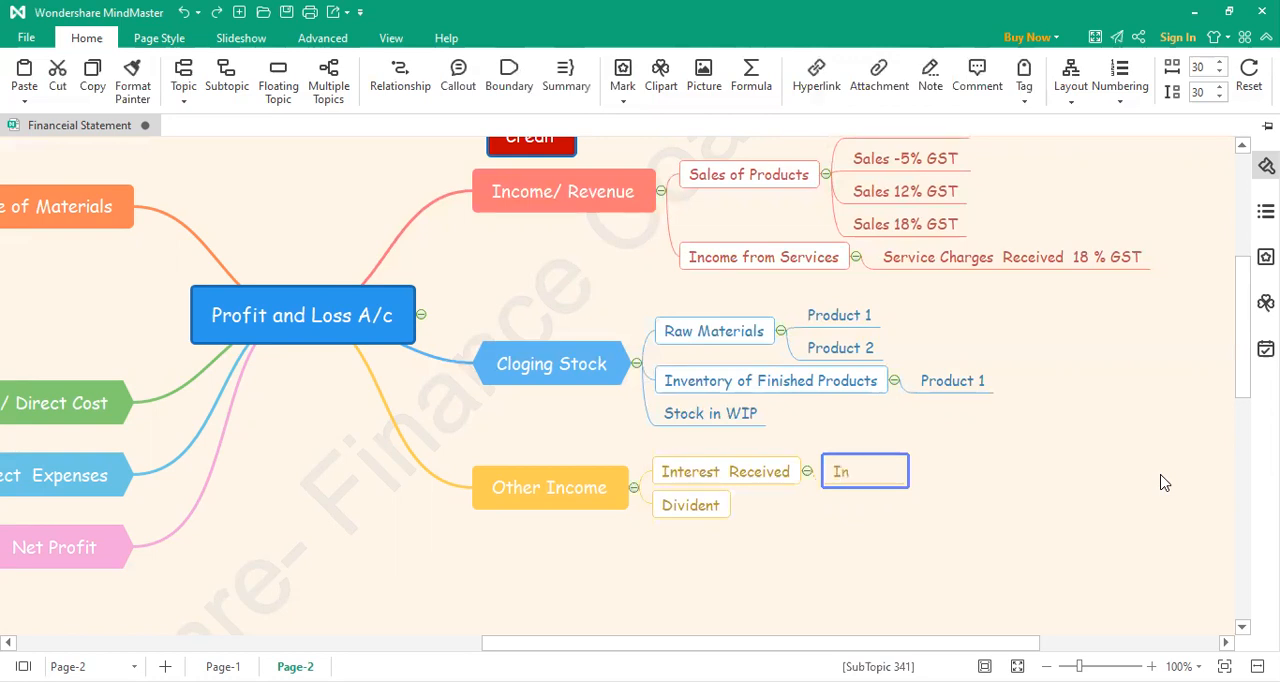
{"action": "type", "text": "terest on Fi"}
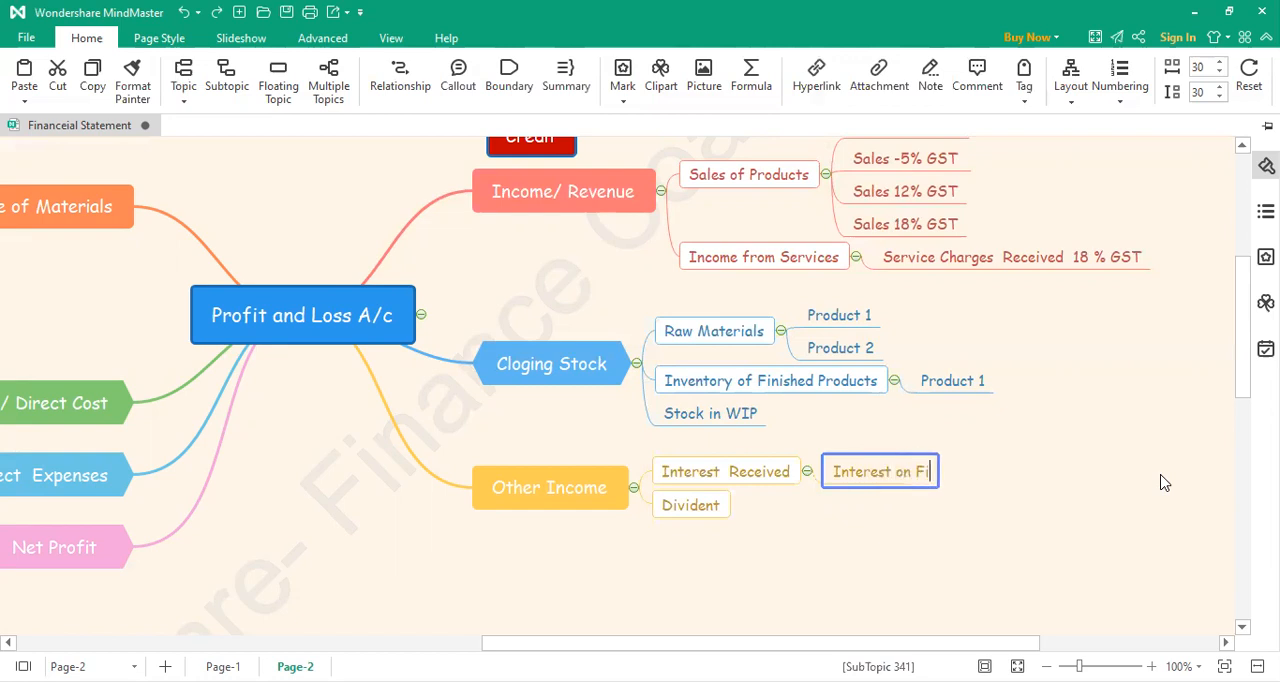
{"action": "type", "text": "xed Deposit"}
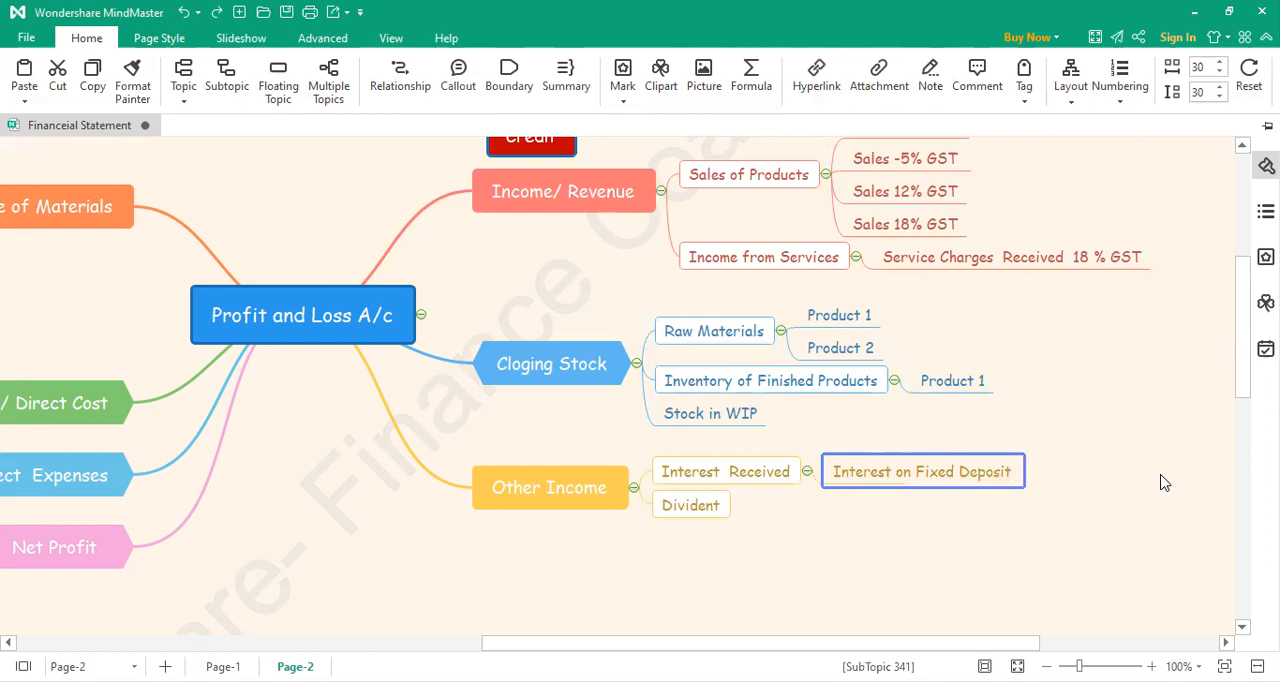
{"action": "left_click", "coordinate": [1109, 466]}
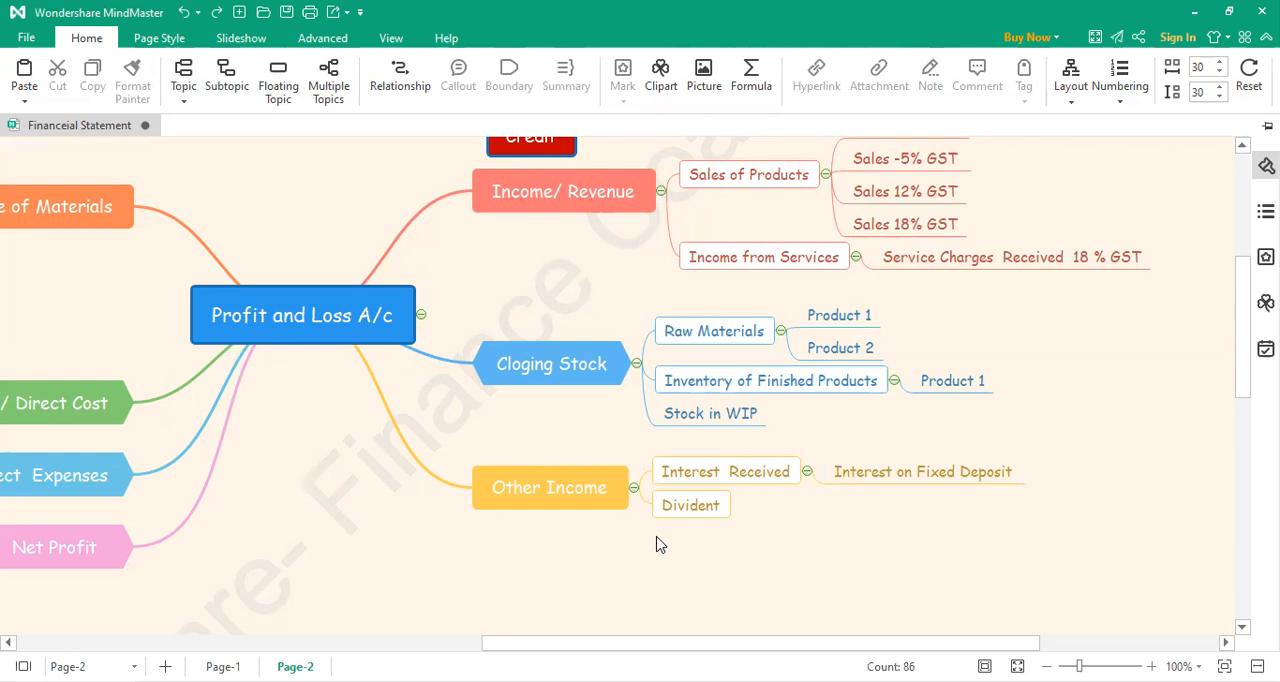
Step: Add a subtopic under Divident in the Other Income branch, labelled "Dicident Received"
{"action": "left_click", "coordinate": [739, 519]}
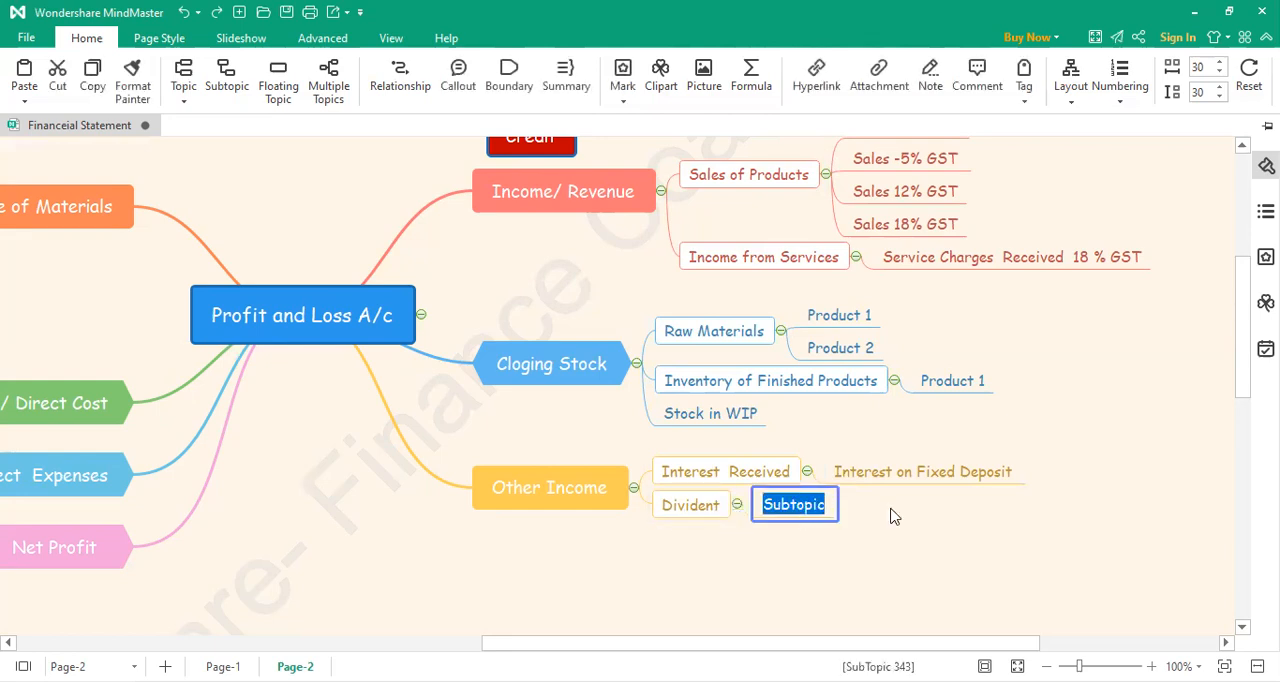
{"action": "type", "text": "Dic"}
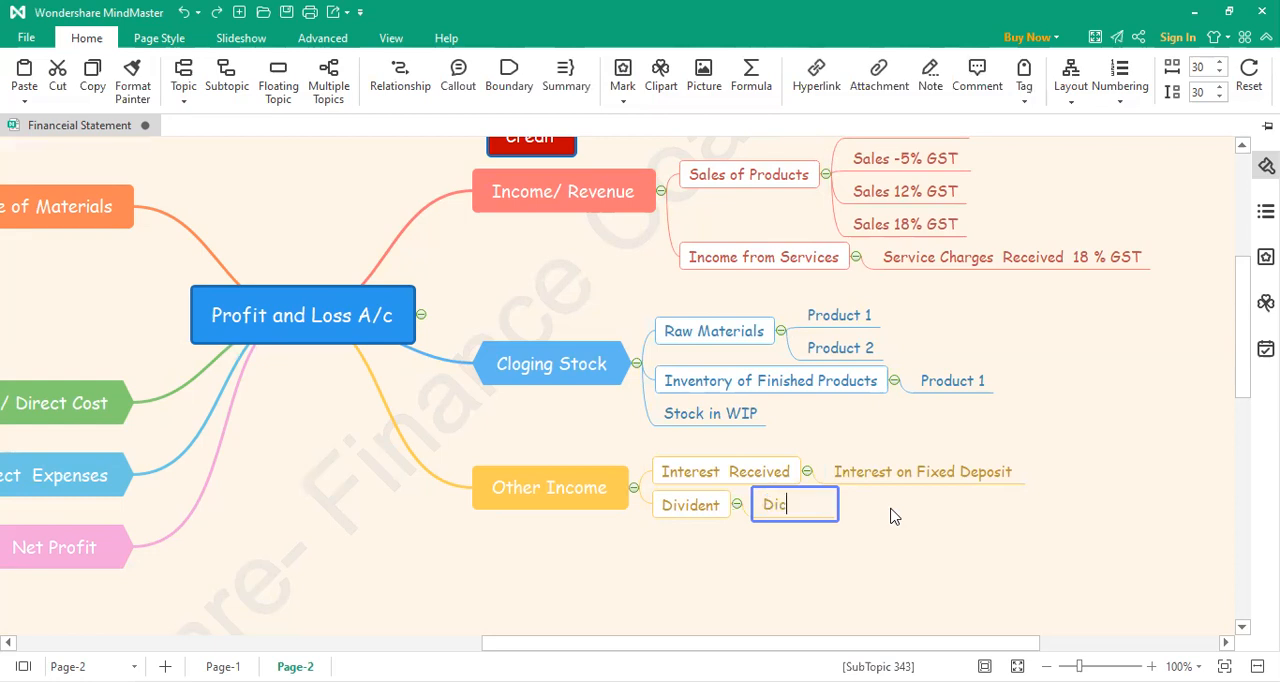
{"action": "type", "text": "ident Re"}
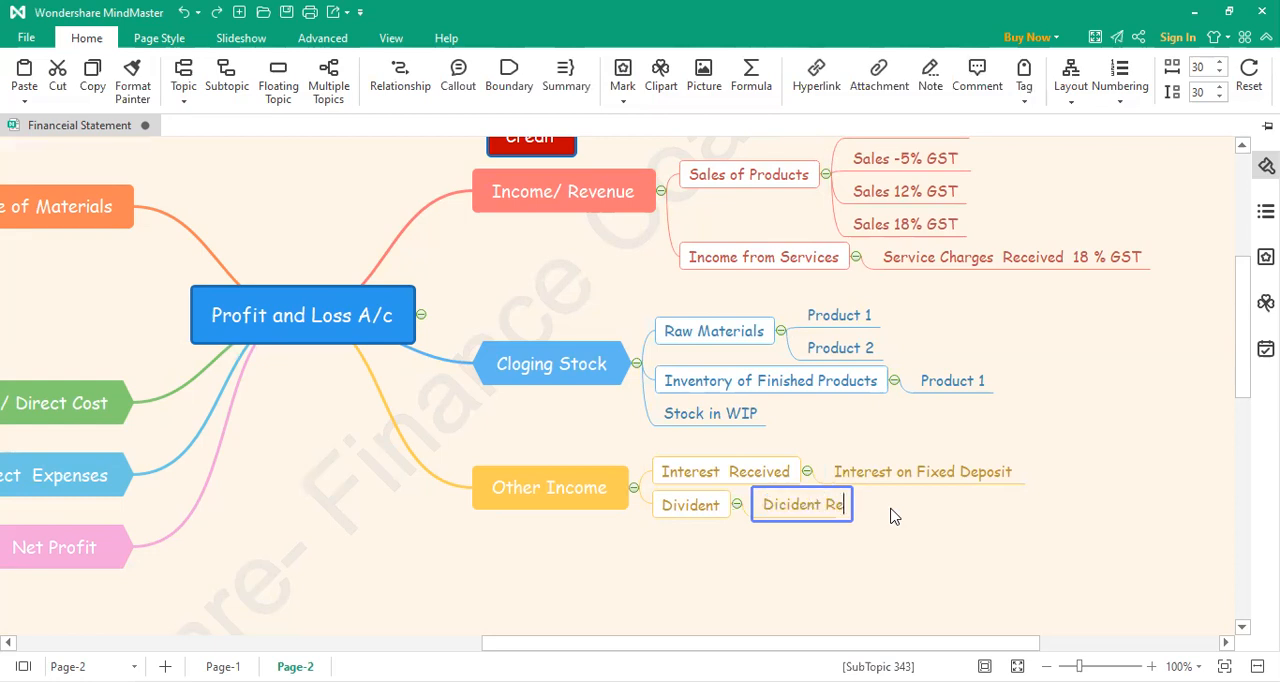
{"action": "type", "text": "ceived"}
{"action": "left_click", "coordinate": [757, 542]}
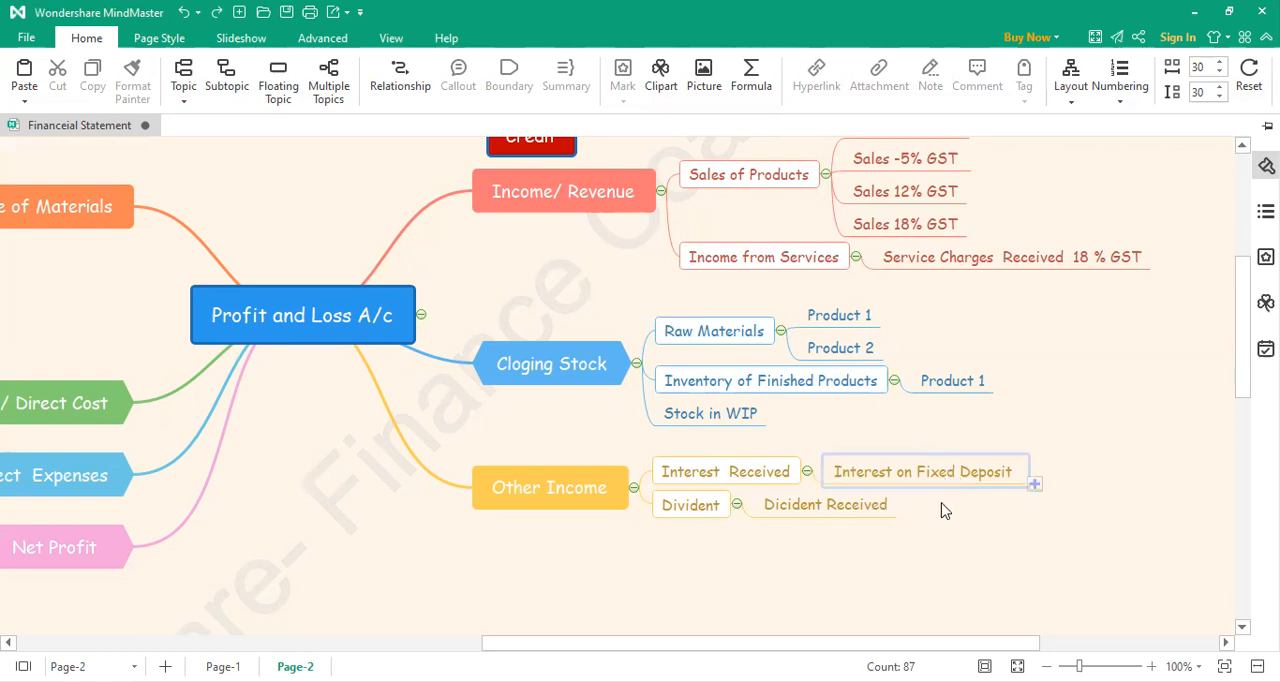
Step: Add a third subtopic directly under the Other Income branch, labelled "Other Income"
{"action": "left_click", "coordinate": [637, 501]}
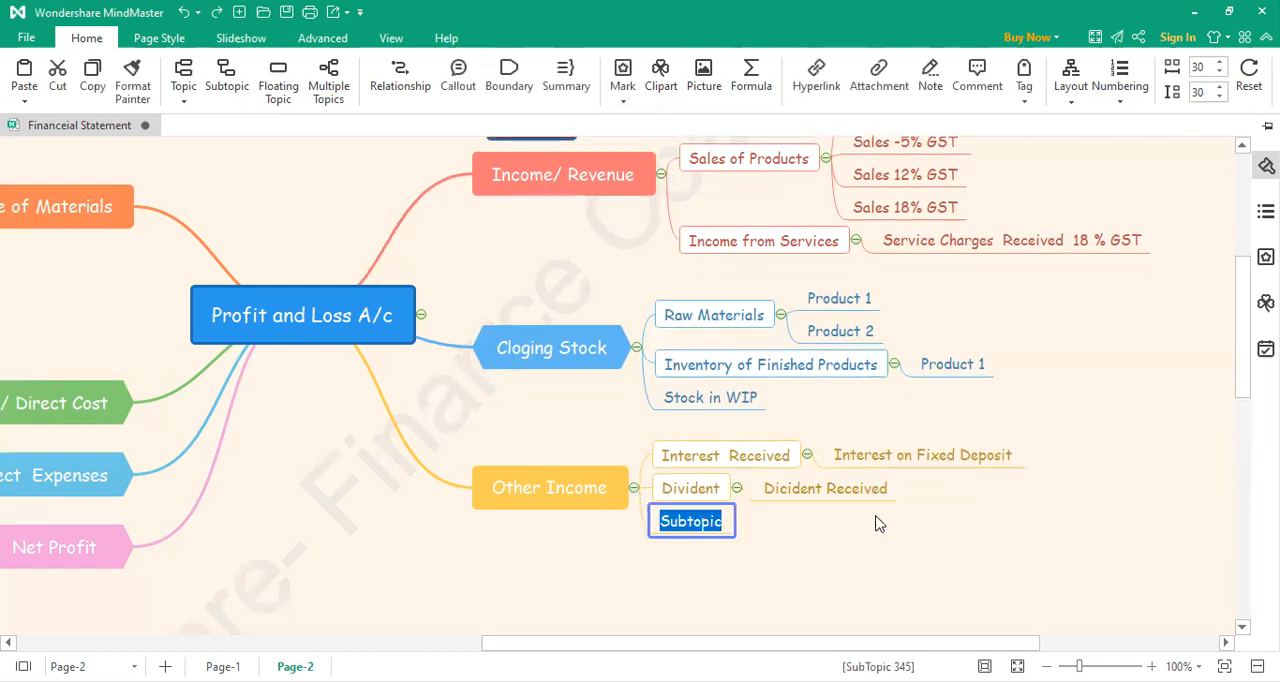
{"action": "type", "text": "Other Inc"}
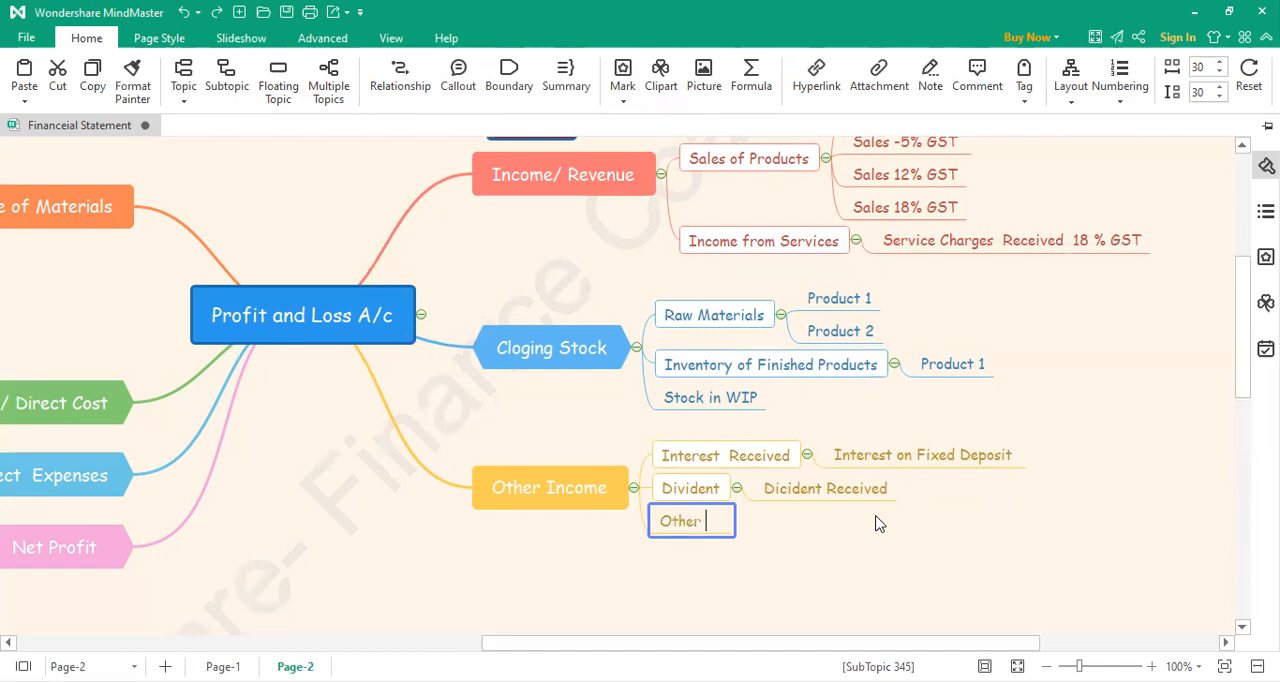
{"action": "key", "text": "BackSpace"}
{"action": "type", "text": "come"}
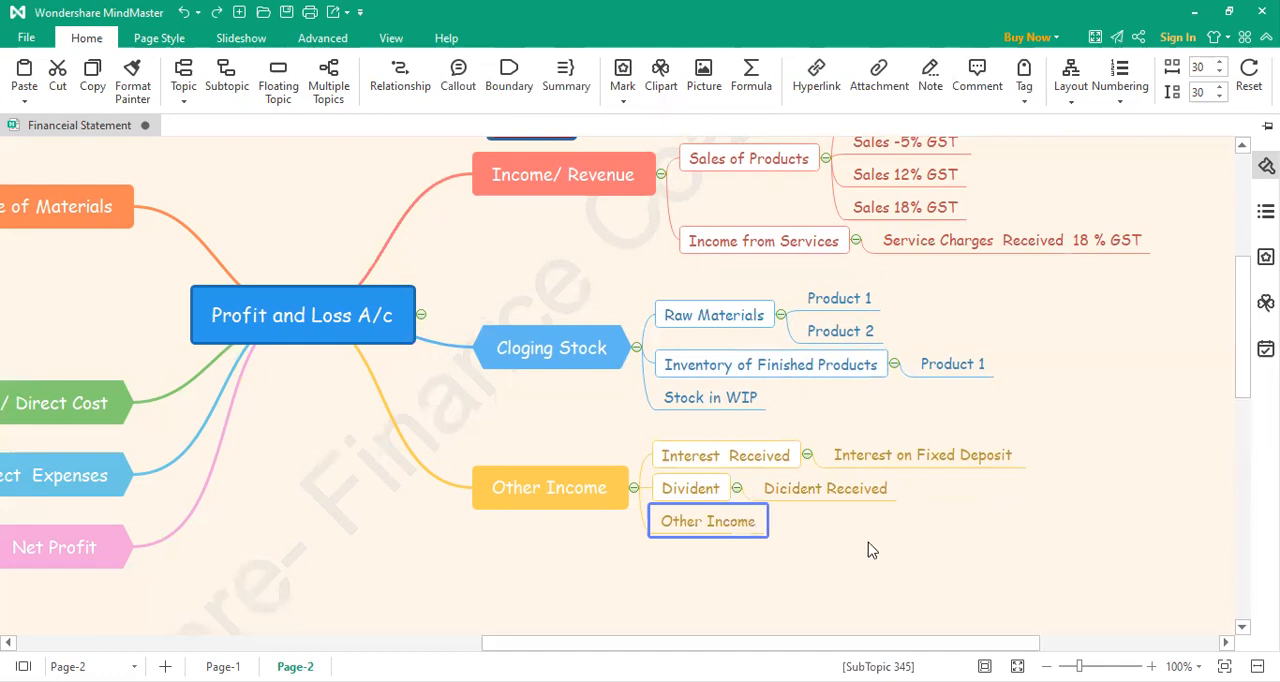
{"action": "left_click", "coordinate": [868, 546]}
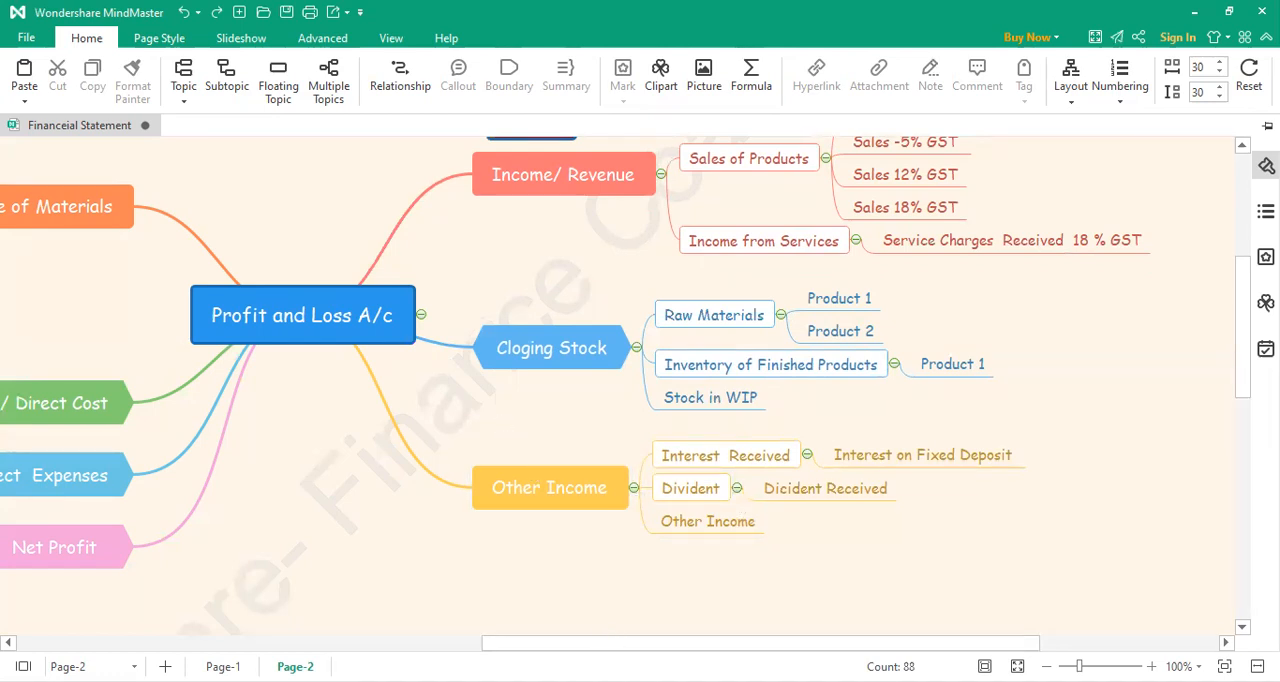
Step: Collapse the Income/ Revenue, Other Income, Cloging Stock and Purchase of Materials branches
{"action": "left_click", "coordinate": [661, 174]}
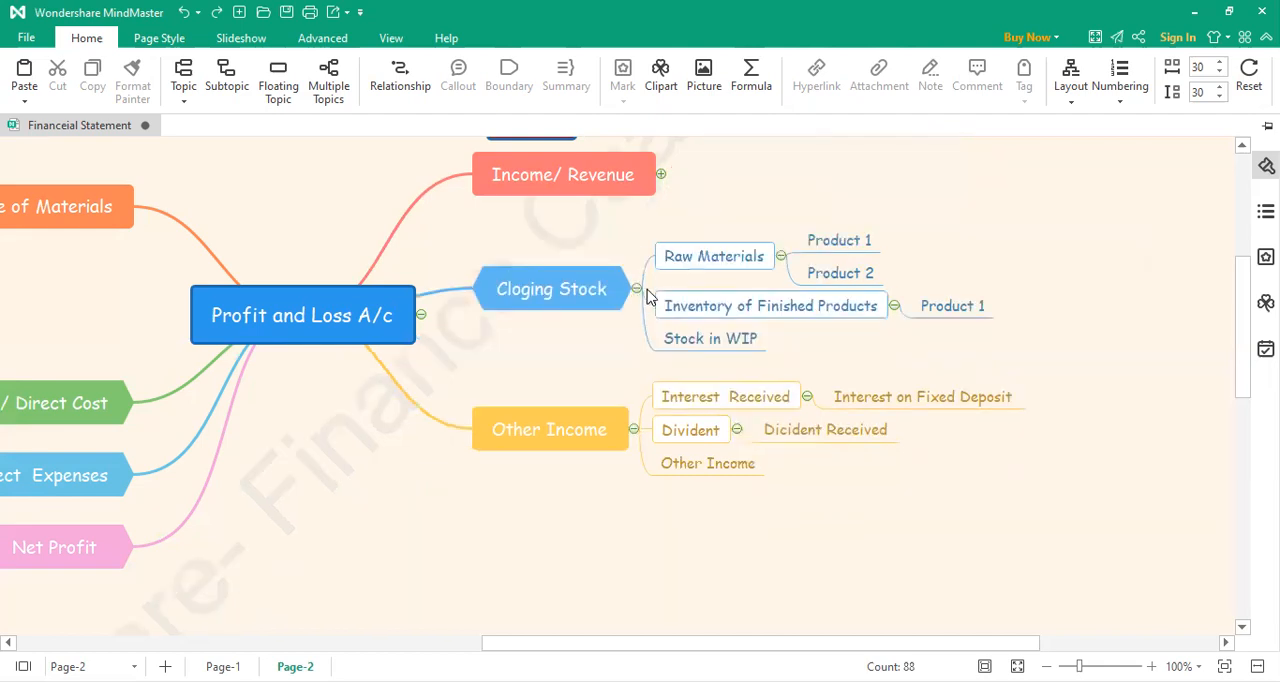
{"action": "left_click", "coordinate": [633, 429]}
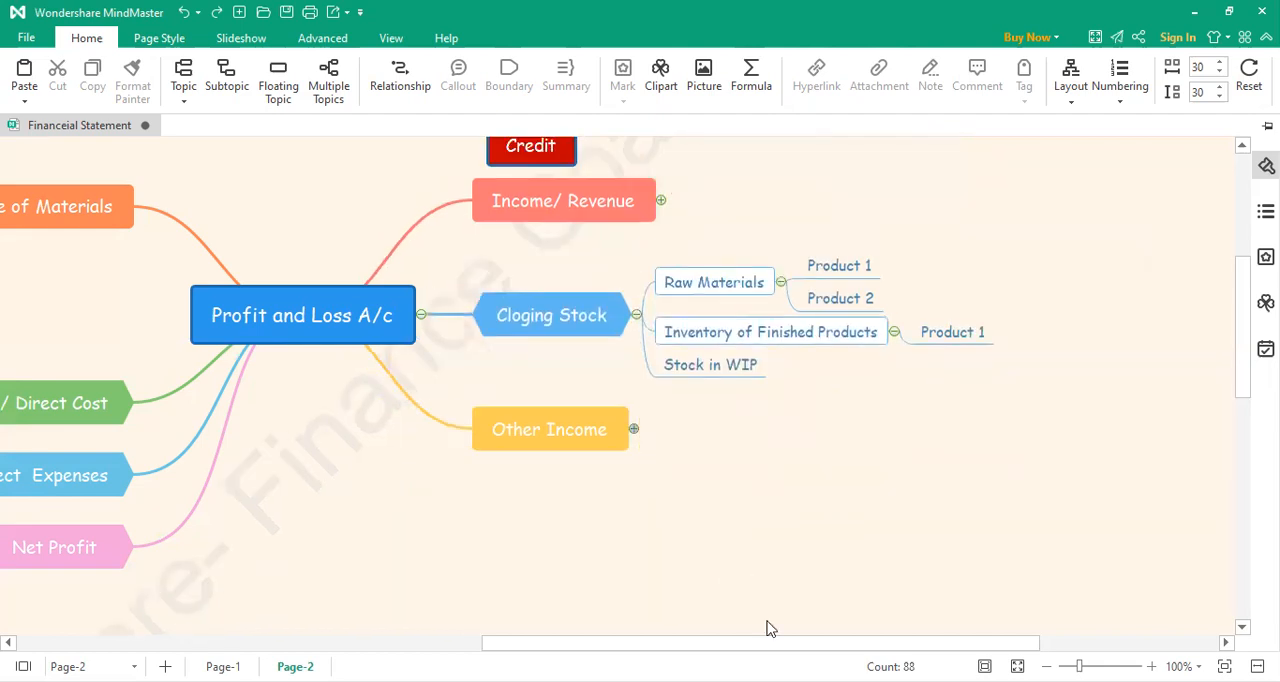
{"action": "left_click", "coordinate": [636, 314]}
{"action": "left_click_drag", "start_coordinate": [653, 645], "coordinate": [491, 645]}
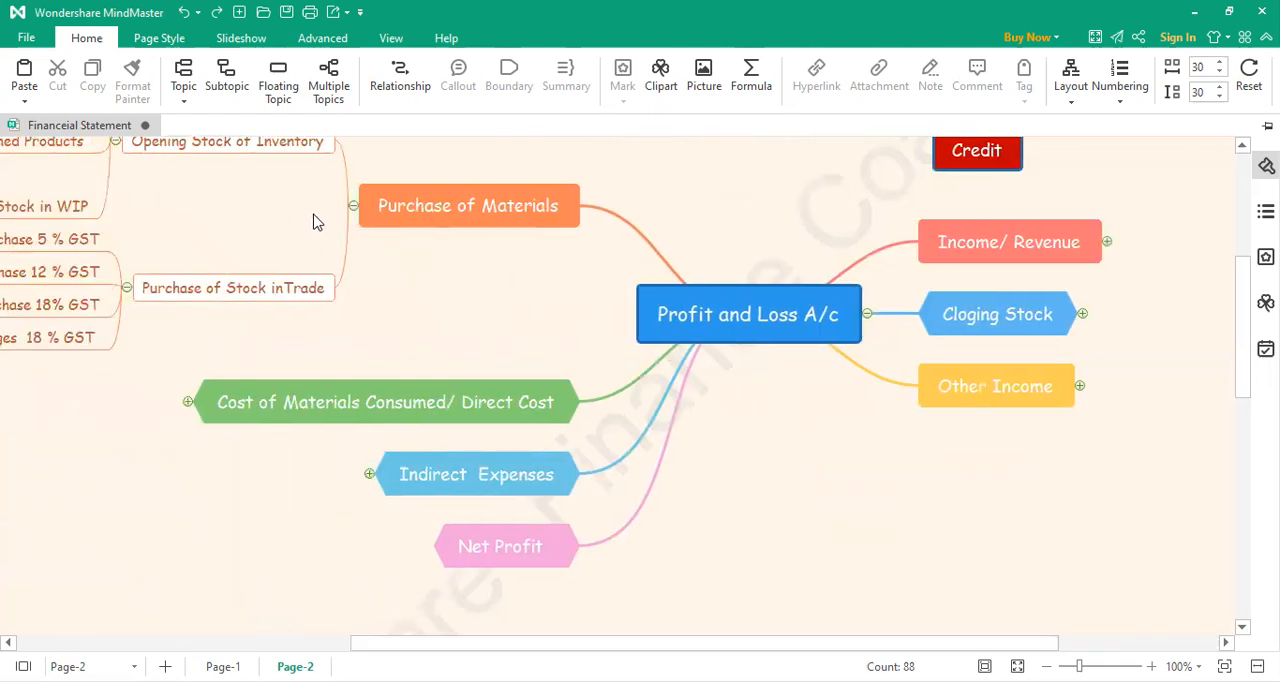
{"action": "left_click", "coordinate": [353, 206]}
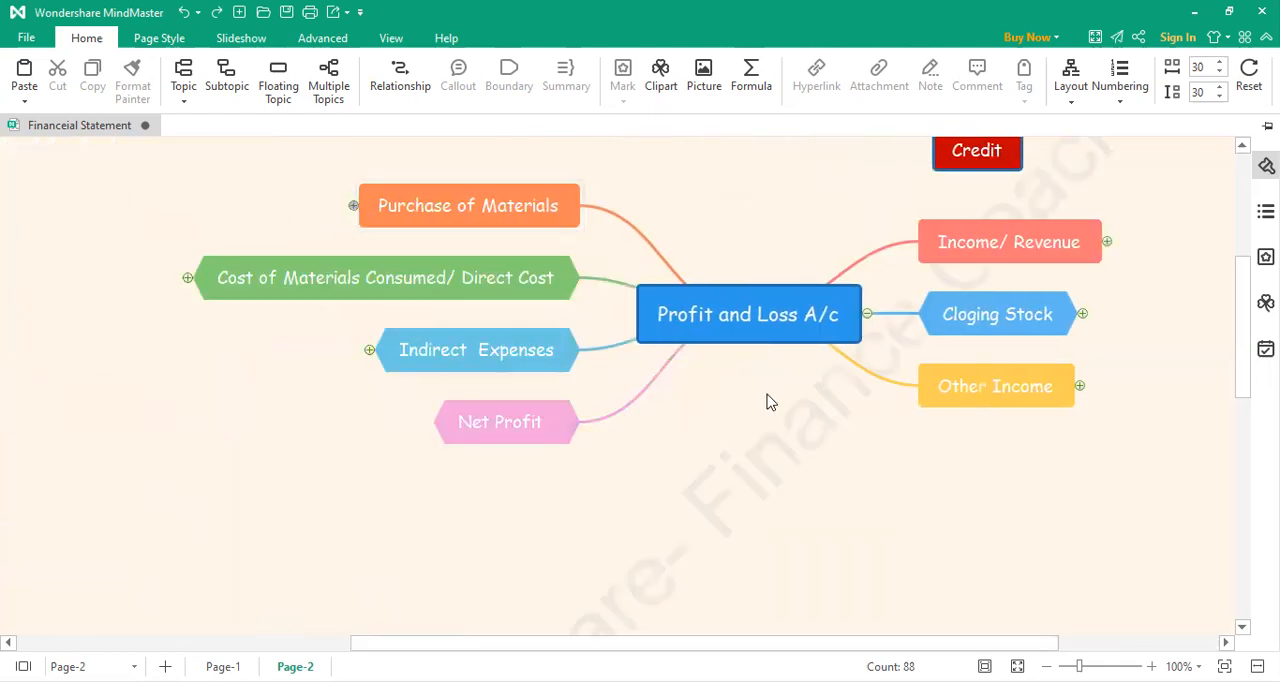
Step: Extend the Income/ Revenue topic's label to read "Income/ Revenue/Purchase"
{"action": "scroll", "coordinate": [770, 402], "scroll_direction": "up", "scroll_amount": 1}
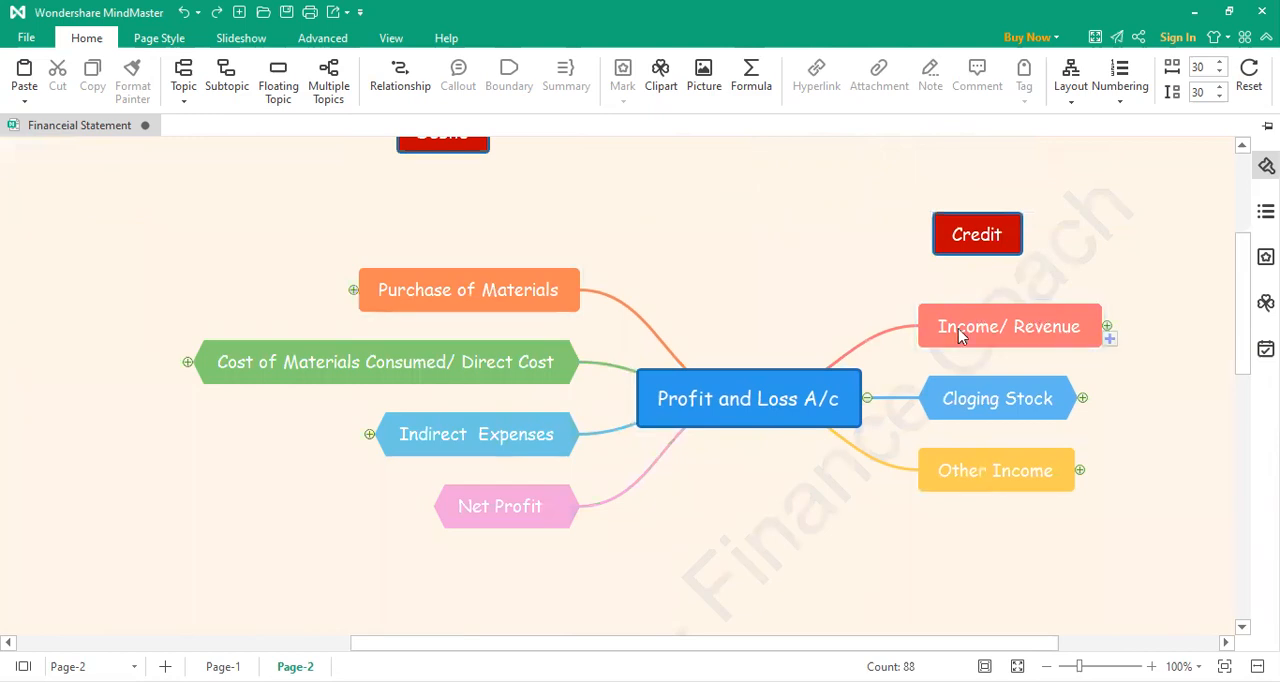
{"action": "left_click", "coordinate": [1037, 336]}
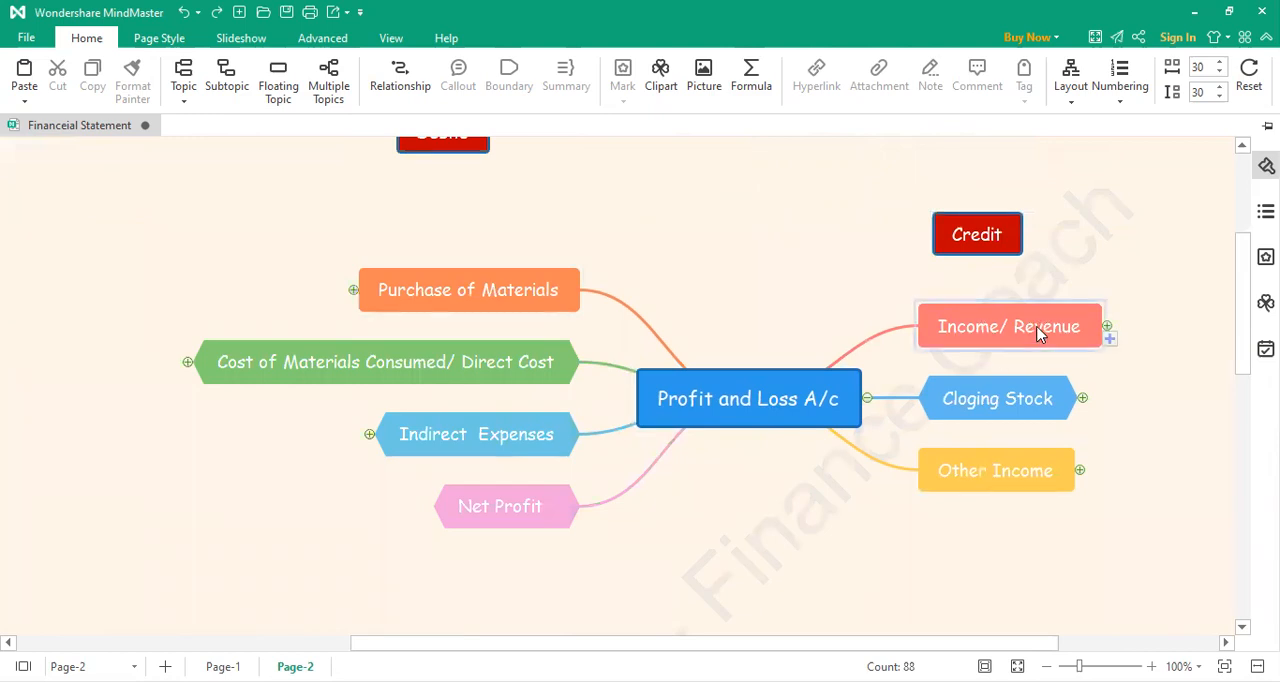
{"action": "double_click", "coordinate": [1086, 337]}
{"action": "left_click", "coordinate": [1086, 337]}
{"action": "type", "text": "/"}
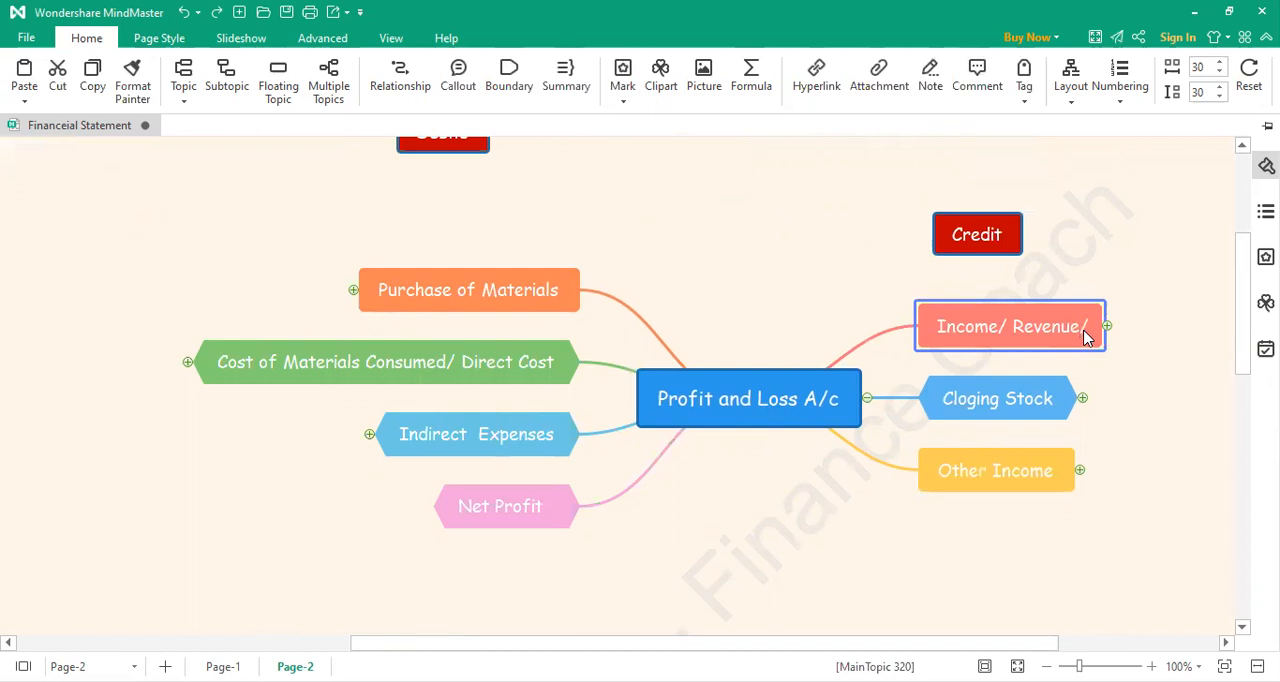
{"action": "type", "text": "Purchase"}
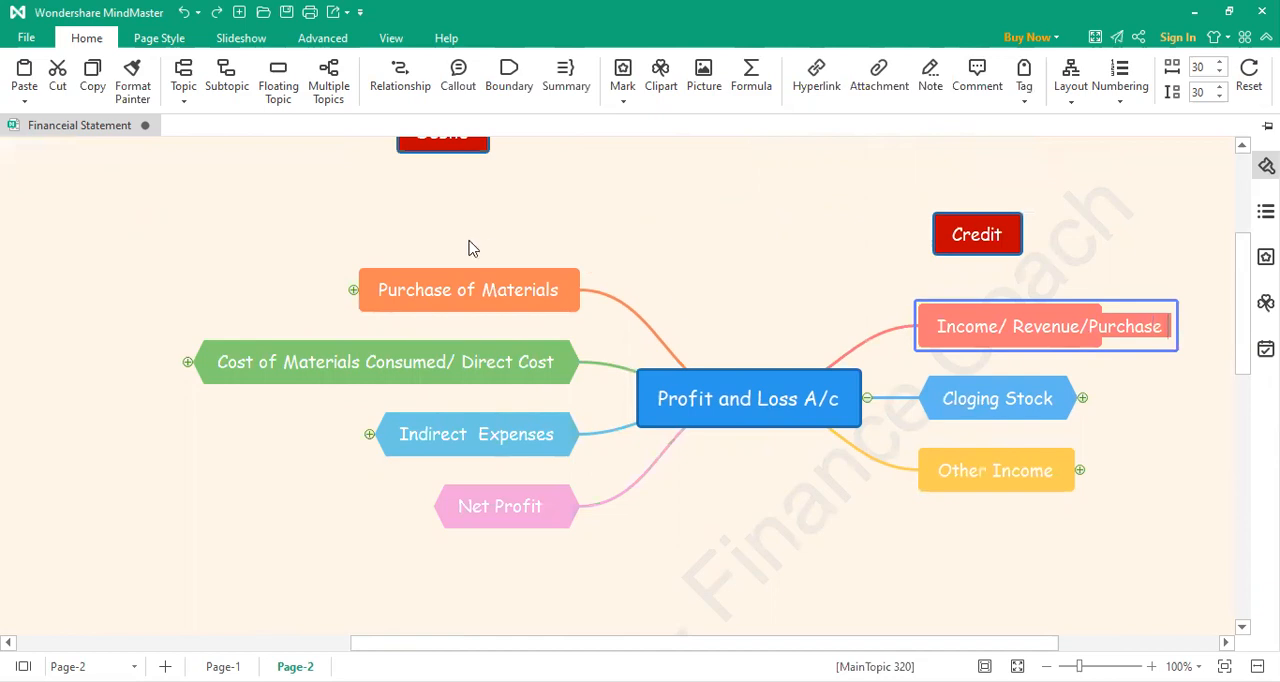
{"action": "key", "text": "Return"}
Step: Extend the Purchase of Materials topic's label to read "Purchase of Materials/ Sales"
{"action": "double_click", "coordinate": [492, 289]}
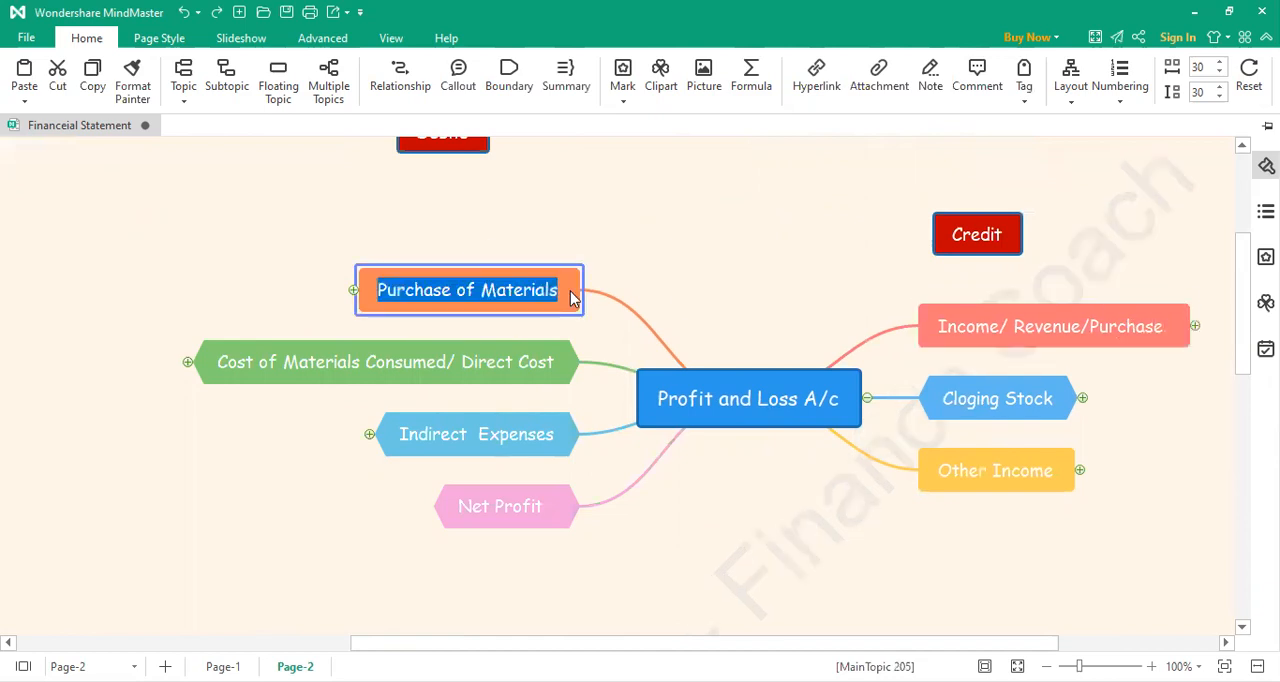
{"action": "double_click", "coordinate": [570, 291]}
{"action": "left_click", "coordinate": [570, 291]}
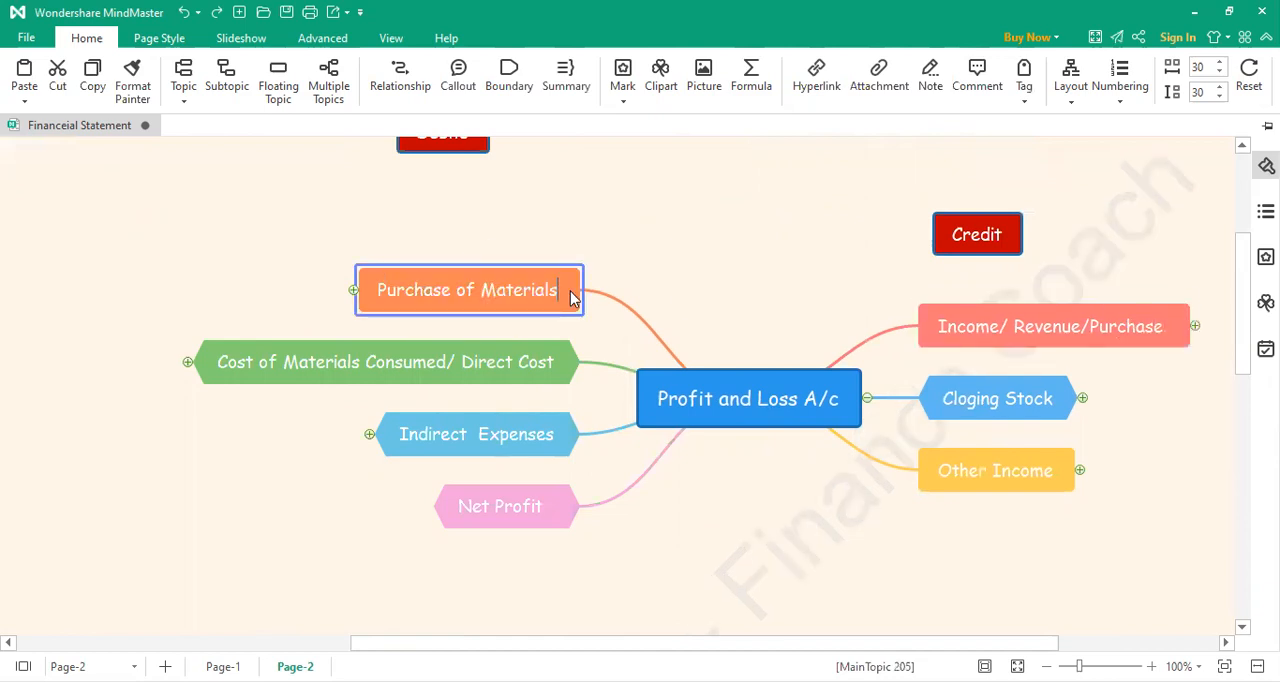
{"action": "type", "text": "/ Sales"}
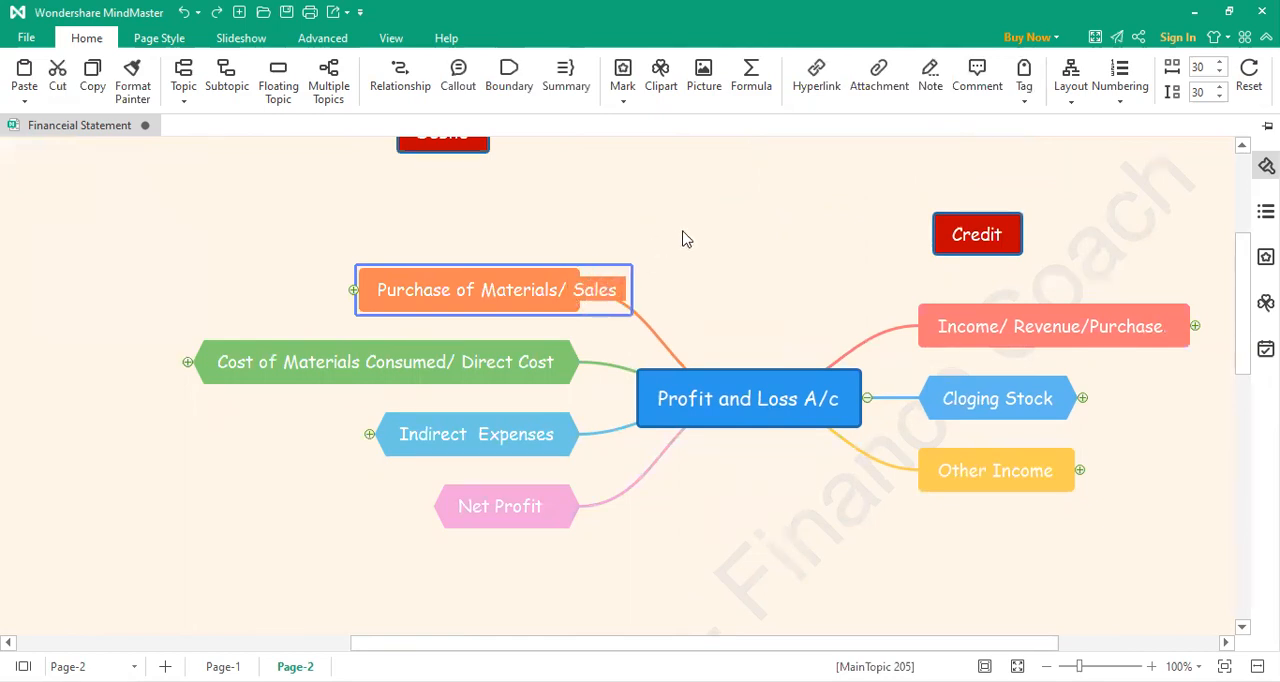
{"action": "left_click", "coordinate": [686, 238]}
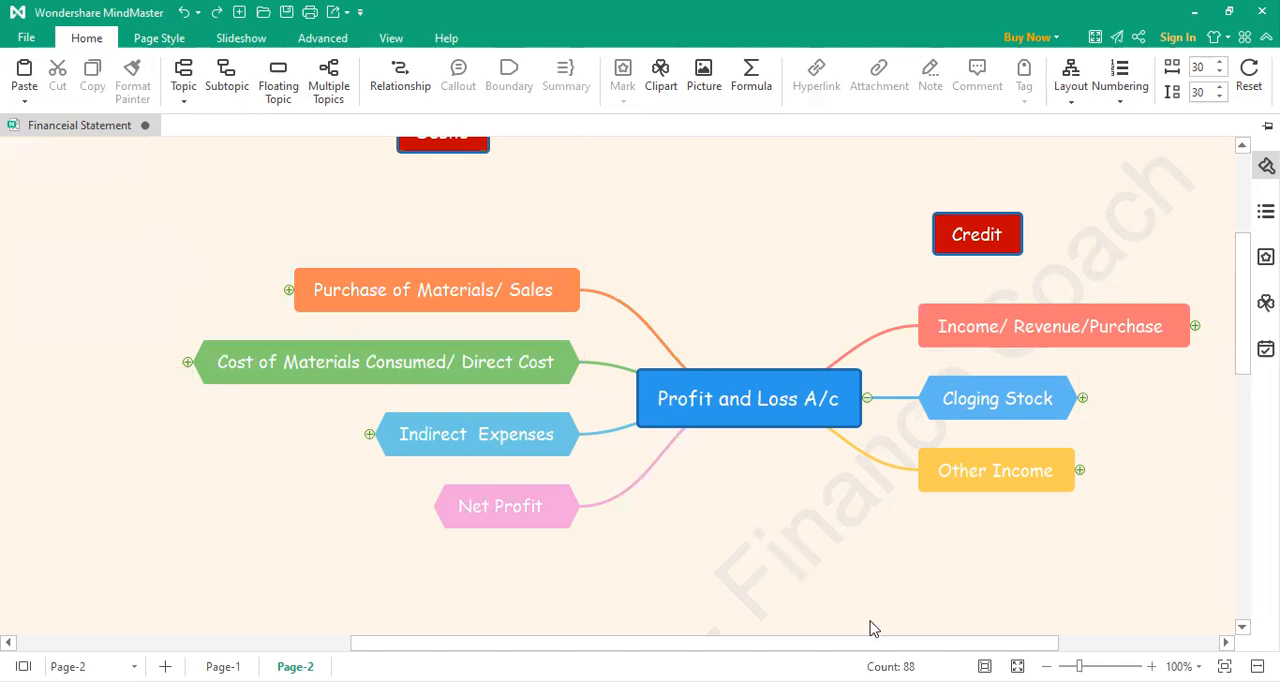
Step: Expand the Income/ Revenue/Purchase and Other Income branches to show their subtopics
{"action": "left_click_drag", "start_coordinate": [951, 645], "coordinate": [1046, 637]}
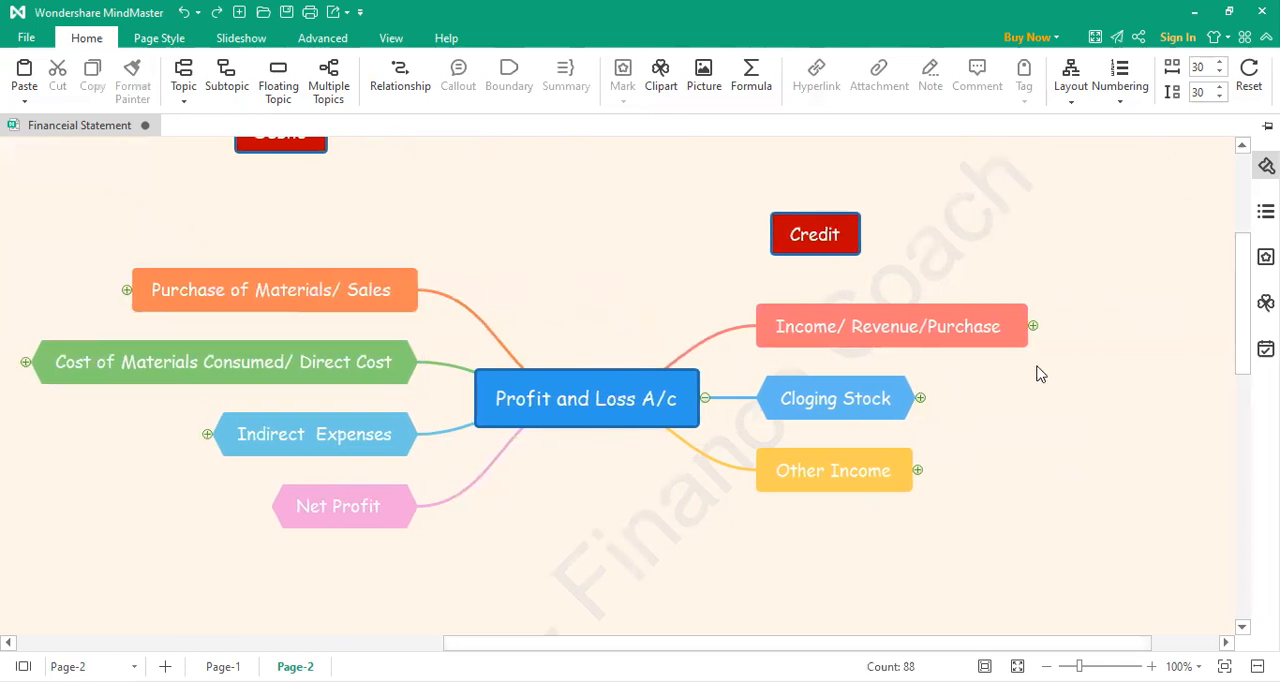
{"action": "left_click", "coordinate": [1033, 326]}
{"action": "left_click_drag", "start_coordinate": [877, 644], "coordinate": [997, 645]}
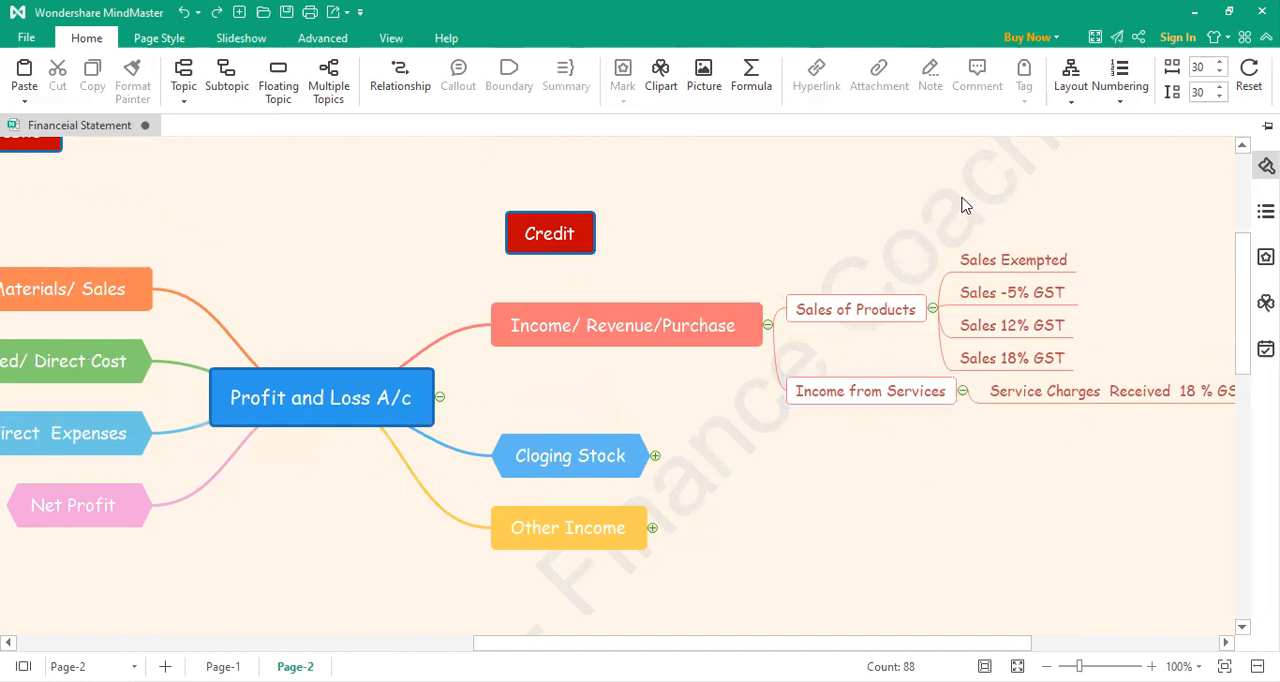
{"action": "left_click", "coordinate": [652, 529]}
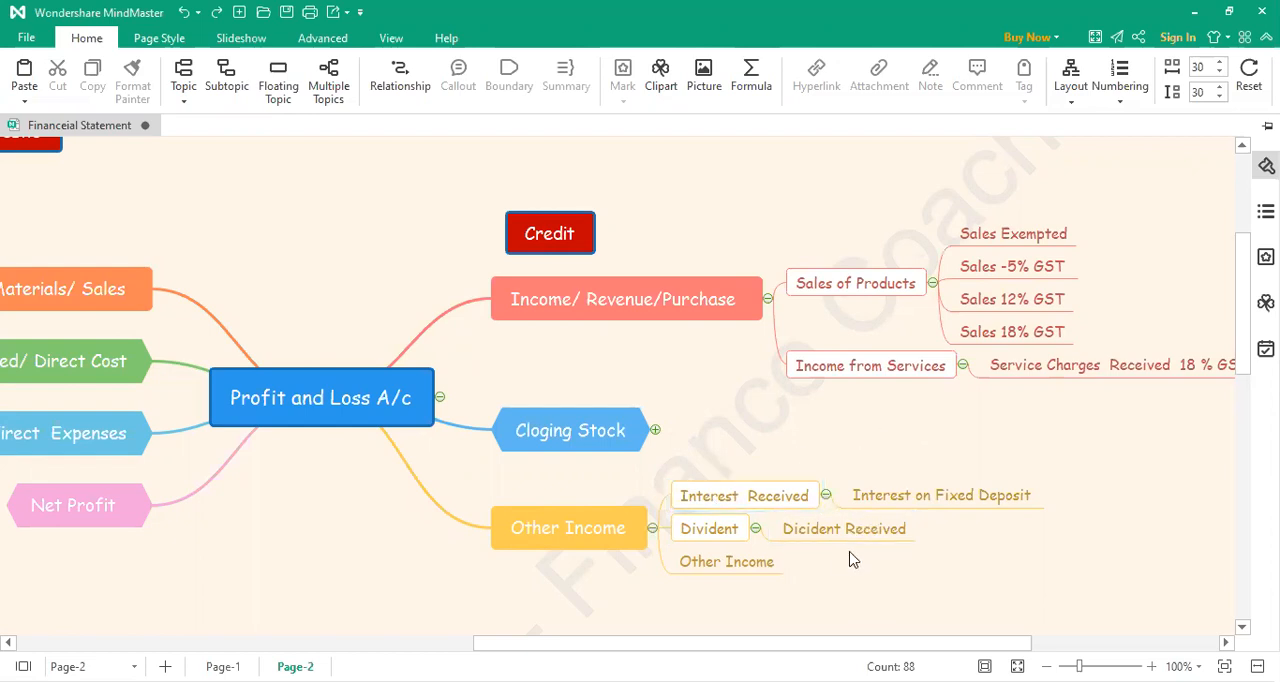
Step: Expand the Cost of Materials Consumed/ Direct Cost branch, review its labour, transport and other direct costs, and collapse it again
{"action": "left_click_drag", "start_coordinate": [736, 645], "coordinate": [463, 650]}
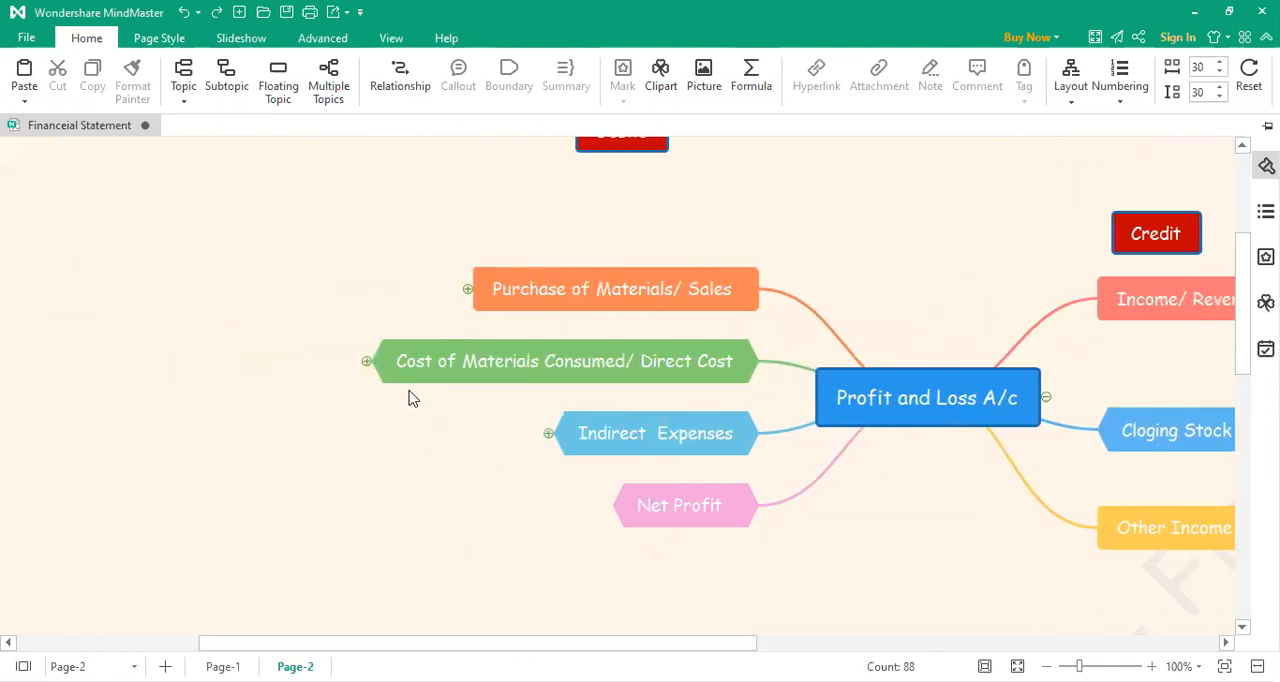
{"action": "left_click", "coordinate": [367, 361]}
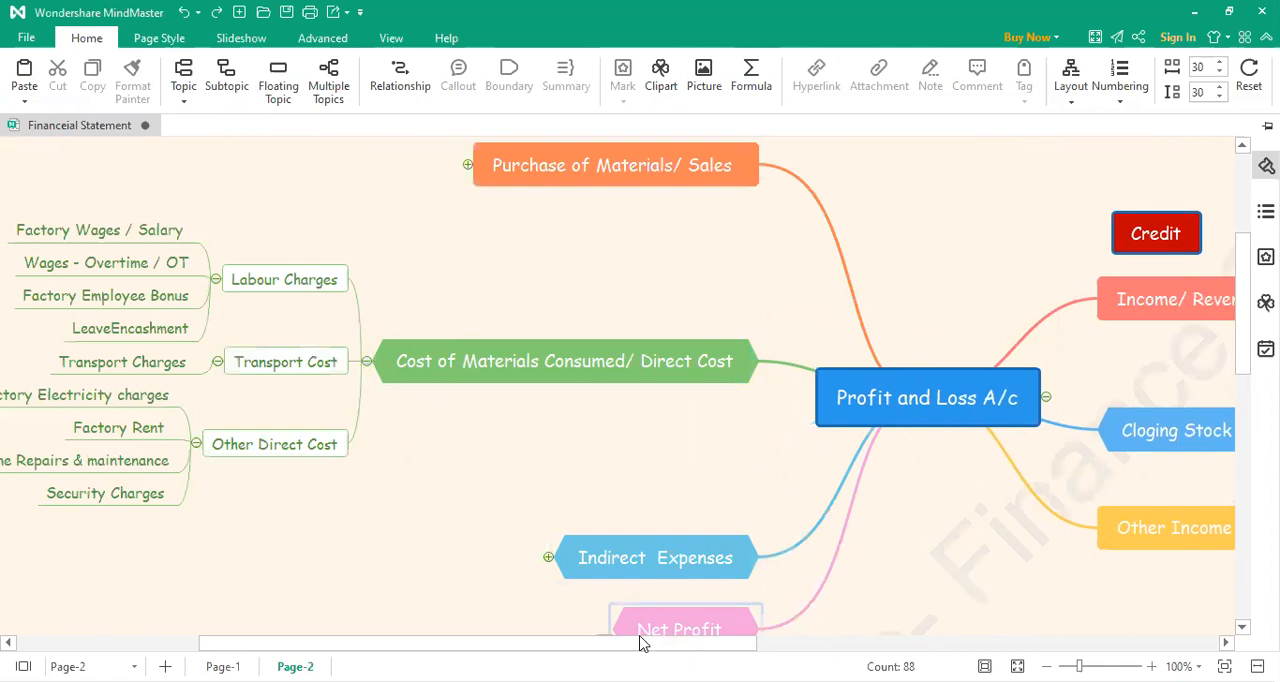
{"action": "left_click_drag", "start_coordinate": [614, 644], "coordinate": [476, 621]}
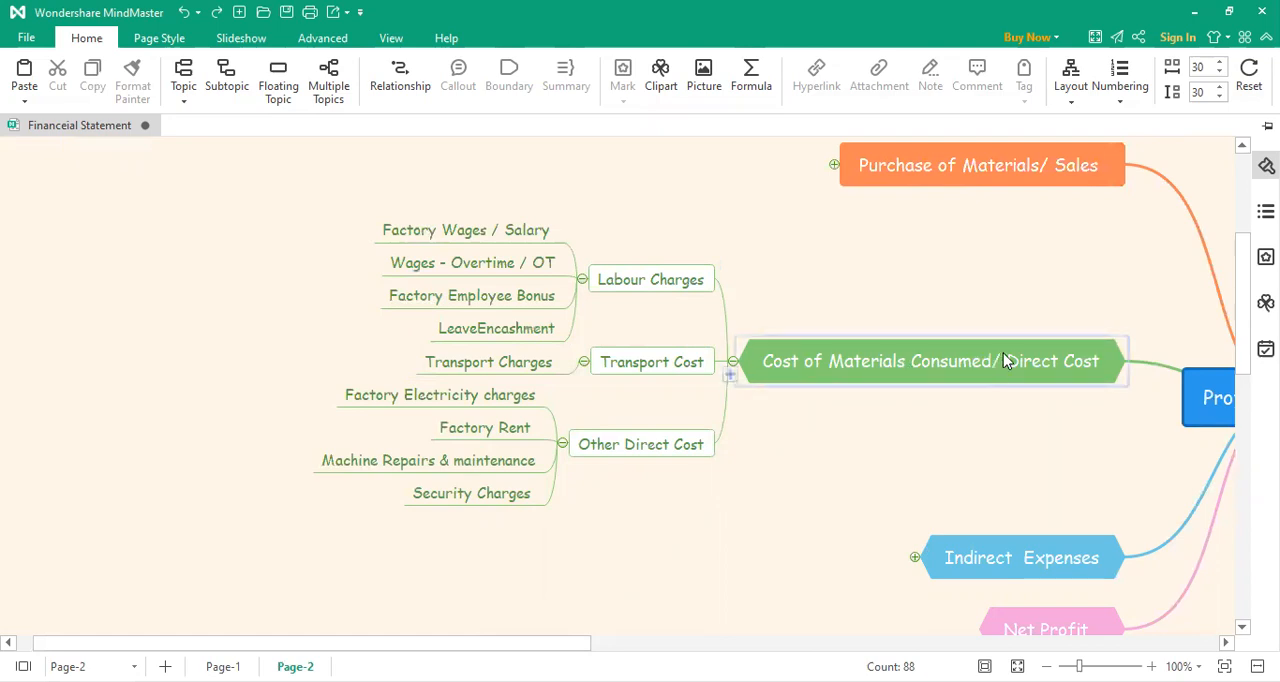
{"action": "left_click_drag", "start_coordinate": [586, 643], "coordinate": [716, 642]}
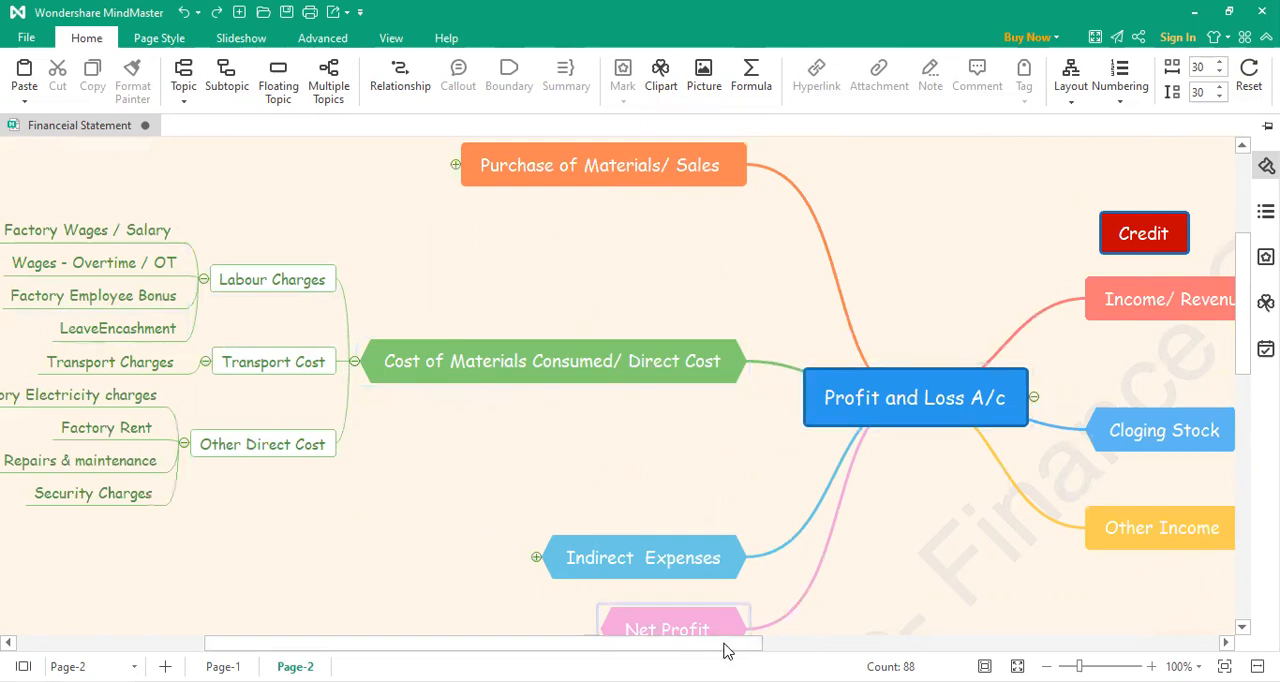
{"action": "left_click_drag", "start_coordinate": [743, 650], "coordinate": [841, 650]}
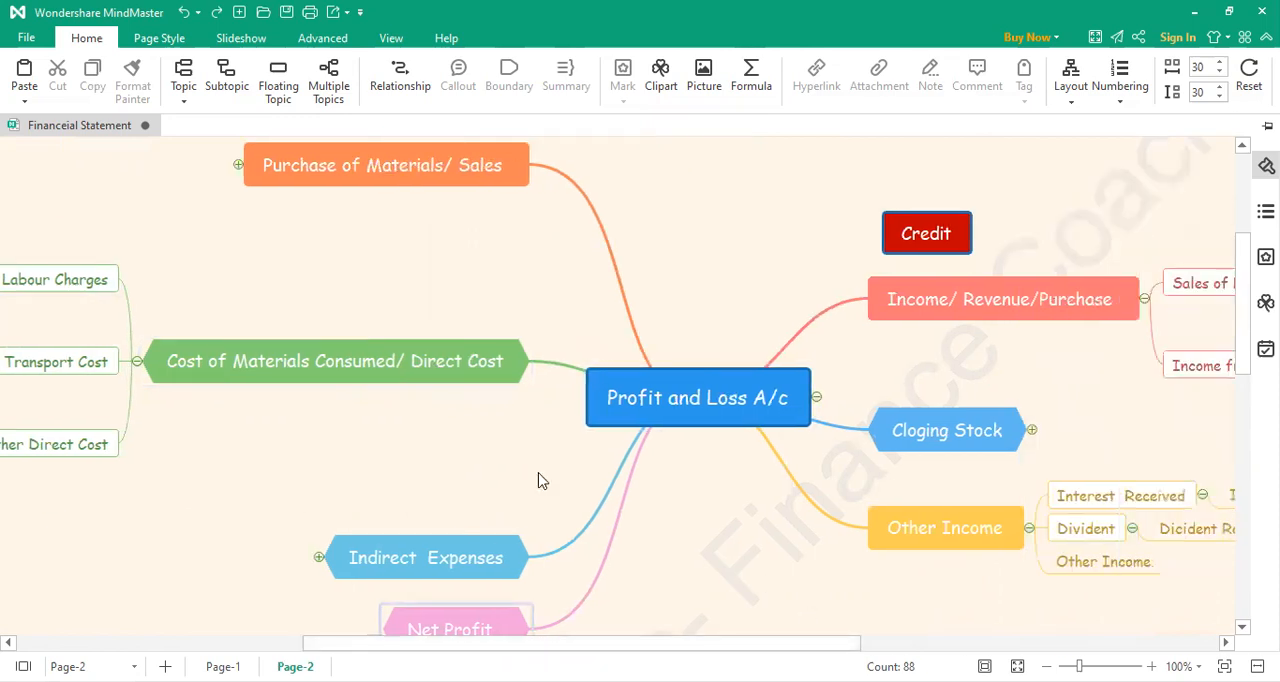
{"action": "left_click", "coordinate": [137, 361]}
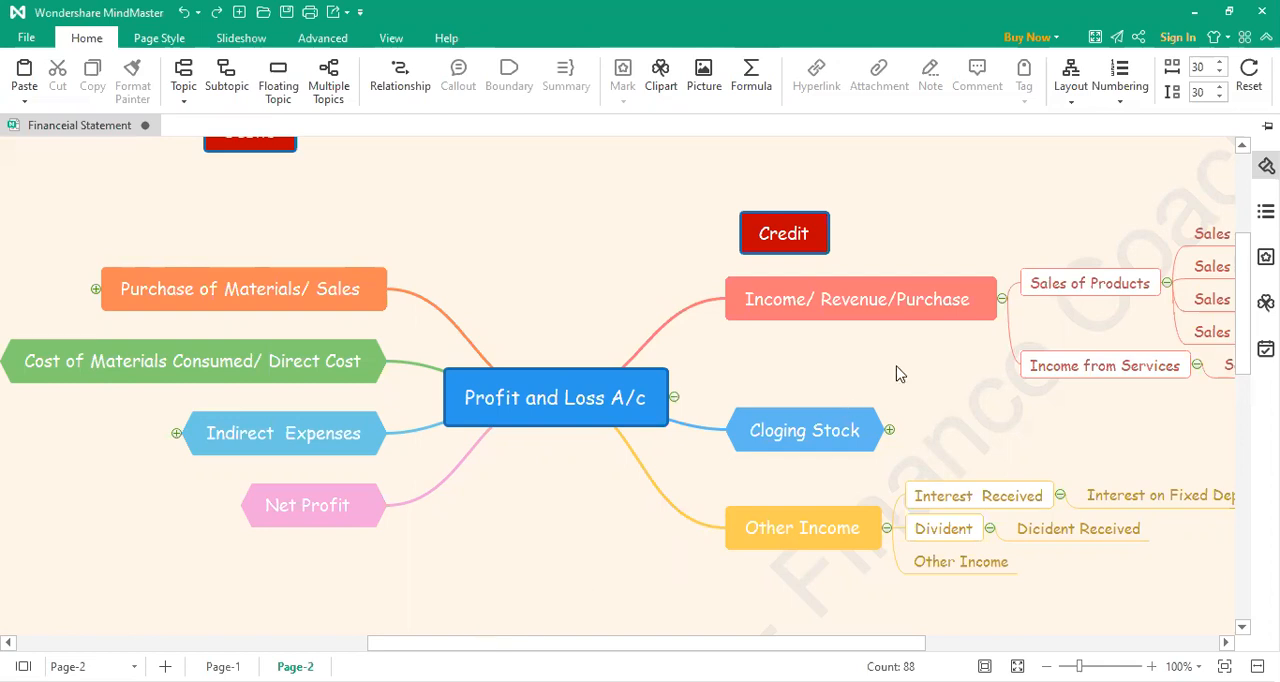
Step: Expand the Cloging Stock, Purchase of Materials/ Sales, Cost of Materials Consumed/ Direct Cost and Indirect Expenses branches
{"action": "left_click", "coordinate": [889, 430]}
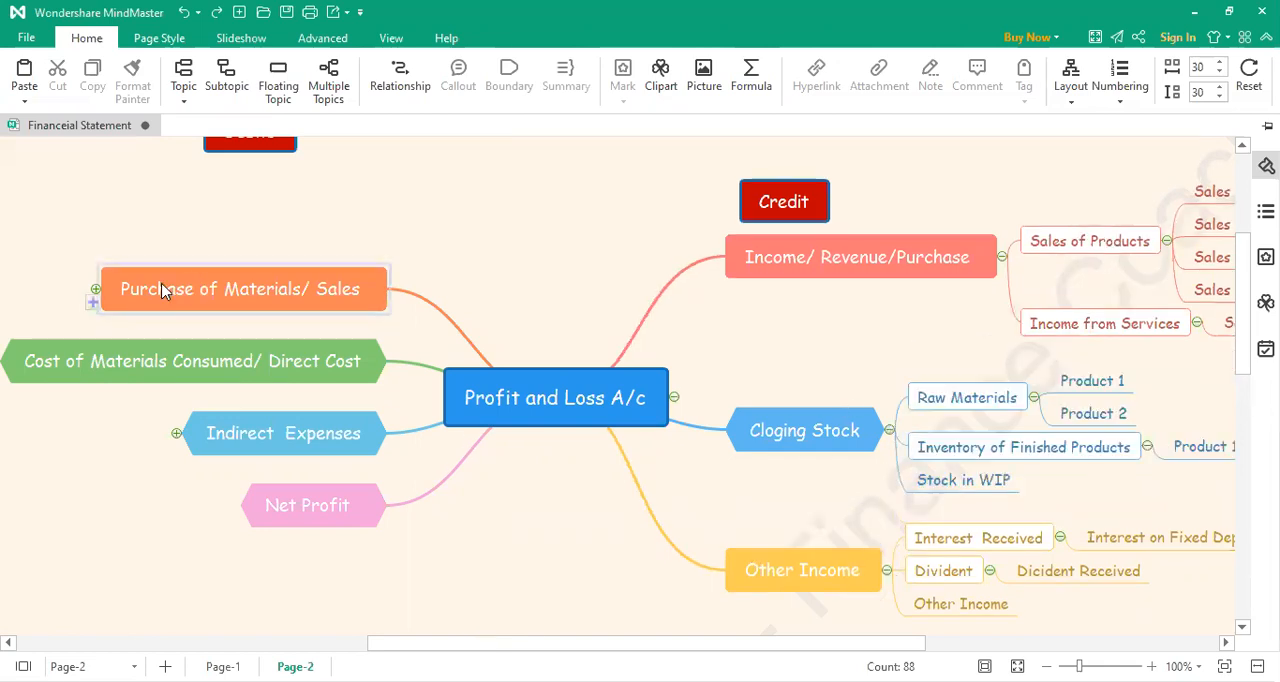
{"action": "left_click", "coordinate": [95, 289]}
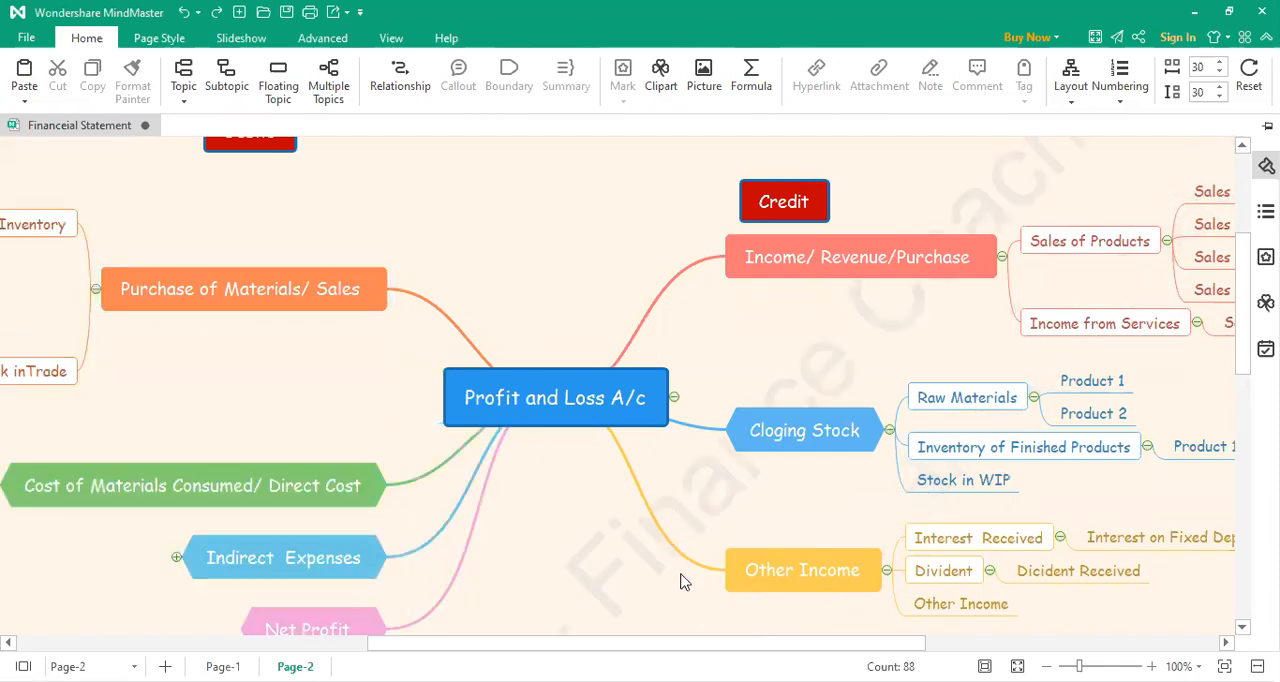
{"action": "left_click_drag", "start_coordinate": [674, 642], "coordinate": [461, 633]}
{"action": "left_click", "coordinate": [323, 486]}
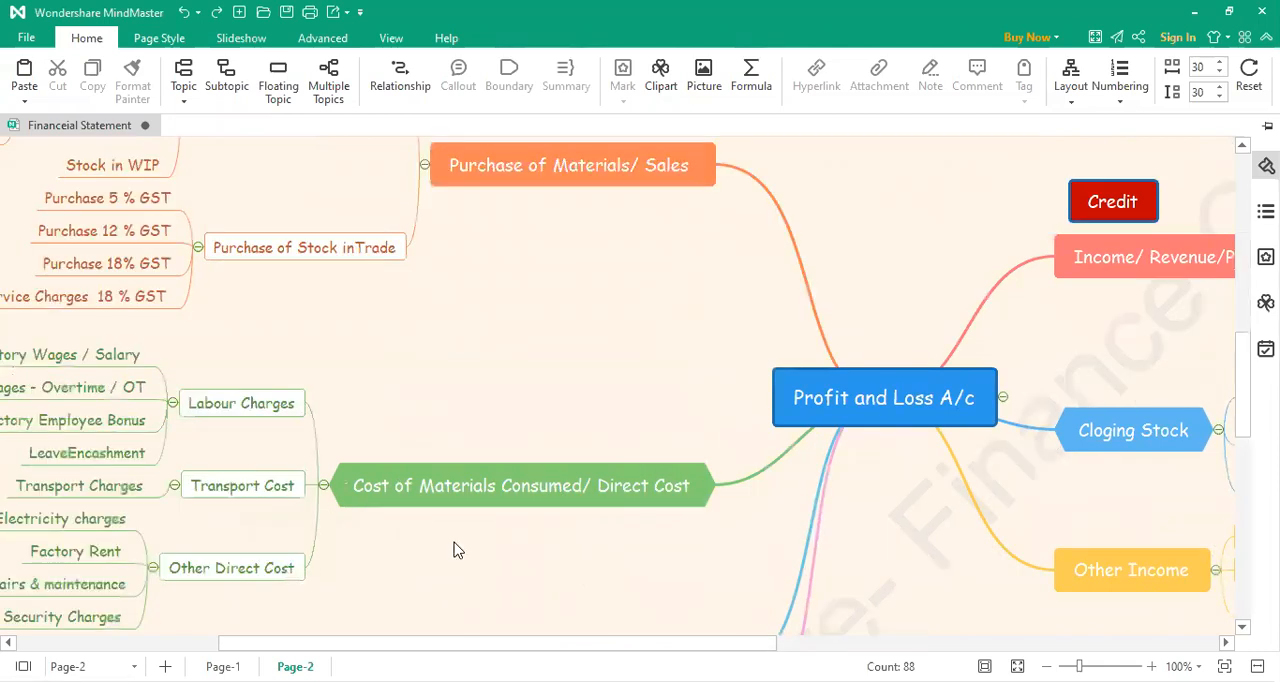
{"action": "scroll", "coordinate": [455, 550], "scroll_direction": "down", "scroll_amount": 3}
{"action": "left_click", "coordinate": [505, 512]}
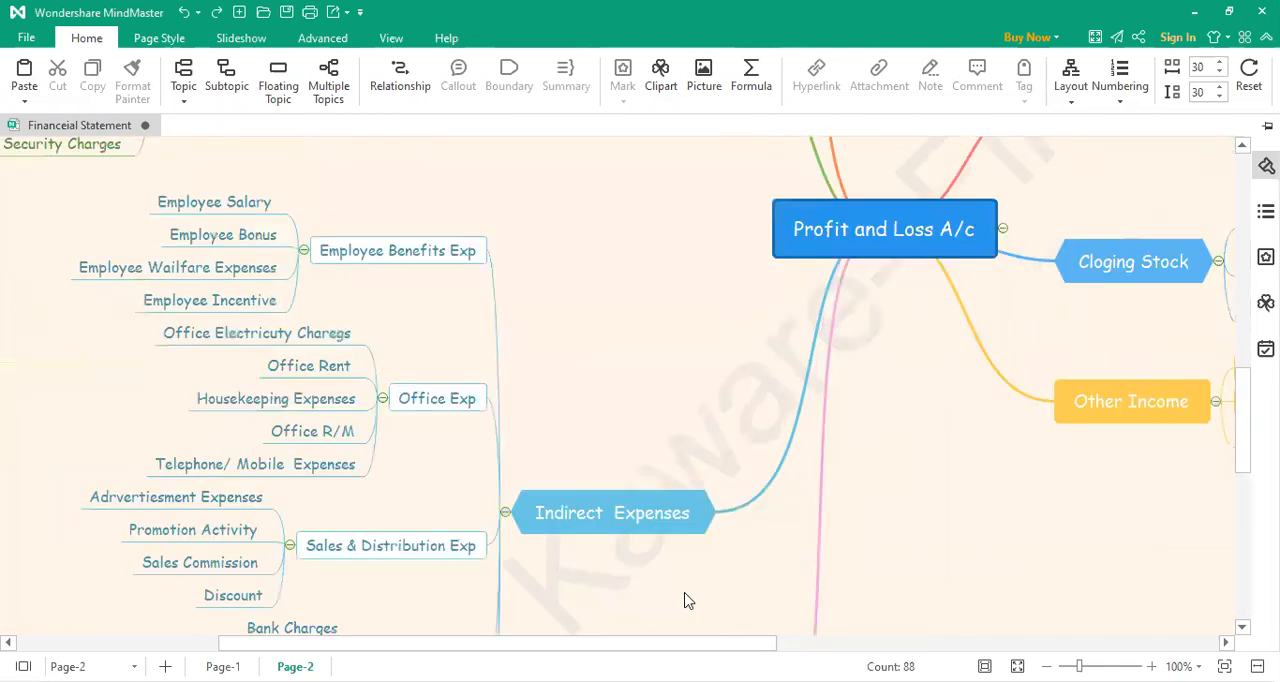
Step: Move the Cash Flow Statement floating topic with its subtopics lower and farther away from the Net Profit topic
{"action": "scroll", "coordinate": [685, 600], "scroll_direction": "down", "scroll_amount": 7}
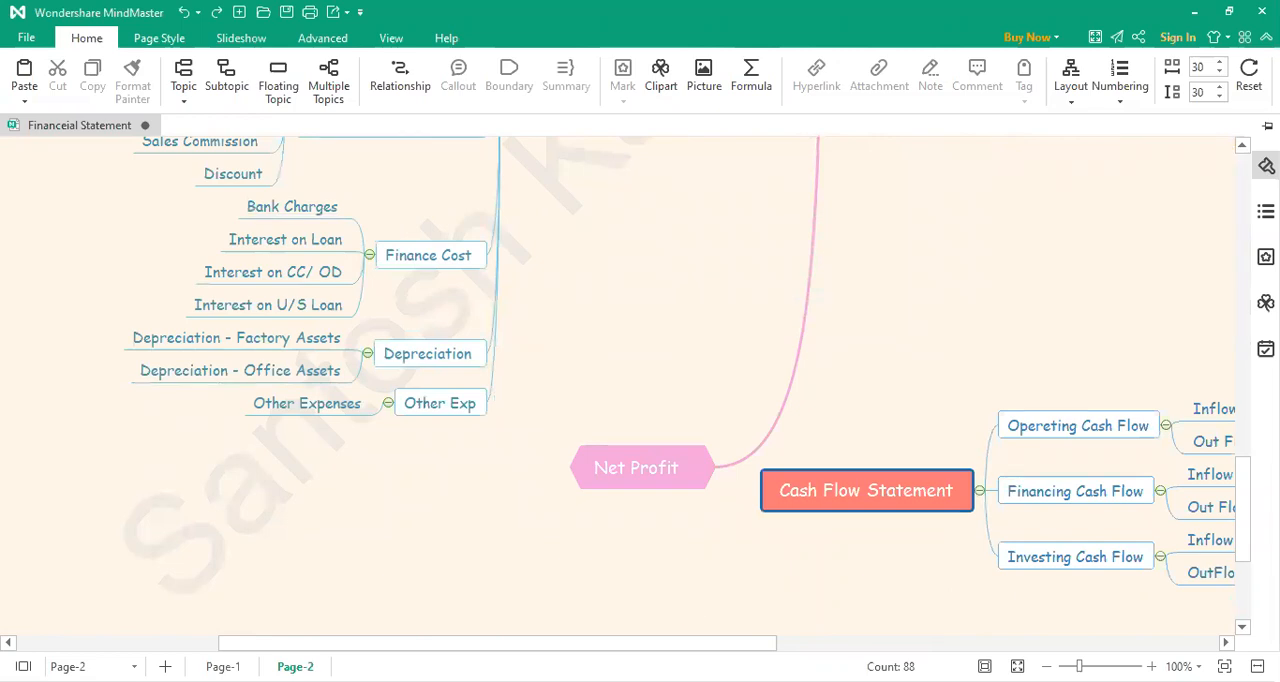
{"action": "left_click_drag", "start_coordinate": [680, 645], "coordinate": [816, 645]}
{"action": "left_click_drag", "start_coordinate": [585, 492], "coordinate": [863, 621]}
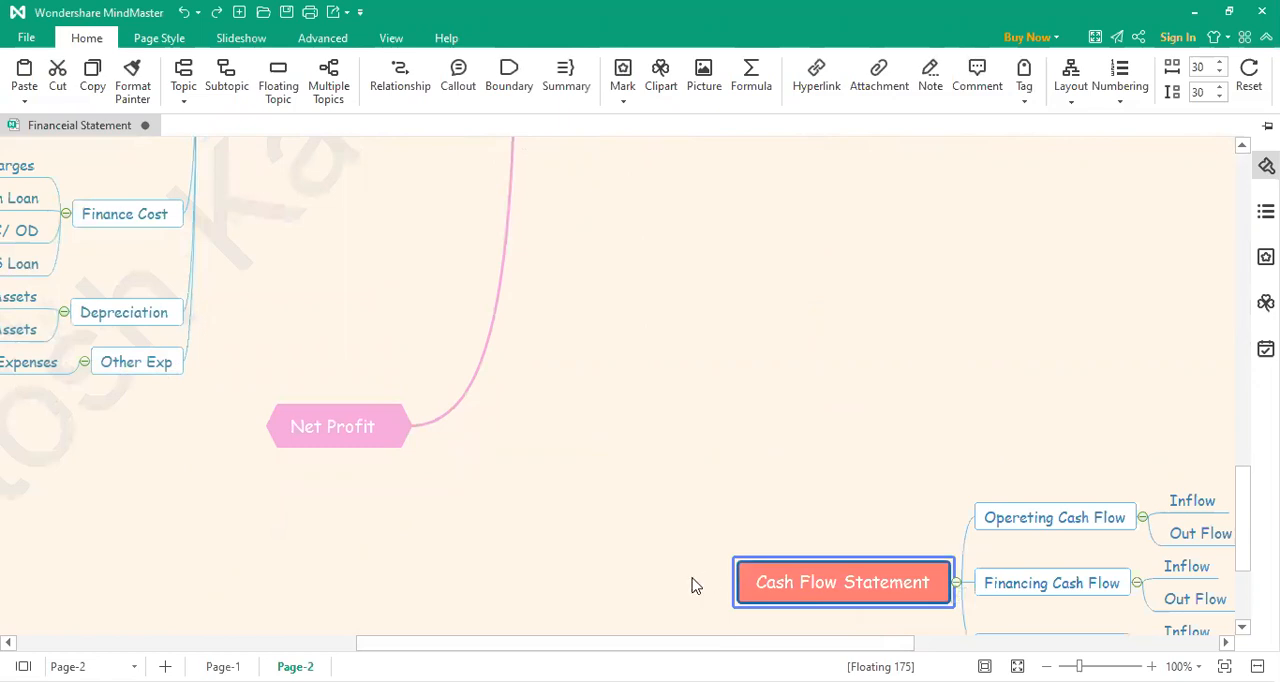
{"action": "scroll", "coordinate": [691, 585], "scroll_direction": "up", "scroll_amount": 7}
{"action": "scroll", "coordinate": [691, 585], "scroll_direction": "up", "scroll_amount": 3}
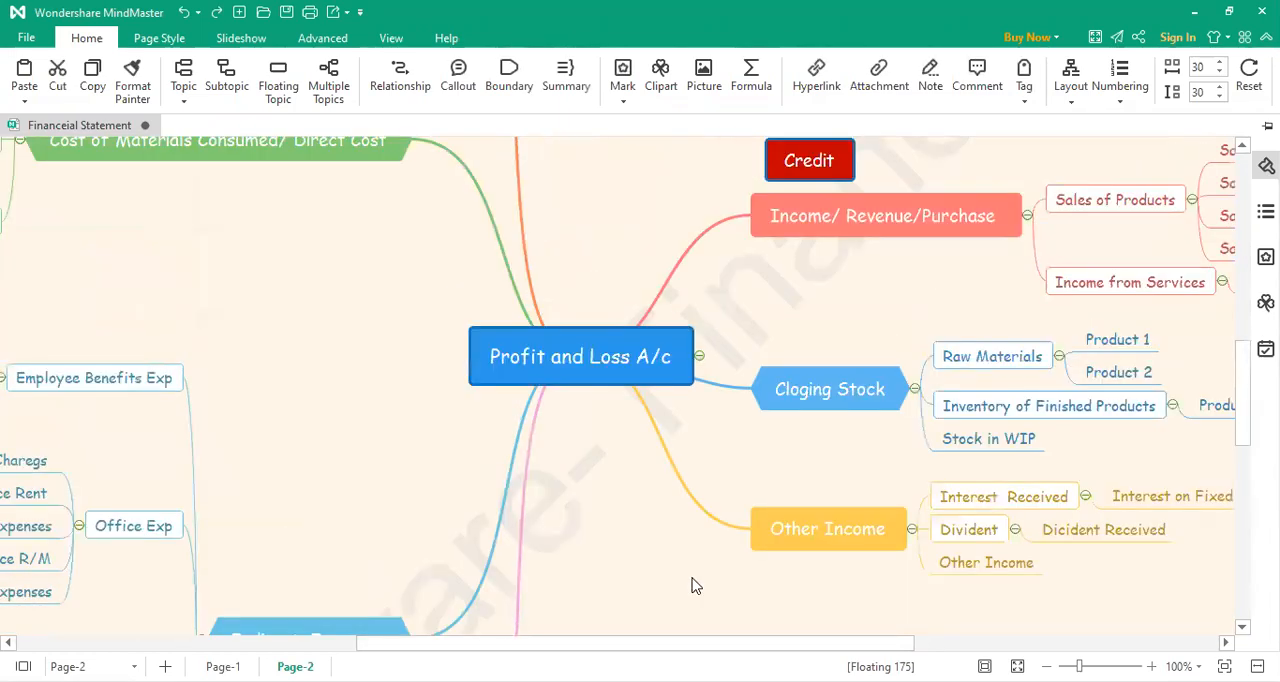